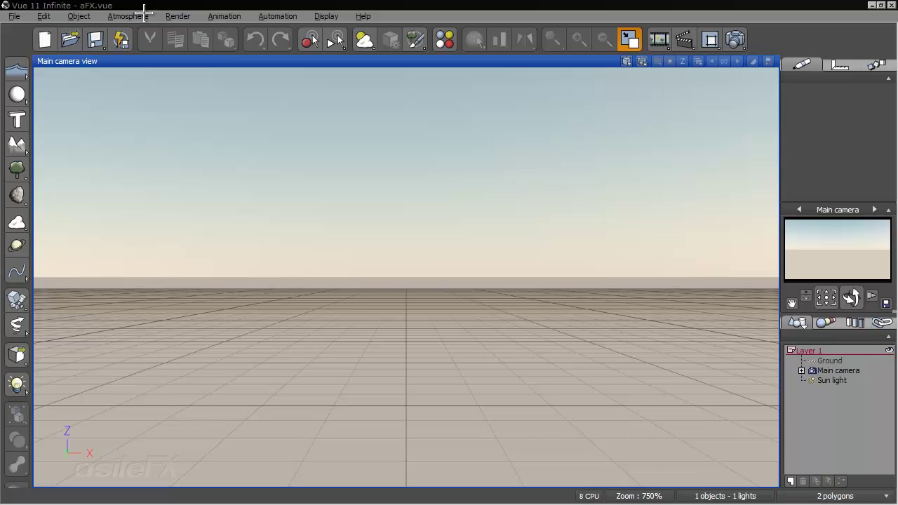
- Set the atmosphere's precipitation type to Rain and raise the fog boost to 74%
{"action": "left_click", "coordinate": [144, 14]}
{"action": "left_click", "coordinate": [170, 105]}
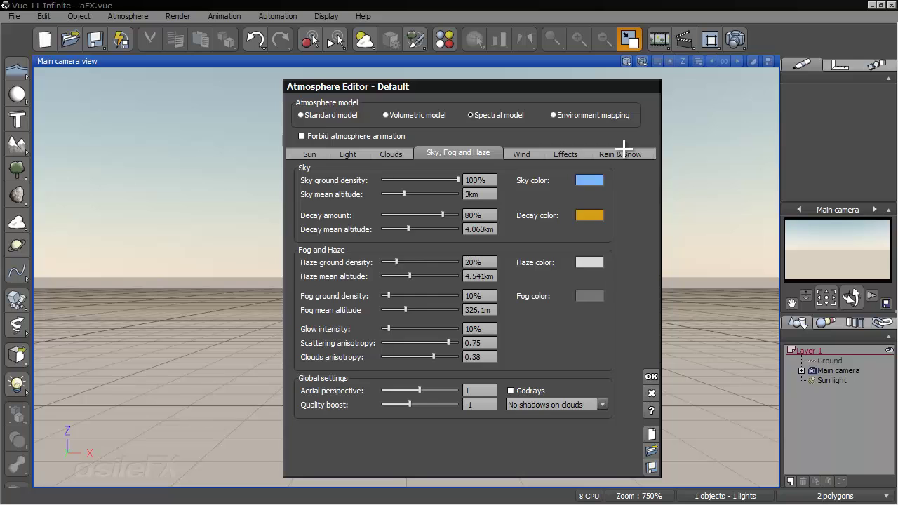
{"action": "left_click", "coordinate": [621, 152]}
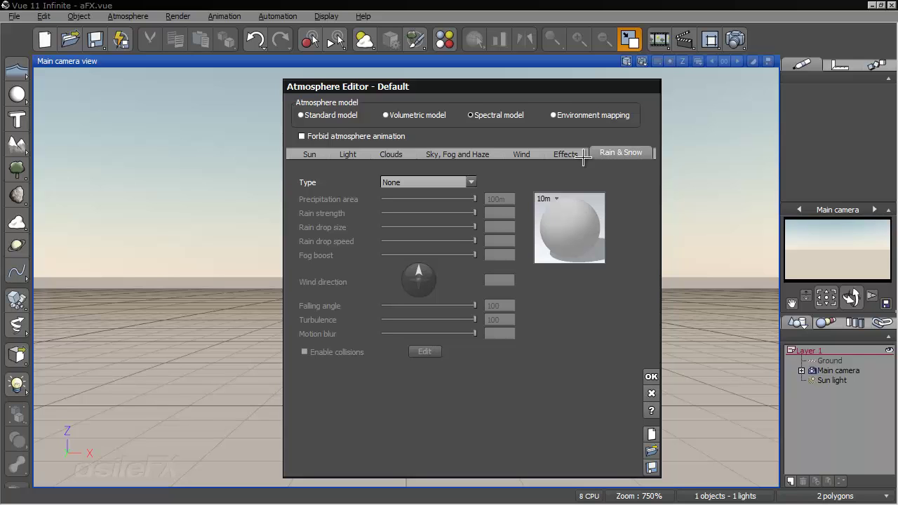
{"action": "left_click", "coordinate": [472, 183]}
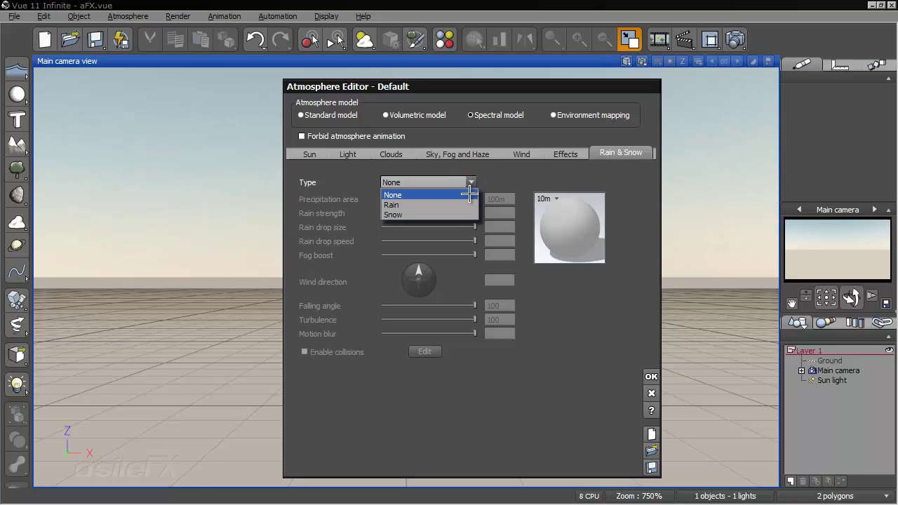
{"action": "left_click", "coordinate": [465, 205]}
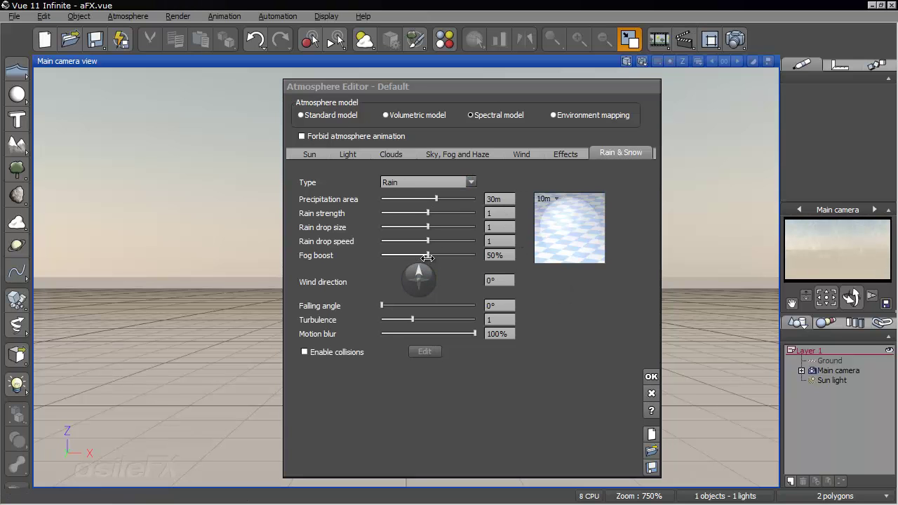
{"action": "left_click_drag", "start_coordinate": [428, 255], "coordinate": [457, 257]}
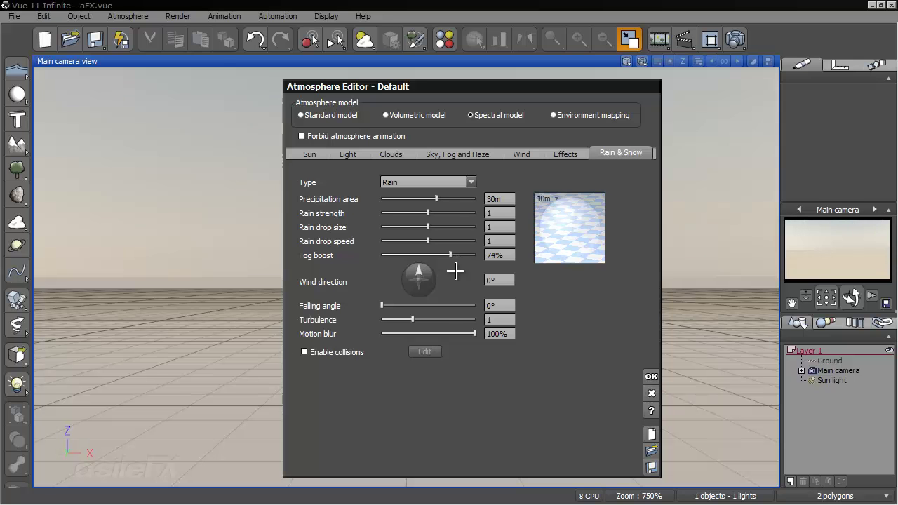
- Set the atmosphere's haze ground density to 29%
{"action": "left_click", "coordinate": [466, 154]}
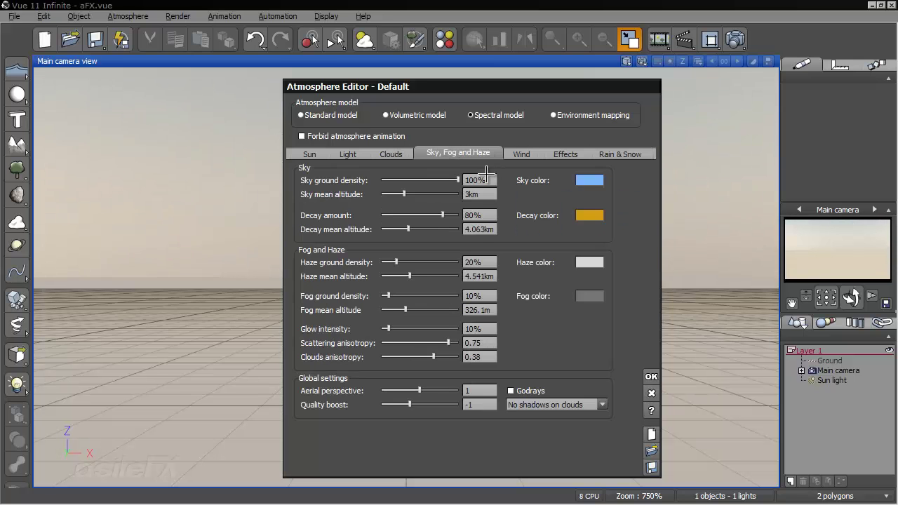
{"action": "right_click", "coordinate": [583, 264]}
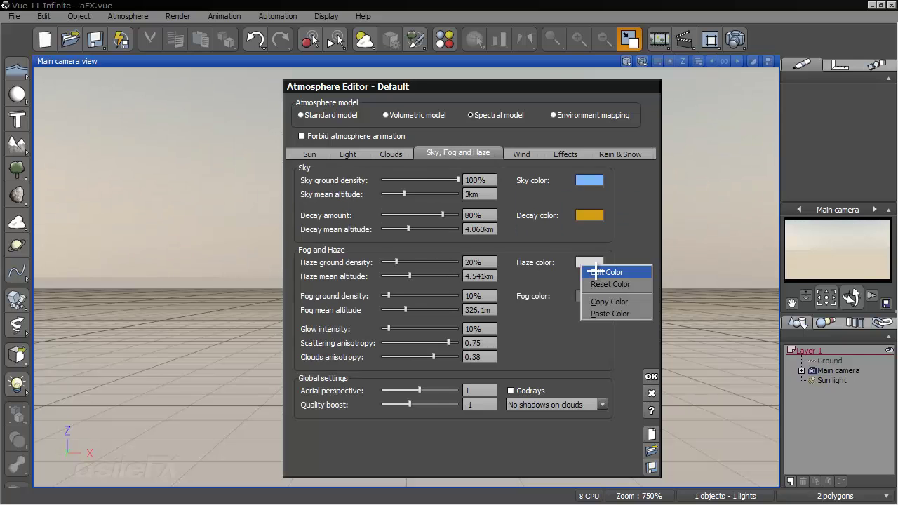
{"action": "left_click", "coordinate": [545, 245]}
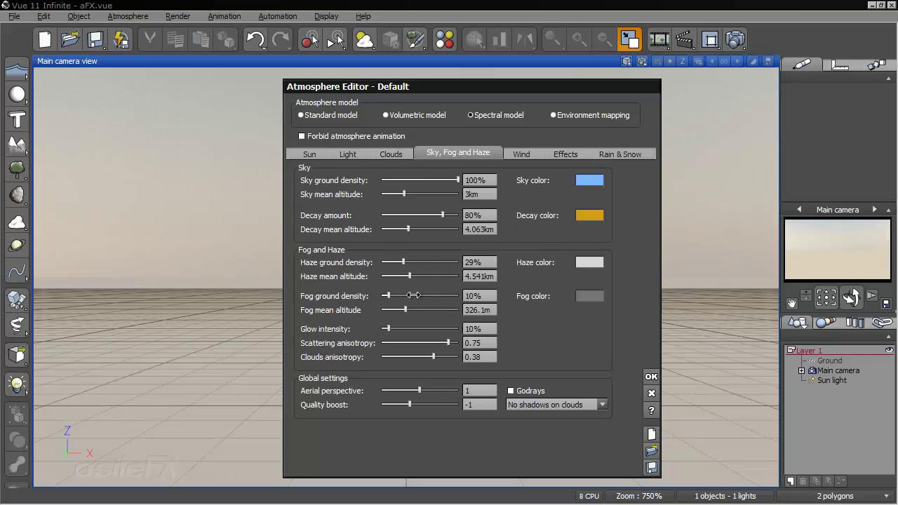
- Lower the atmosphere's global light intensity to -0.43
{"action": "left_click", "coordinate": [319, 154]}
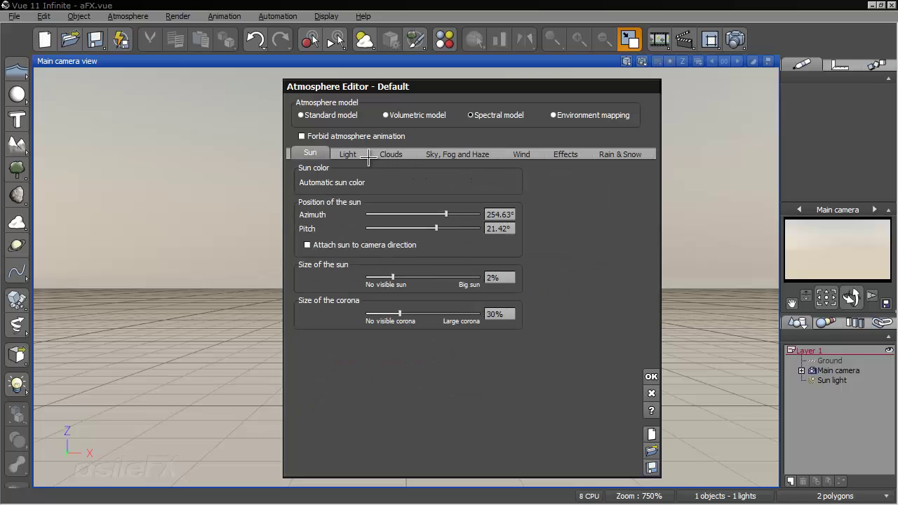
{"action": "left_click", "coordinate": [361, 154]}
{"action": "left_click_drag", "start_coordinate": [452, 299], "coordinate": [443, 299]}
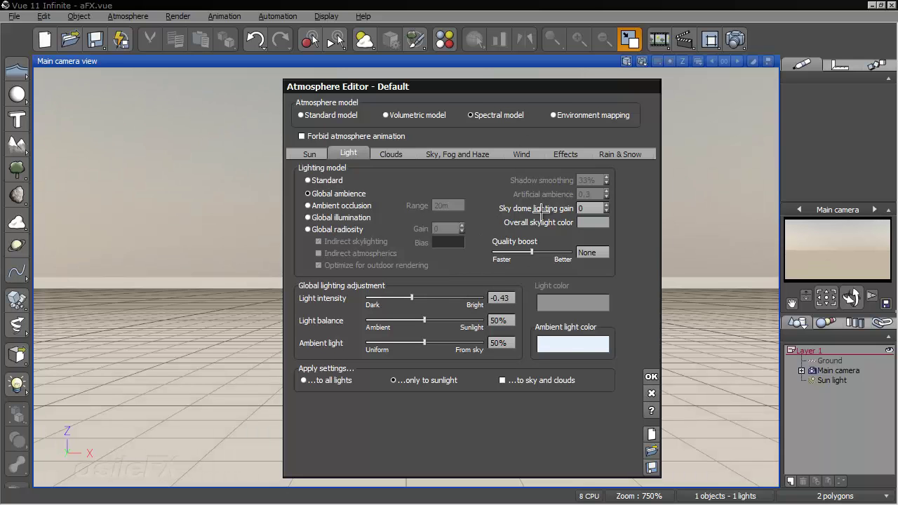
- Change the ambient light color to a muted grey-blue and accept the atmosphere settings
{"action": "right_click", "coordinate": [584, 351]}
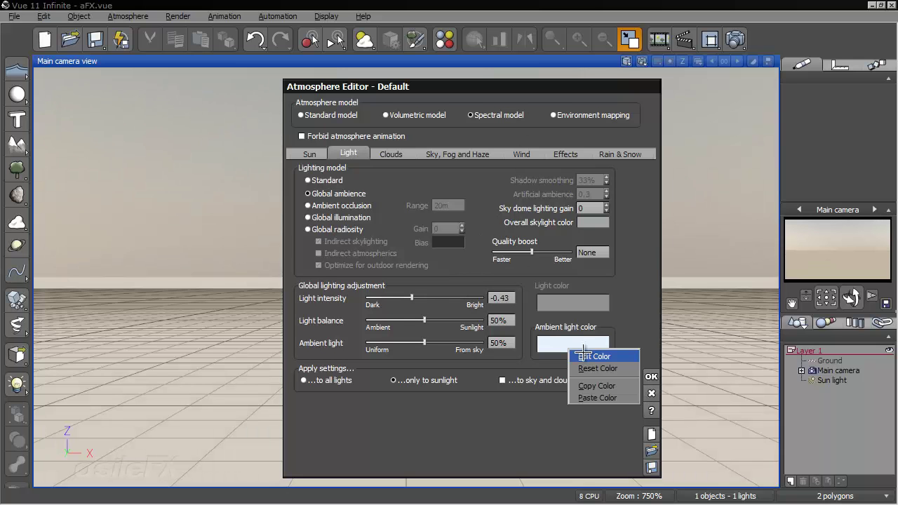
{"action": "left_click", "coordinate": [592, 356]}
{"action": "left_click", "coordinate": [669, 144]}
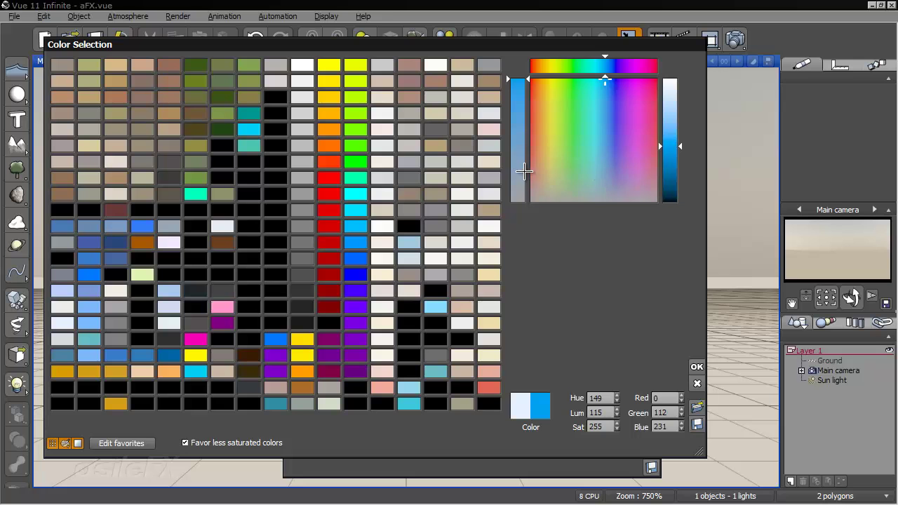
{"action": "left_click", "coordinate": [525, 172]}
{"action": "left_click", "coordinate": [667, 167]}
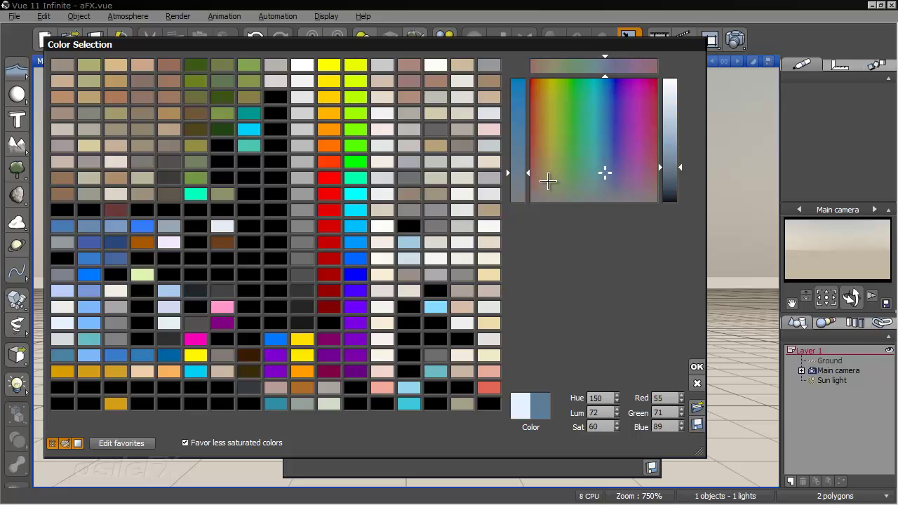
{"action": "left_click", "coordinate": [518, 183]}
{"action": "left_click", "coordinate": [697, 366]}
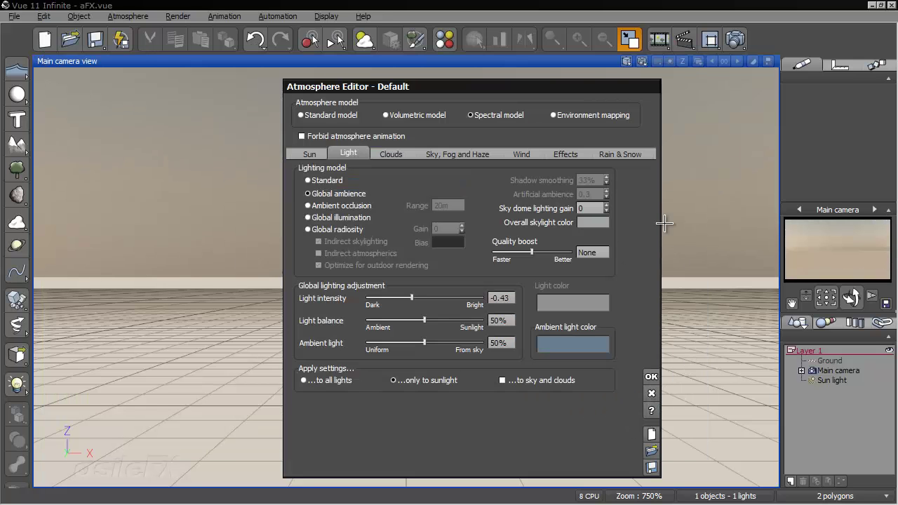
{"action": "left_click", "coordinate": [651, 377]}
- Replace the Ground plane's material with plain neutral grey and deselect the plane
{"action": "left_click", "coordinate": [828, 361]}
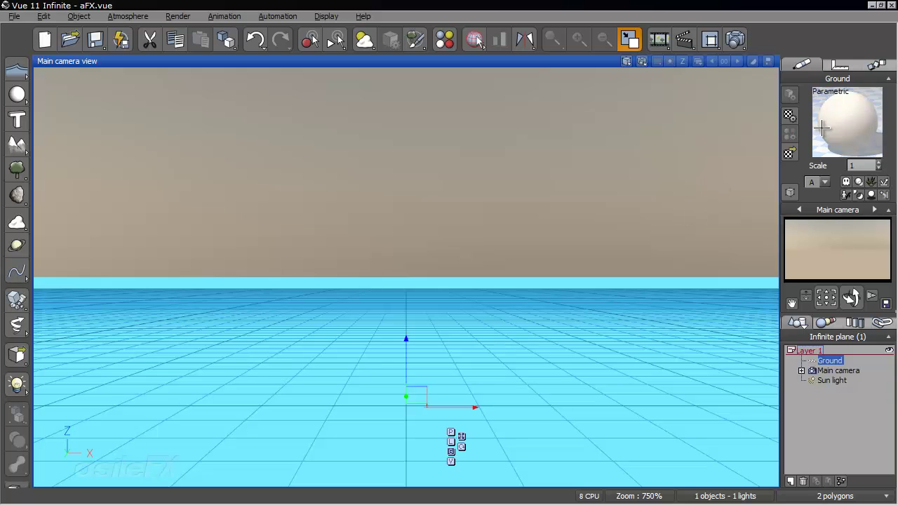
{"action": "right_click", "coordinate": [843, 119]}
{"action": "left_click", "coordinate": [811, 171]}
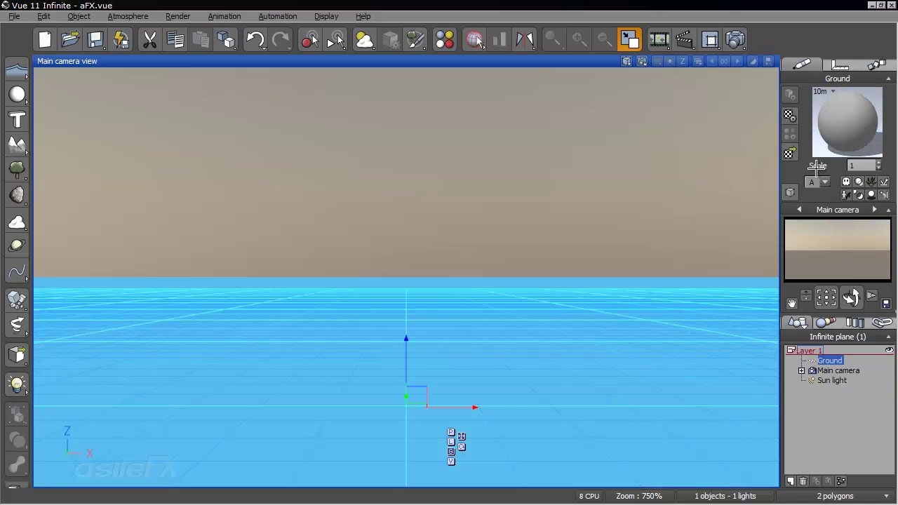
{"action": "left_click", "coordinate": [838, 421]}
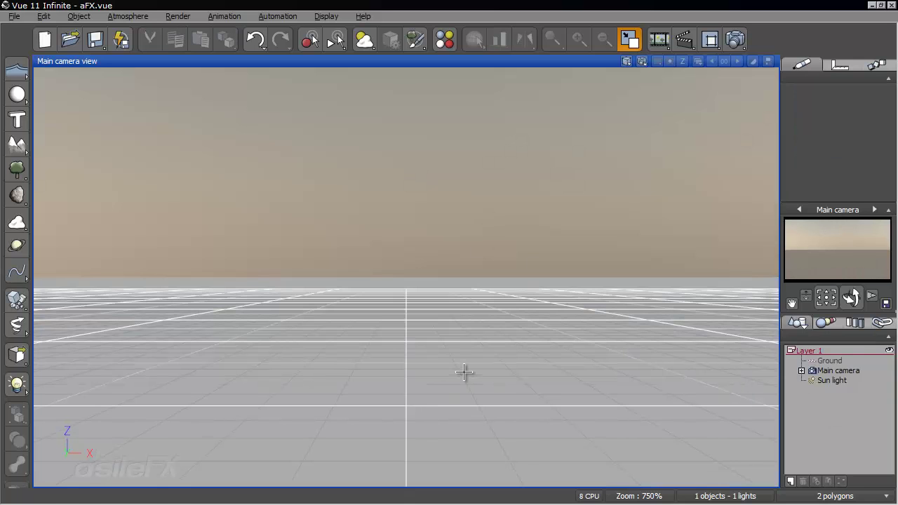
- Display the animation timeline at 00:00:02 - 02, and set the rain strength to 1.9 and rain drop size to 2
{"action": "key", "text": "F11"}
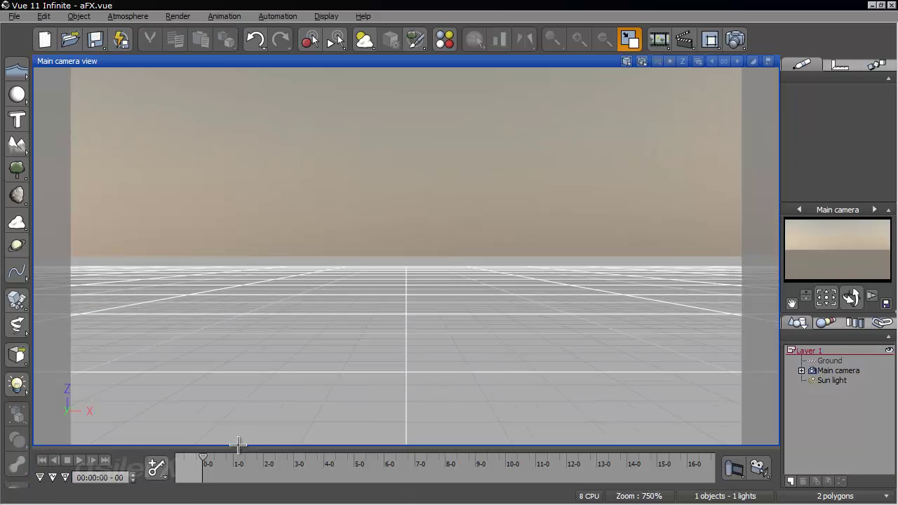
{"action": "left_click_drag", "start_coordinate": [204, 457], "coordinate": [267, 461]}
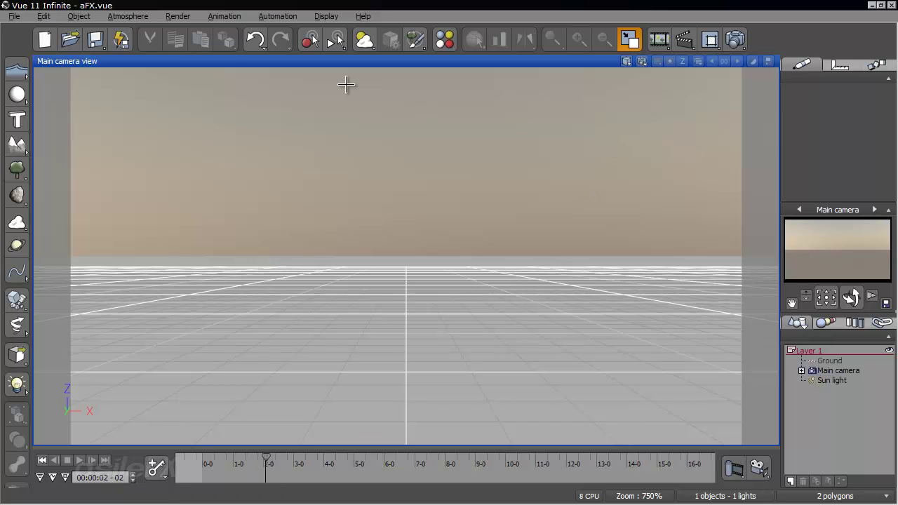
{"action": "left_click", "coordinate": [142, 15]}
{"action": "left_click", "coordinate": [150, 105]}
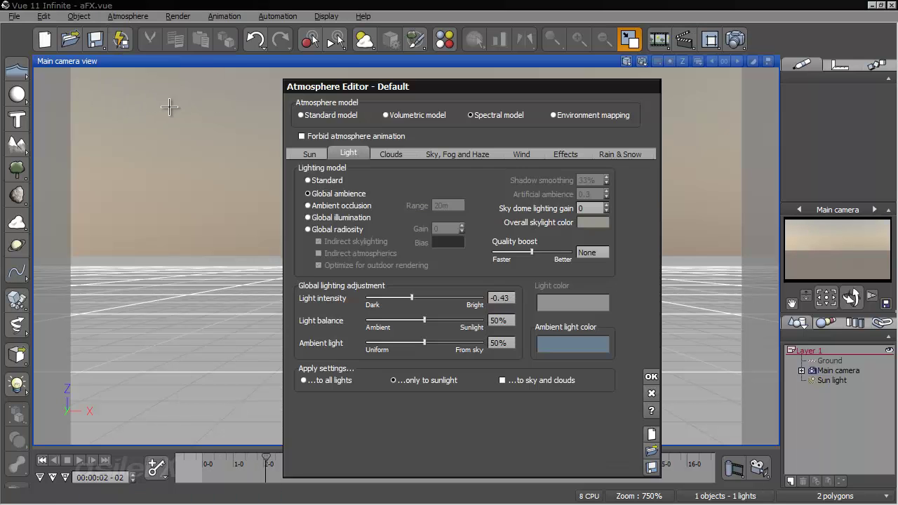
{"action": "left_click", "coordinate": [622, 152]}
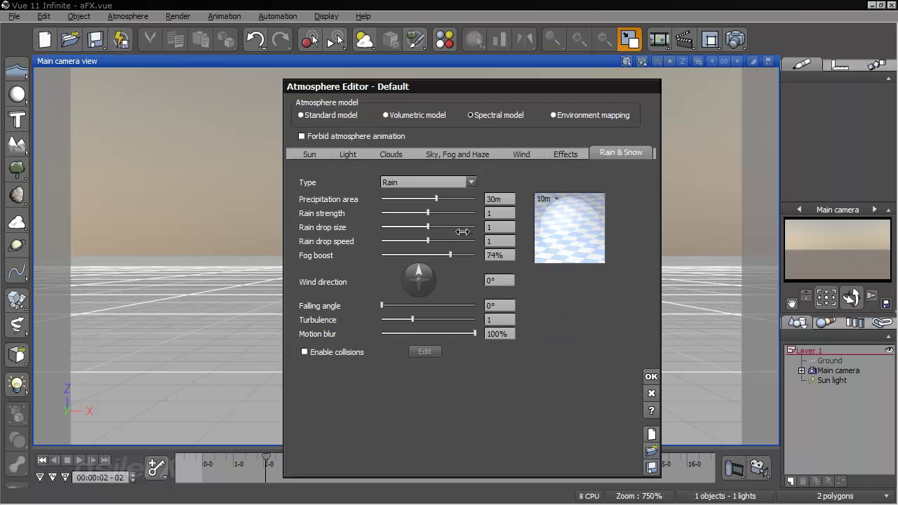
{"action": "left_click_drag", "start_coordinate": [465, 223], "coordinate": [484, 223]}
{"action": "mouse_move", "coordinate": [462, 212]}
{"action": "left_mouse_down"}
{"action": "mouse_move", "coordinate": [495, 214]}
{"action": "mouse_move", "coordinate": [462, 215]}
{"action": "mouse_move", "coordinate": [472, 212]}
{"action": "left_mouse_up"}
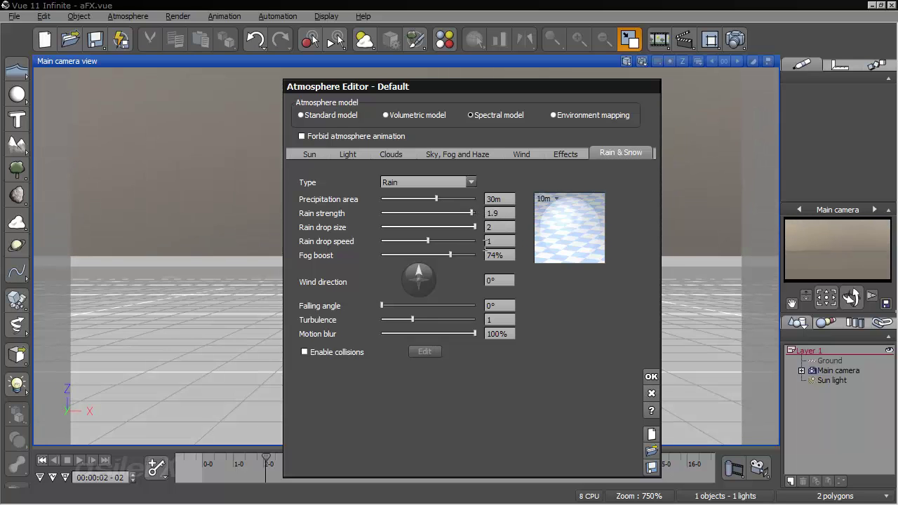
{"action": "left_click", "coordinate": [651, 377]}
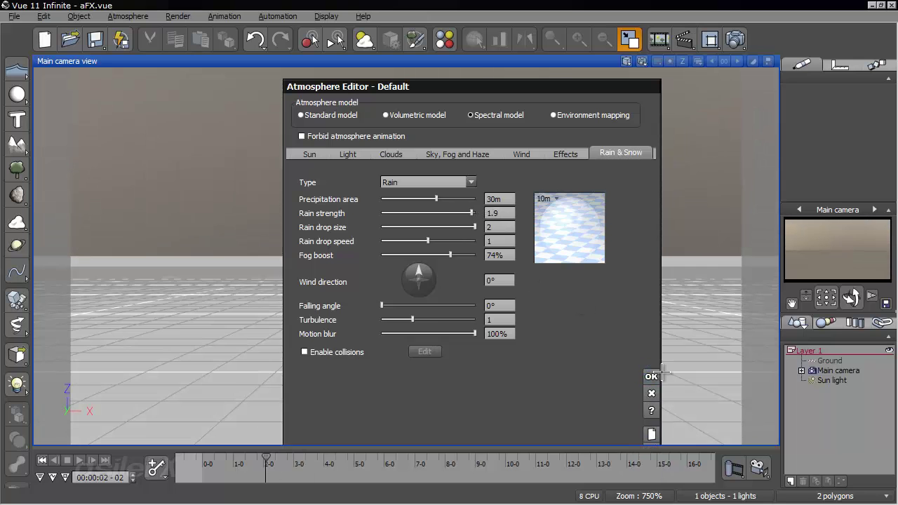
- Disable auto-exposure in the Main camera's advanced options
{"action": "double_click", "coordinate": [839, 371]}
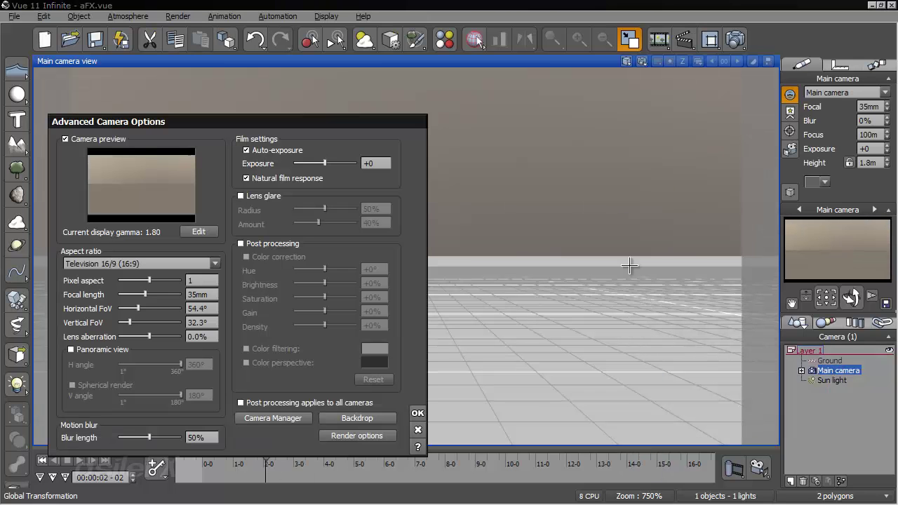
{"action": "left_click", "coordinate": [296, 150]}
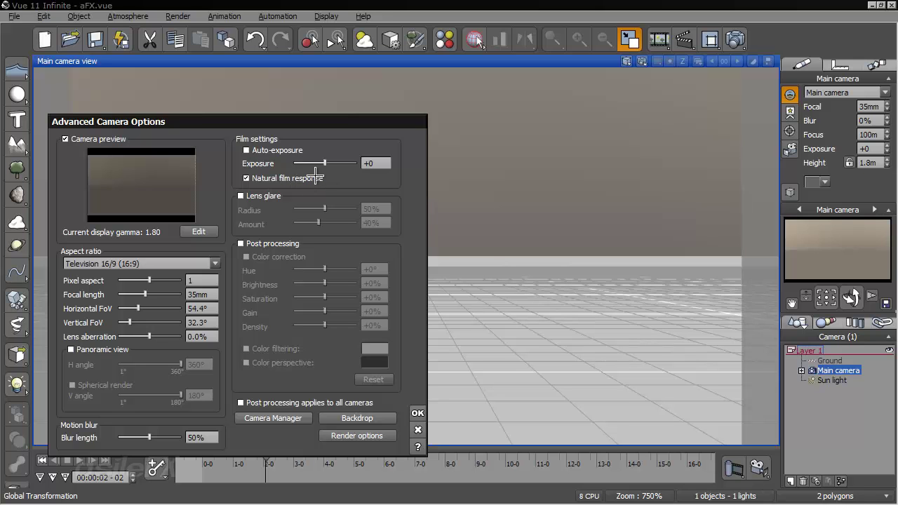
{"action": "left_click", "coordinate": [418, 413]}
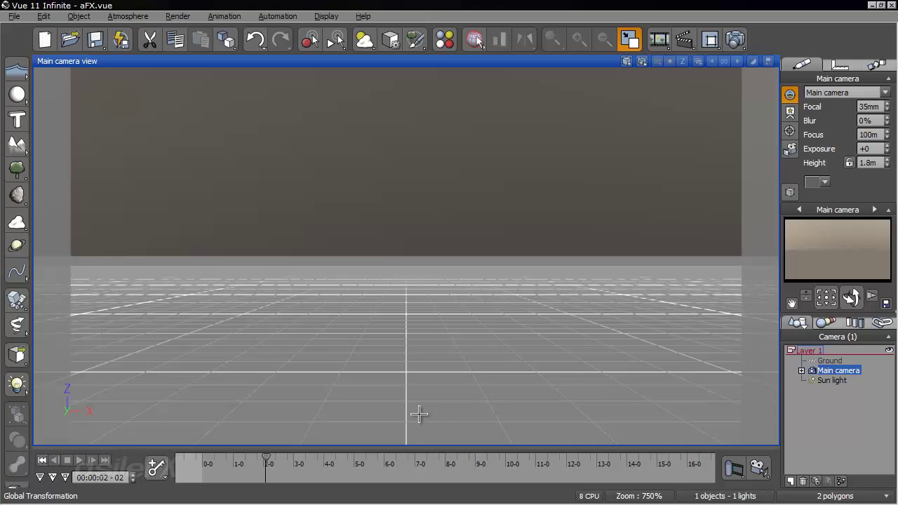
- Adjust the rain to strength 1.6, fog boost 62% and turbulence 0.5, and accept the atmosphere settings
{"action": "left_click", "coordinate": [127, 16]}
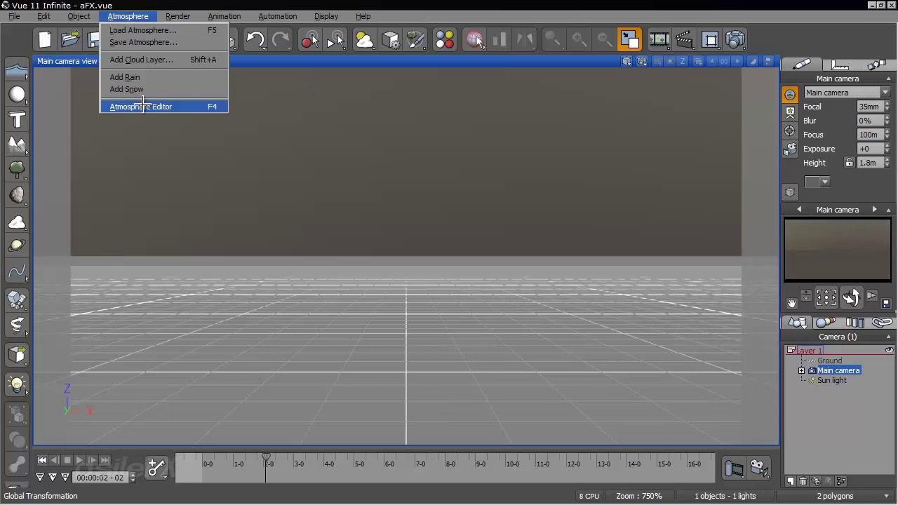
{"action": "left_click", "coordinate": [140, 104]}
{"action": "mouse_move", "coordinate": [457, 214]}
{"action": "left_mouse_down"}
{"action": "mouse_move", "coordinate": [475, 214]}
{"action": "mouse_move", "coordinate": [451, 212]}
{"action": "left_mouse_up"}
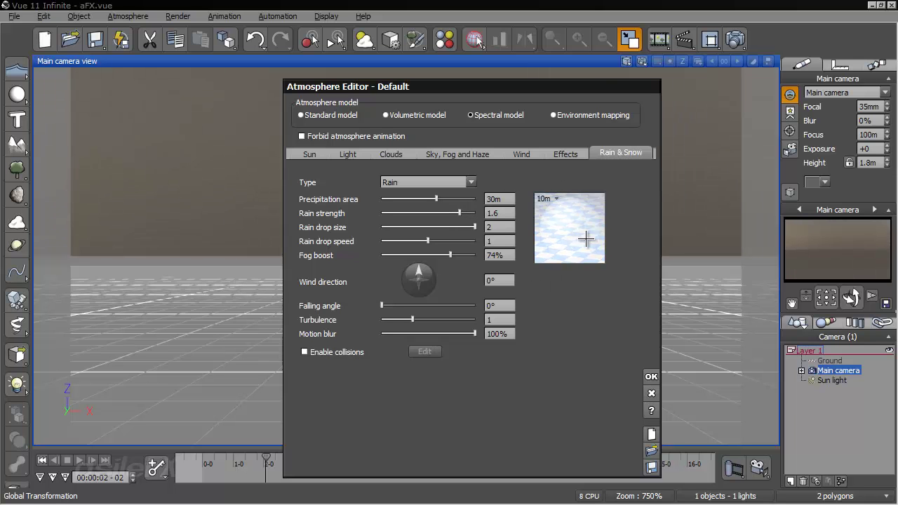
{"action": "left_click_drag", "start_coordinate": [460, 213], "coordinate": [413, 214]}
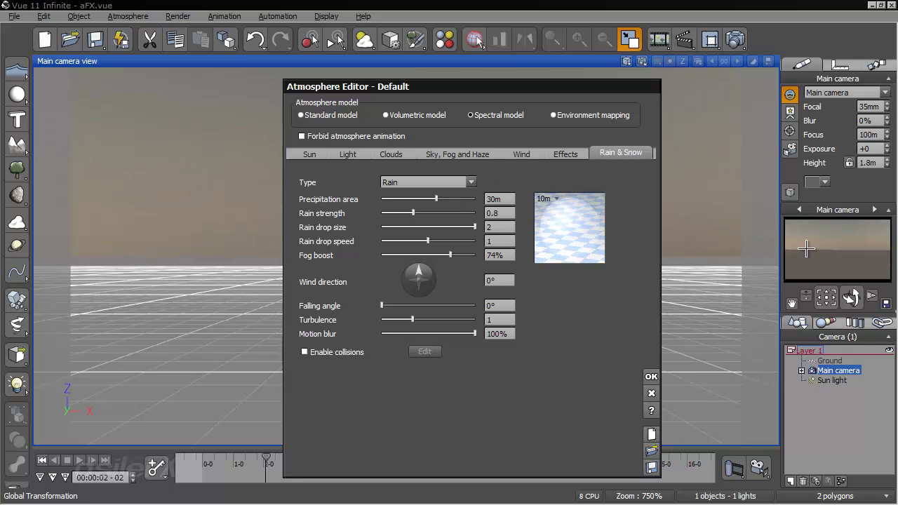
{"action": "left_click_drag", "start_coordinate": [441, 213], "coordinate": [513, 209]}
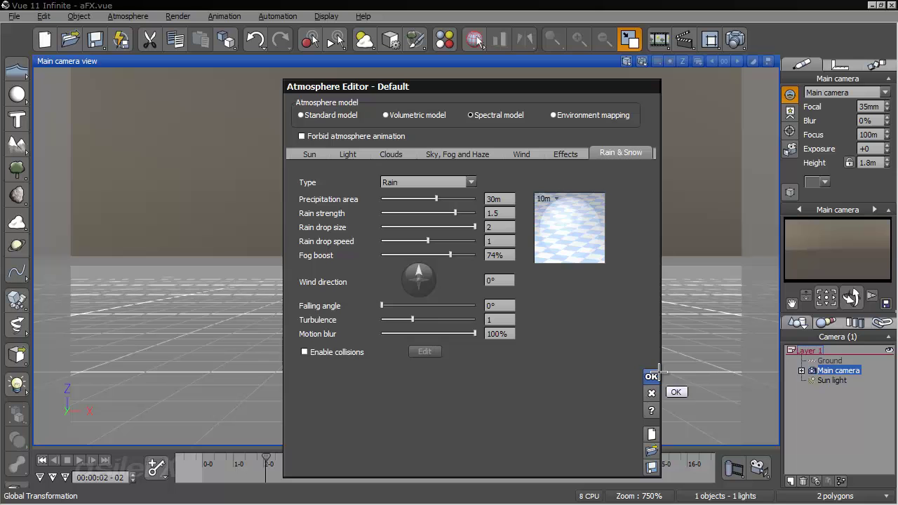
{"action": "left_click", "coordinate": [472, 208]}
{"action": "left_click_drag", "start_coordinate": [473, 255], "coordinate": [456, 259]}
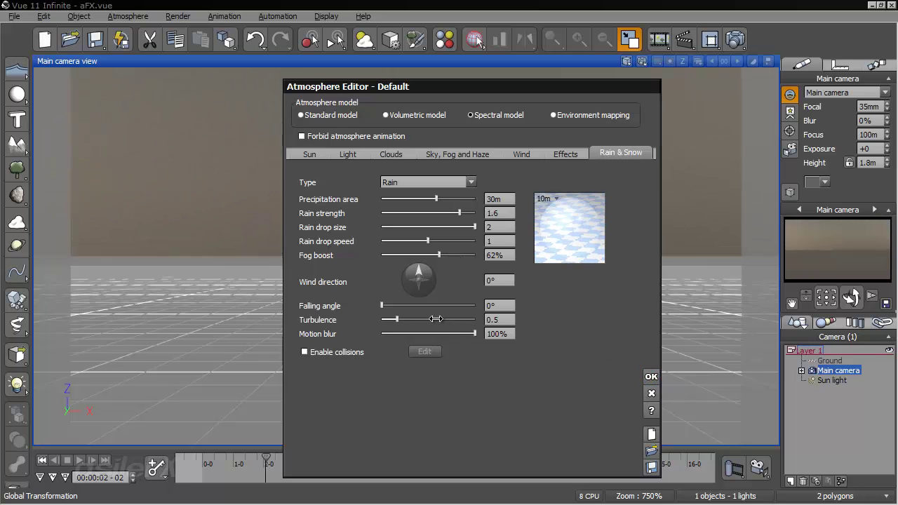
{"action": "left_click", "coordinate": [651, 376]}
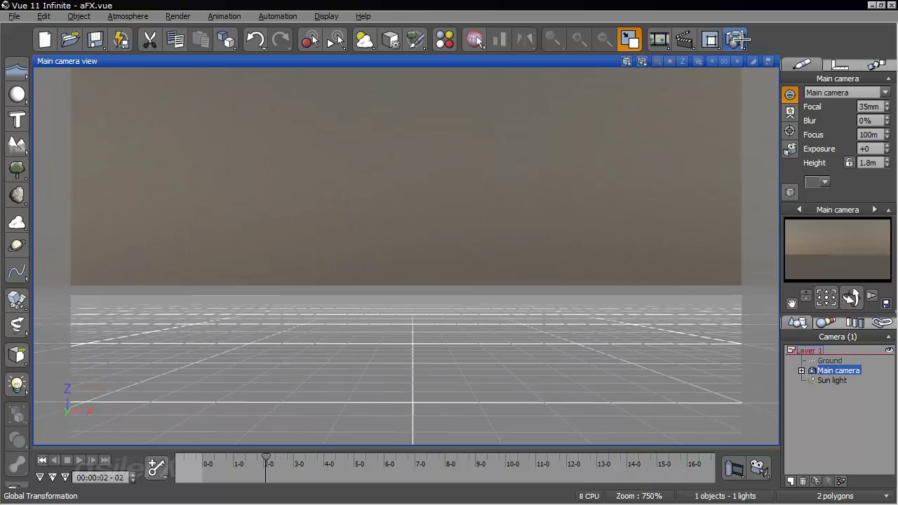
- Examine the render options and the object anti-aliasing subray and quality threshold settings
{"action": "left_click", "coordinate": [737, 39]}
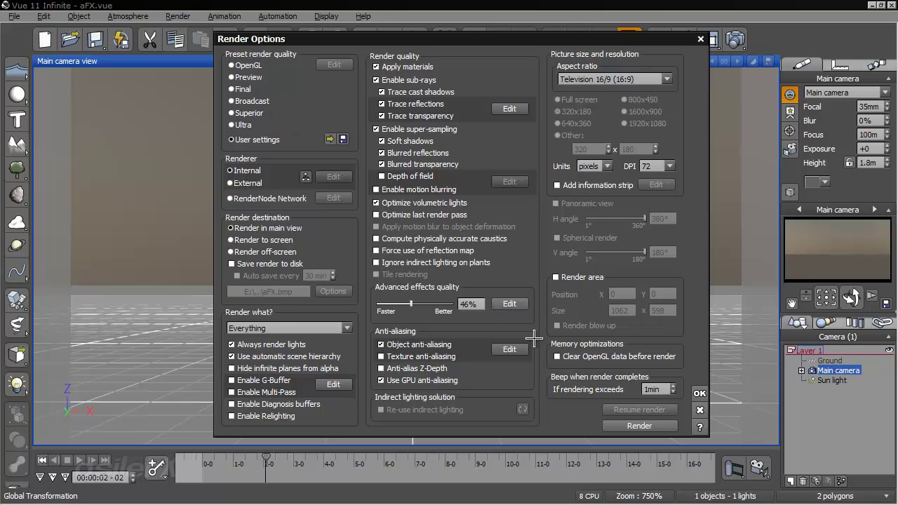
{"action": "left_click", "coordinate": [509, 349]}
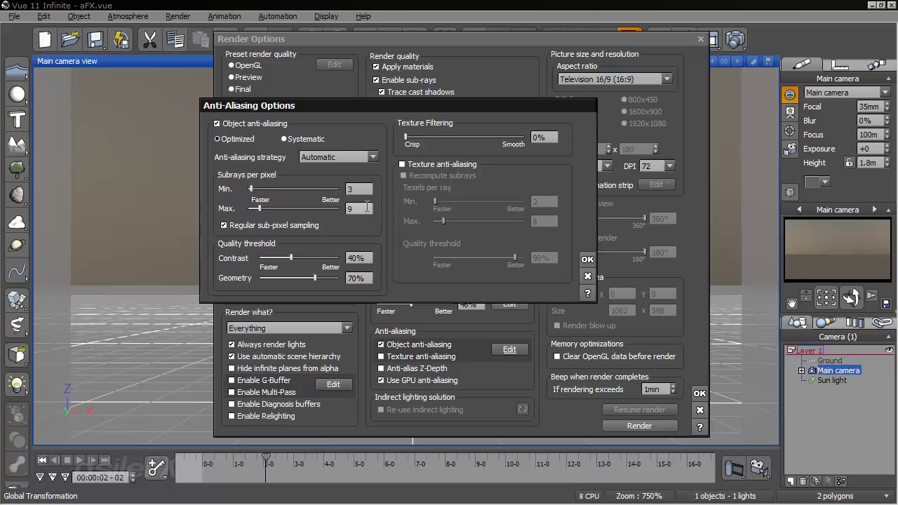
{"action": "left_click", "coordinate": [588, 259]}
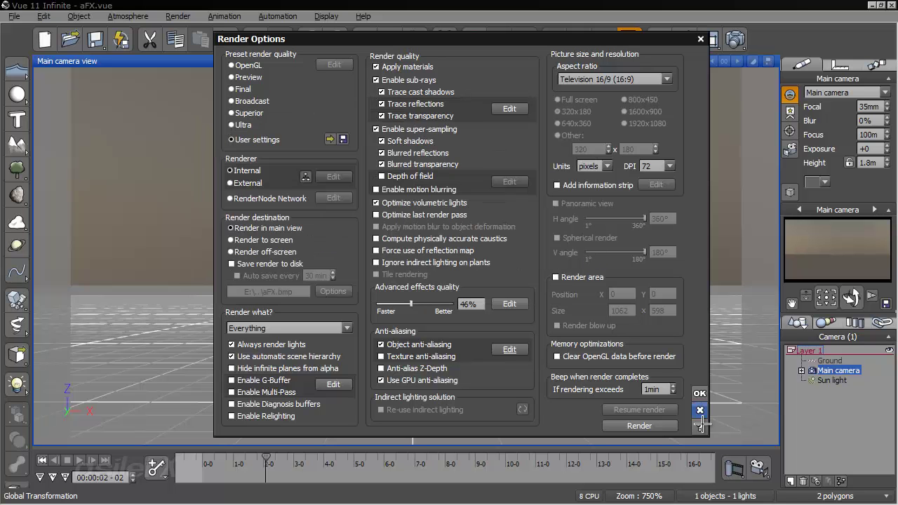
- Set the render destination to screen with a custom picture width of 1000 pixels, and render the scene
{"action": "left_click", "coordinate": [283, 239]}
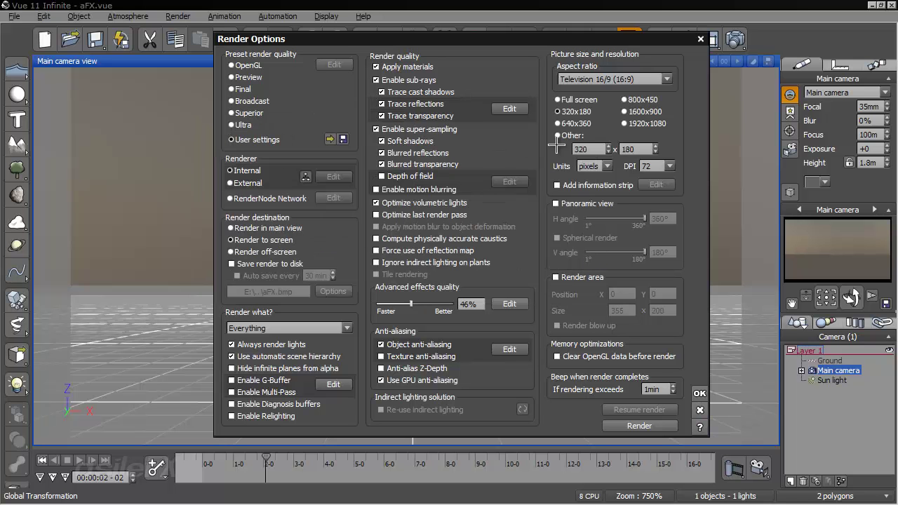
{"action": "left_click", "coordinate": [558, 136]}
{"action": "double_click", "coordinate": [582, 149]}
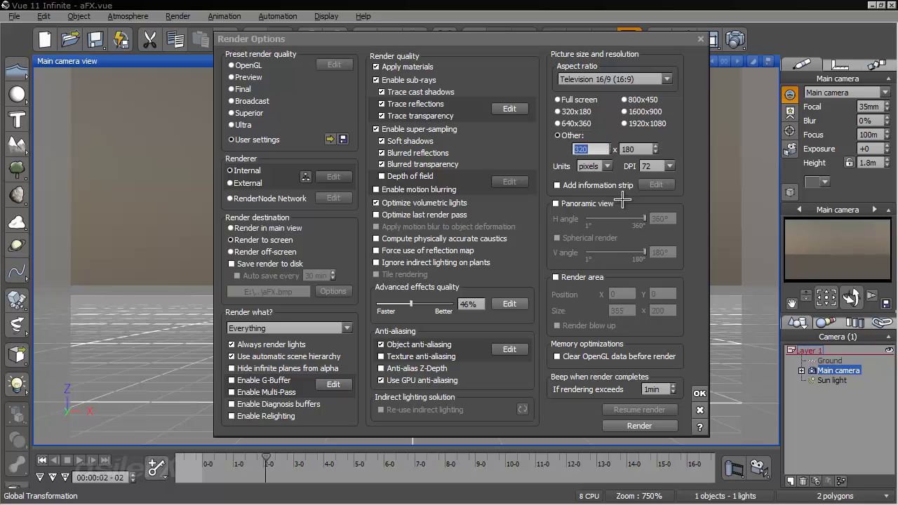
{"action": "type", "text": "1000"}
{"action": "key", "text": "Return"}
{"action": "left_click", "coordinate": [699, 393]}
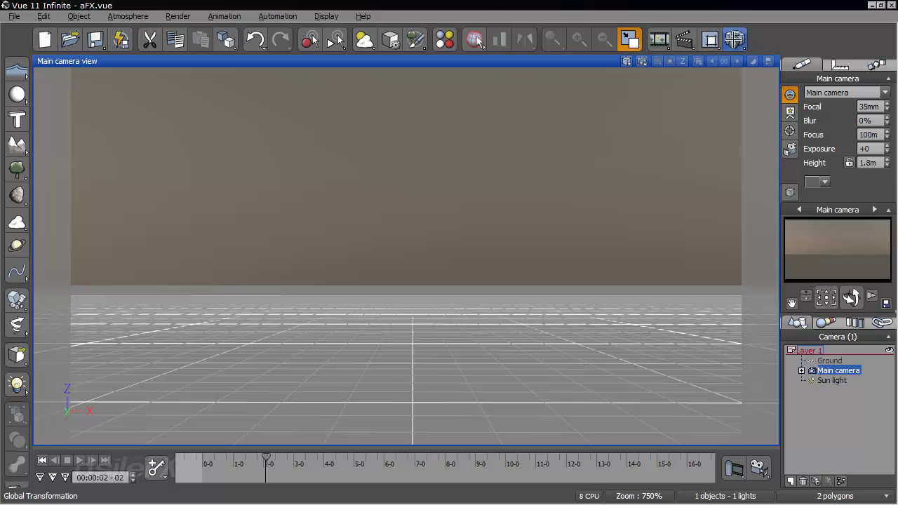
{"action": "left_click", "coordinate": [734, 39]}
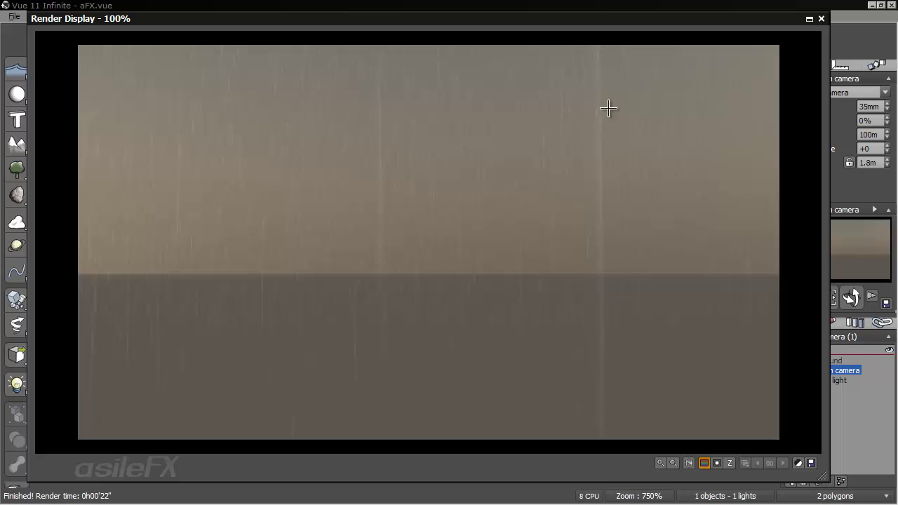
- Set the post-render exposure to +0.4 without animating the camera settings, and close the render display
{"action": "left_click", "coordinate": [797, 463]}
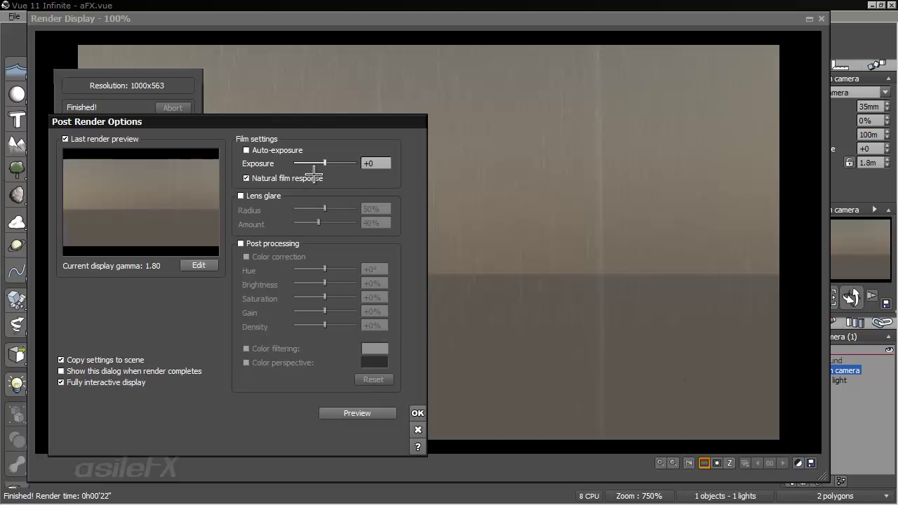
{"action": "left_click", "coordinate": [376, 163]}
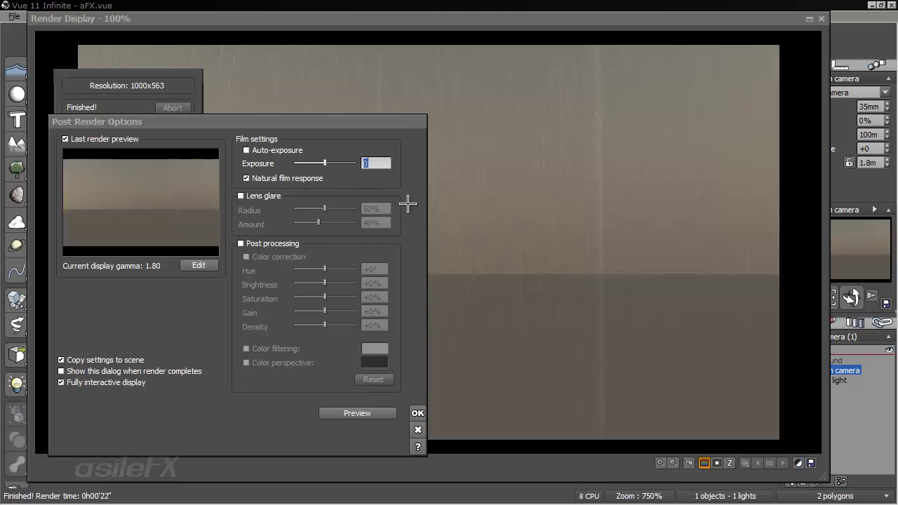
{"action": "type", "text": "0.5"}
{"action": "key", "text": "Return"}
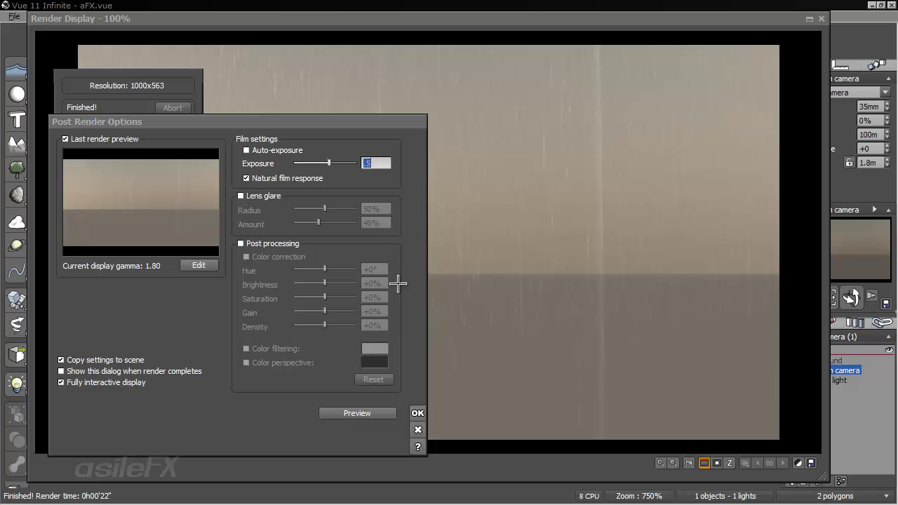
{"action": "type", "text": "0.4"}
{"action": "key", "text": "Return"}
{"action": "left_click", "coordinate": [416, 414]}
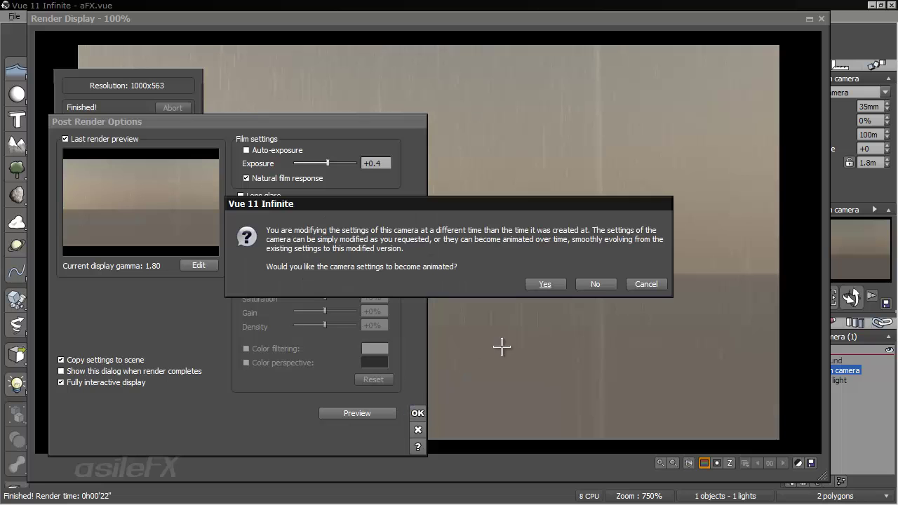
{"action": "left_click", "coordinate": [598, 284]}
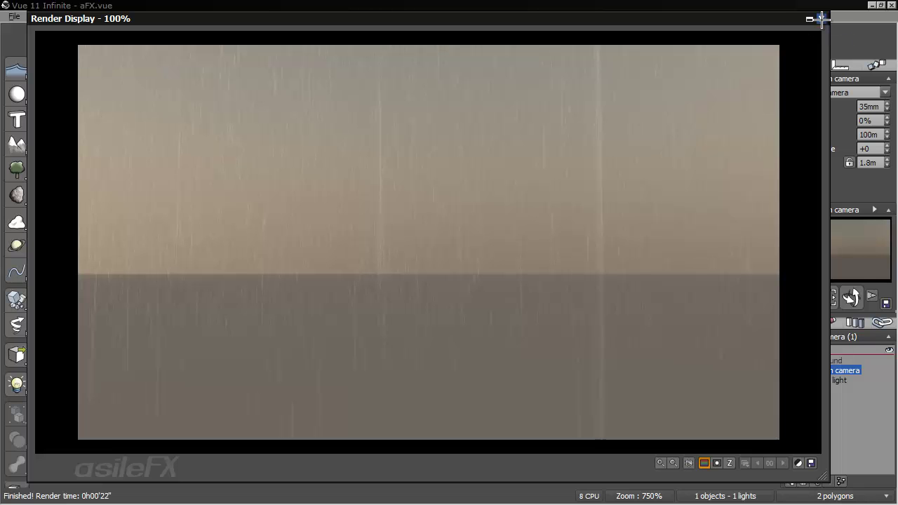
{"action": "left_click", "coordinate": [821, 18]}
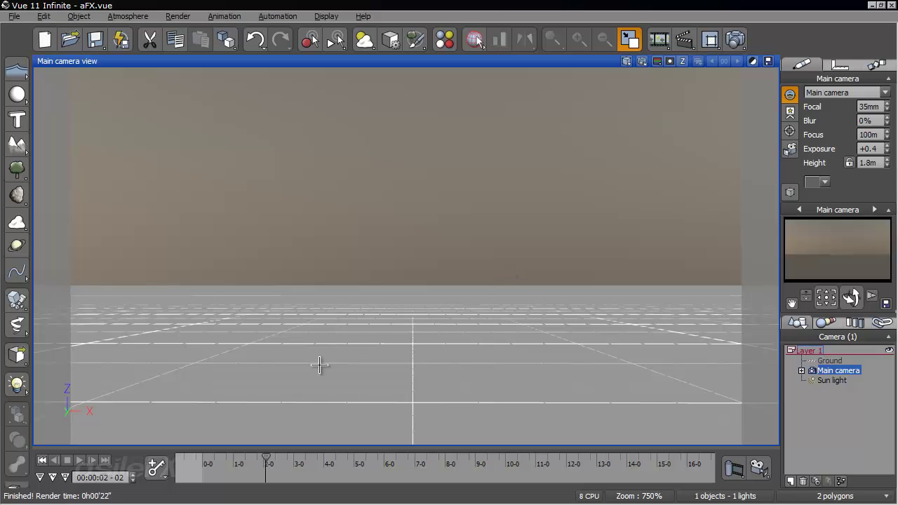
- Return the timeline to 00:00:00 - 00 and render a quick preview in the main camera view
{"action": "left_click", "coordinate": [42, 459]}
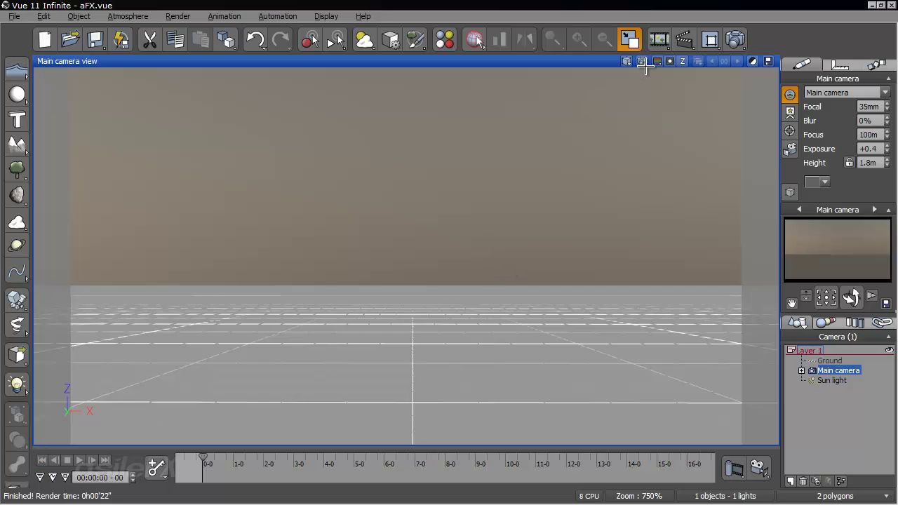
{"action": "left_click", "coordinate": [641, 60]}
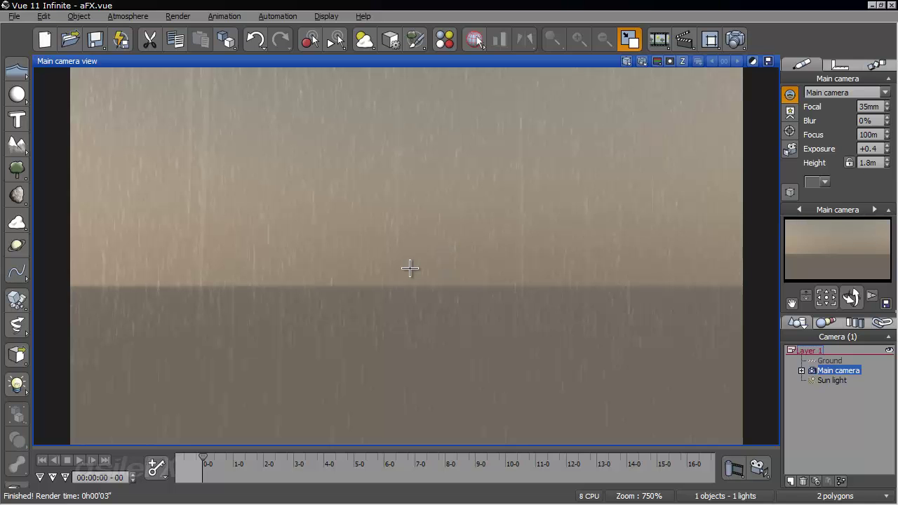
- Open the rain's Raindrop material from the atmosphere settings for editing and set its scale to 1
{"action": "left_click", "coordinate": [129, 16]}
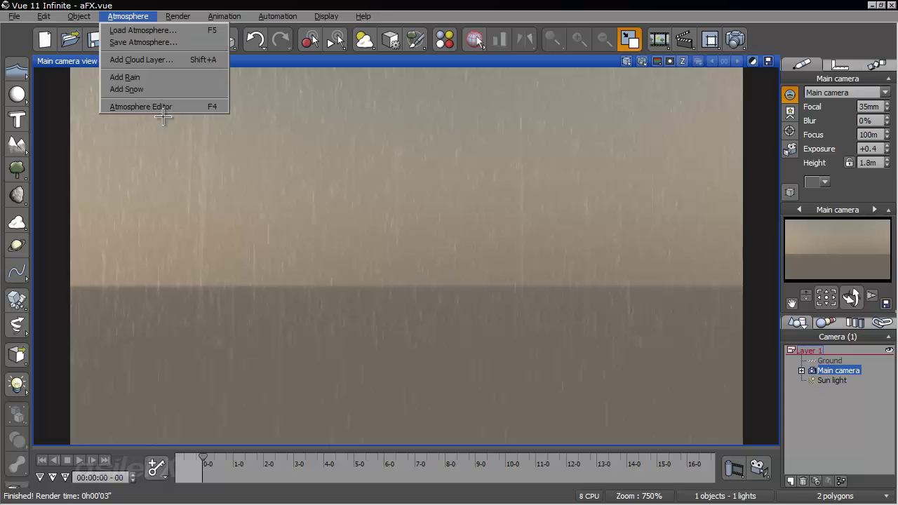
{"action": "left_click", "coordinate": [163, 109]}
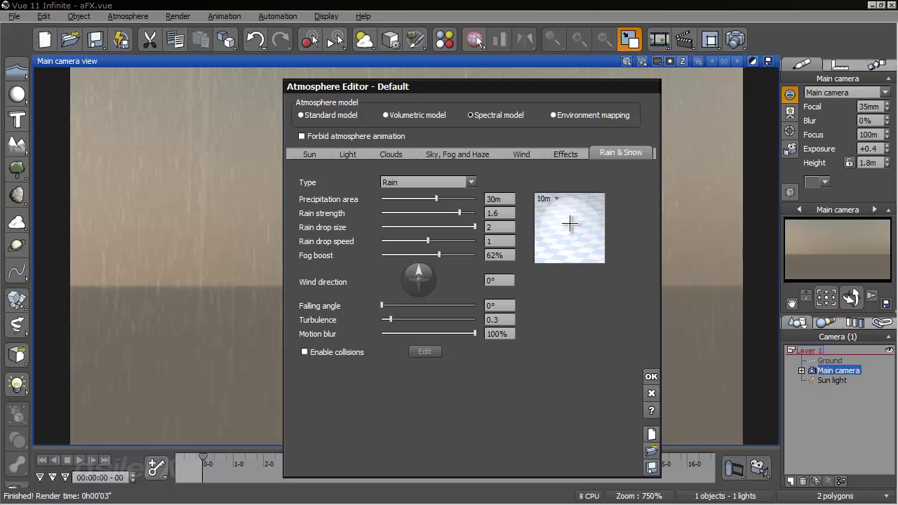
{"action": "right_click", "coordinate": [568, 216]}
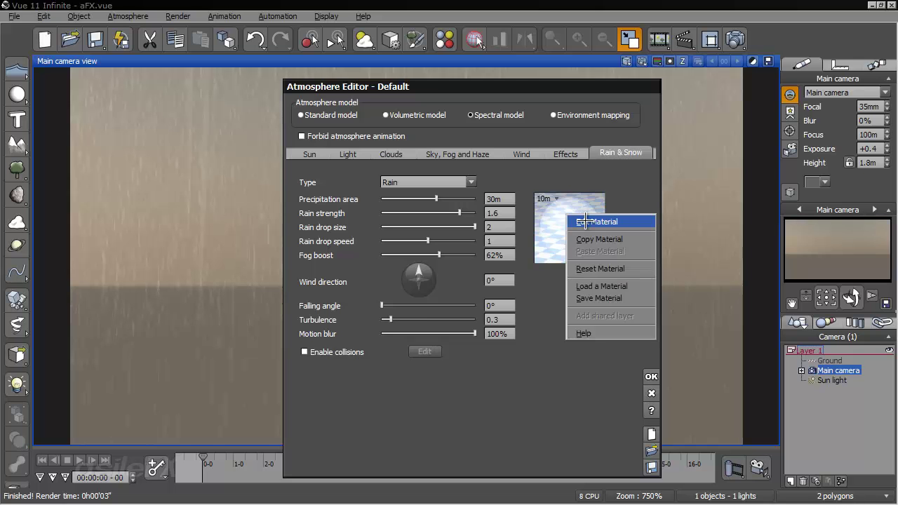
{"action": "left_click_drag", "start_coordinate": [585, 86], "coordinate": [391, 54]}
{"action": "right_click", "coordinate": [374, 187]}
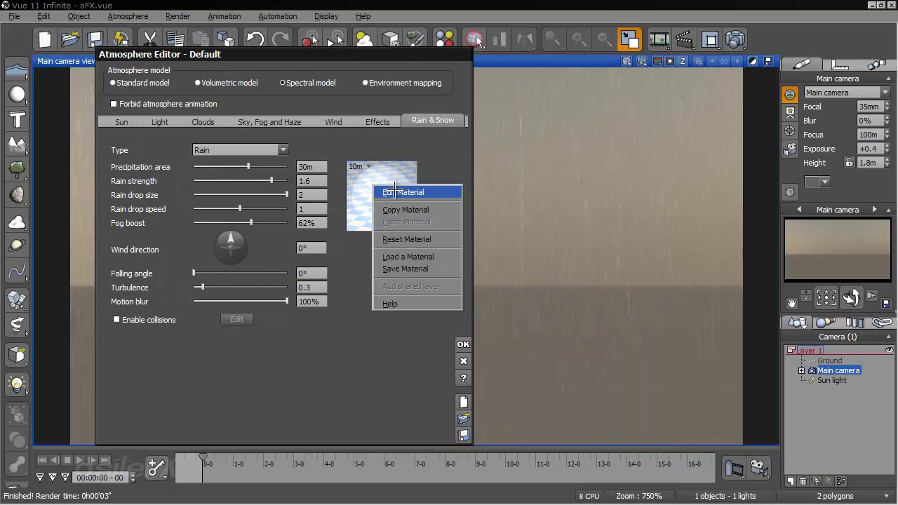
{"action": "left_click", "coordinate": [397, 192]}
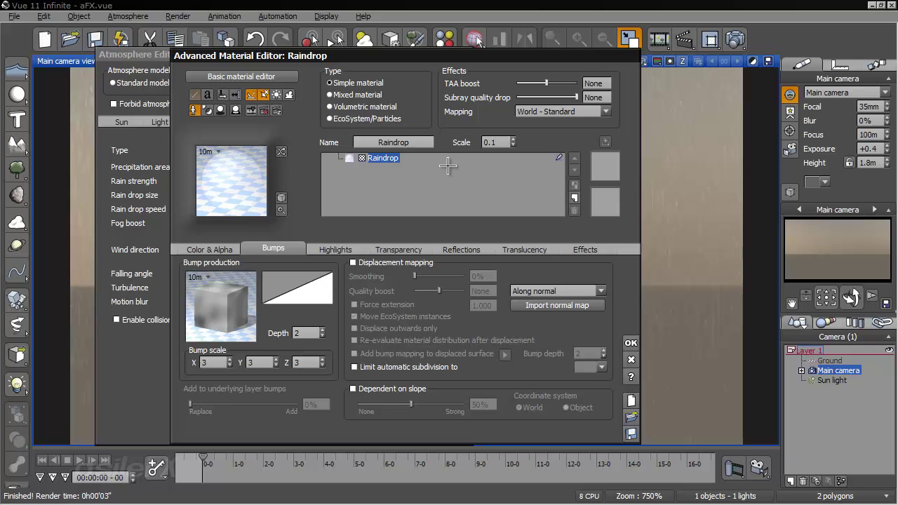
{"action": "left_click", "coordinate": [508, 142]}
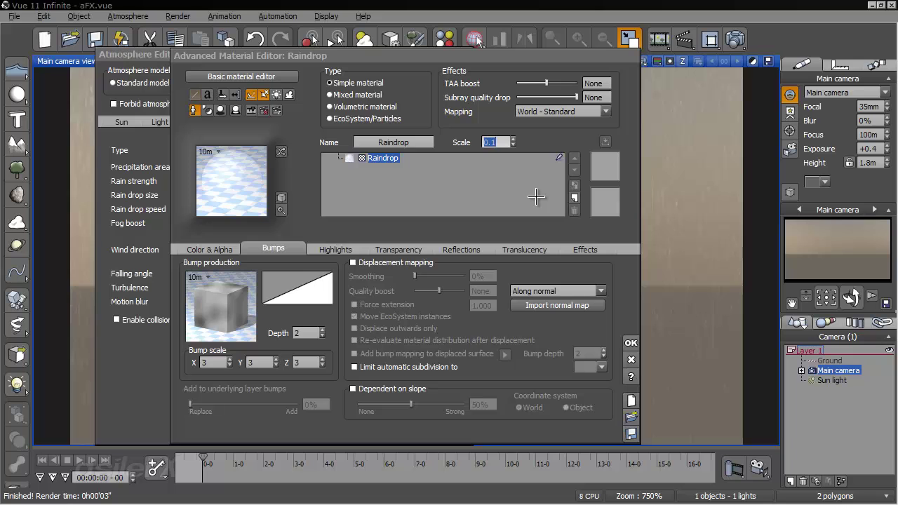
{"action": "type", "text": "1"}
- Set the Raindrop material's bump scale to 0.3 in X, Y and Z, and its bump depth to 0.2
{"action": "left_click", "coordinate": [212, 362]}
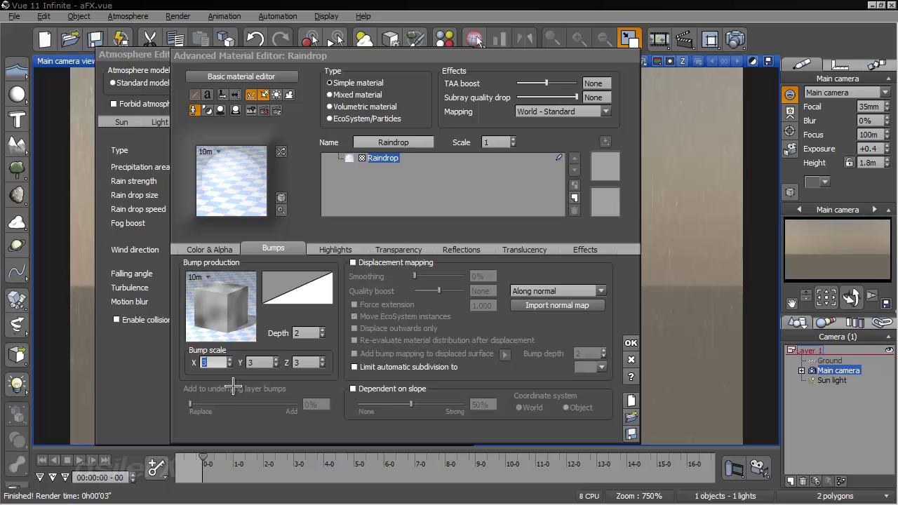
{"action": "type", "text": "0.3"}
{"action": "left_click", "coordinate": [250, 358]}
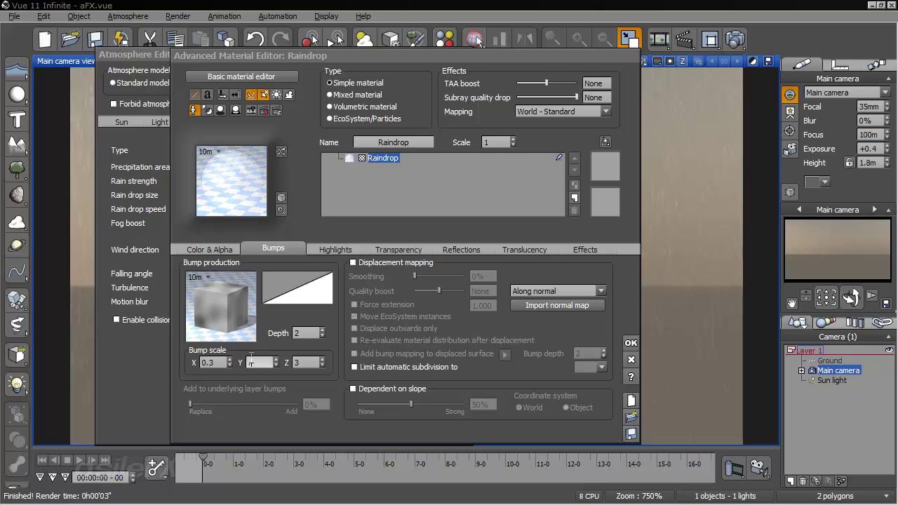
{"action": "type", "text": "0.3"}
{"action": "left_click", "coordinate": [298, 361]}
{"action": "type", "text": "0.3"}
{"action": "left_click", "coordinate": [315, 334]}
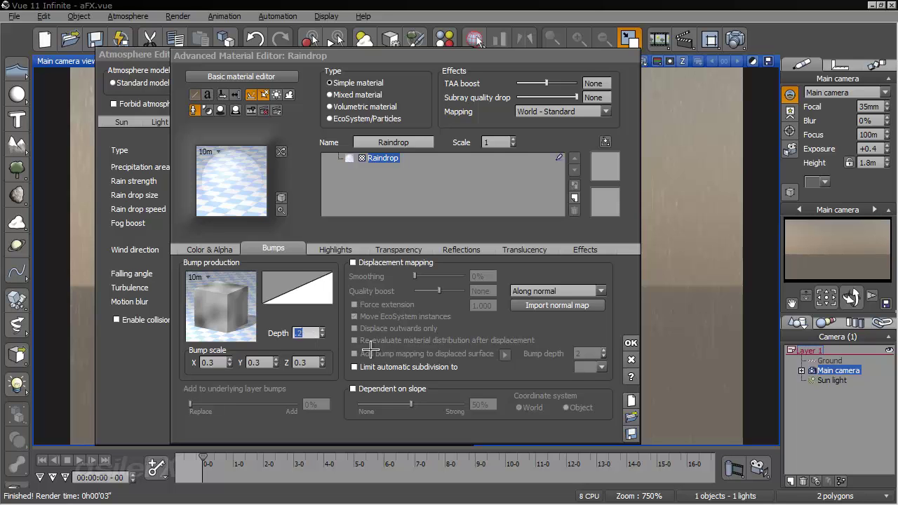
- Raise the Raindrop material's global transparency to 100%, and accept the material and atmosphere settings
{"action": "left_click", "coordinate": [397, 250]}
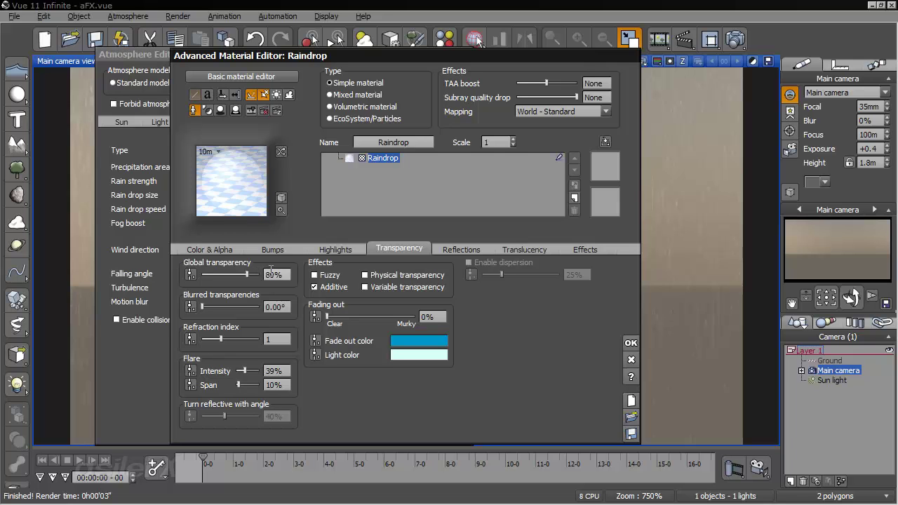
{"action": "left_click_drag", "start_coordinate": [247, 274], "coordinate": [270, 274]}
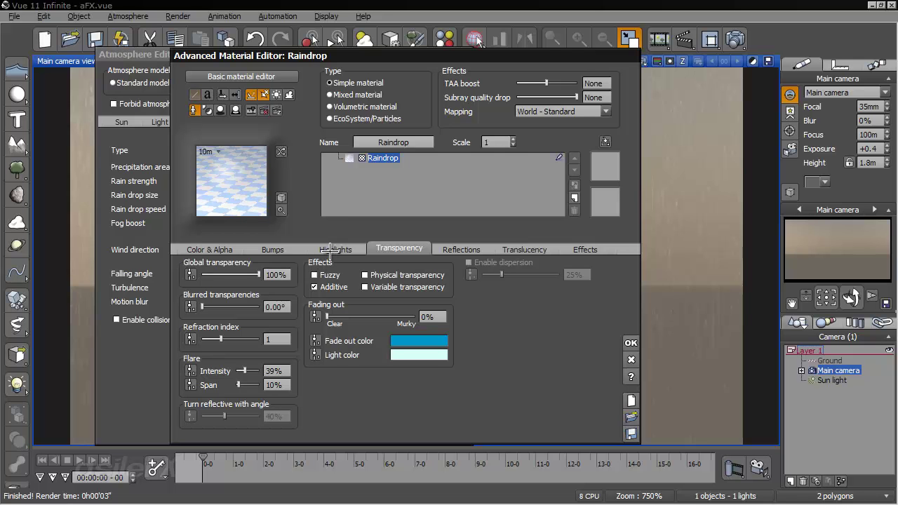
{"action": "left_click", "coordinate": [632, 342]}
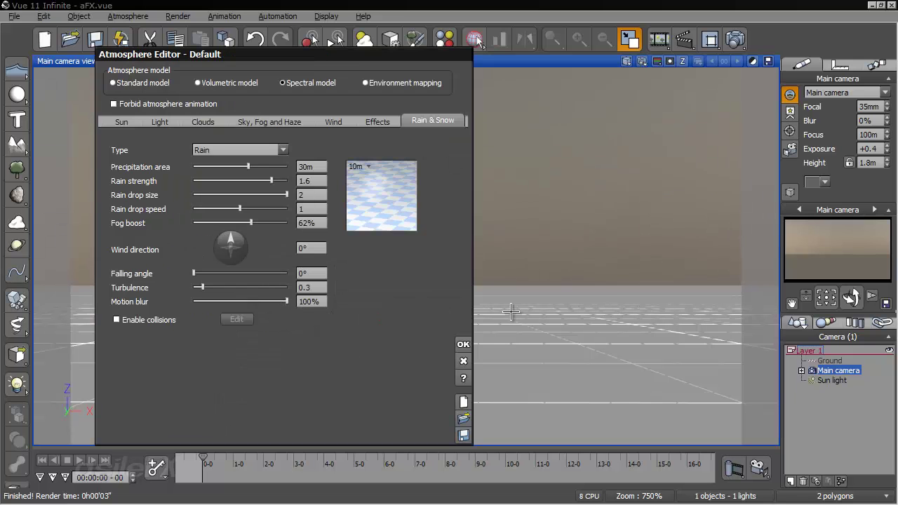
{"action": "left_click", "coordinate": [461, 341]}
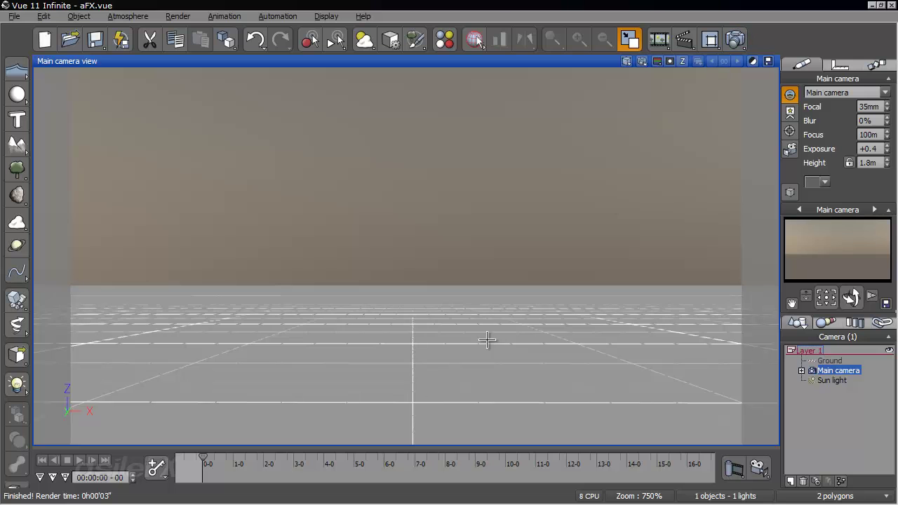
- Move the timeline to 00:00:00 - 09 and render the scene to screen
{"action": "left_click_drag", "start_coordinate": [202, 463], "coordinate": [214, 464]}
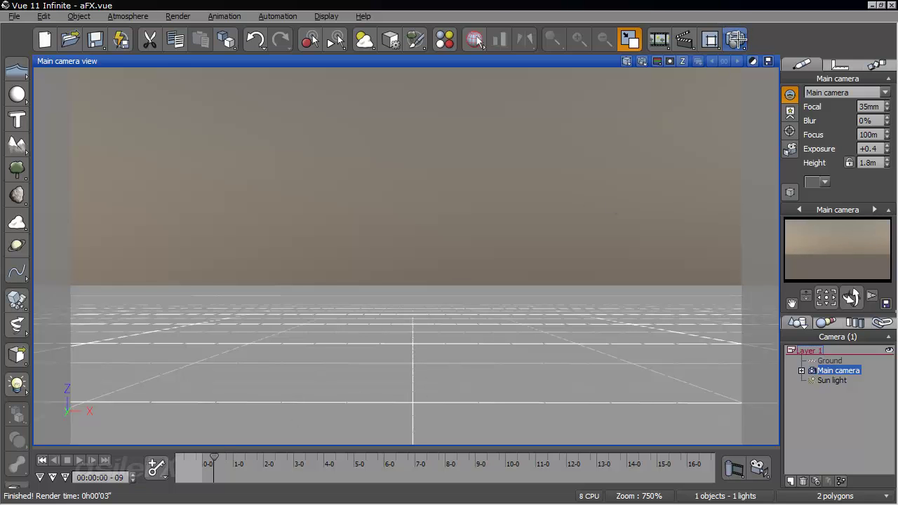
{"action": "left_click", "coordinate": [736, 39]}
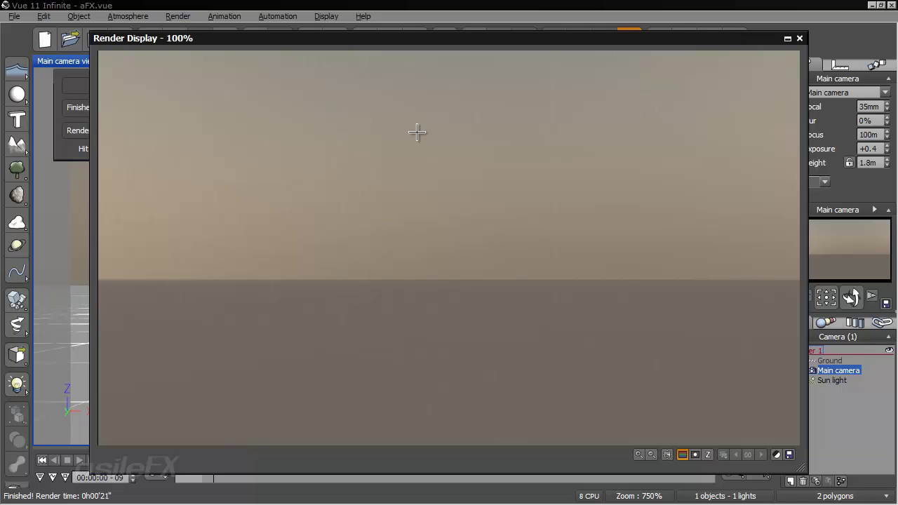
- Enable post-processing with color perspective, exposure +0.76, gain +22% and density +49%, apply it without animating the camera, and close the render display
{"action": "left_click", "coordinate": [777, 455]}
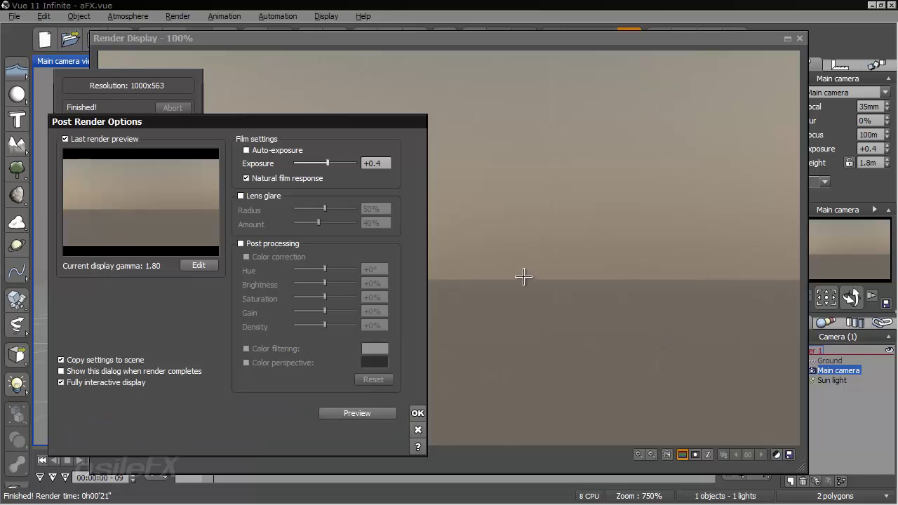
{"action": "left_click", "coordinate": [284, 245]}
{"action": "left_click", "coordinate": [285, 363]}
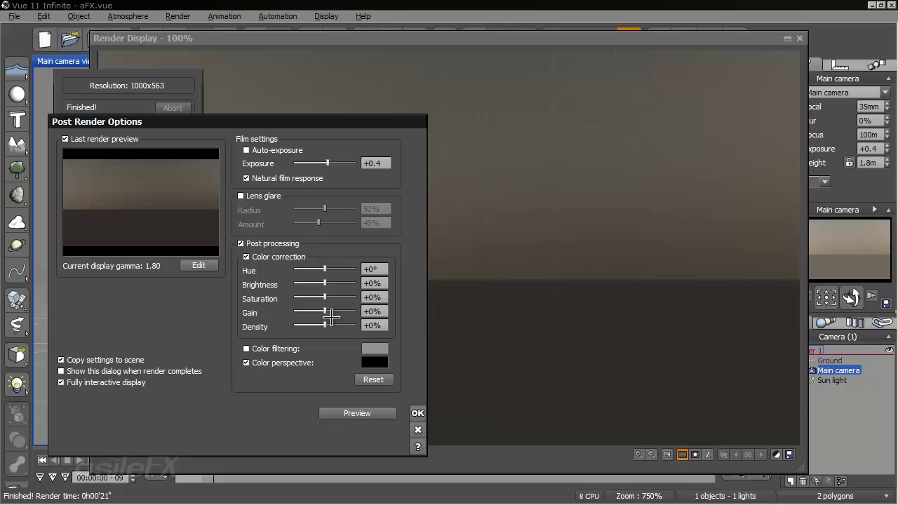
{"action": "left_click_drag", "start_coordinate": [339, 314], "coordinate": [341, 314]}
{"action": "mouse_move", "coordinate": [327, 163]}
{"action": "left_mouse_down"}
{"action": "mouse_move", "coordinate": [341, 163]}
{"action": "mouse_move", "coordinate": [335, 174]}
{"action": "left_mouse_up"}
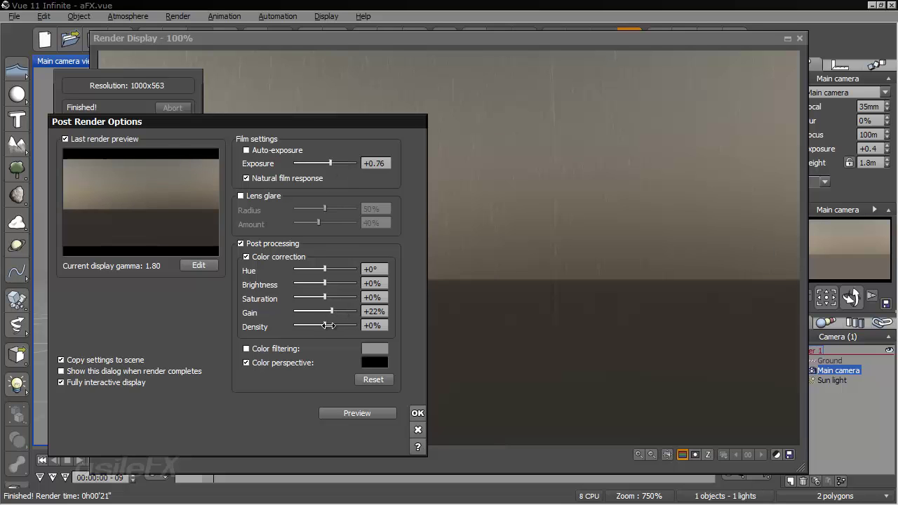
{"action": "left_click_drag", "start_coordinate": [343, 327], "coordinate": [344, 326]}
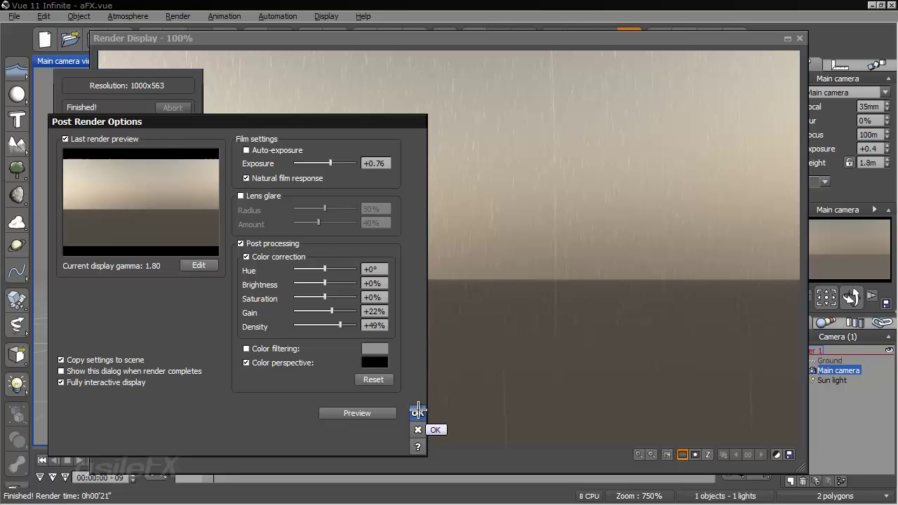
{"action": "left_click", "coordinate": [418, 413]}
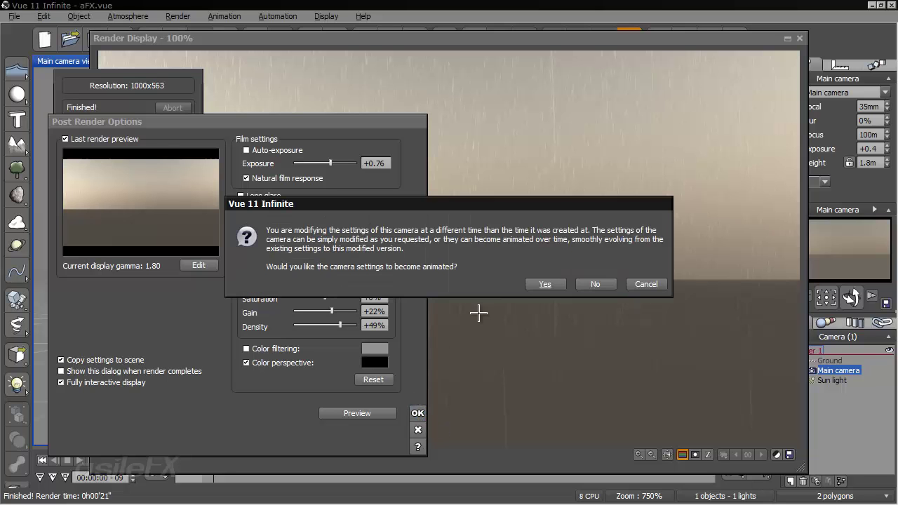
{"action": "left_click", "coordinate": [604, 283]}
{"action": "left_click", "coordinate": [489, 37]}
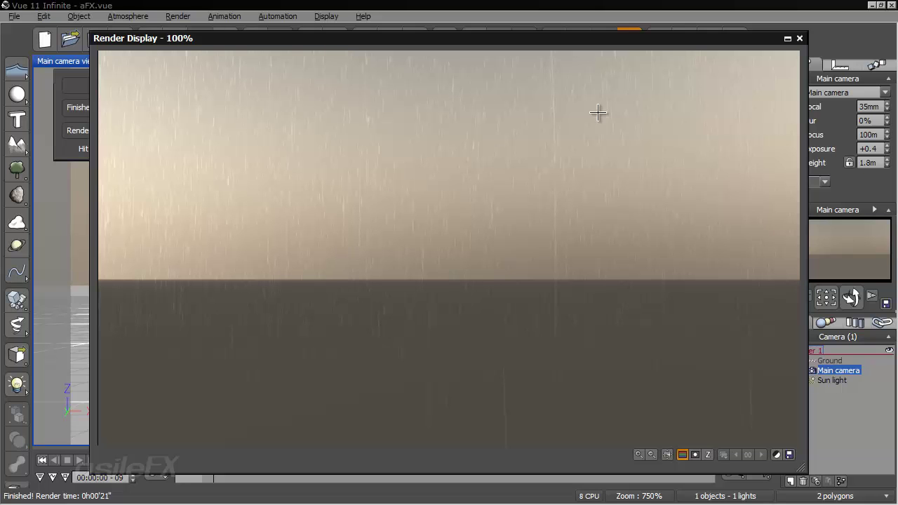
{"action": "left_click", "coordinate": [800, 38]}
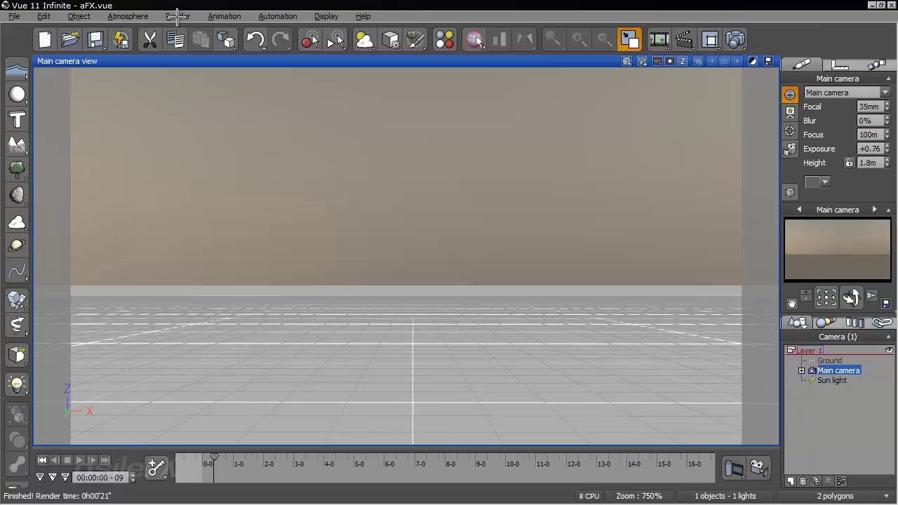
- Reopen the Raindrop material from the atmosphere's rain settings, lower its highlight global intensity to 0%, and accept the material
{"action": "left_click", "coordinate": [138, 16]}
{"action": "left_click", "coordinate": [163, 104]}
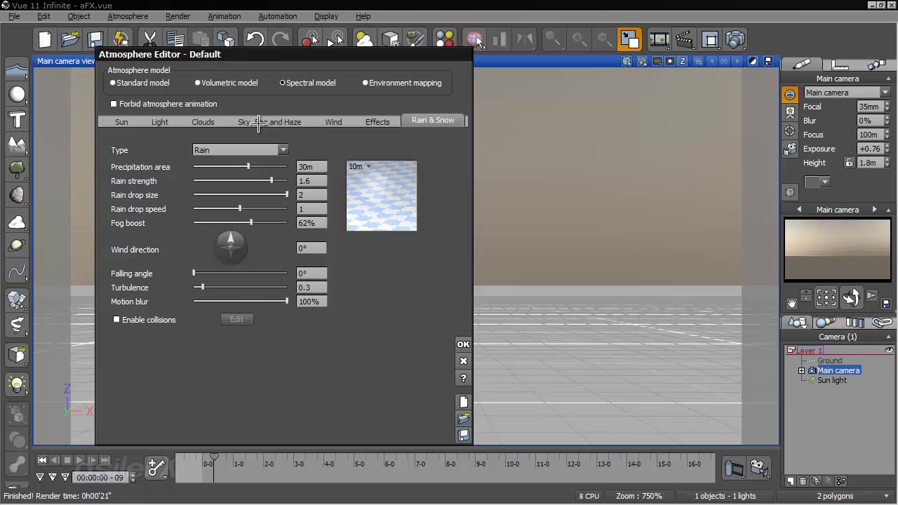
{"action": "right_click", "coordinate": [376, 189]}
{"action": "left_click", "coordinate": [385, 195]}
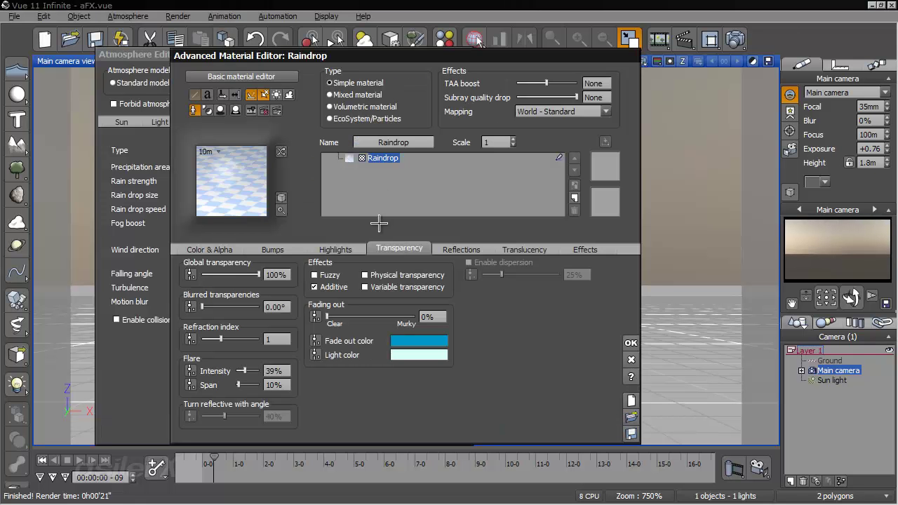
{"action": "left_click", "coordinate": [282, 276]}
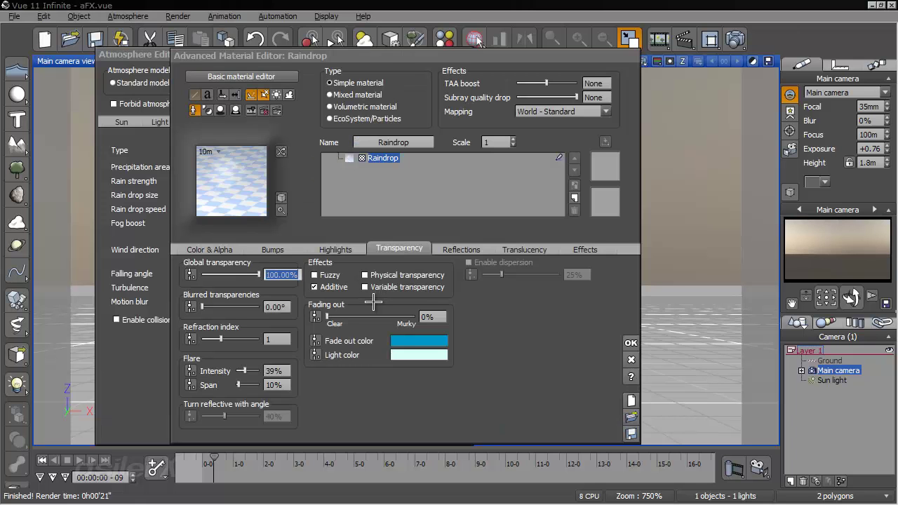
{"action": "left_click", "coordinate": [336, 251]}
{"action": "left_click_drag", "start_coordinate": [251, 313], "coordinate": [215, 310]}
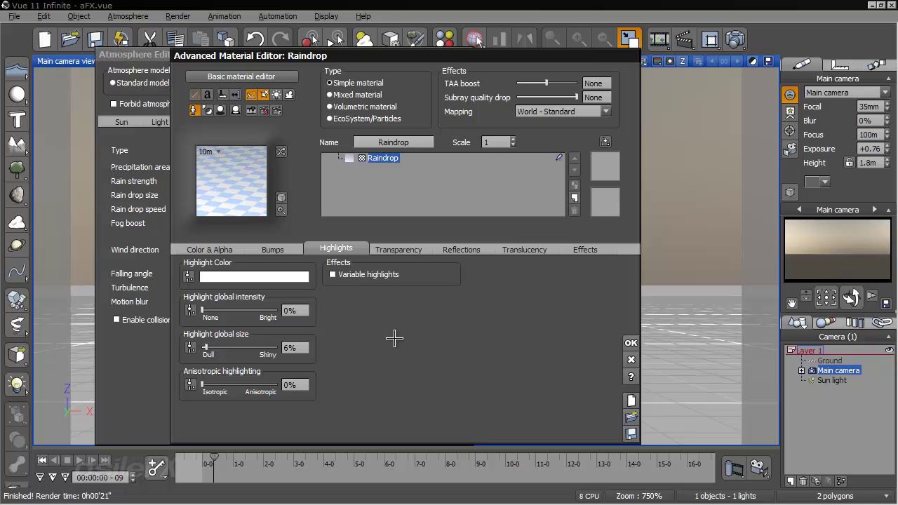
{"action": "left_click", "coordinate": [630, 342]}
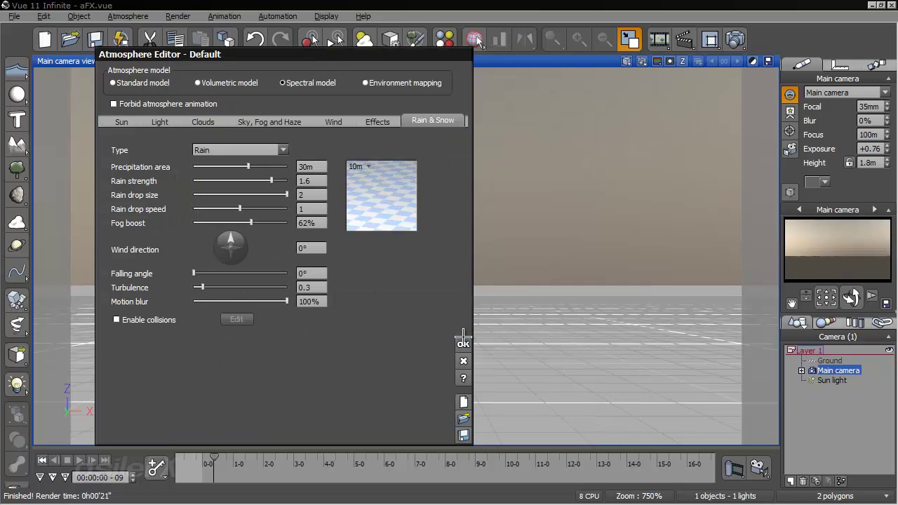
- Accept the atmosphere settings, render the scene, and close the render display
{"action": "left_click", "coordinate": [465, 327]}
{"action": "left_click", "coordinate": [729, 39]}
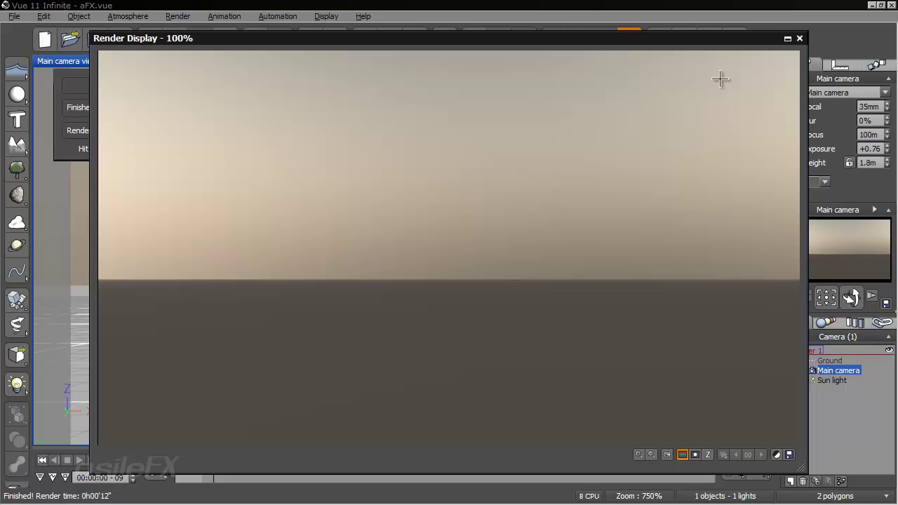
{"action": "left_click", "coordinate": [798, 37]}
- Reopen the Raindrop material and set its highlight global intensity to 18% and its global transparency to 80%
{"action": "left_click", "coordinate": [121, 16]}
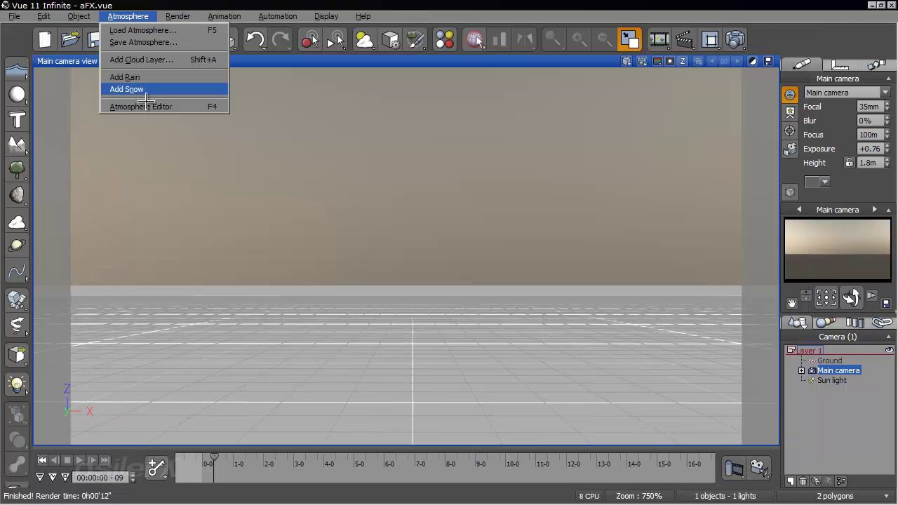
{"action": "left_click", "coordinate": [197, 107]}
{"action": "right_click", "coordinate": [390, 177]}
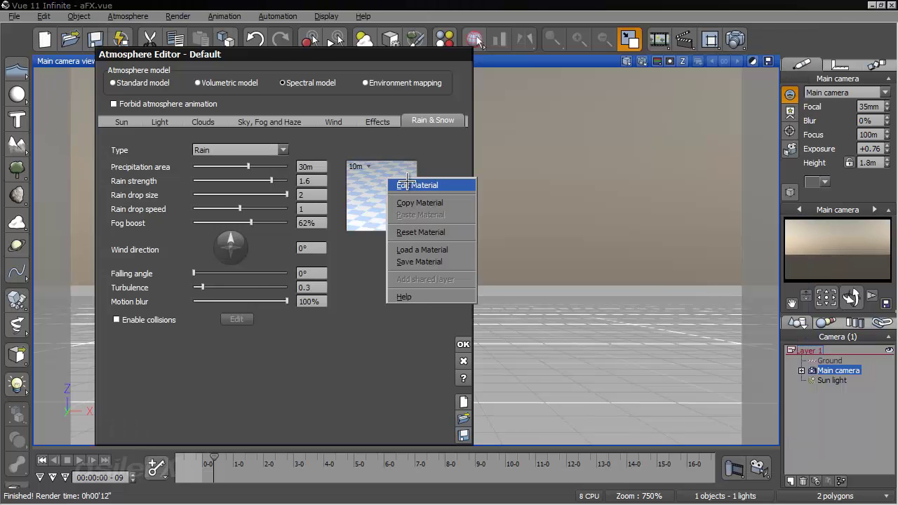
{"action": "left_click", "coordinate": [410, 181]}
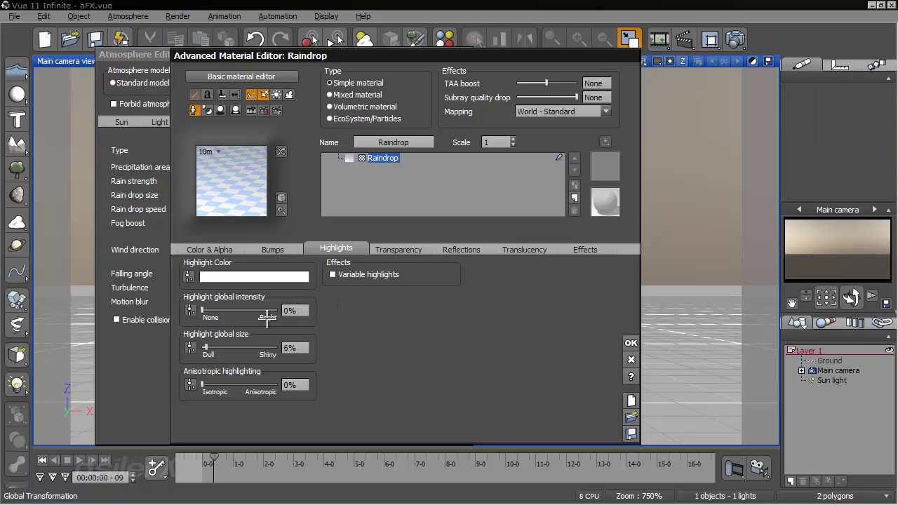
{"action": "left_click", "coordinate": [295, 310]}
{"action": "left_click", "coordinate": [392, 249]}
{"action": "left_click", "coordinate": [283, 275]}
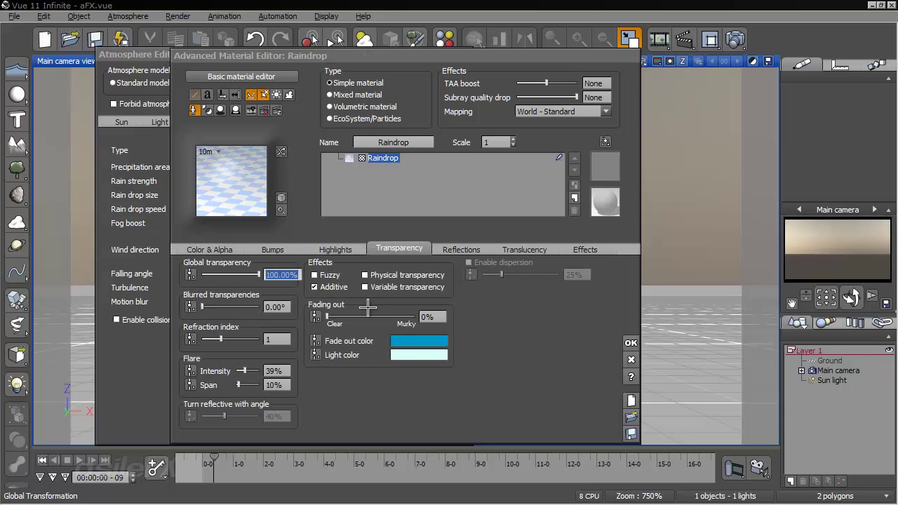
{"action": "type", "text": "80"}
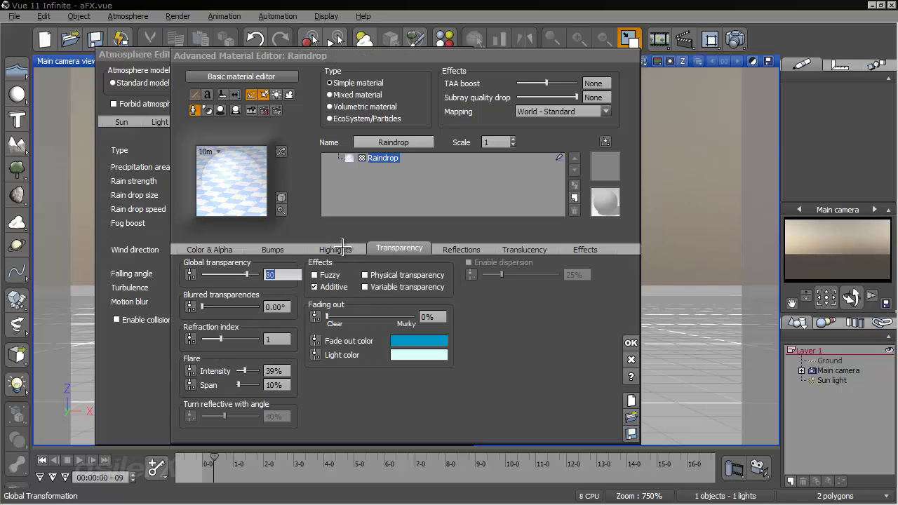
- Open the highlight intensity's function graph, move its constant node clear of the output, and inspect the output node
{"action": "left_click", "coordinate": [339, 251]}
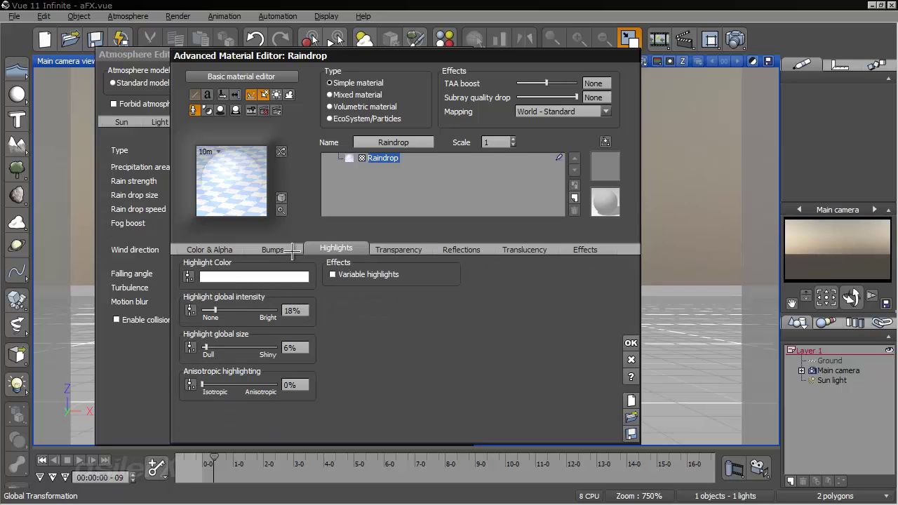
{"action": "left_click", "coordinate": [190, 311]}
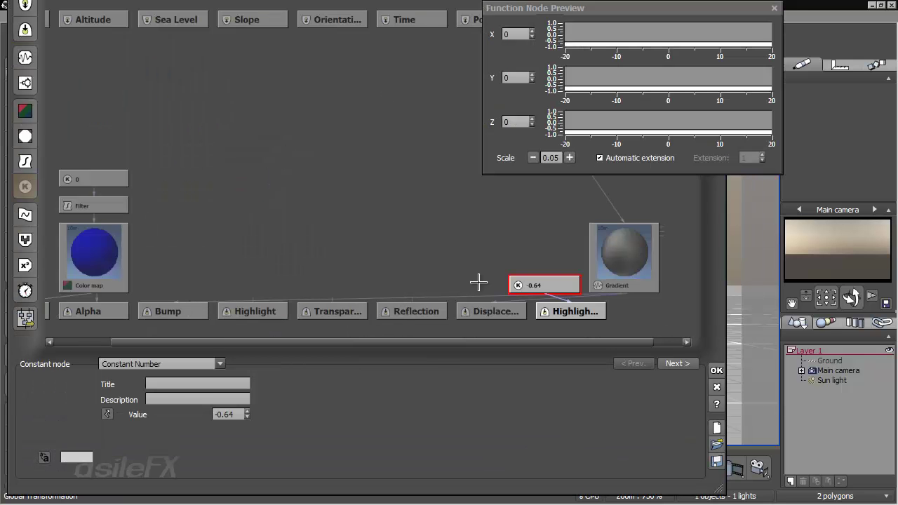
{"action": "left_click", "coordinate": [467, 208]}
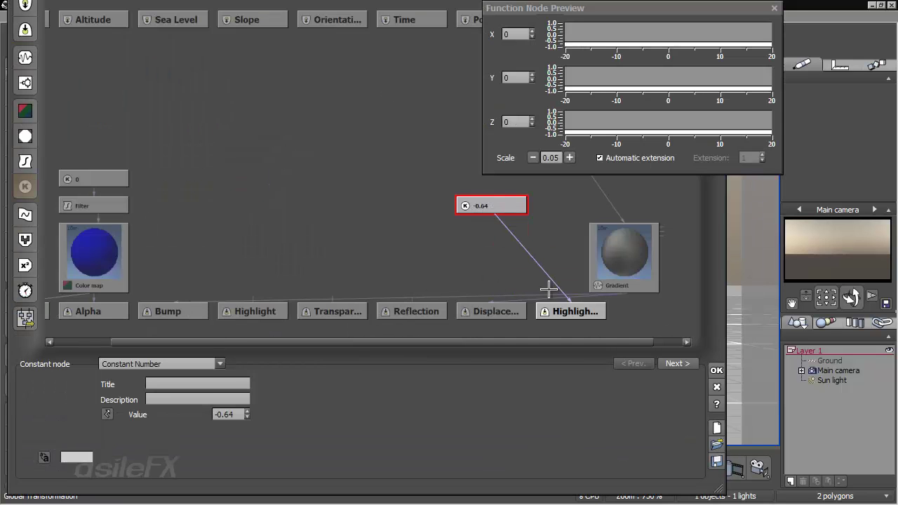
{"action": "left_click", "coordinate": [565, 306]}
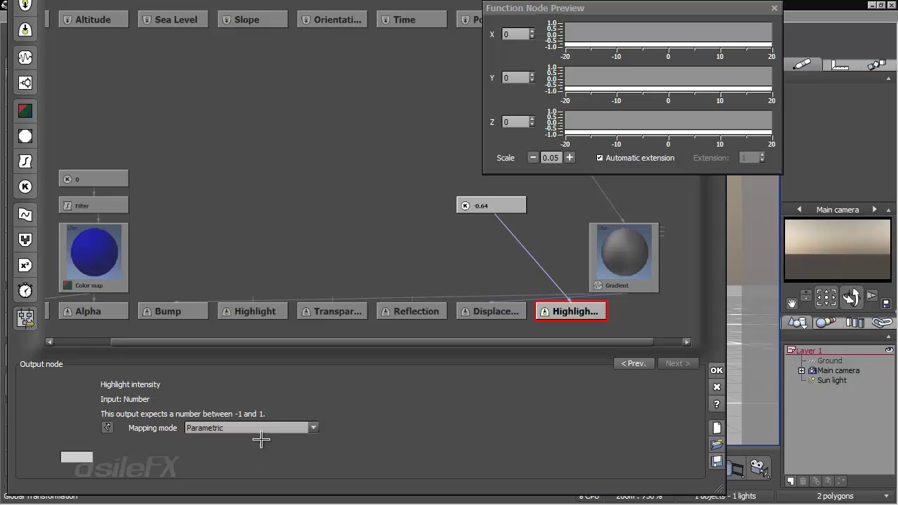
- Try the Standard mapping mode on the highlight intensity output, restore Parametric, and accept the function graph
{"action": "left_click", "coordinate": [313, 428]}
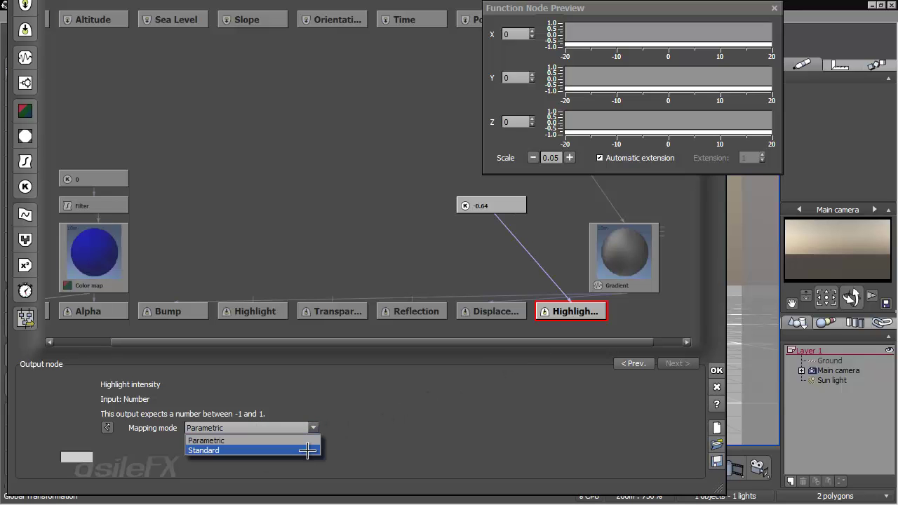
{"action": "left_click", "coordinate": [308, 451]}
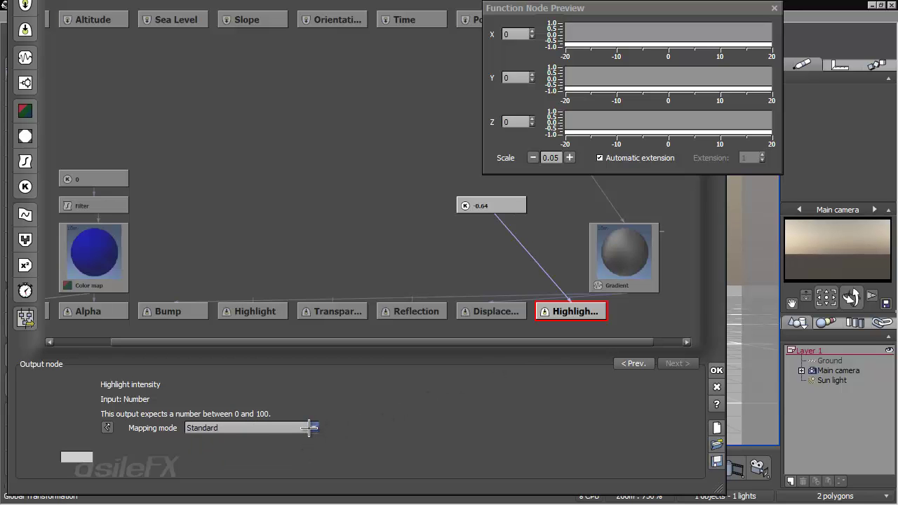
{"action": "left_click", "coordinate": [300, 427]}
{"action": "left_click", "coordinate": [300, 439]}
{"action": "left_click", "coordinate": [676, 363]}
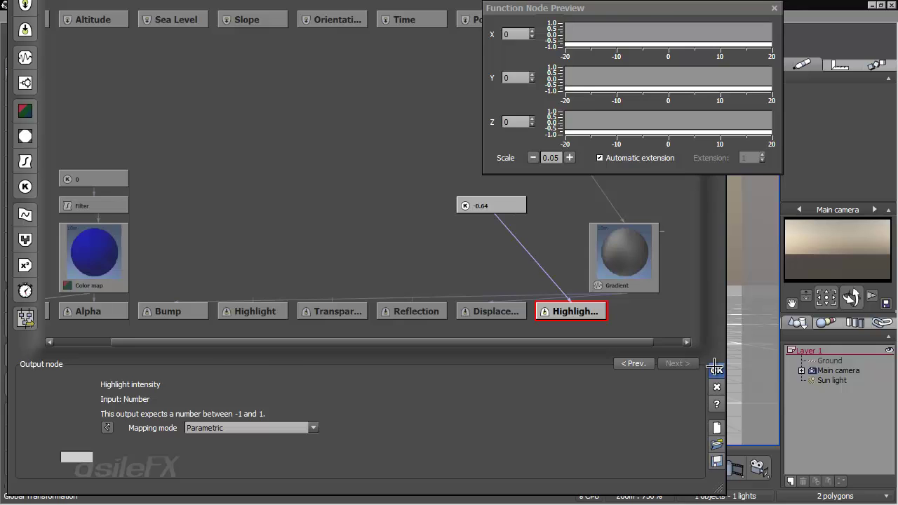
{"action": "left_click", "coordinate": [714, 368]}
- Open the global transparency's function graph and spread out the Gradient, -0.64 and 0.6 nodes above their outputs
{"action": "left_click", "coordinate": [419, 254]}
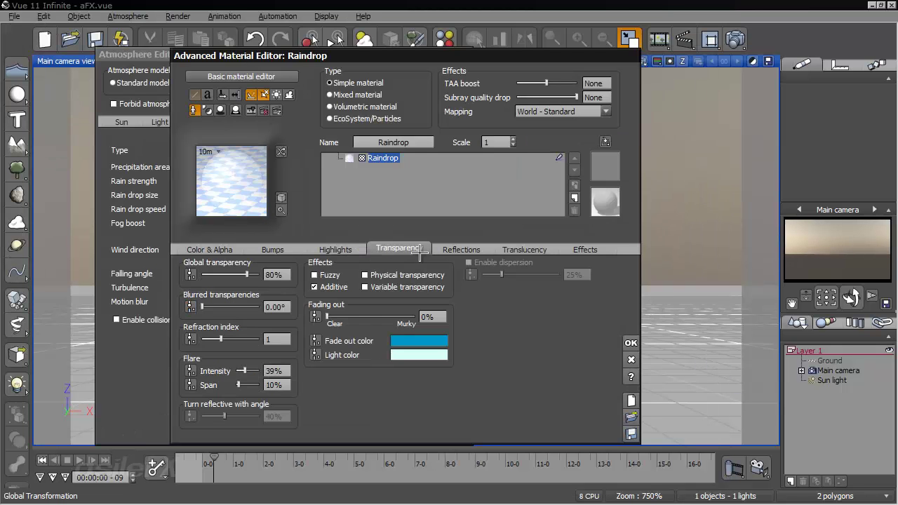
{"action": "left_click", "coordinate": [189, 273]}
{"action": "left_click_drag", "start_coordinate": [535, 280], "coordinate": [564, 240]}
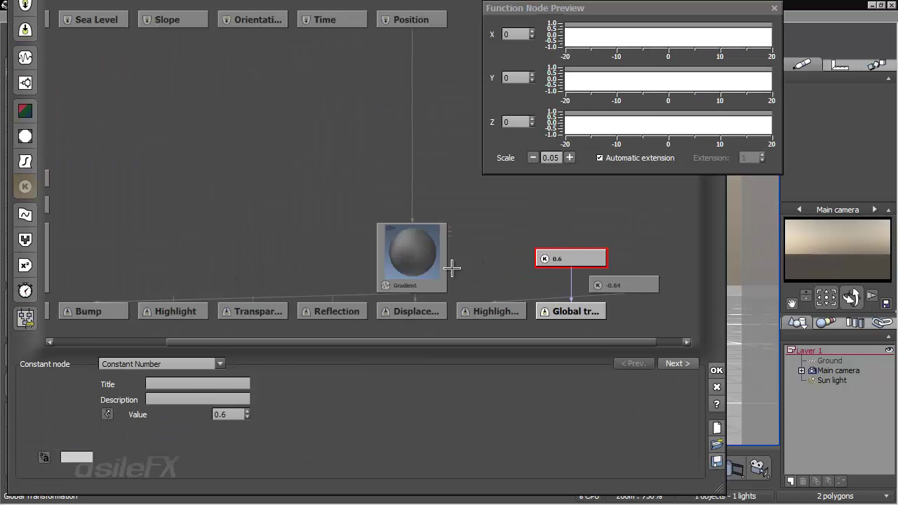
{"action": "left_click_drag", "start_coordinate": [405, 270], "coordinate": [274, 214]}
{"action": "left_click", "coordinate": [427, 187]}
{"action": "left_click_drag", "start_coordinate": [624, 281], "coordinate": [491, 203]}
{"action": "left_click_drag", "start_coordinate": [580, 257], "coordinate": [581, 203]}
{"action": "middle_click_drag", "start_coordinate": [597, 232], "coordinate": [530, 235]}
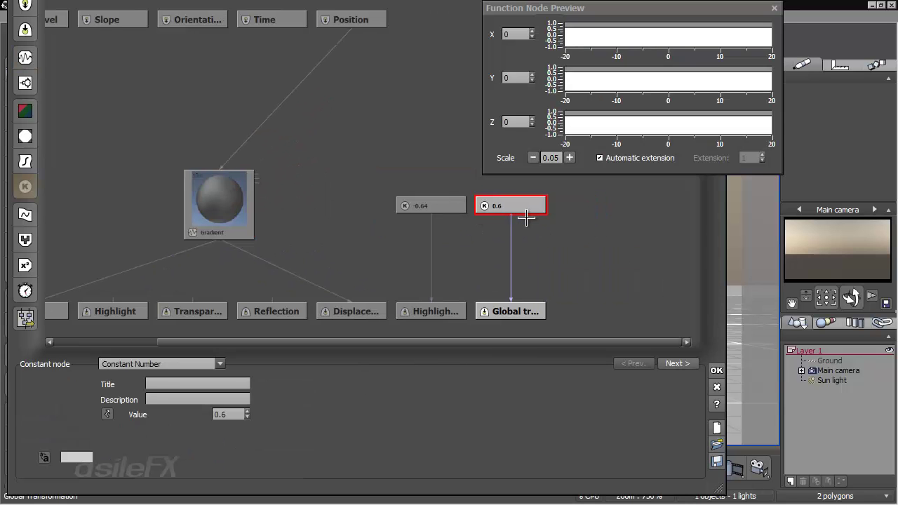
- Add a constant number node with value -1 and place it beside the -0.64 node
{"action": "left_click", "coordinate": [409, 226]}
{"action": "left_click", "coordinate": [25, 187]}
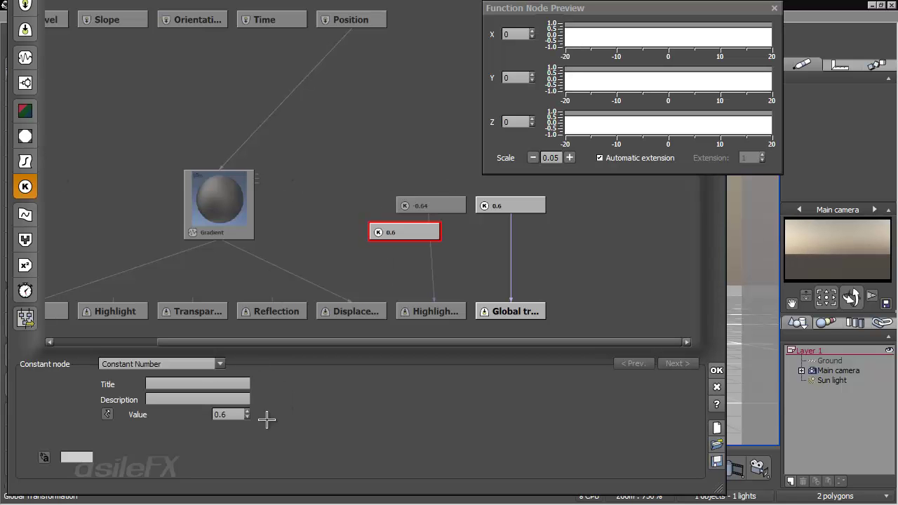
{"action": "double_click", "coordinate": [223, 415]}
{"action": "type", "text": "-"}
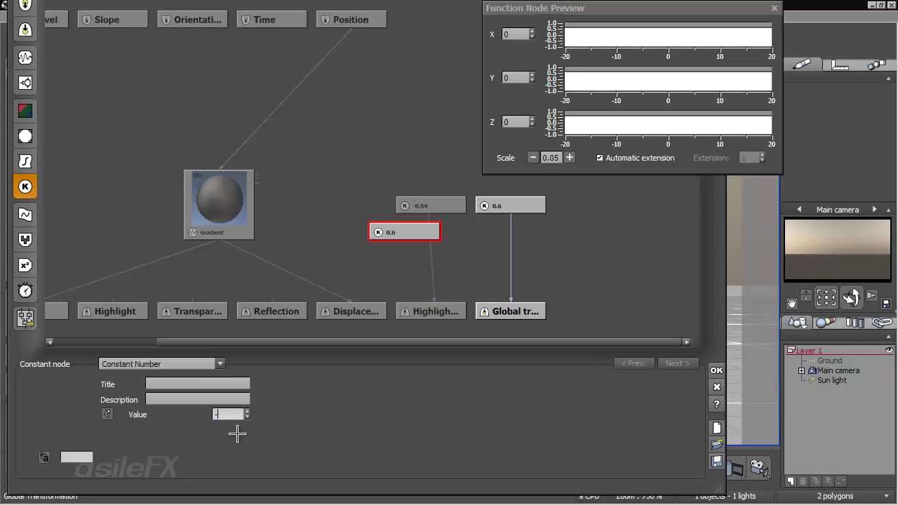
{"action": "type", "text": "1"}
{"action": "key", "text": "Return"}
{"action": "left_click_drag", "start_coordinate": [371, 226], "coordinate": [323, 204]}
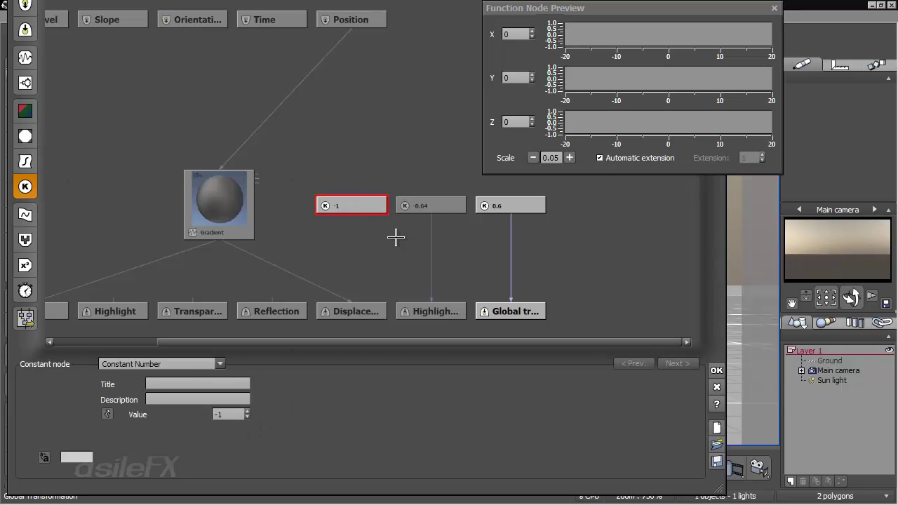
- Lower the 0.6 node by one row and move the -1 and -0.64 nodes away from it, with -1 above -0.64
{"action": "left_click", "coordinate": [393, 239]}
{"action": "left_click", "coordinate": [367, 211]}
{"action": "left_click", "coordinate": [383, 231]}
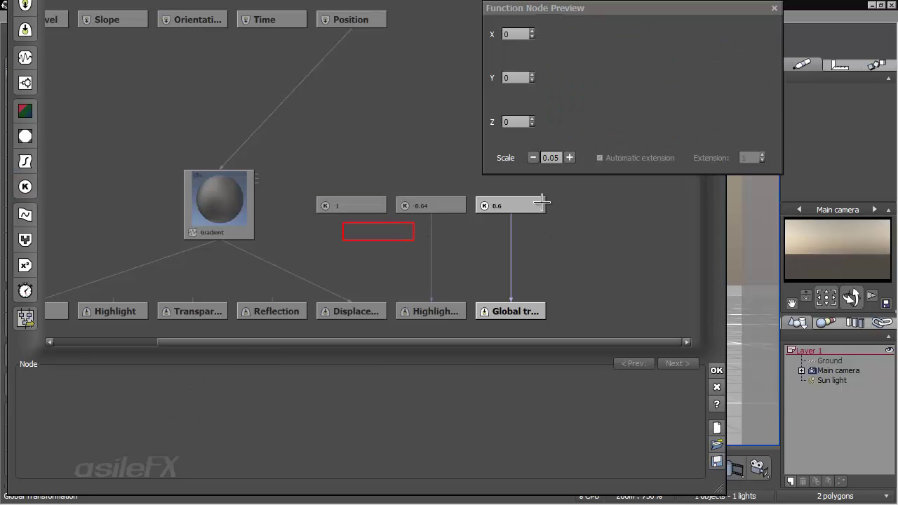
{"action": "left_click", "coordinate": [542, 203]}
{"action": "left_click_drag", "start_coordinate": [543, 203], "coordinate": [541, 229]}
{"action": "left_click_drag", "start_coordinate": [341, 209], "coordinate": [400, 188]}
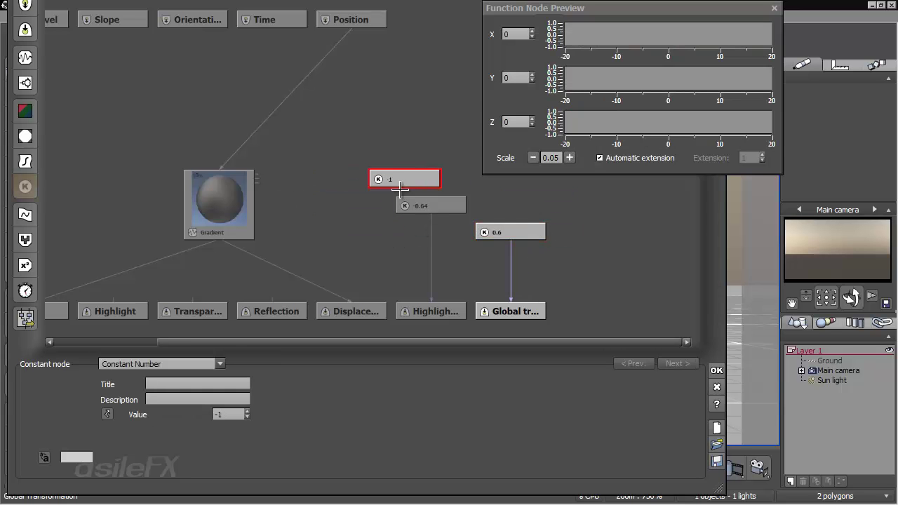
{"action": "left_click", "coordinate": [441, 219]}
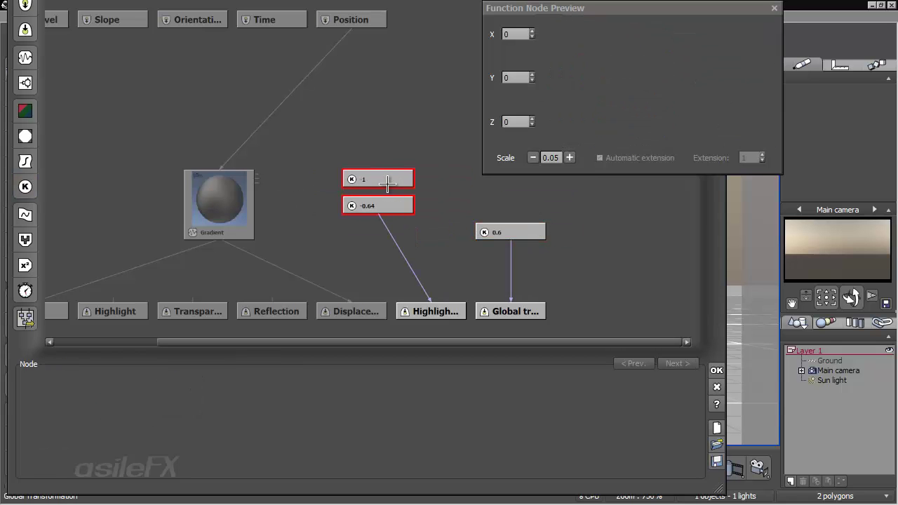
{"action": "left_click_drag", "start_coordinate": [400, 180], "coordinate": [375, 180]}
- Add a constant number node with value 1 above the 0.6 node and compare it with the -1 node
{"action": "left_click", "coordinate": [537, 213]}
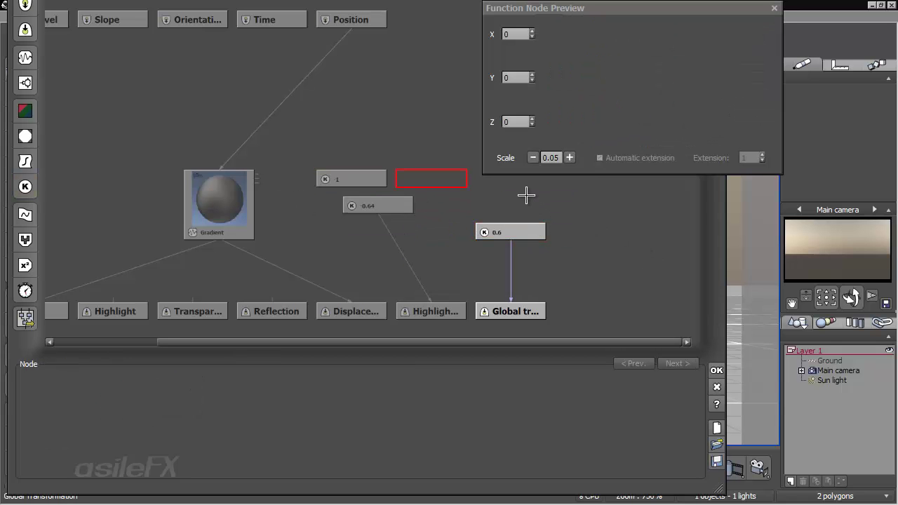
{"action": "left_click", "coordinate": [25, 186]}
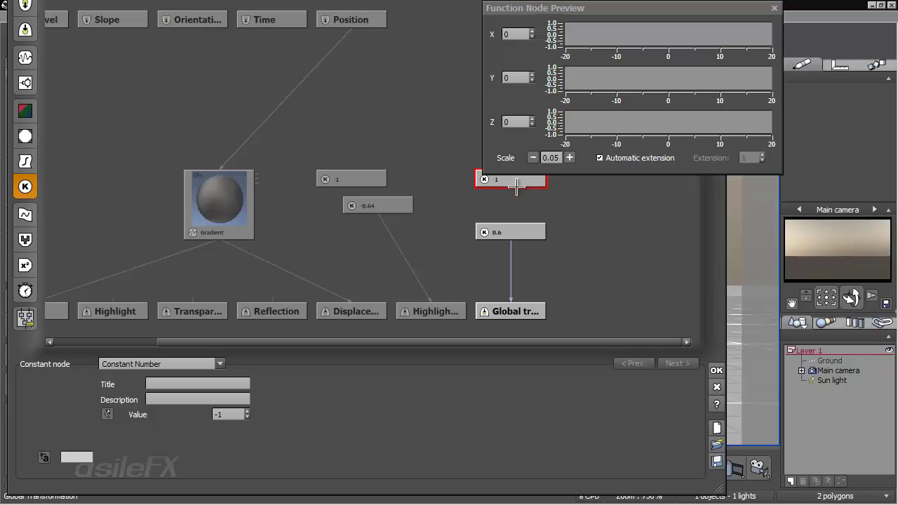
{"action": "left_click", "coordinate": [211, 364]}
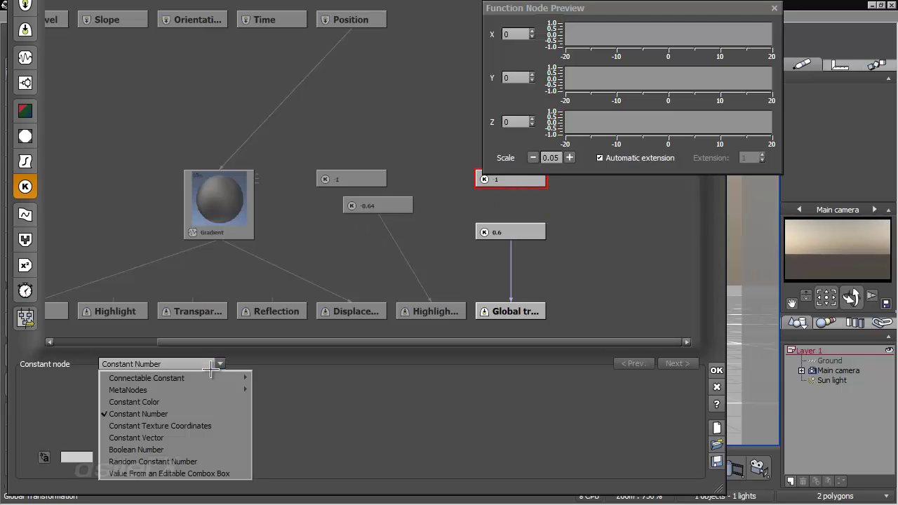
{"action": "left_click", "coordinate": [168, 414]}
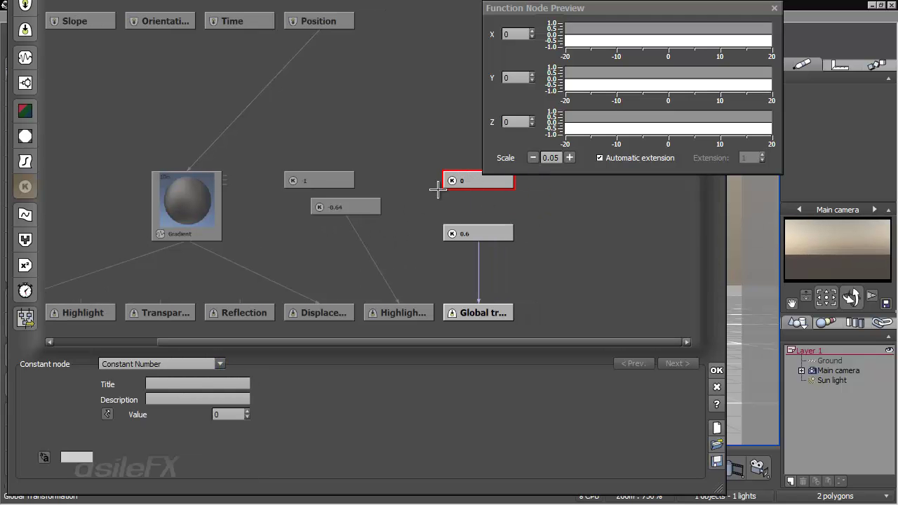
{"action": "double_click", "coordinate": [244, 415]}
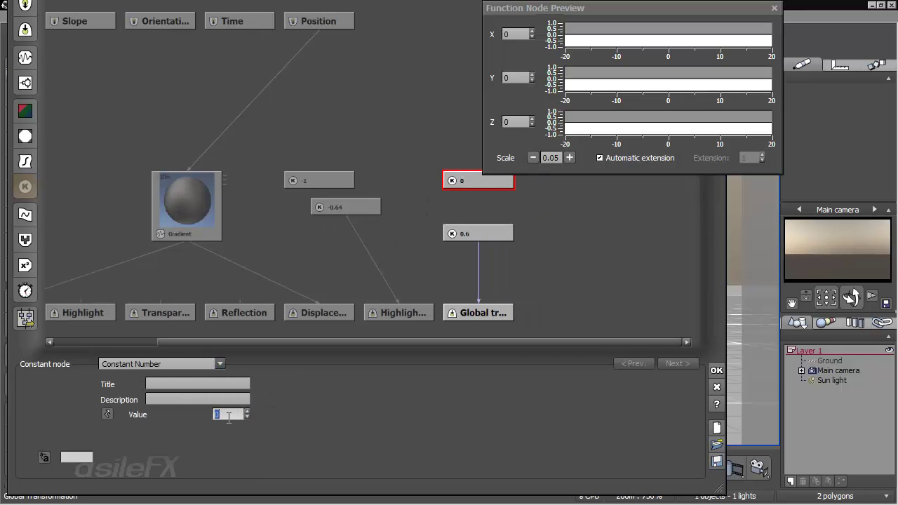
{"action": "type", "text": "1"}
{"action": "left_click", "coordinate": [470, 181]}
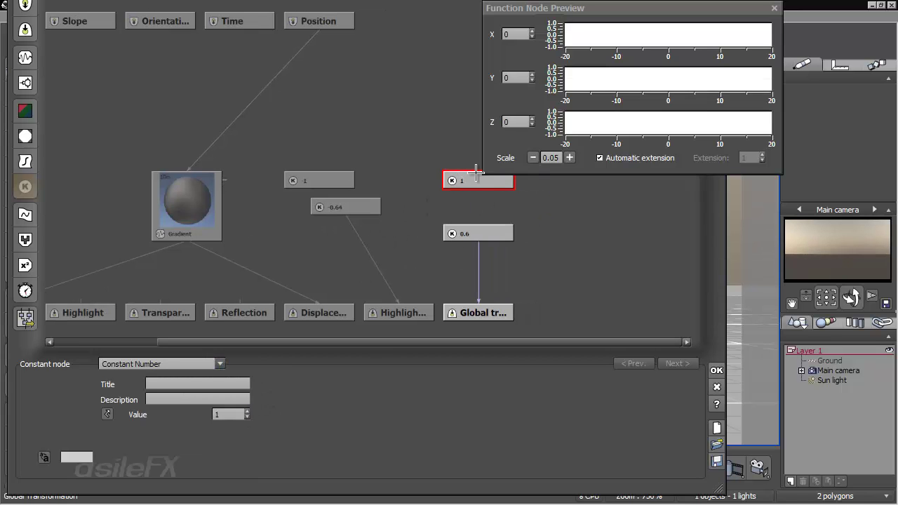
{"action": "left_click_drag", "start_coordinate": [480, 212], "coordinate": [475, 188]}
{"action": "left_click", "coordinate": [347, 180]}
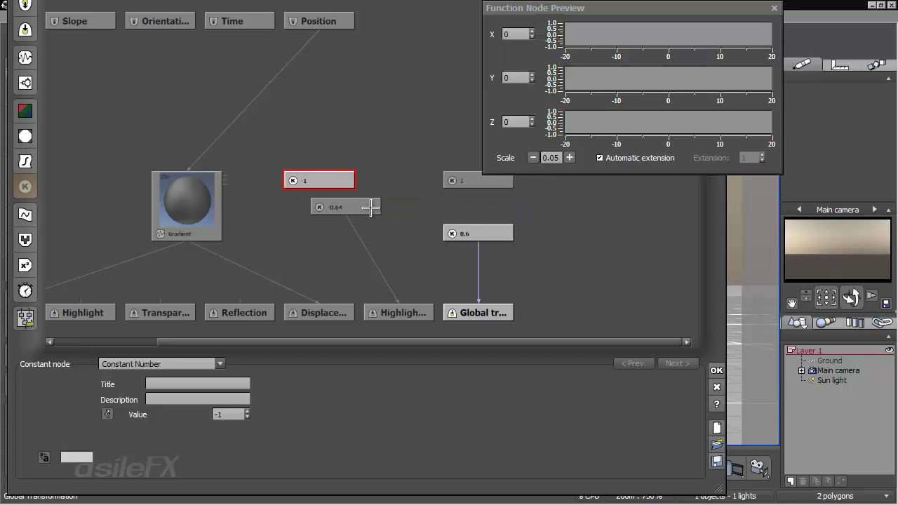
{"action": "left_click", "coordinate": [469, 180]}
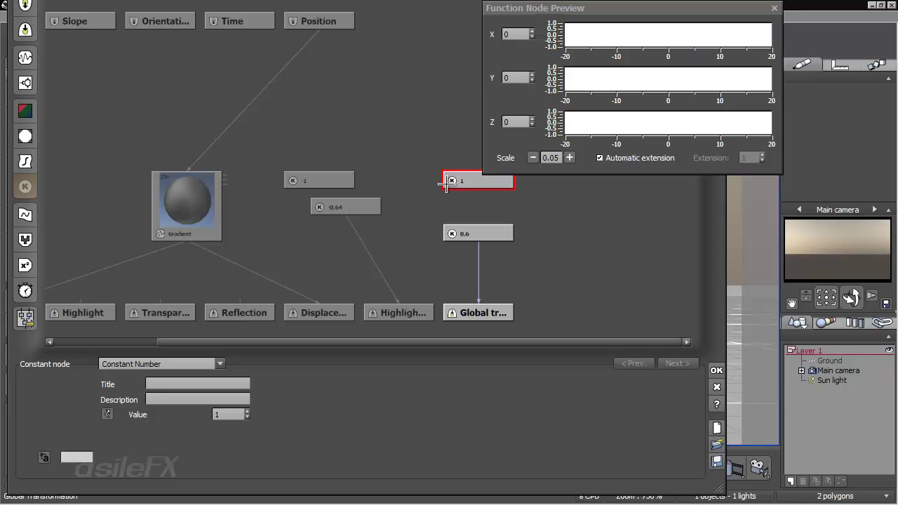
- Shift the 1 node slightly left and raise the 0.6 node one row, matching the -1 and -0.64 pair
{"action": "left_click_drag", "start_coordinate": [463, 181], "coordinate": [439, 181]}
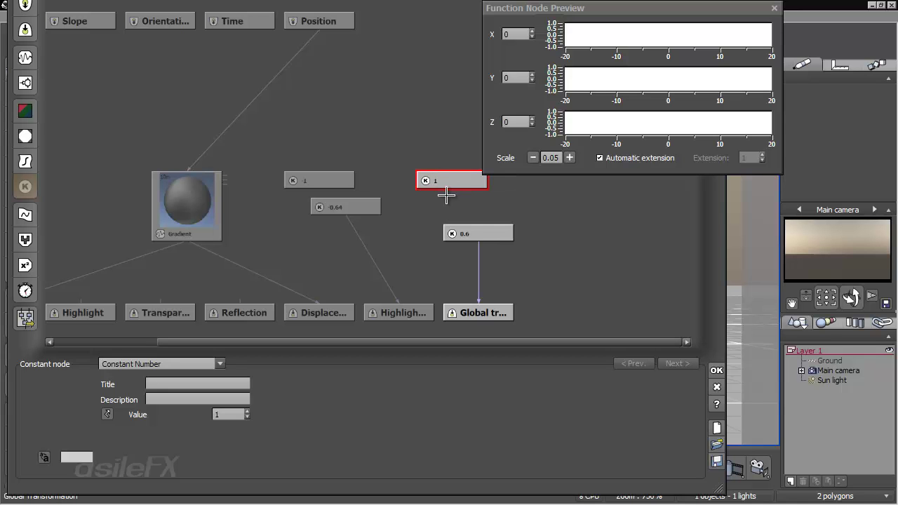
{"action": "left_click_drag", "start_coordinate": [487, 234], "coordinate": [483, 211]}
- Add a Blender node below the -1 and -0.64 nodes, feed both into it and link it to the highlight intensity output
{"action": "left_click", "coordinate": [399, 234]}
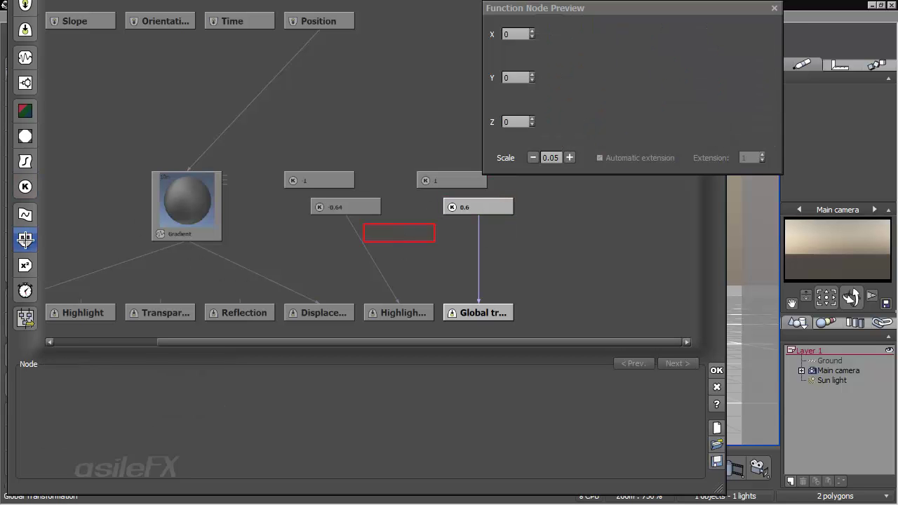
{"action": "left_click", "coordinate": [25, 240]}
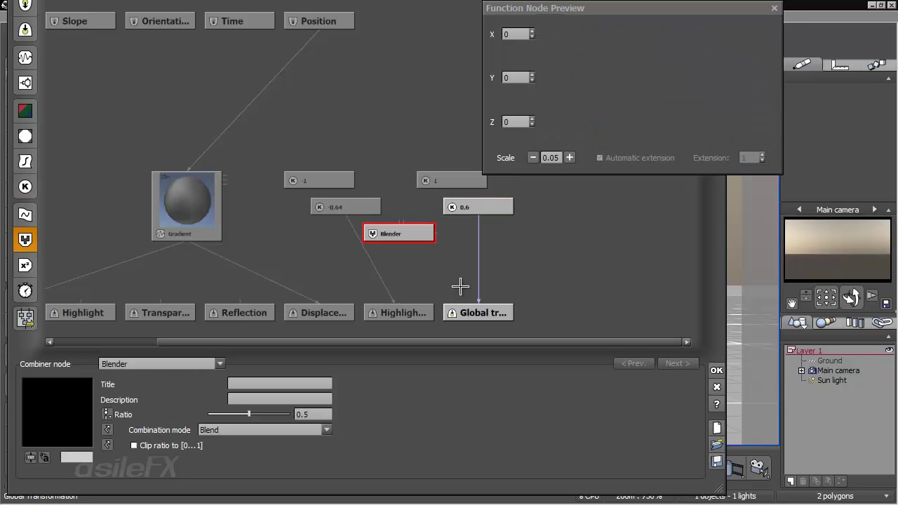
{"action": "left_click_drag", "start_coordinate": [399, 221], "coordinate": [323, 181]}
{"action": "left_click_drag", "start_coordinate": [405, 234], "coordinate": [302, 260]}
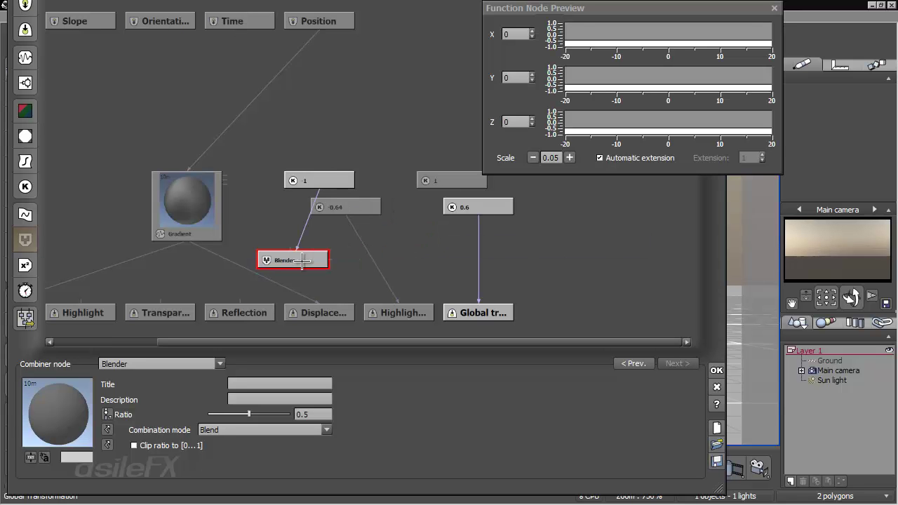
{"action": "scroll", "coordinate": [344, 197], "scroll_direction": "up", "scroll_amount": 3}
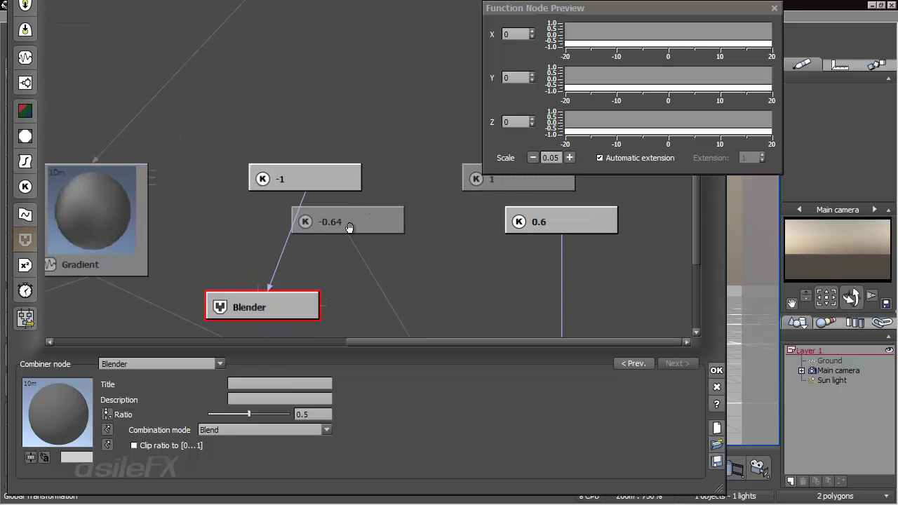
{"action": "left_click_drag", "start_coordinate": [260, 236], "coordinate": [351, 173]}
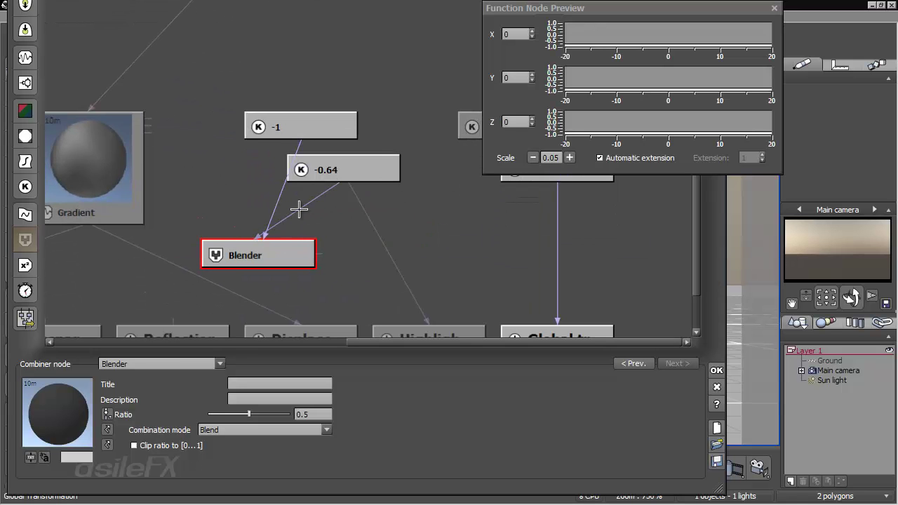
{"action": "left_click_drag", "start_coordinate": [290, 247], "coordinate": [333, 203]}
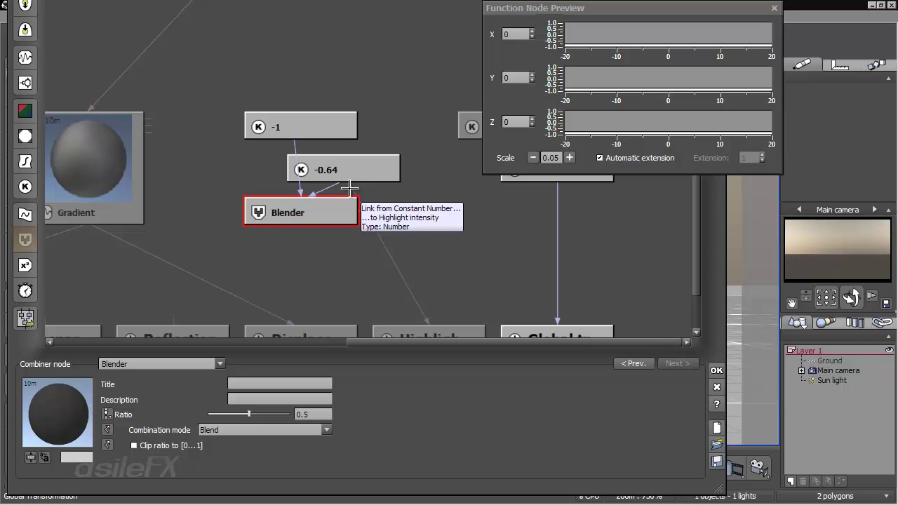
{"action": "left_click_drag", "start_coordinate": [437, 226], "coordinate": [272, 293]}
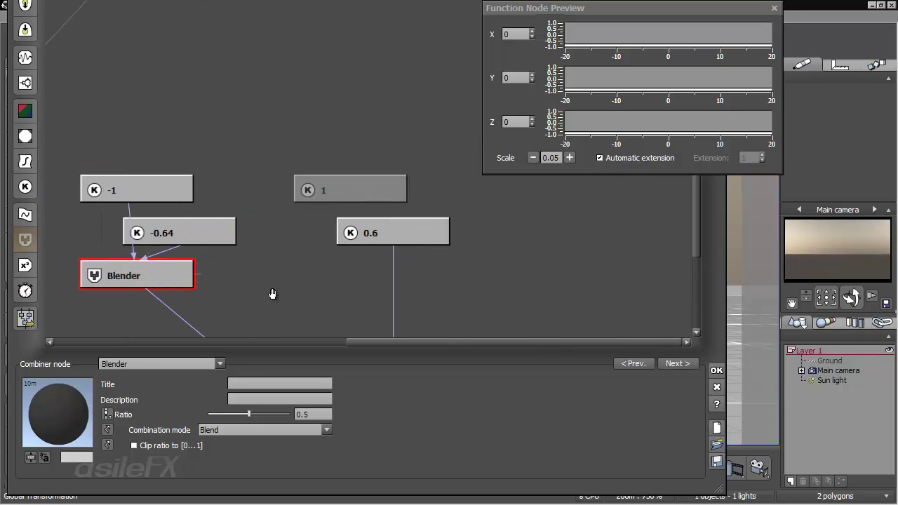
- Add a second Blender node fed by the 1 and 0.6 nodes and link it to the global transparency output
{"action": "left_click", "coordinate": [307, 249]}
{"action": "left_click", "coordinate": [26, 240]}
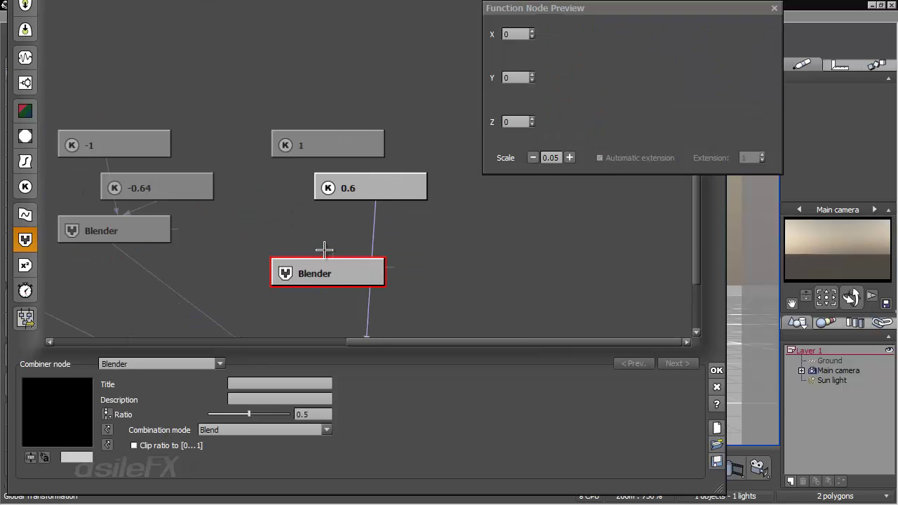
{"action": "left_click_drag", "start_coordinate": [324, 249], "coordinate": [319, 149]}
{"action": "left_click_drag", "start_coordinate": [327, 258], "coordinate": [373, 204]}
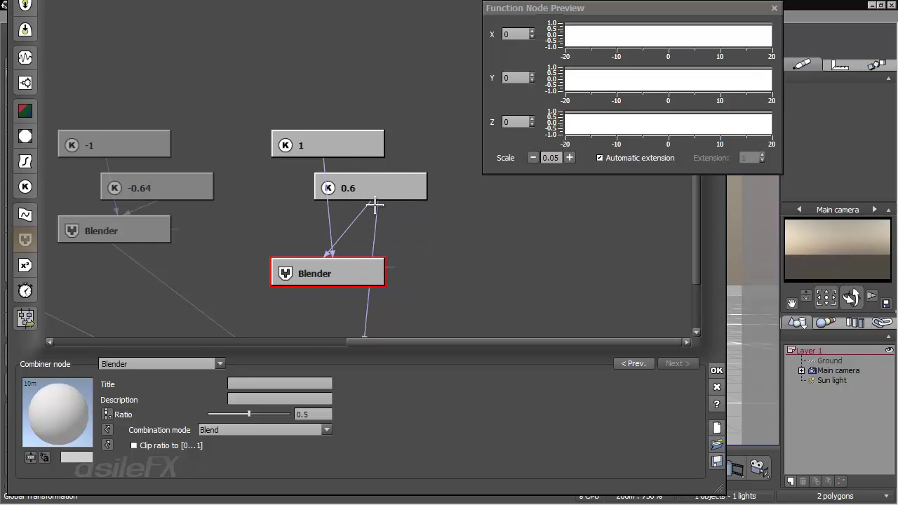
{"action": "left_click", "coordinate": [377, 187]}
{"action": "left_click", "coordinate": [373, 206]}
{"action": "left_click_drag", "start_coordinate": [376, 206], "coordinate": [333, 281]}
{"action": "middle_click_drag", "start_coordinate": [366, 254], "coordinate": [436, 216]}
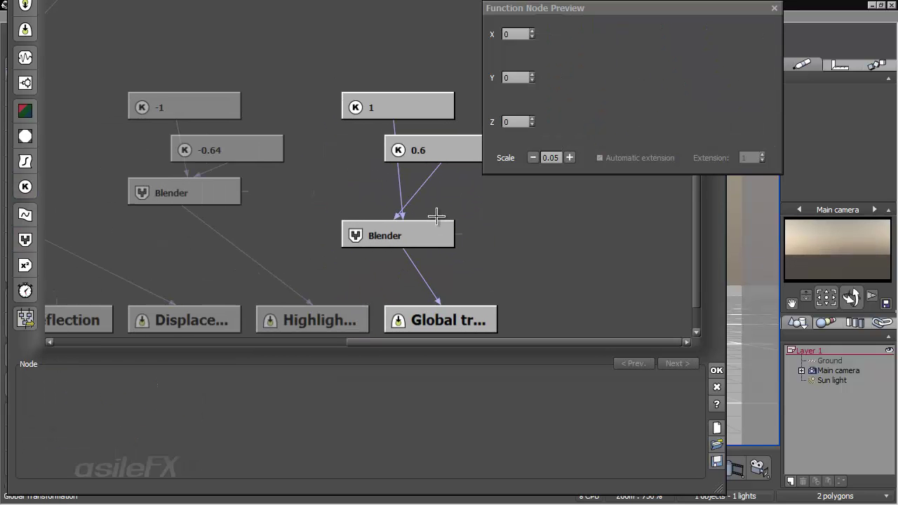
- Align the two Blender nodes in one row directly above the highlight intensity and global transparency outputs
{"action": "left_click_drag", "start_coordinate": [228, 209], "coordinate": [309, 219]}
{"action": "left_click_drag", "start_coordinate": [250, 226], "coordinate": [232, 224]}
{"action": "middle_click_drag", "start_coordinate": [354, 249], "coordinate": [325, 244]}
{"action": "left_click", "coordinate": [328, 238]}
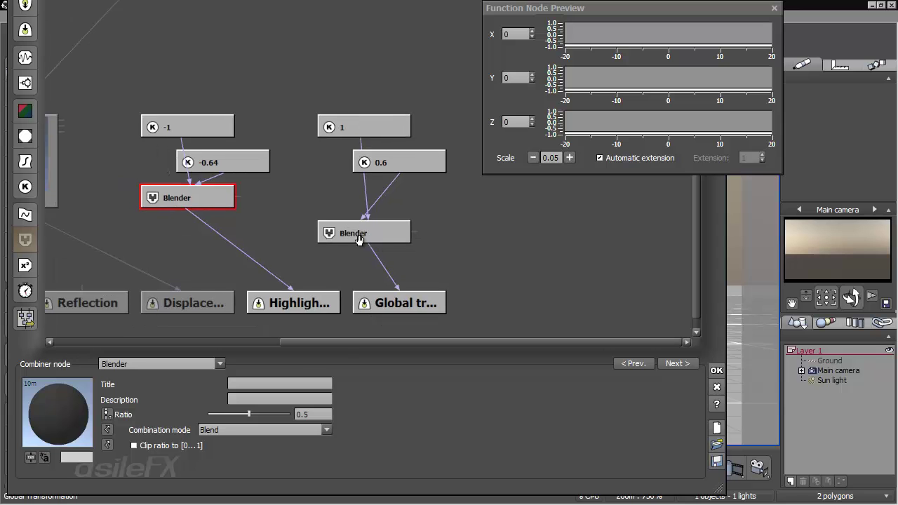
{"action": "left_click", "coordinate": [217, 209]}
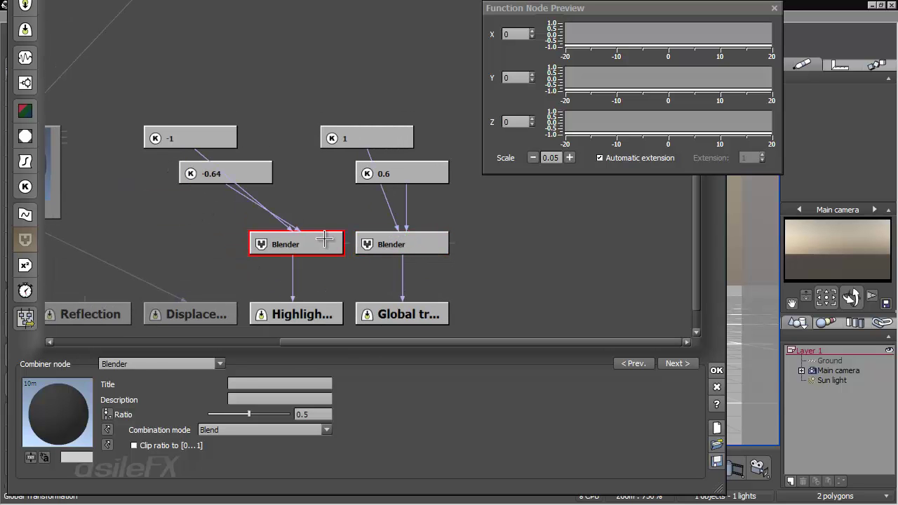
- Place the -0.64 and 0.6 nodes directly above their Blenders, with -1 and 1 one row higher and offset left
{"action": "left_click", "coordinate": [254, 168]}
{"action": "left_click", "coordinate": [227, 142]}
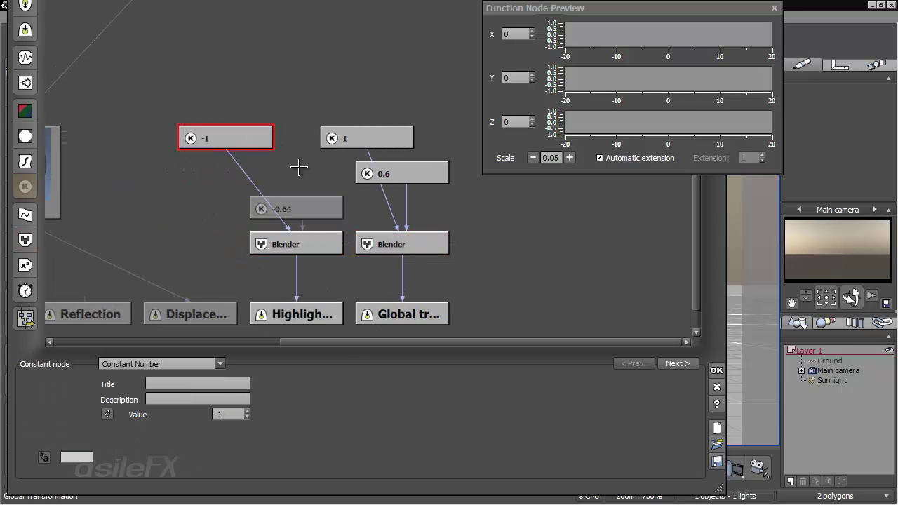
{"action": "left_click", "coordinate": [420, 177]}
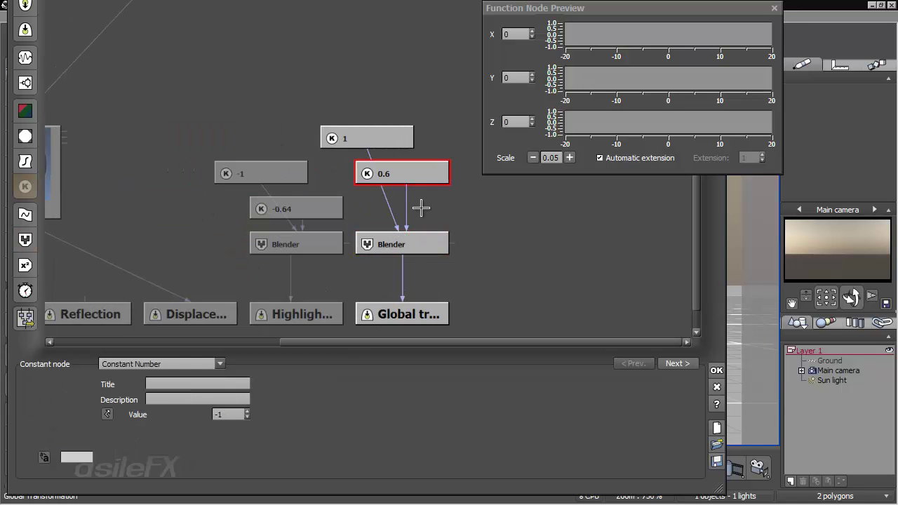
{"action": "left_click", "coordinate": [398, 140]}
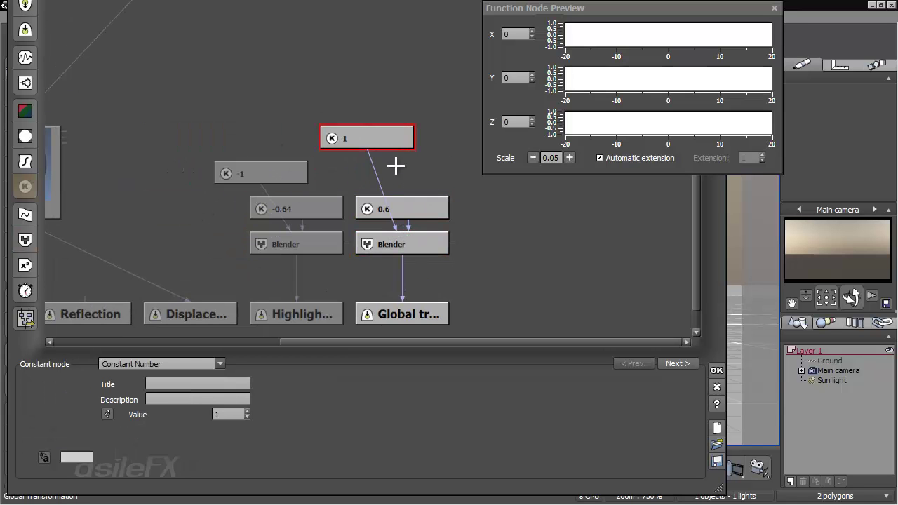
{"action": "left_click", "coordinate": [407, 125]}
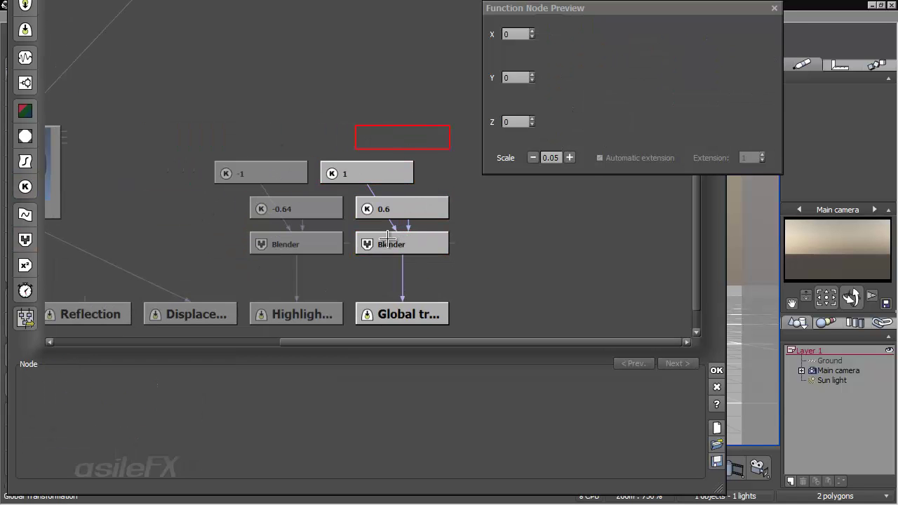
- Try the global transparency Blender with a ratio of 1 and inspect the 0.6 and -0.64 nodes
{"action": "left_click", "coordinate": [438, 244]}
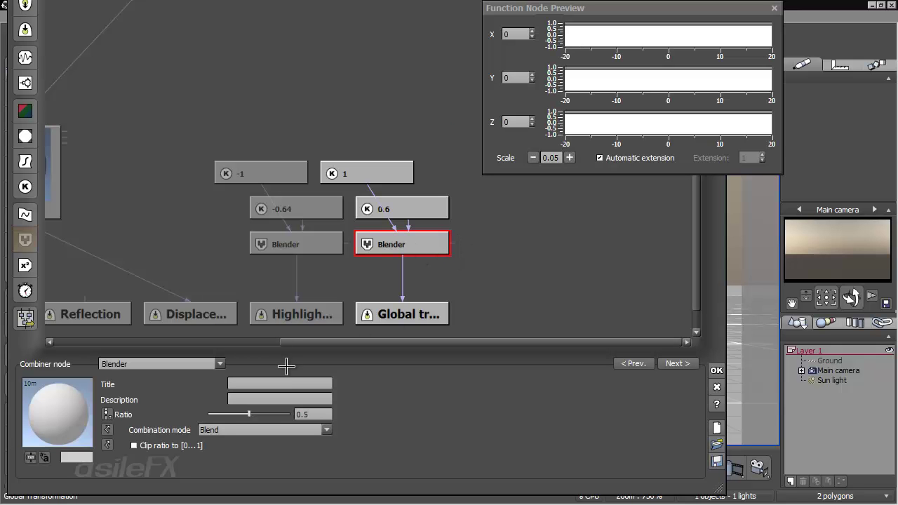
{"action": "left_click_drag", "start_coordinate": [257, 414], "coordinate": [310, 410]}
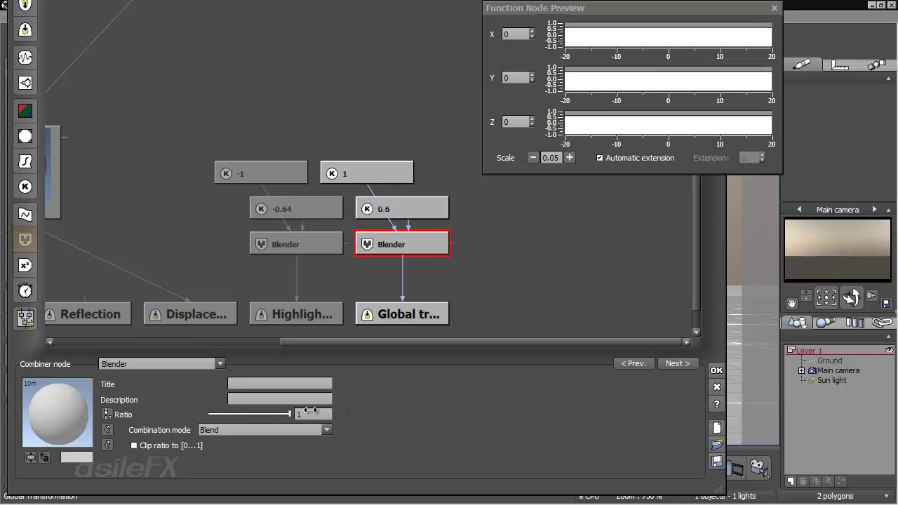
{"action": "left_click", "coordinate": [421, 213]}
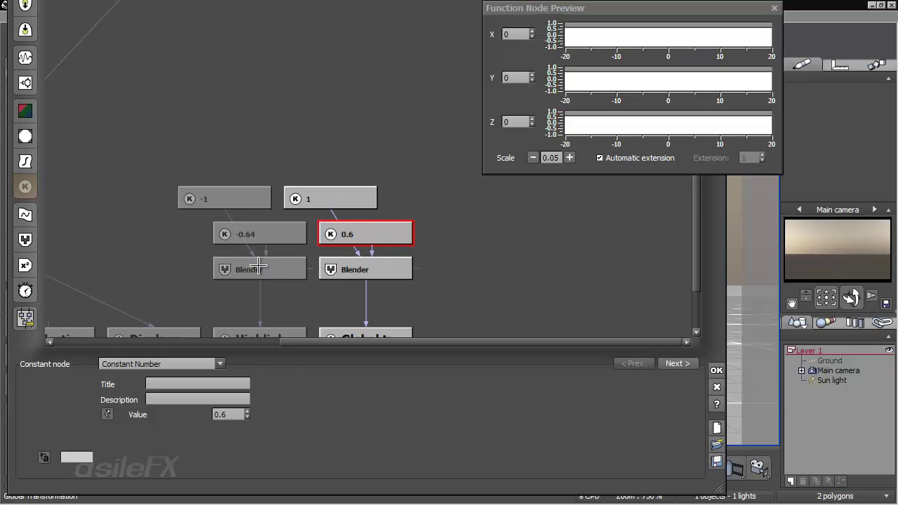
{"action": "left_click", "coordinate": [290, 234]}
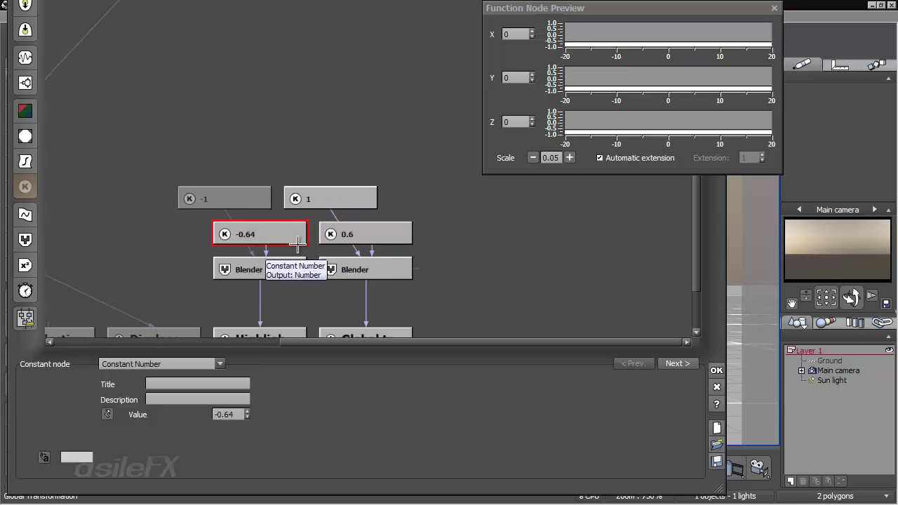
{"action": "left_click", "coordinate": [442, 221]}
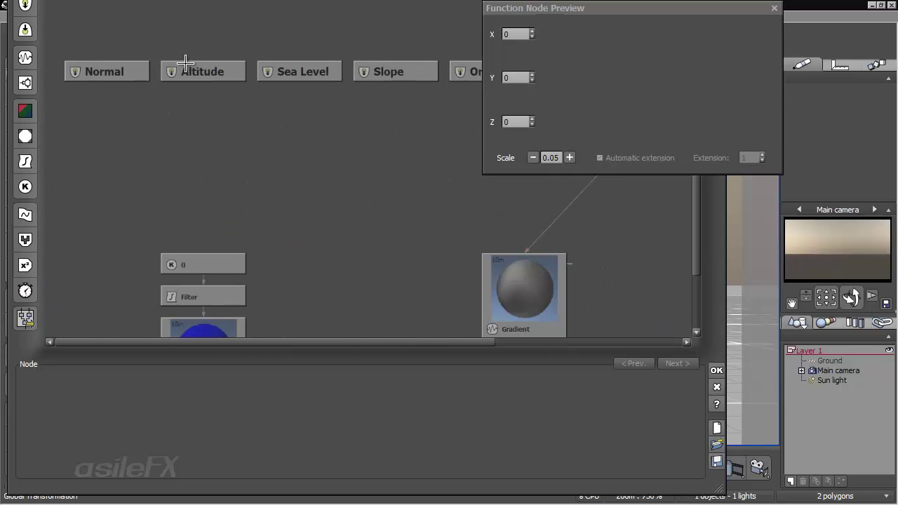
- Move the Altitude input node above the global transparency Blender and set its altitude type to Absolute and distance unit to Meters
{"action": "left_click", "coordinate": [188, 69]}
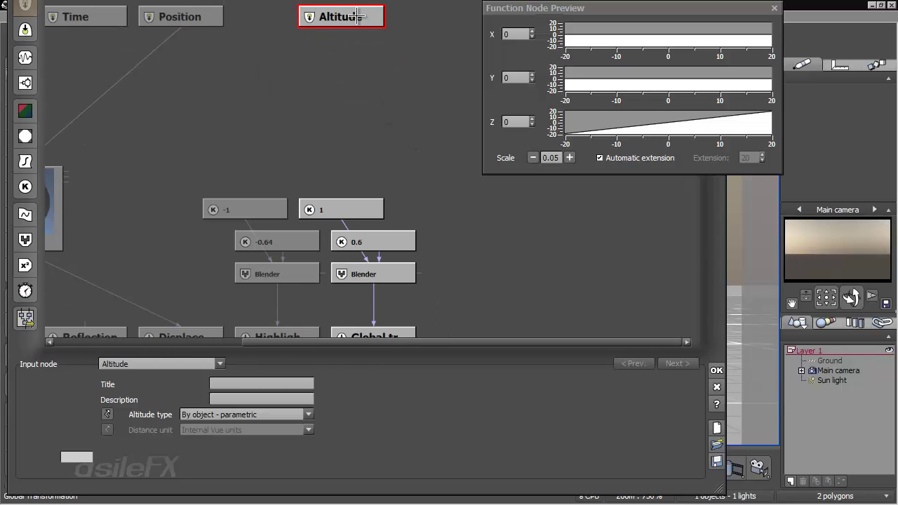
{"action": "left_click", "coordinate": [219, 414]}
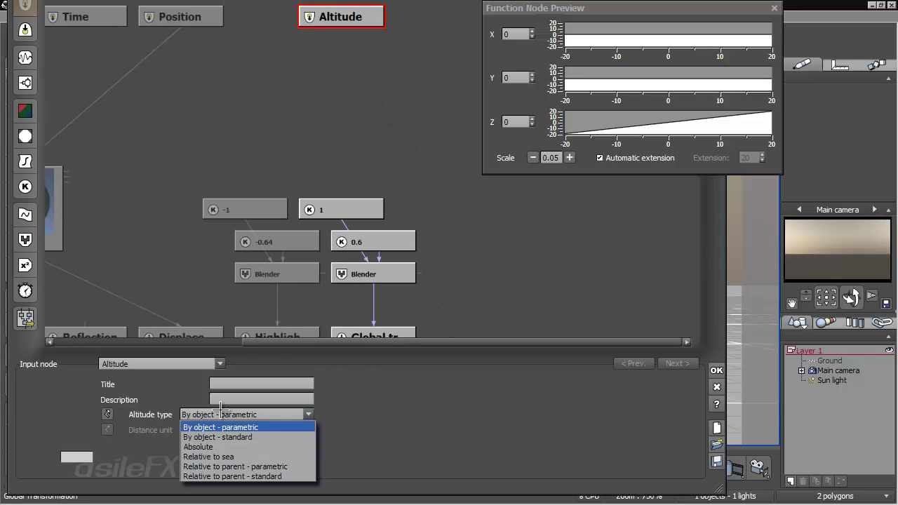
{"action": "left_click", "coordinate": [273, 443]}
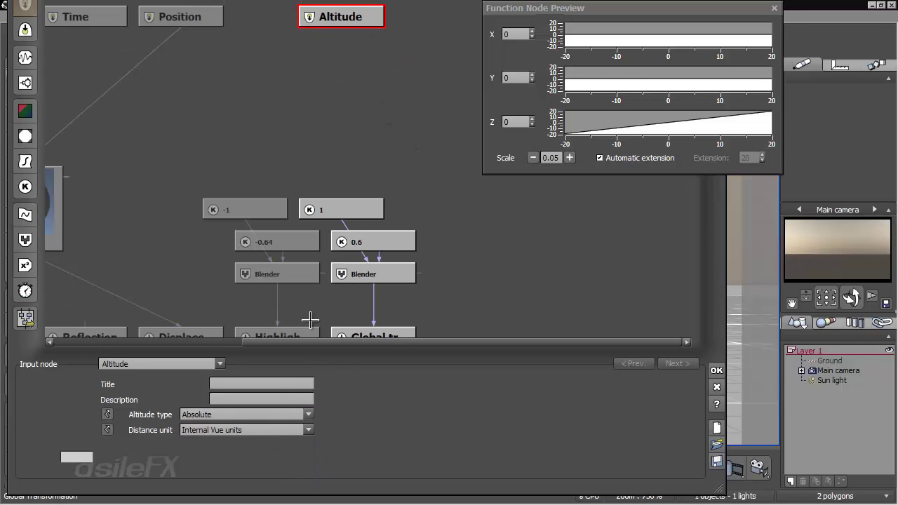
{"action": "left_click", "coordinate": [298, 426]}
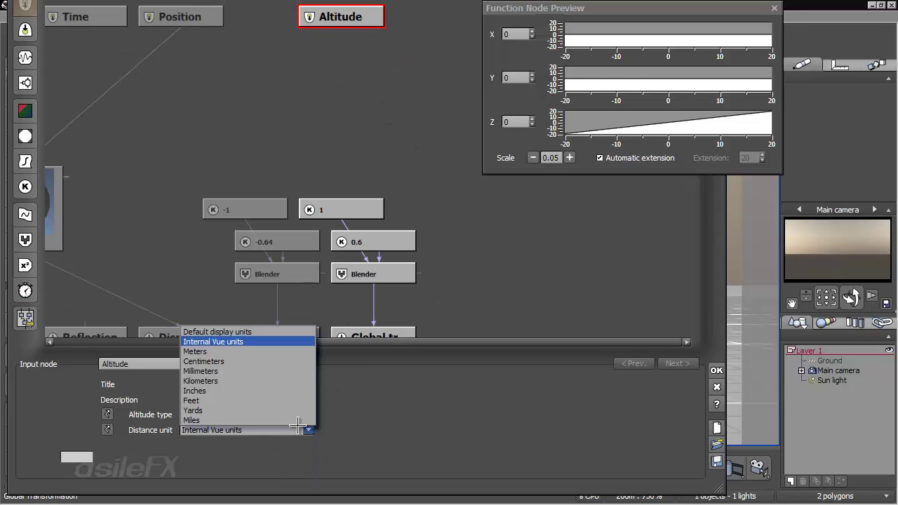
{"action": "left_click", "coordinate": [295, 352]}
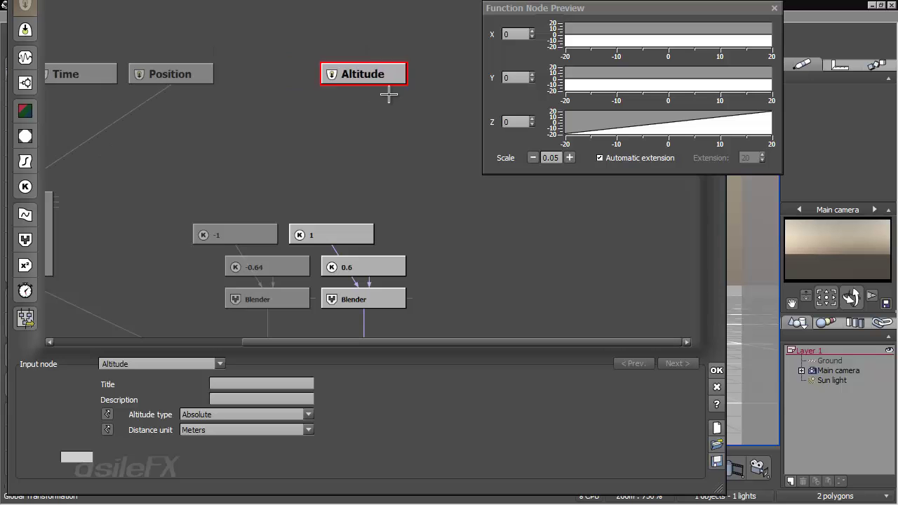
- Connect the Altitude node to the ratio inputs of both Blender nodes
{"action": "left_click_drag", "start_coordinate": [372, 244], "coordinate": [393, 124]}
{"action": "left_click", "coordinate": [393, 124]}
{"action": "left_click_drag", "start_coordinate": [375, 247], "coordinate": [323, 54]}
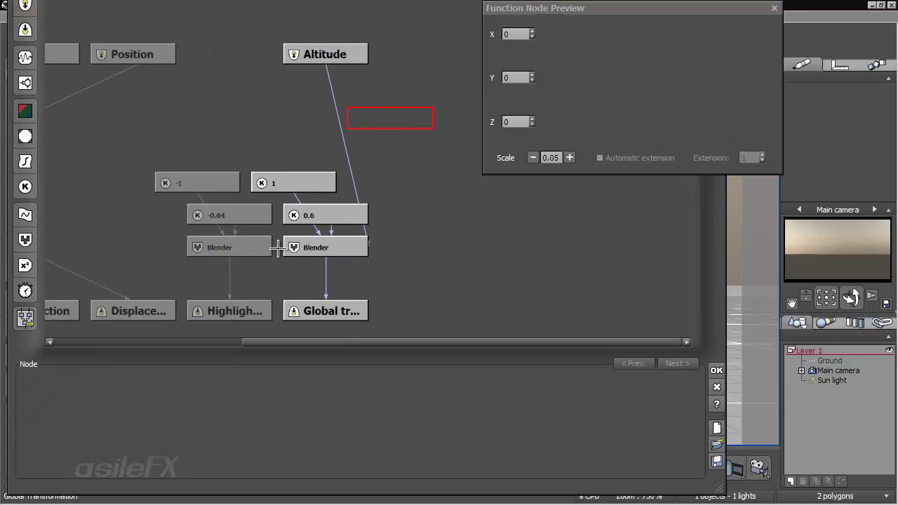
{"action": "left_click_drag", "start_coordinate": [278, 251], "coordinate": [327, 57]}
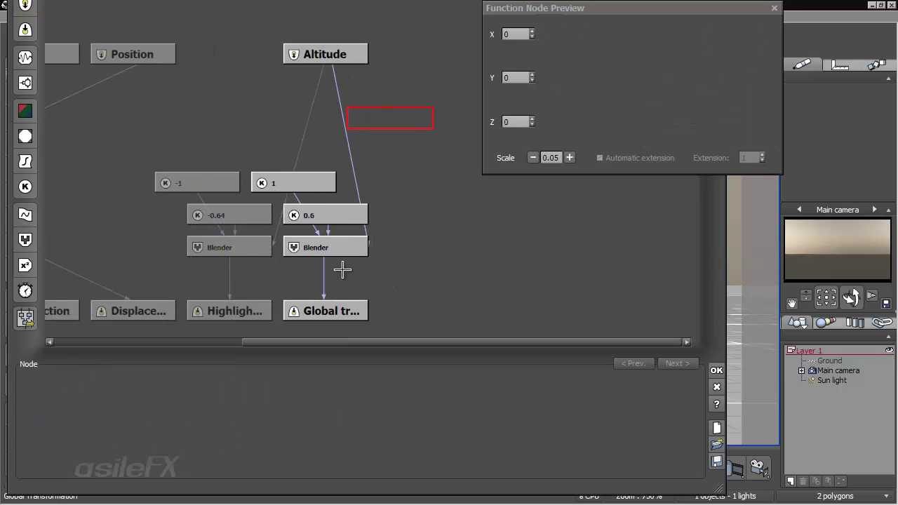
- Turn on ratio clipping to [0...1] for both the global transparency and highlight intensity Blenders
{"action": "left_click", "coordinate": [355, 244]}
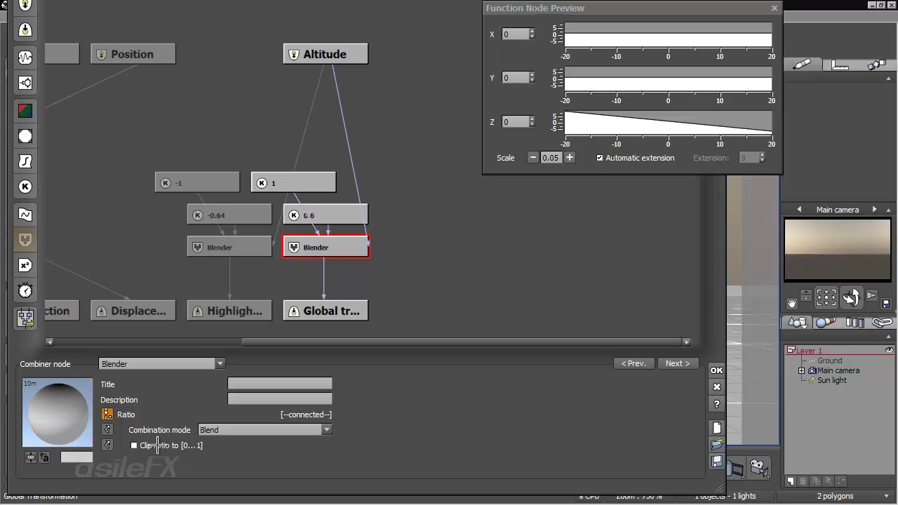
{"action": "left_click", "coordinate": [153, 446]}
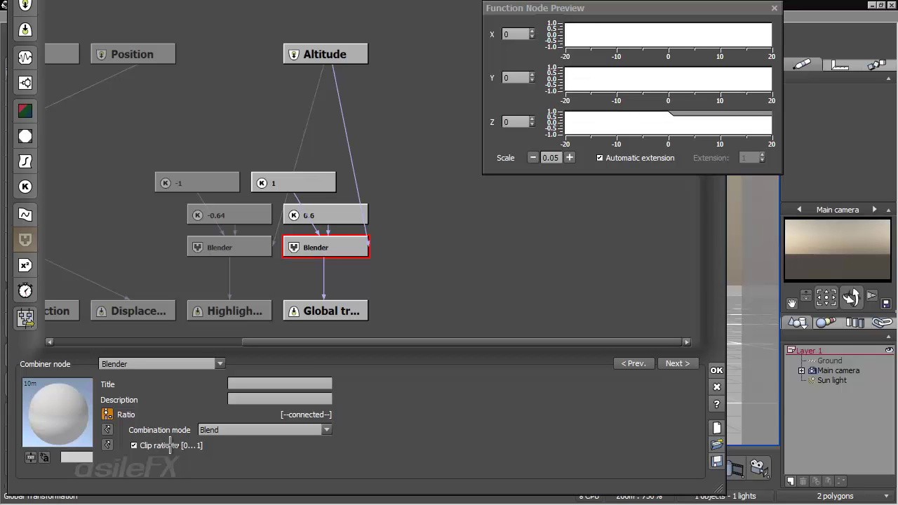
{"action": "left_click", "coordinate": [222, 247]}
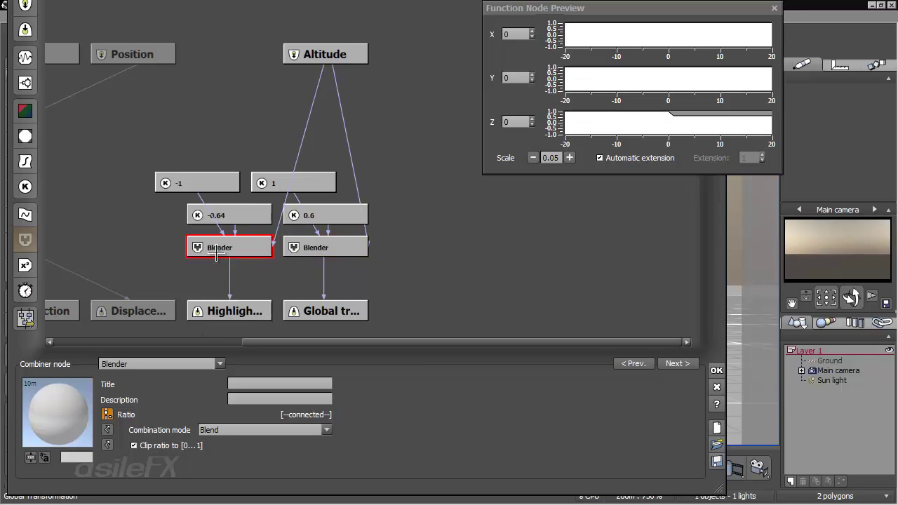
{"action": "left_click", "coordinate": [170, 446]}
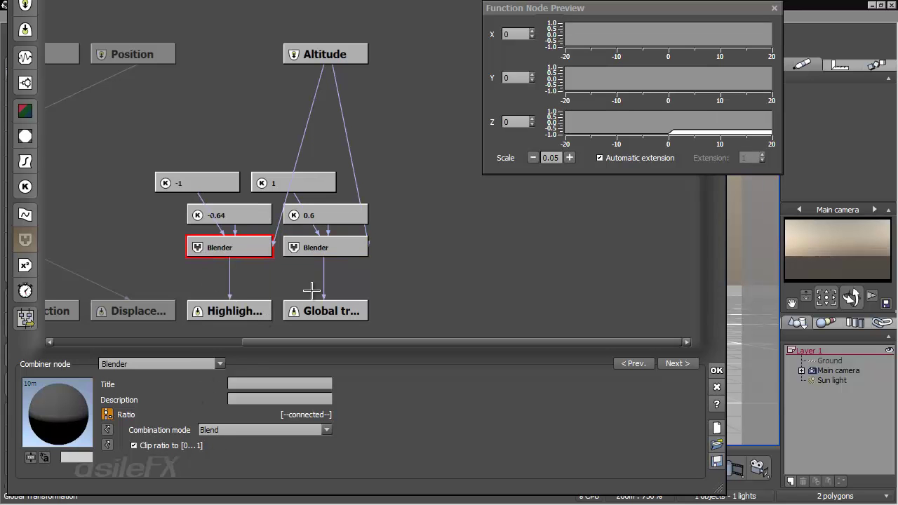
{"action": "left_click", "coordinate": [221, 184]}
{"action": "left_click", "coordinate": [238, 215]}
{"action": "left_click", "coordinate": [402, 194]}
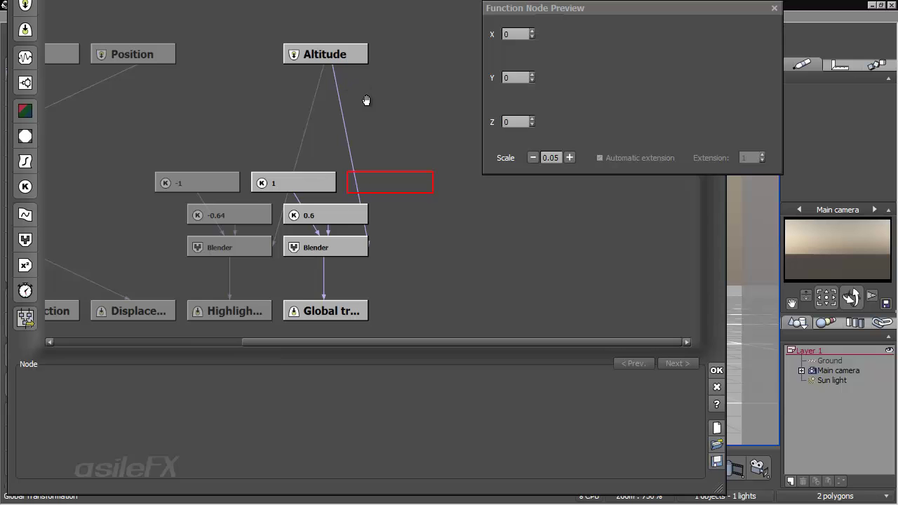
{"action": "middle_click_drag", "start_coordinate": [368, 101], "coordinate": [408, 107]}
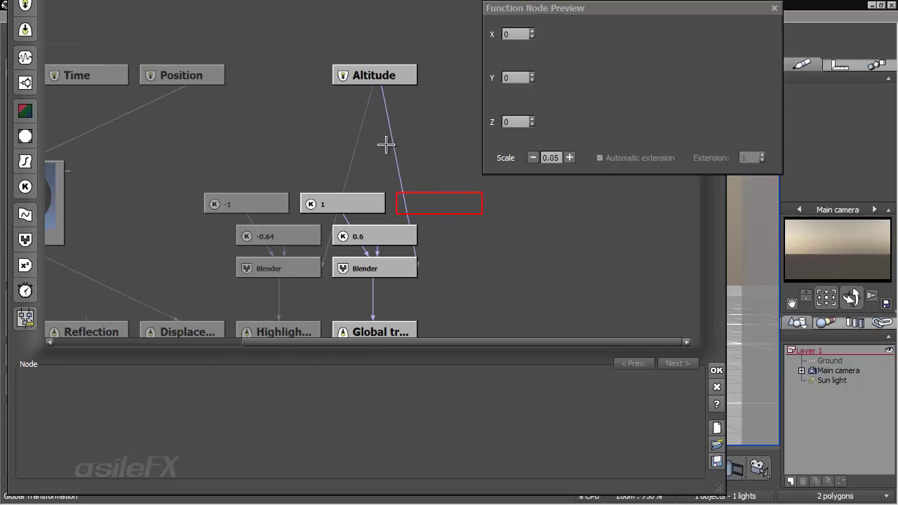
- Add a filter node between the Altitude node and the two Blenders and set its type to Offset (X+a)
{"action": "left_click", "coordinate": [374, 74]}
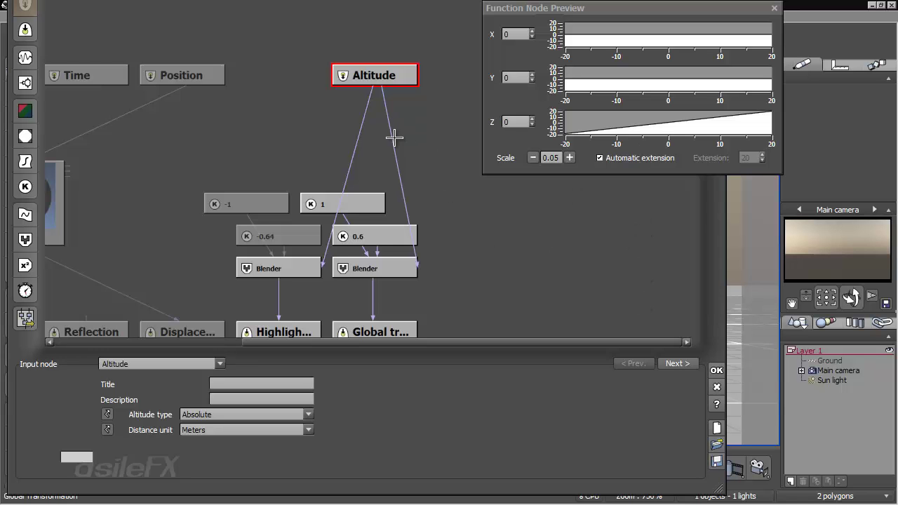
{"action": "middle_click_drag", "start_coordinate": [395, 138], "coordinate": [421, 143]}
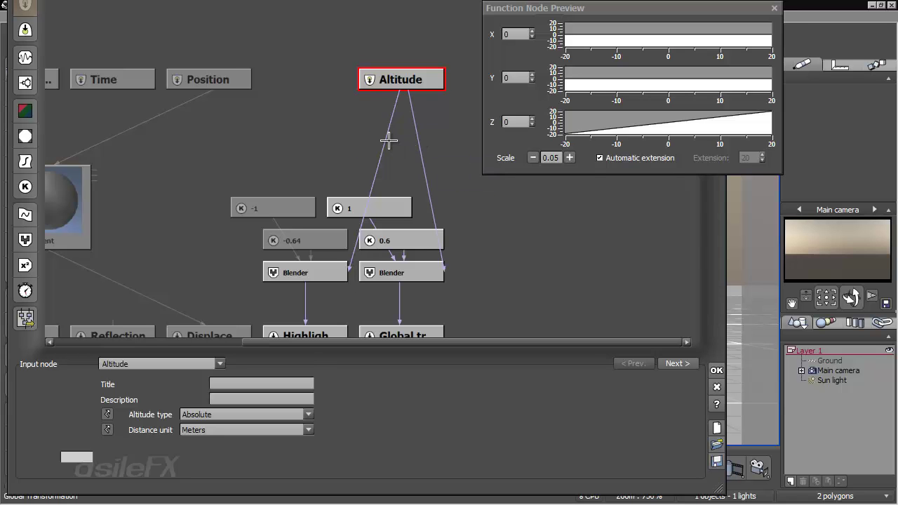
{"action": "left_click", "coordinate": [386, 140]}
{"action": "left_click", "coordinate": [374, 133]}
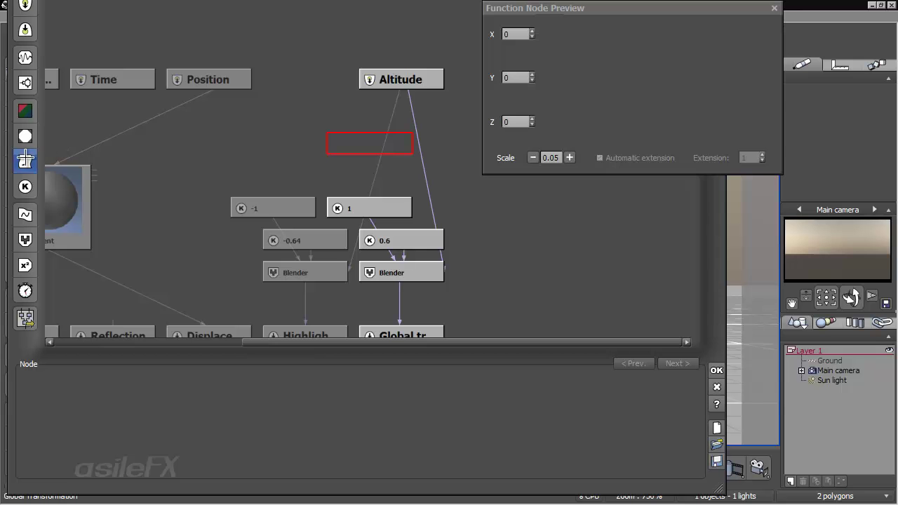
{"action": "left_click", "coordinate": [25, 160]}
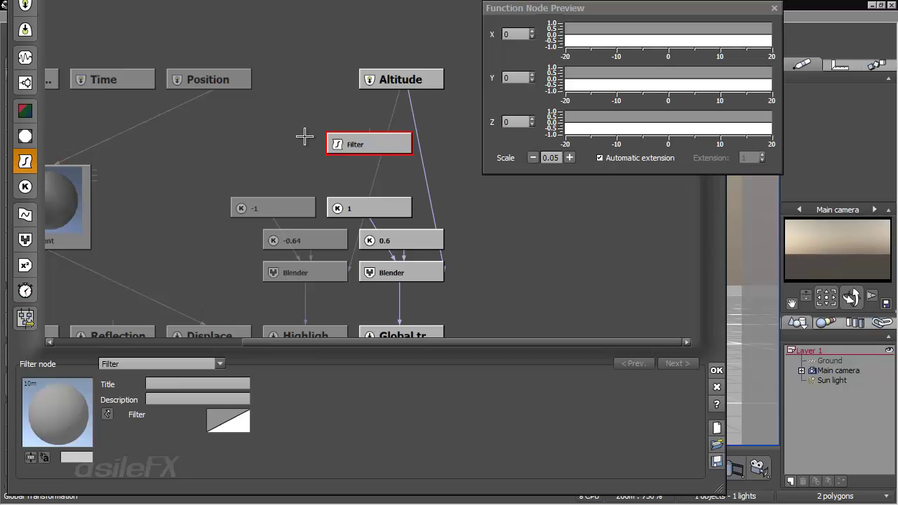
{"action": "left_click", "coordinate": [184, 364]}
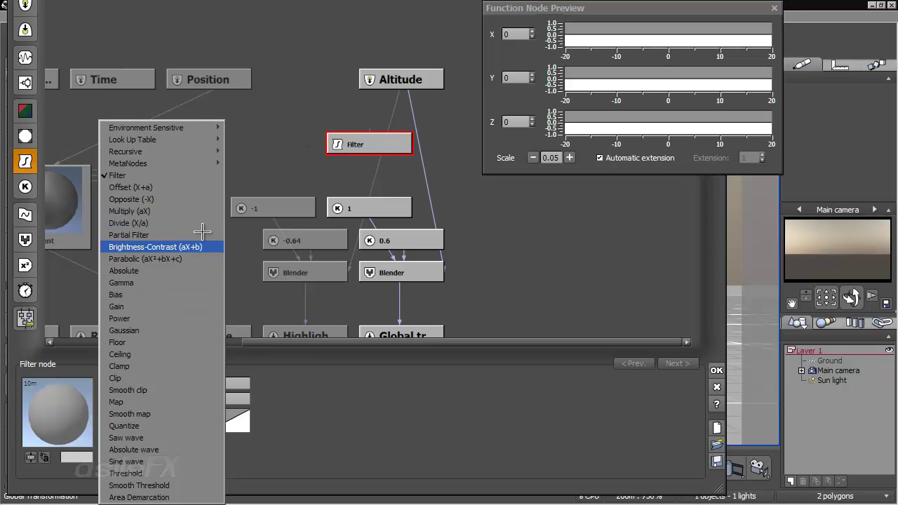
{"action": "left_click", "coordinate": [199, 188]}
- Route the Altitude output through the Offset node into the ratio inputs of both Blender nodes
{"action": "mouse_move", "coordinate": [371, 130]}
{"action": "left_mouse_down"}
{"action": "mouse_move", "coordinate": [385, 93]}
{"action": "mouse_move", "coordinate": [358, 108]}
{"action": "left_mouse_up"}
{"action": "left_click_drag", "start_coordinate": [403, 90], "coordinate": [338, 121]}
{"action": "left_click_drag", "start_coordinate": [395, 124], "coordinate": [367, 160]}
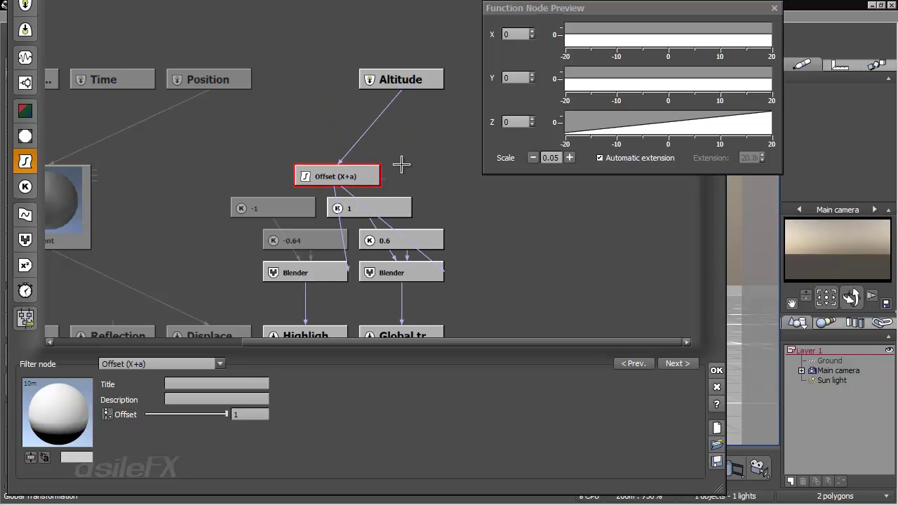
- Accept the changes in the function graph, the Raindrop material and the atmosphere settings
{"action": "left_click", "coordinate": [715, 369]}
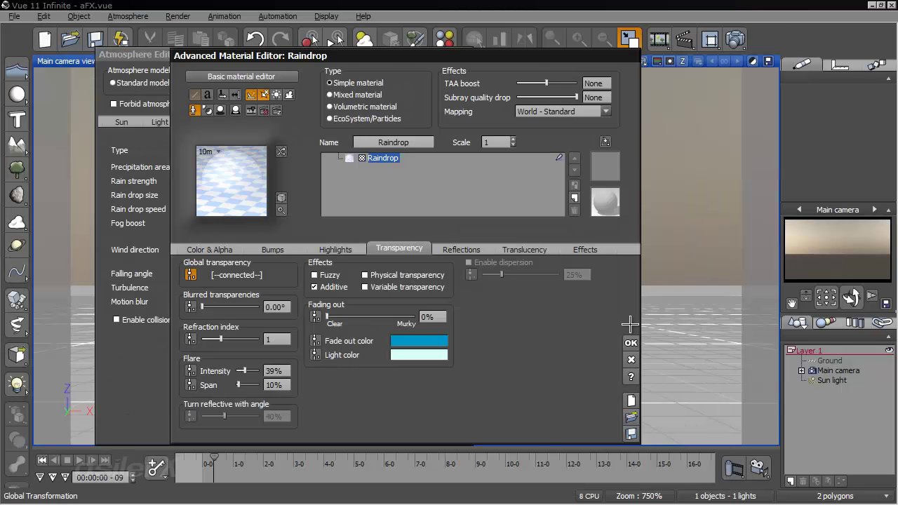
{"action": "left_click", "coordinate": [647, 362]}
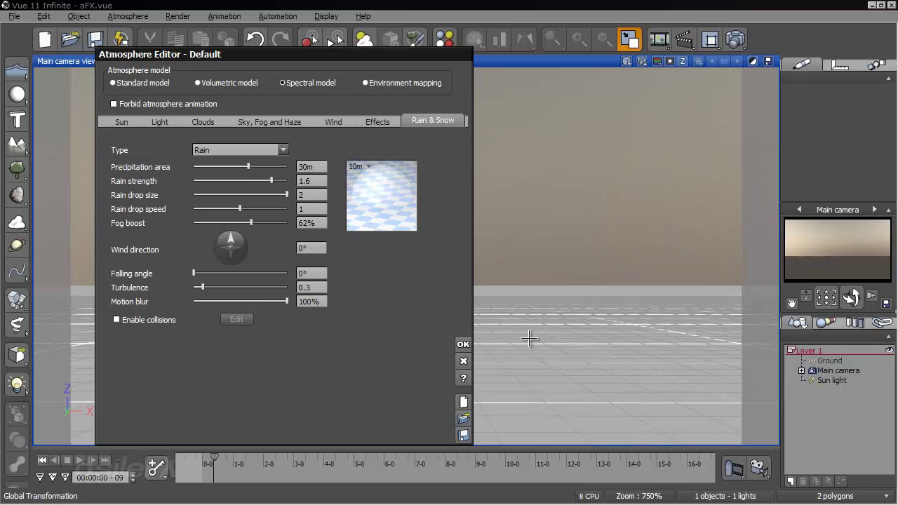
{"action": "left_click", "coordinate": [462, 343]}
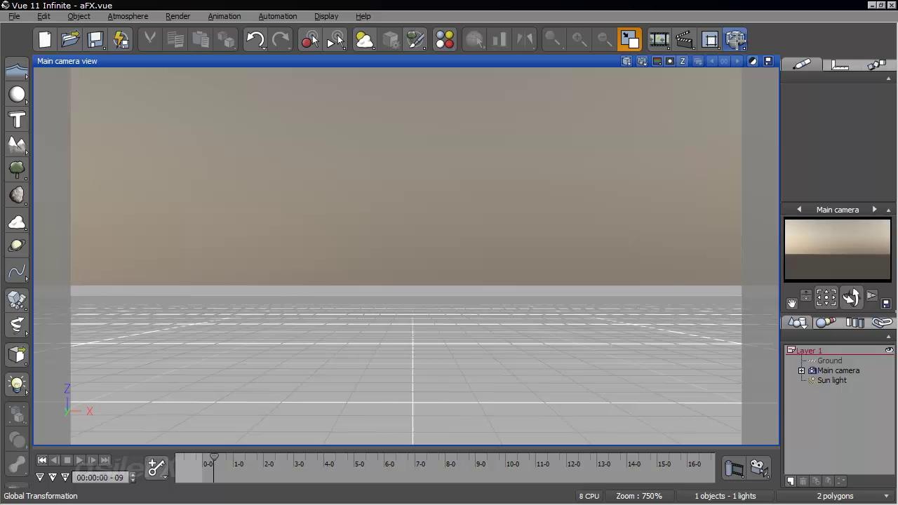
- Render the main camera view to check the rain, and save the scene as RainDelay
{"action": "left_click", "coordinate": [735, 40]}
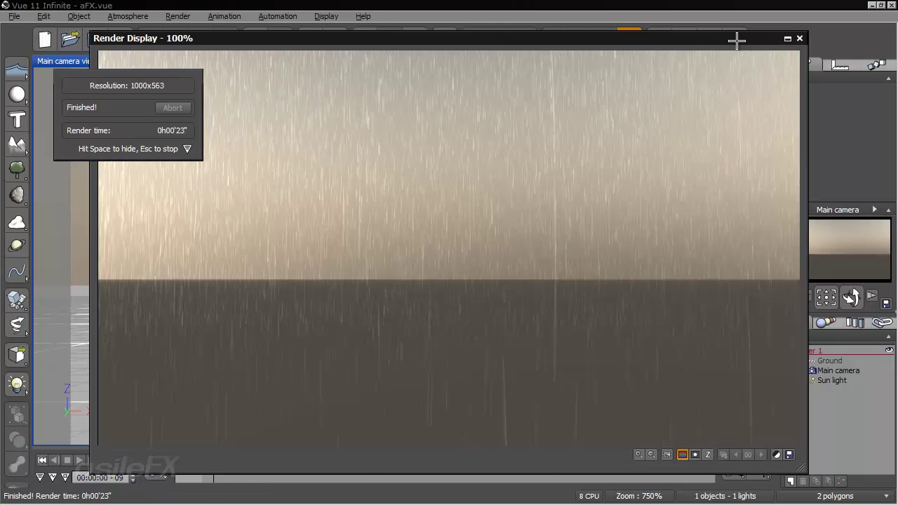
{"action": "left_click", "coordinate": [736, 41]}
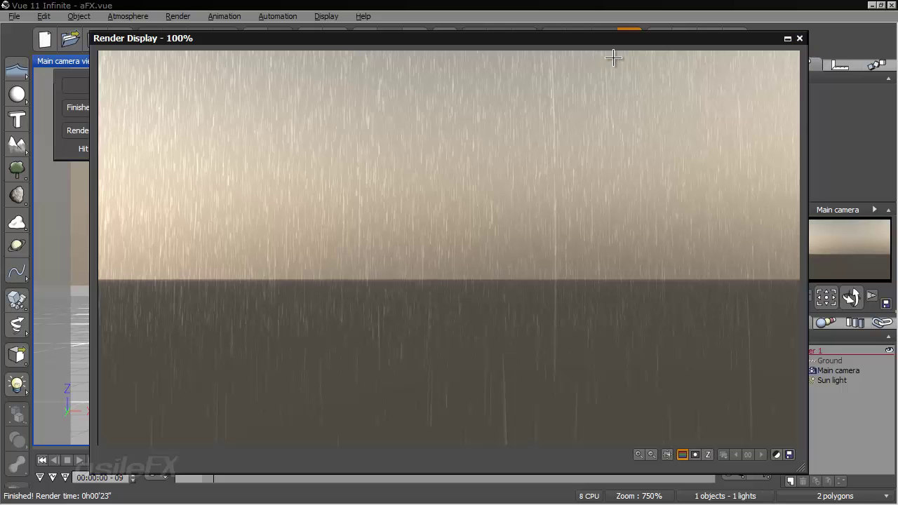
{"action": "left_click", "coordinate": [798, 38]}
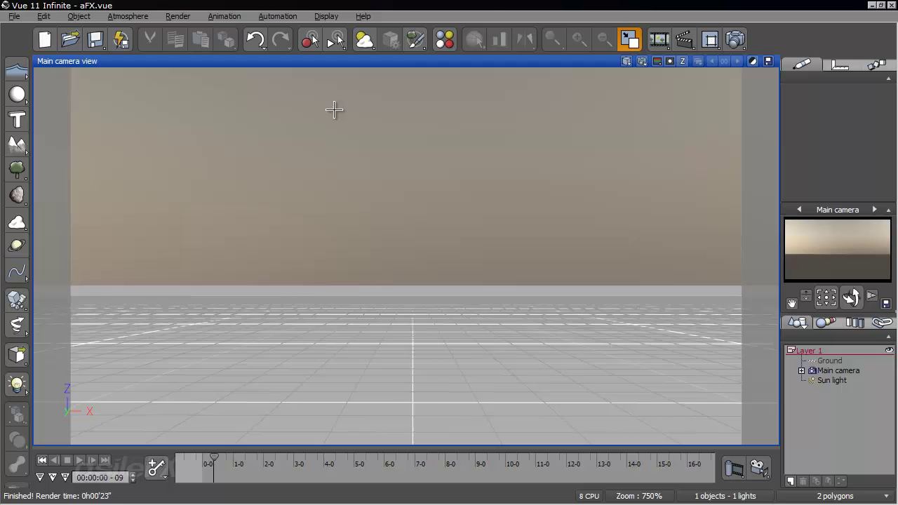
{"action": "key", "text": "ctrl+s"}
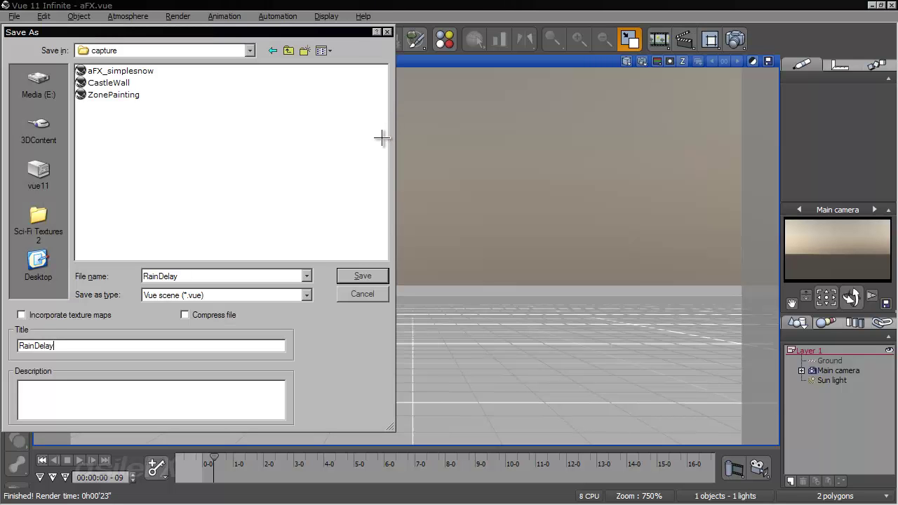
{"action": "left_click", "coordinate": [363, 276]}
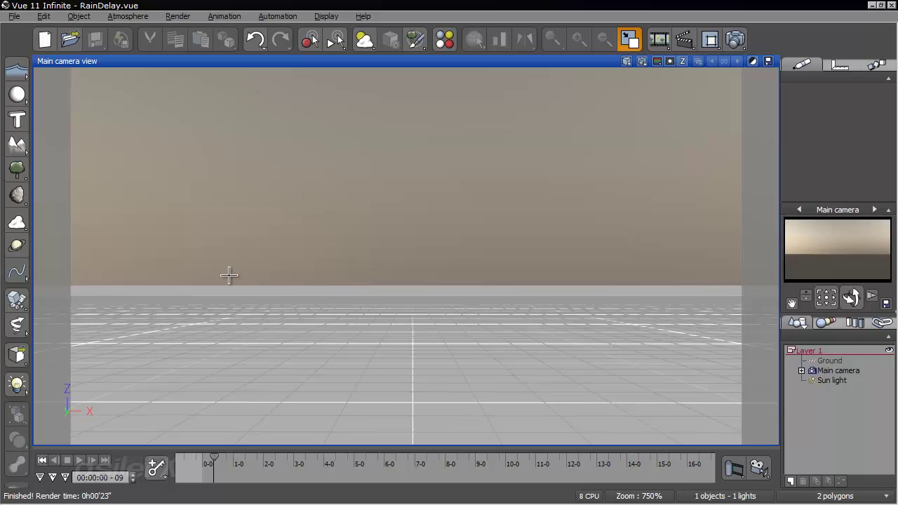
- Reopen the Raindrop material's global transparency function and place the Offset node directly below the Altitude node
{"action": "left_click", "coordinate": [132, 17]}
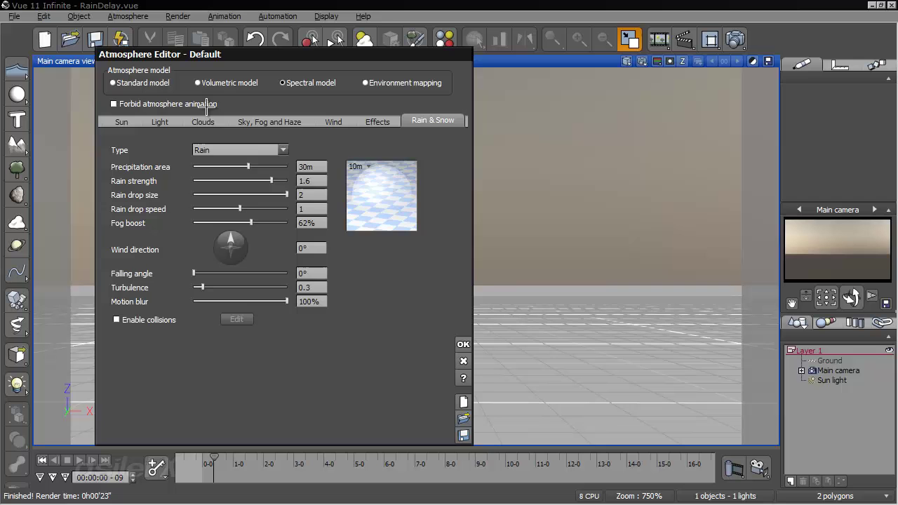
{"action": "right_click", "coordinate": [383, 186]}
{"action": "left_click", "coordinate": [398, 191]}
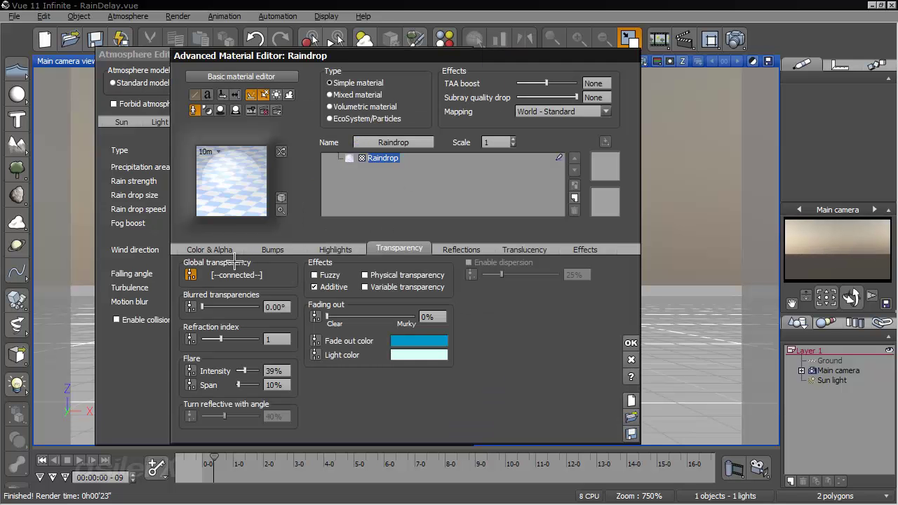
{"action": "left_click", "coordinate": [190, 275]}
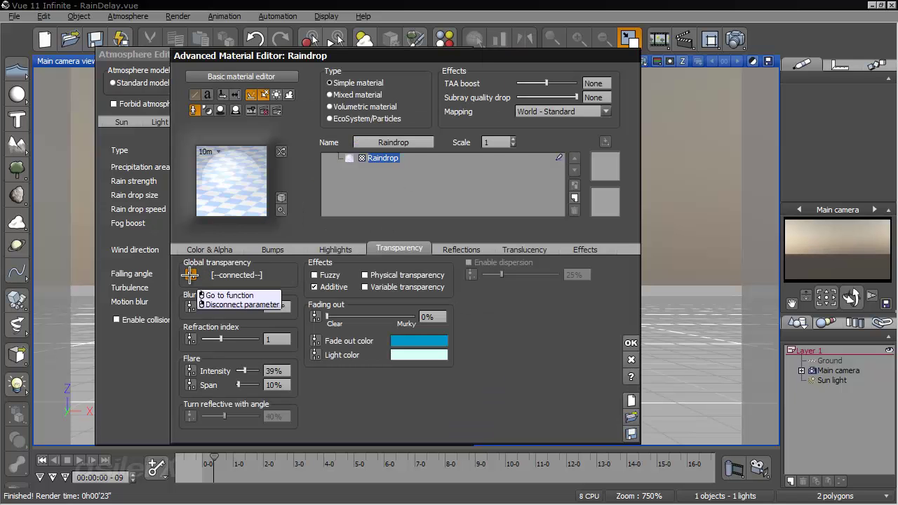
{"action": "left_click", "coordinate": [190, 275]}
{"action": "left_click", "coordinate": [190, 275]}
{"action": "left_click", "coordinate": [224, 295]}
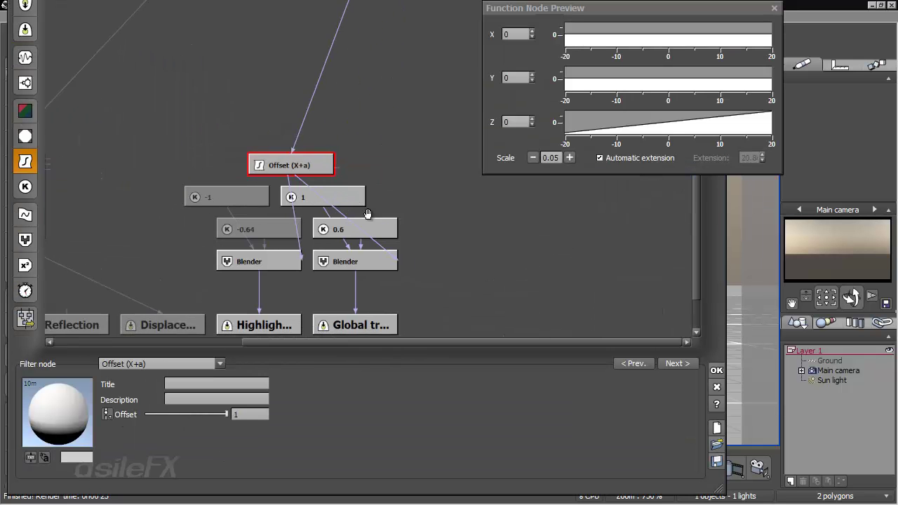
{"action": "left_click_drag", "start_coordinate": [368, 214], "coordinate": [441, 283]}
{"action": "left_click_drag", "start_coordinate": [370, 245], "coordinate": [435, 214]}
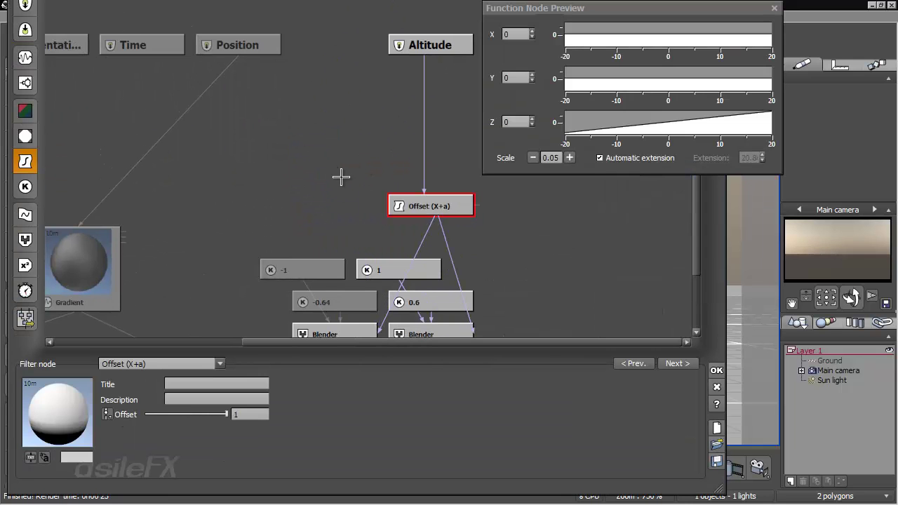
- Add a Map filter node beside the Offset node and set its input range from 2 to 4
{"action": "left_click", "coordinate": [341, 176]}
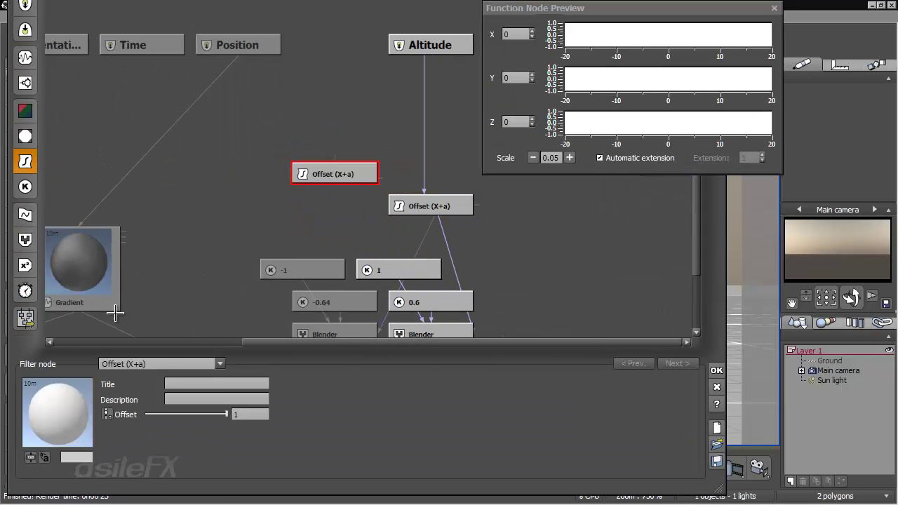
{"action": "left_click", "coordinate": [138, 363]}
{"action": "left_click", "coordinate": [170, 399]}
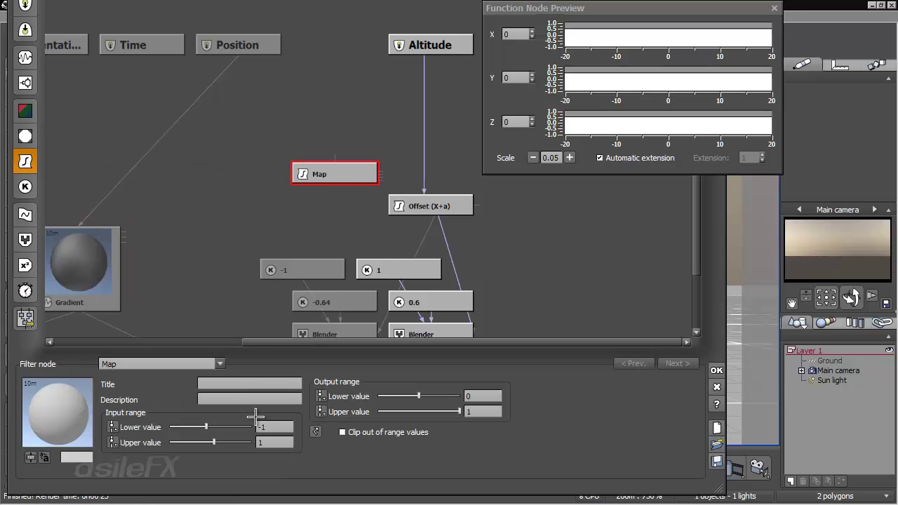
{"action": "left_click", "coordinate": [275, 427]}
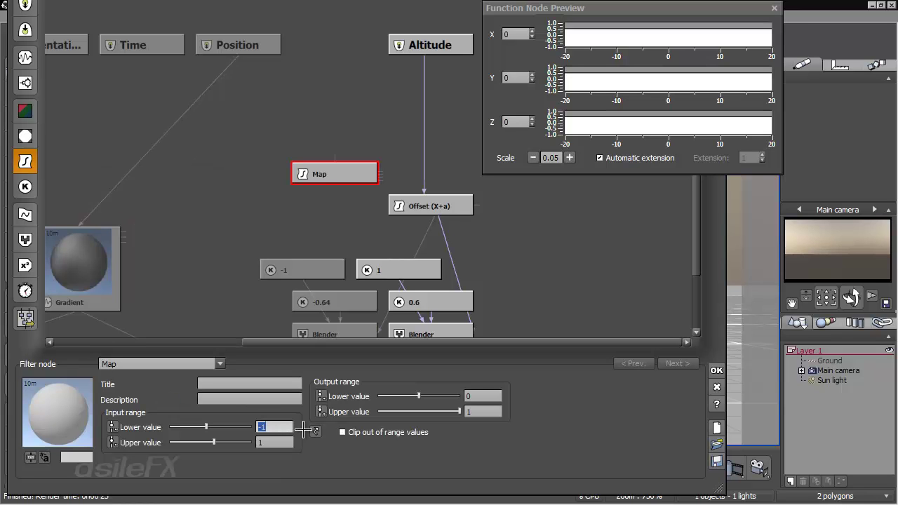
{"action": "type", "text": "2"}
{"action": "key", "text": "Tab"}
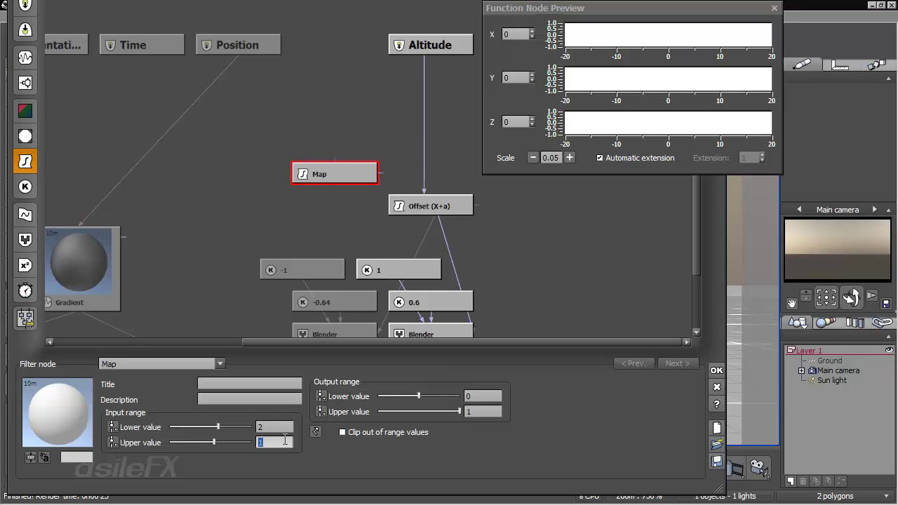
{"action": "type", "text": "4"}
{"action": "key", "text": "Return"}
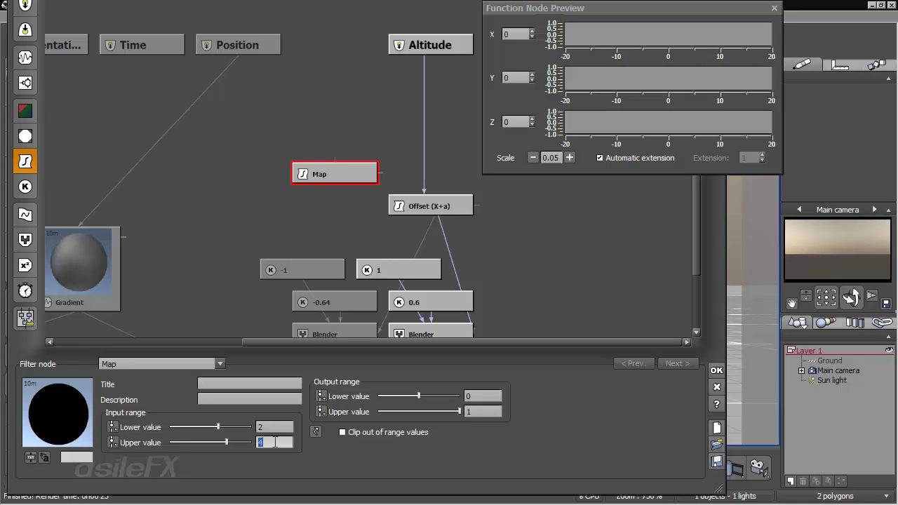
{"action": "left_click", "coordinate": [265, 428]}
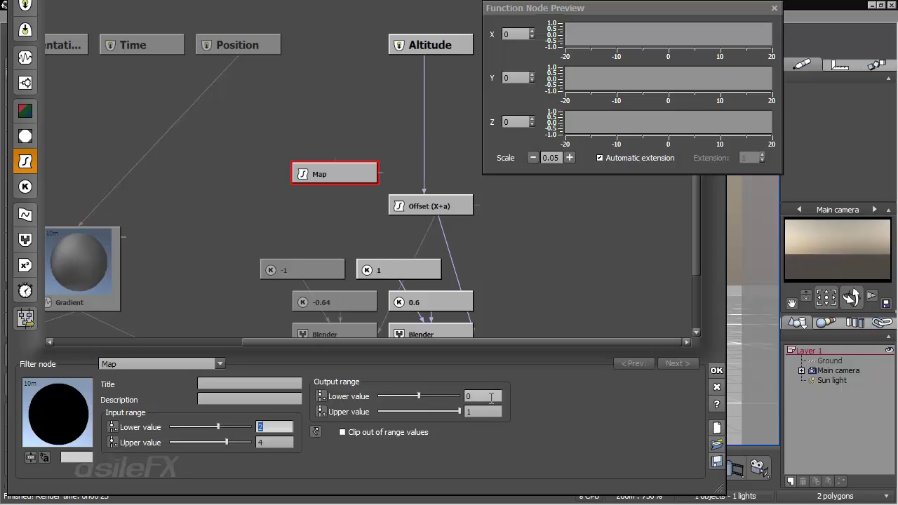
- Set the Map node's output range from -20 to 20 and turn on clipping of out-of-range values
{"action": "left_click", "coordinate": [500, 396]}
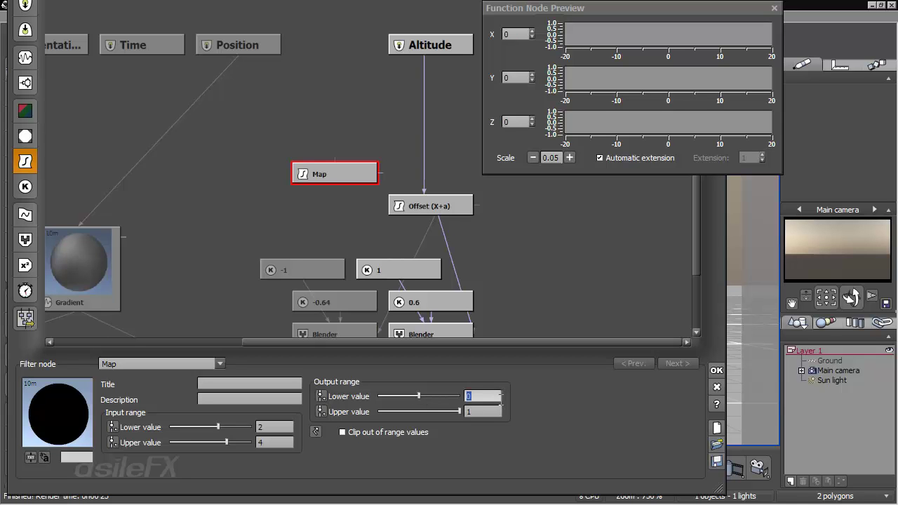
{"action": "type", "text": "-20"}
{"action": "key", "text": "Return"}
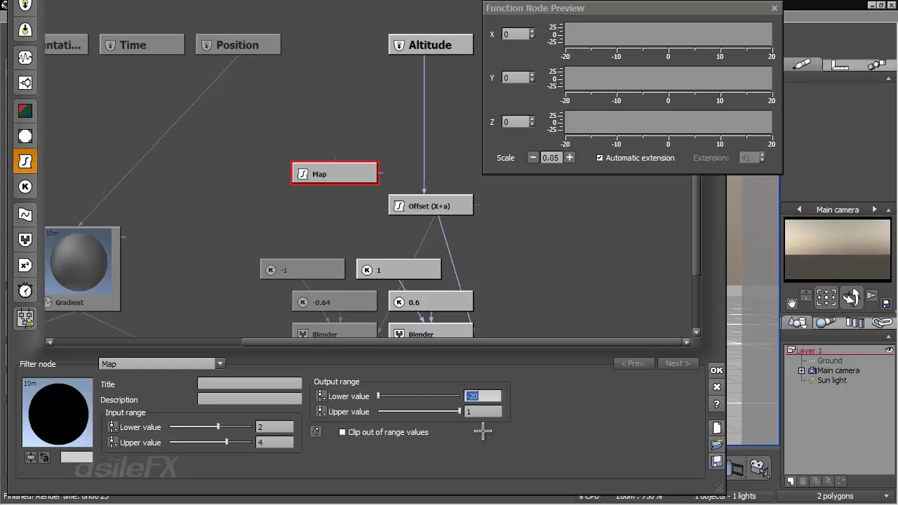
{"action": "left_click", "coordinate": [484, 412]}
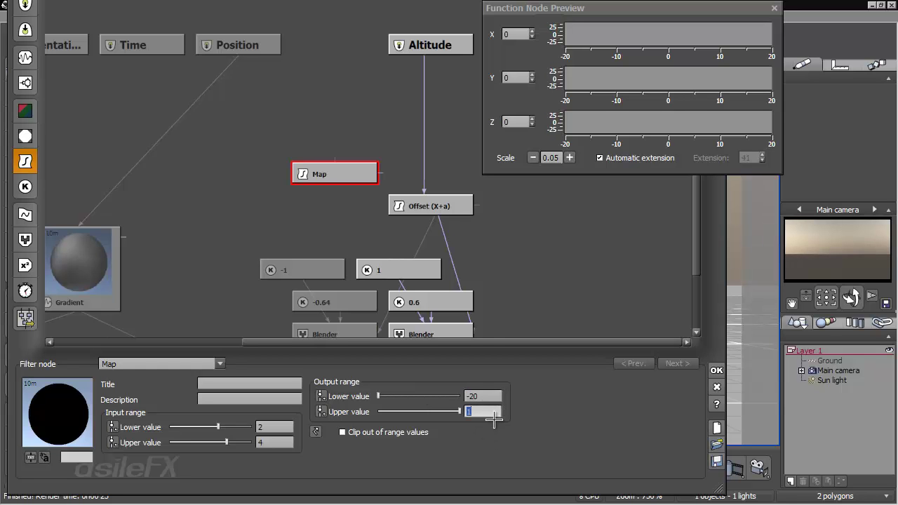
{"action": "left_click", "coordinate": [460, 207]}
{"action": "left_click", "coordinate": [371, 174]}
{"action": "left_click", "coordinate": [488, 411]}
{"action": "type", "text": "0"}
{"action": "key", "text": "Return"}
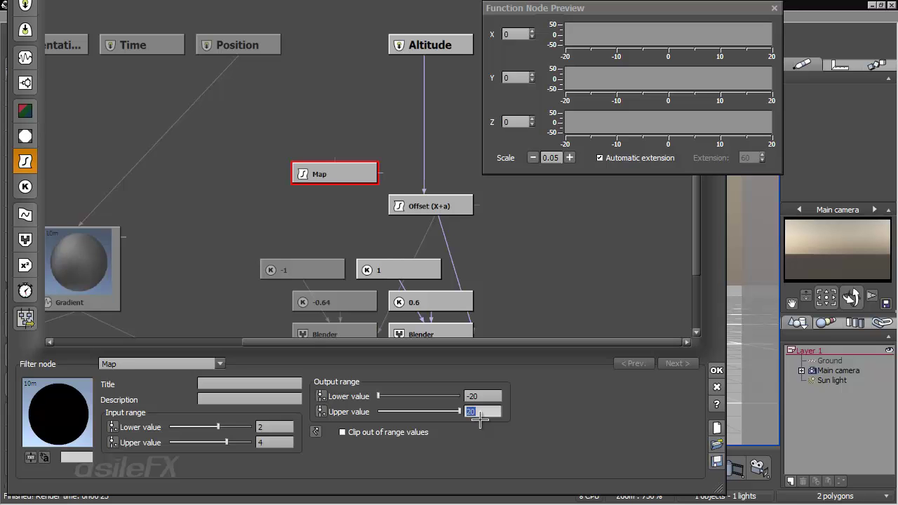
{"action": "left_click_drag", "start_coordinate": [337, 173], "coordinate": [369, 141]}
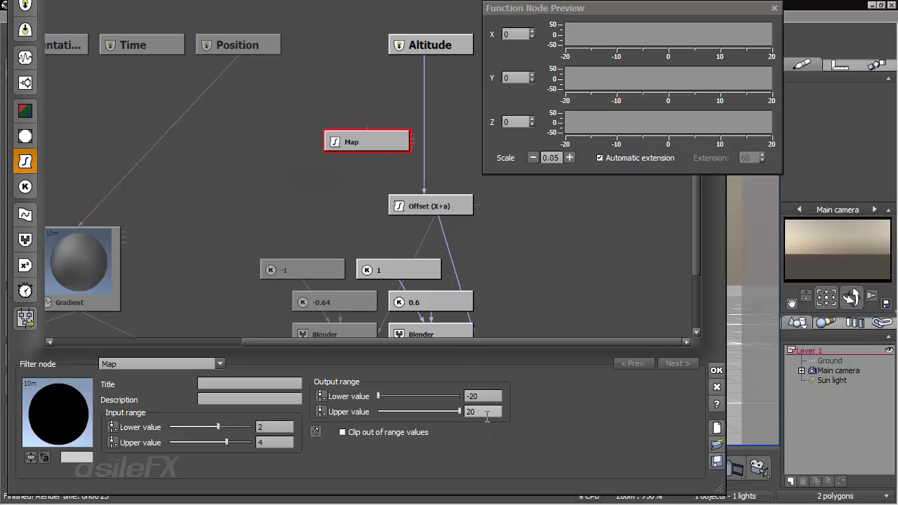
{"action": "left_click_drag", "start_coordinate": [378, 133], "coordinate": [343, 162]}
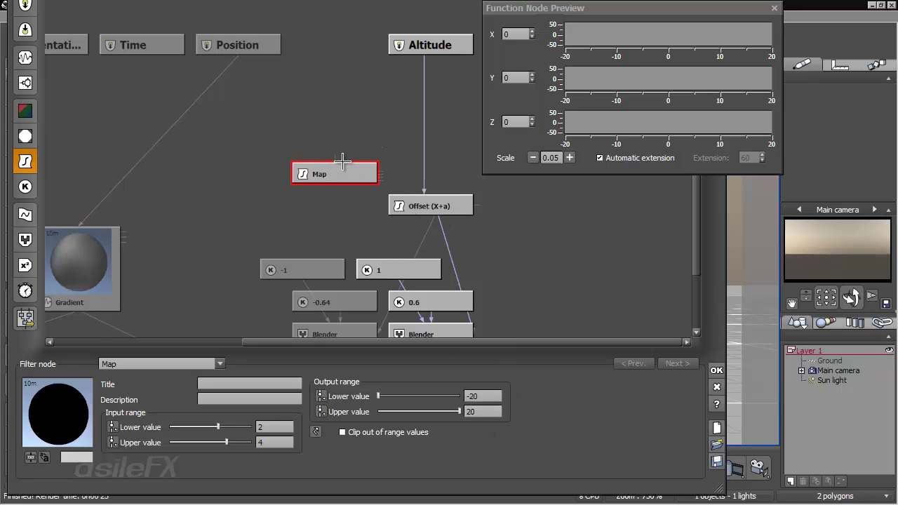
{"action": "left_click", "coordinate": [392, 432]}
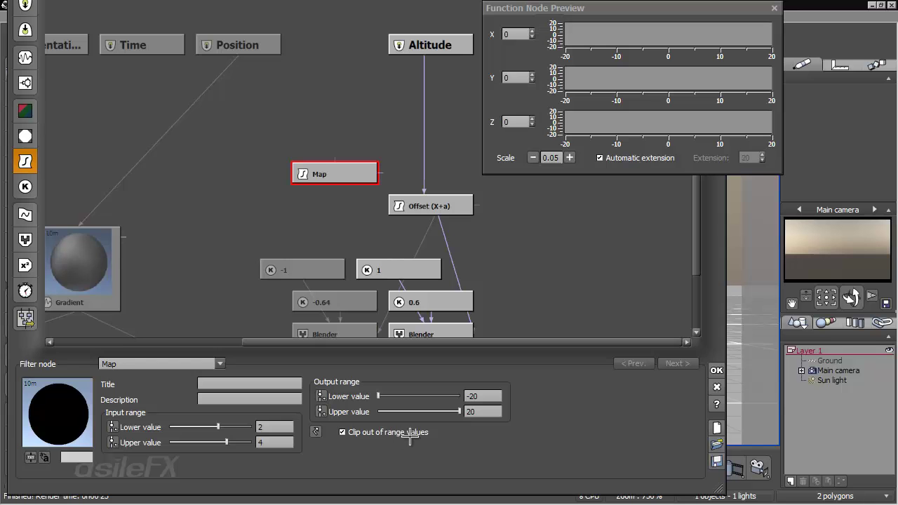
- Connect the Time input to the Map node and the Map output to the Offset node's offset parameter
{"action": "left_click_drag", "start_coordinate": [334, 158], "coordinate": [316, 53]}
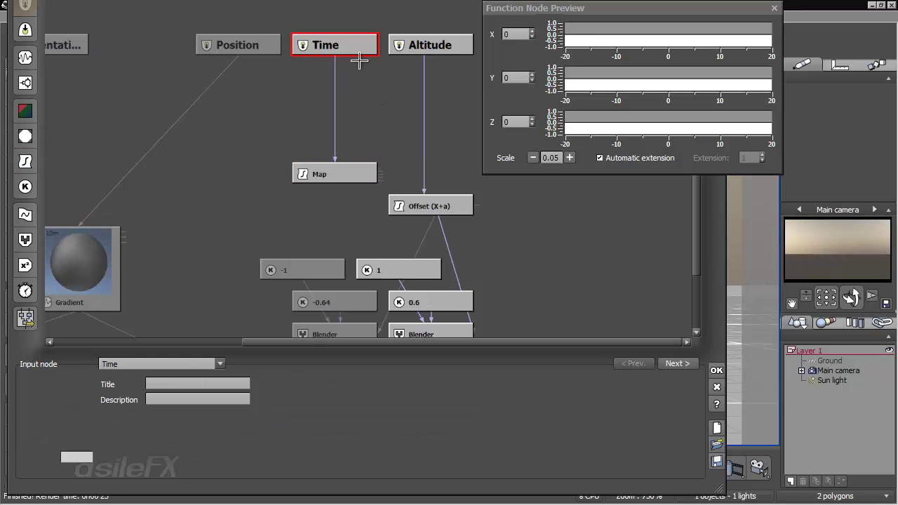
{"action": "left_click", "coordinate": [363, 174]}
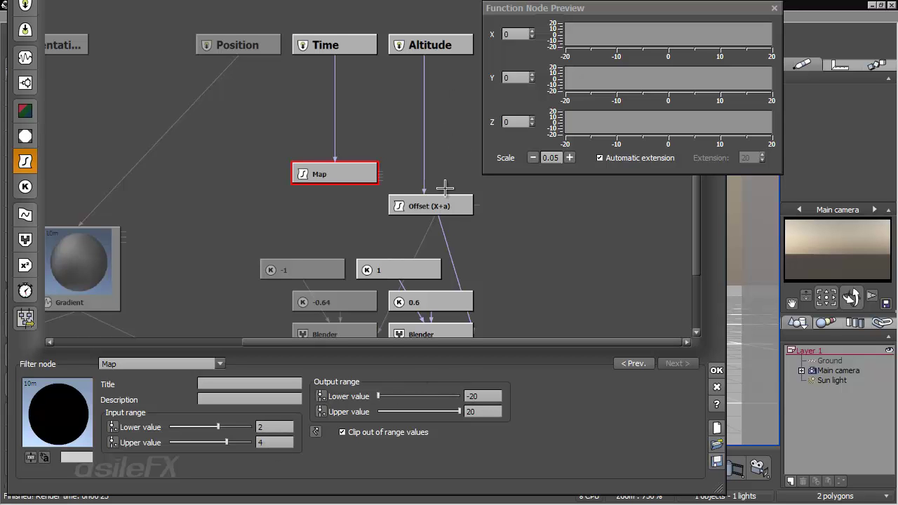
{"action": "left_click_drag", "start_coordinate": [477, 206], "coordinate": [353, 165]}
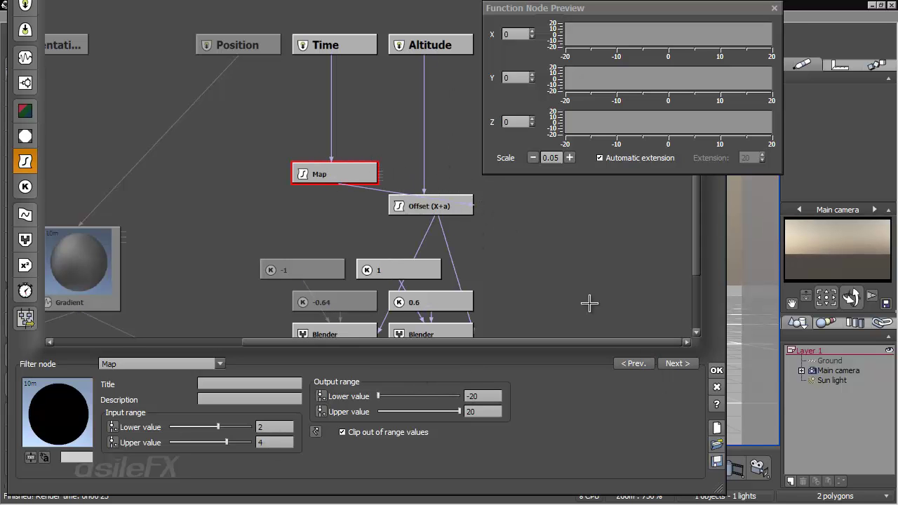
- Accept the edited function graph, the Raindrop material and the atmosphere settings to return to the scene
{"action": "scroll", "coordinate": [442, 250], "scroll_direction": "down", "scroll_amount": 3}
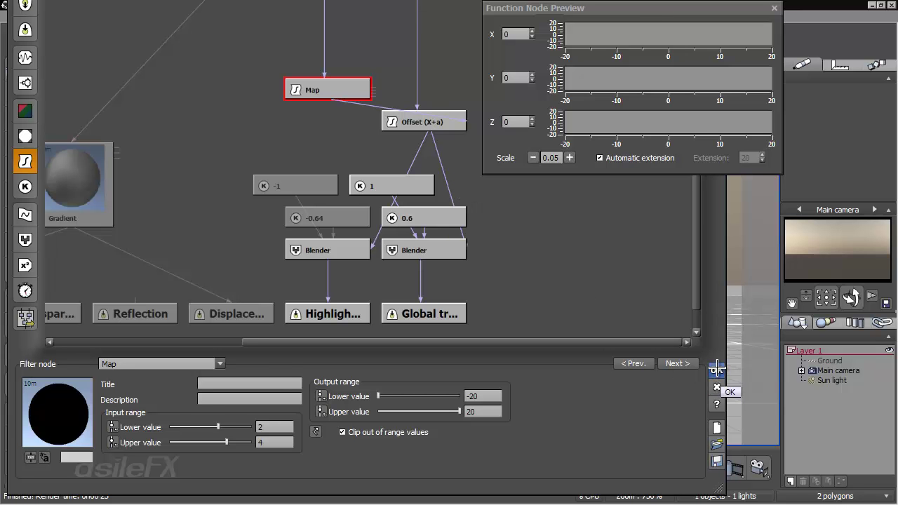
{"action": "left_click", "coordinate": [717, 367]}
{"action": "left_click", "coordinate": [630, 341]}
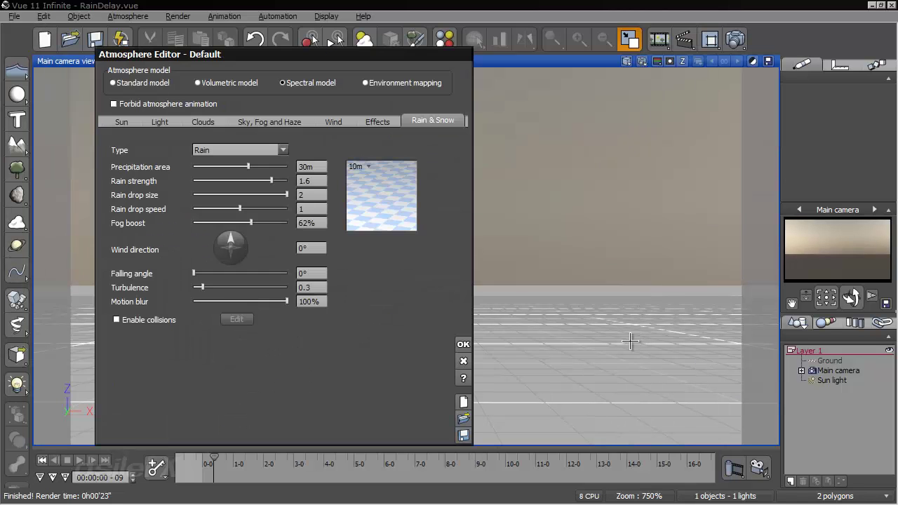
{"action": "left_click", "coordinate": [463, 344]}
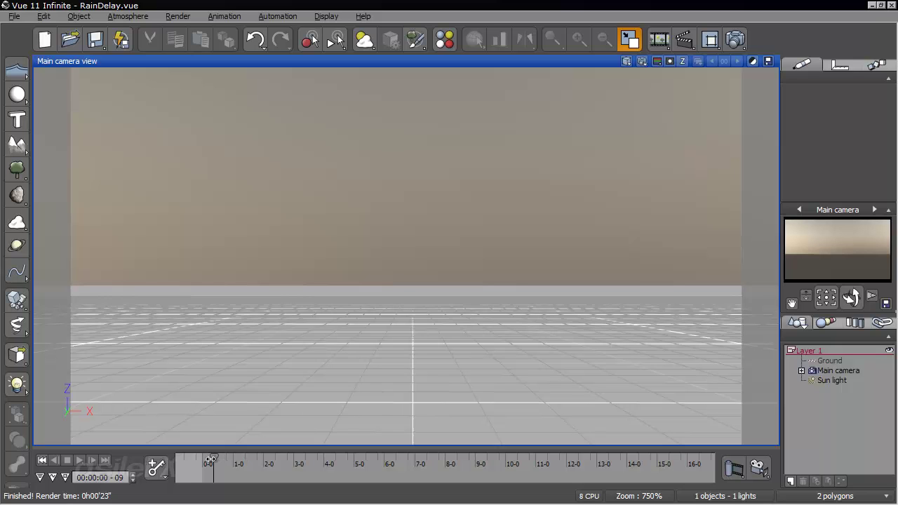
- Quick-render the main camera view at 00:00:01-06 and at about 2 seconds to check that the rain is delayed
{"action": "left_click_drag", "start_coordinate": [214, 459], "coordinate": [240, 461]}
{"action": "left_click", "coordinate": [642, 61]}
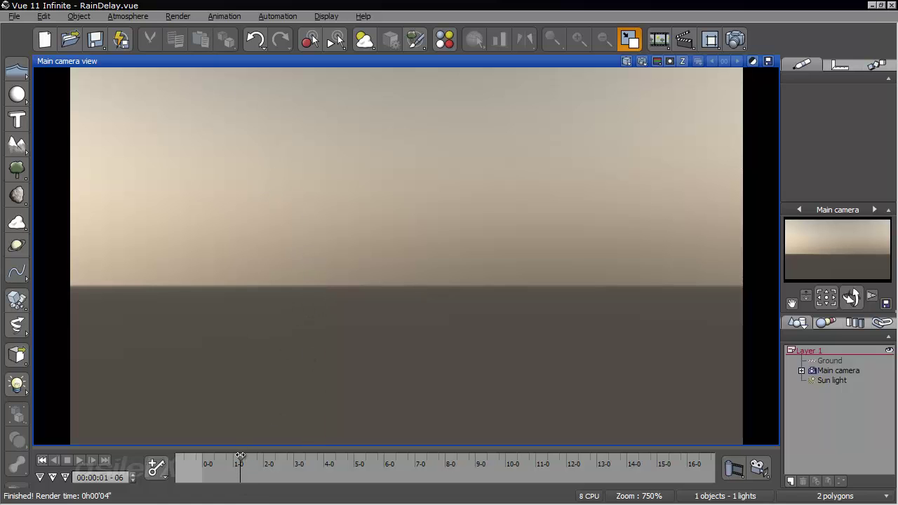
{"action": "left_click_drag", "start_coordinate": [239, 456], "coordinate": [269, 456]}
{"action": "left_click", "coordinate": [642, 61]}
- Go to 00:00:03-00, inspect the rain area in the front and side views, and quick-render the maximized camera view
{"action": "left_click_drag", "start_coordinate": [269, 457], "coordinate": [296, 456]}
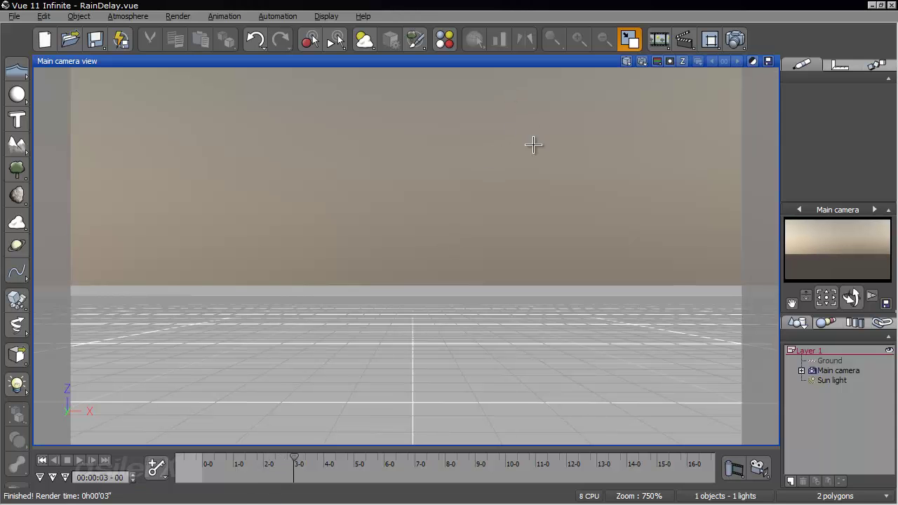
{"action": "double_click", "coordinate": [581, 63]}
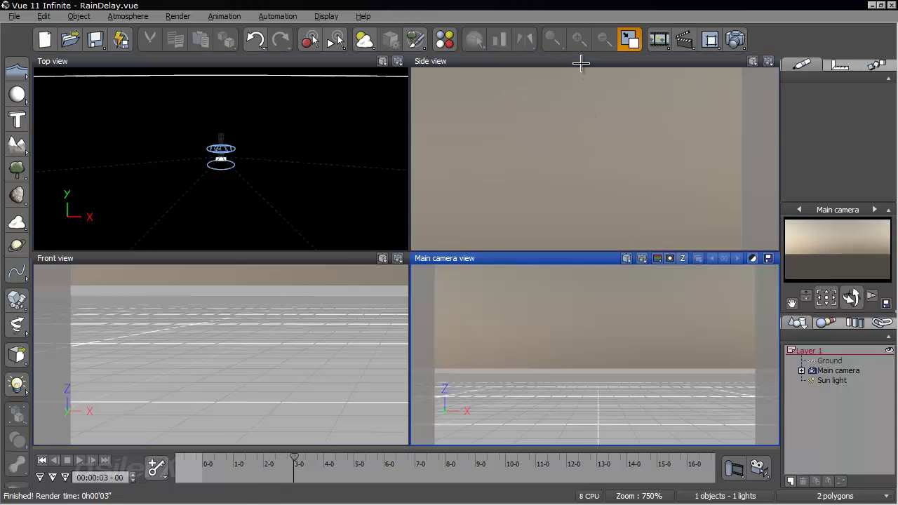
{"action": "left_click", "coordinate": [272, 398]}
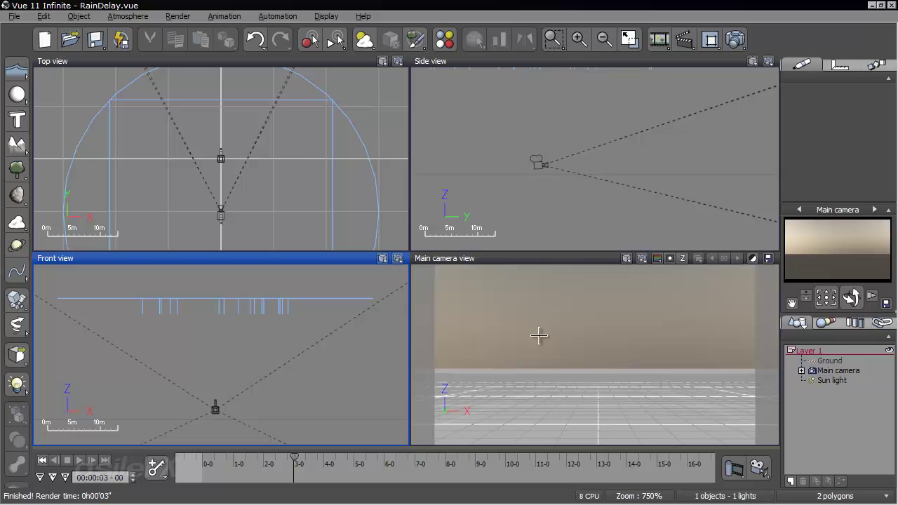
{"action": "left_click", "coordinate": [604, 188]}
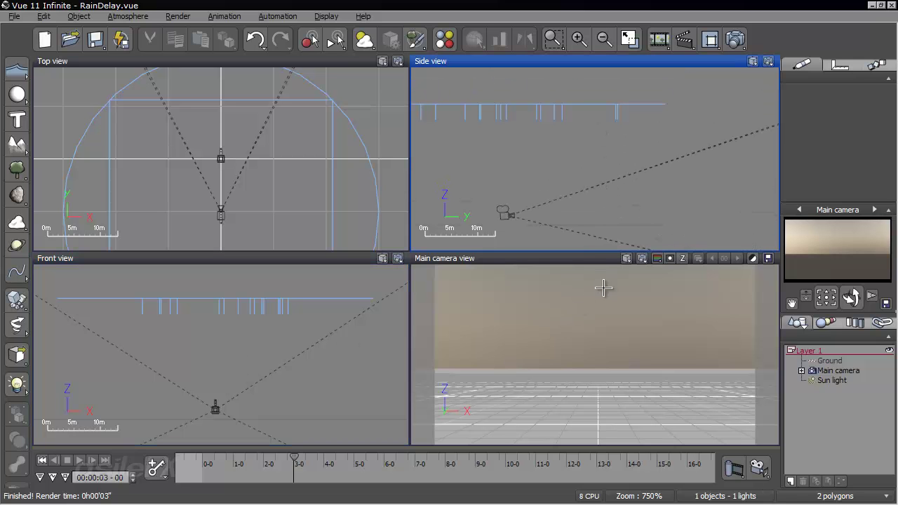
{"action": "double_click", "coordinate": [601, 258]}
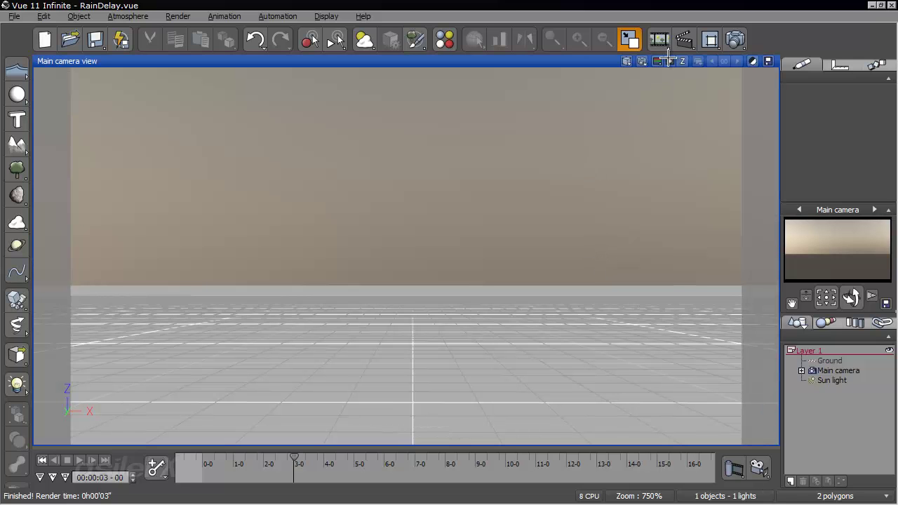
{"action": "left_click", "coordinate": [643, 61]}
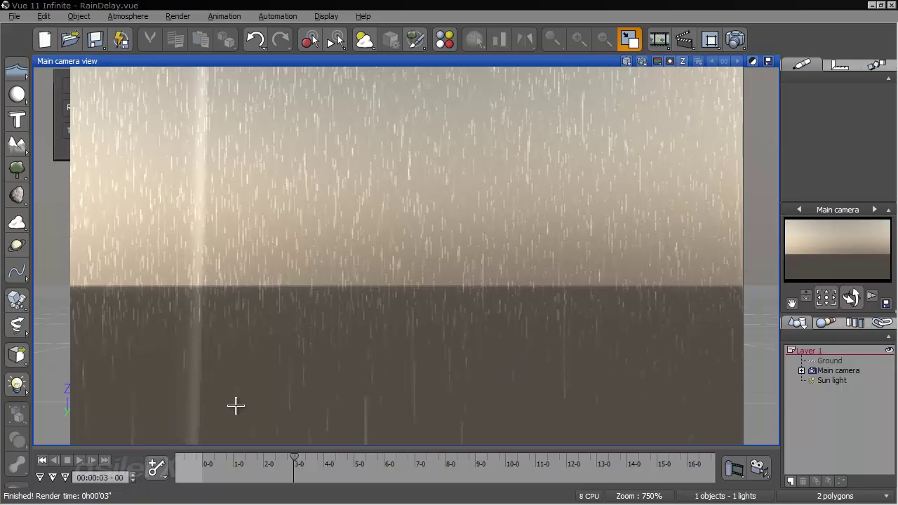
- Quick-render the camera view at 00:00:02-14 and 00:00:02-19, and make a full render of the latter frame
{"action": "left_click_drag", "start_coordinate": [294, 464], "coordinate": [277, 452]}
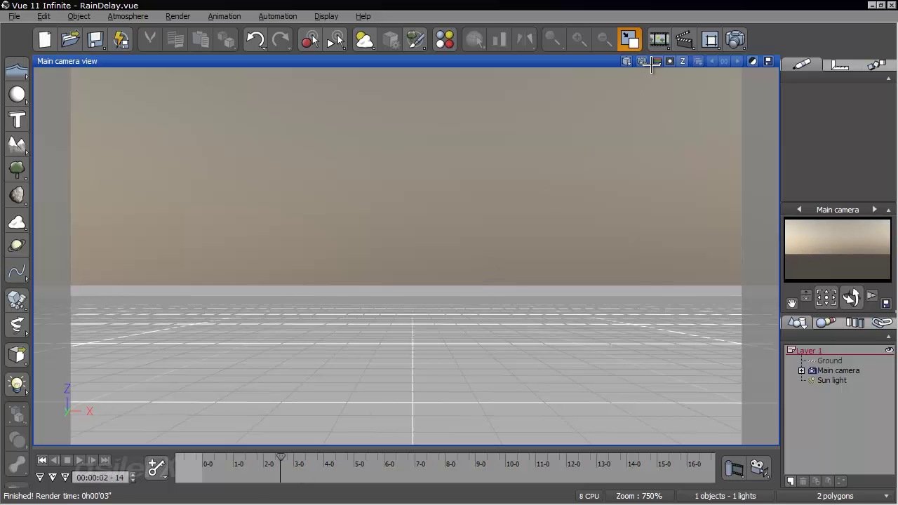
{"action": "left_click", "coordinate": [642, 61]}
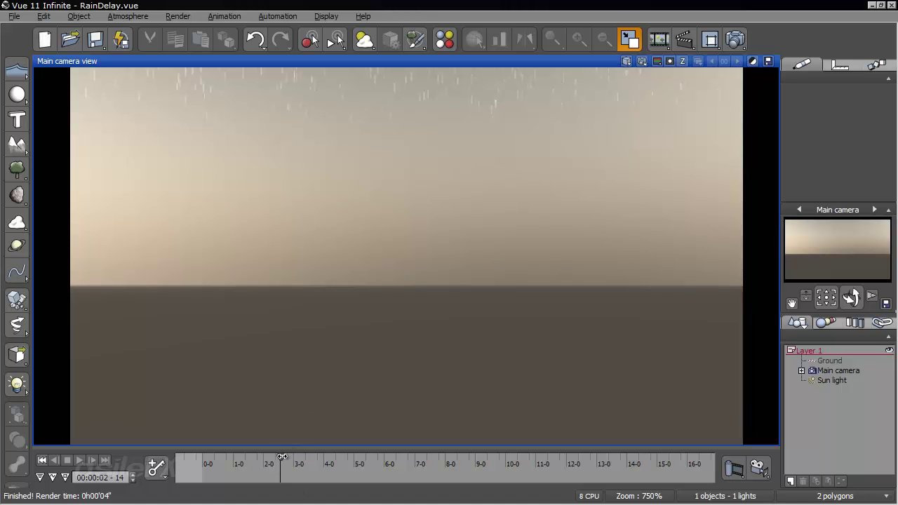
{"action": "left_click_drag", "start_coordinate": [281, 457], "coordinate": [283, 457]}
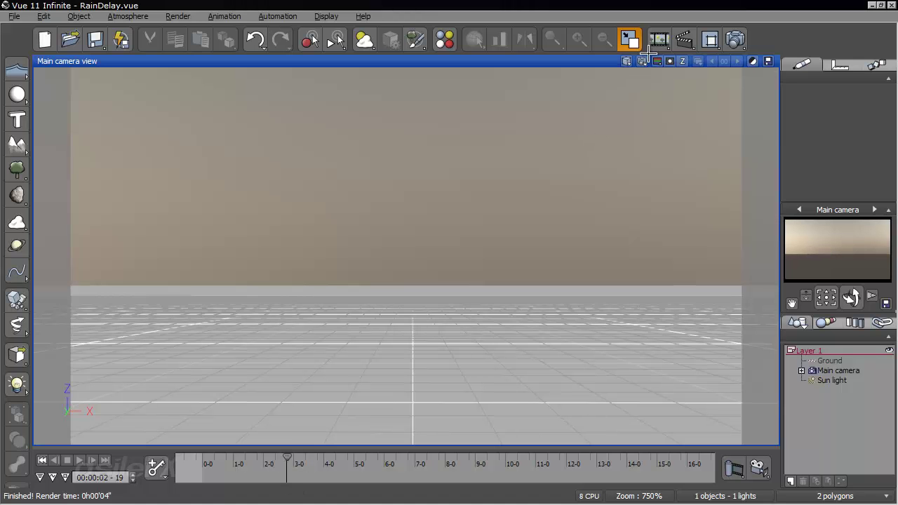
{"action": "left_click", "coordinate": [641, 61]}
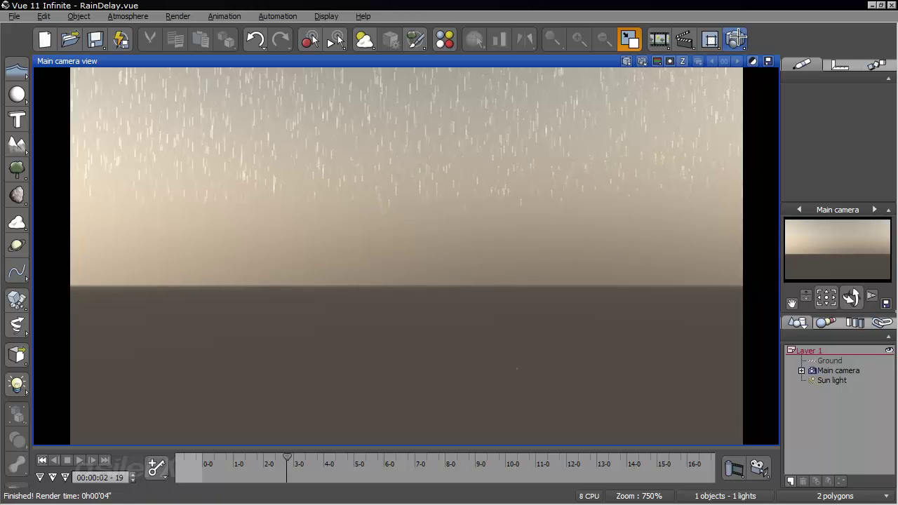
{"action": "left_click", "coordinate": [736, 39]}
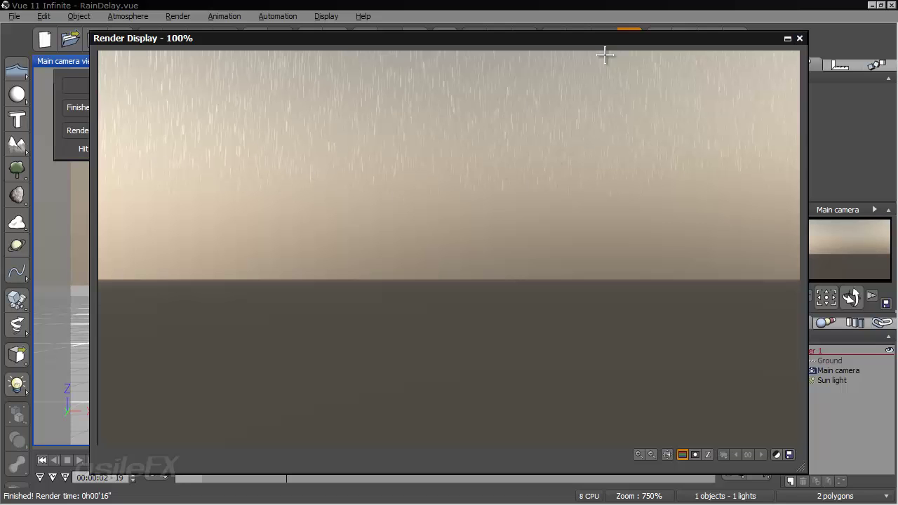
{"action": "left_click", "coordinate": [800, 38]}
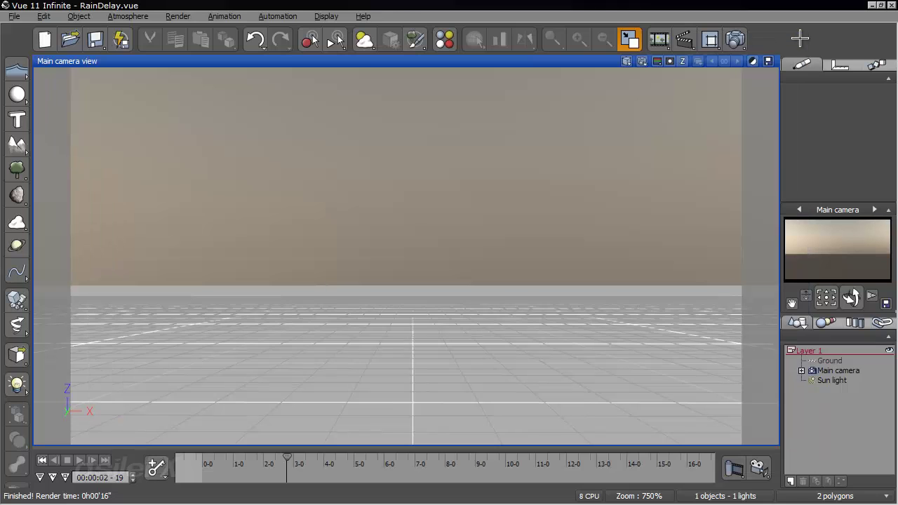
- Reopen the Raindrop material from the atmosphere's rain settings and open its alpha production function for editing
{"action": "left_click", "coordinate": [116, 16]}
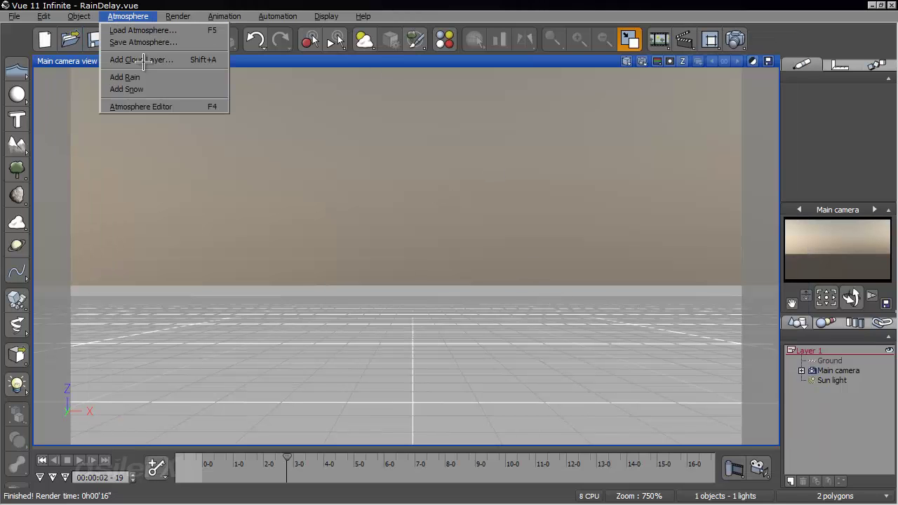
{"action": "left_click", "coordinate": [175, 107]}
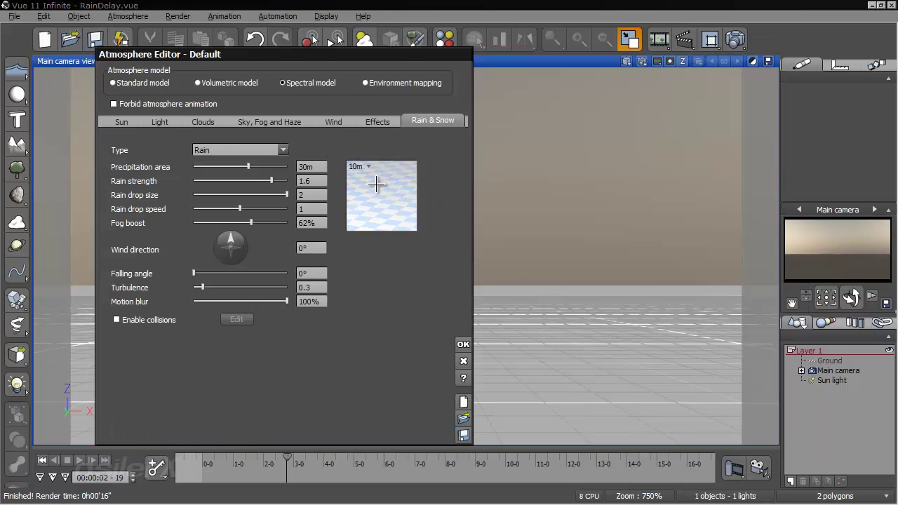
{"action": "double_click", "coordinate": [376, 184]}
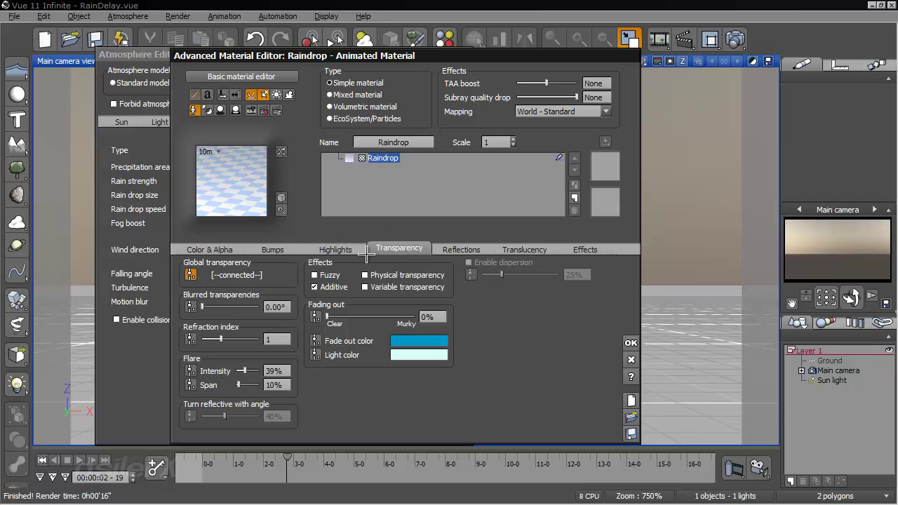
{"action": "left_click", "coordinate": [223, 251]}
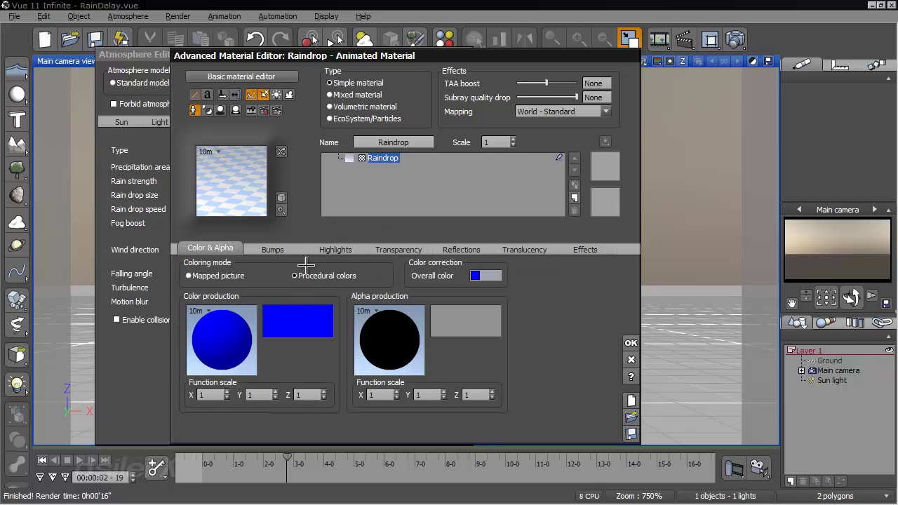
{"action": "right_click", "coordinate": [407, 336]}
{"action": "left_click", "coordinate": [429, 340]}
{"action": "left_click_drag", "start_coordinate": [481, 267], "coordinate": [370, 126]}
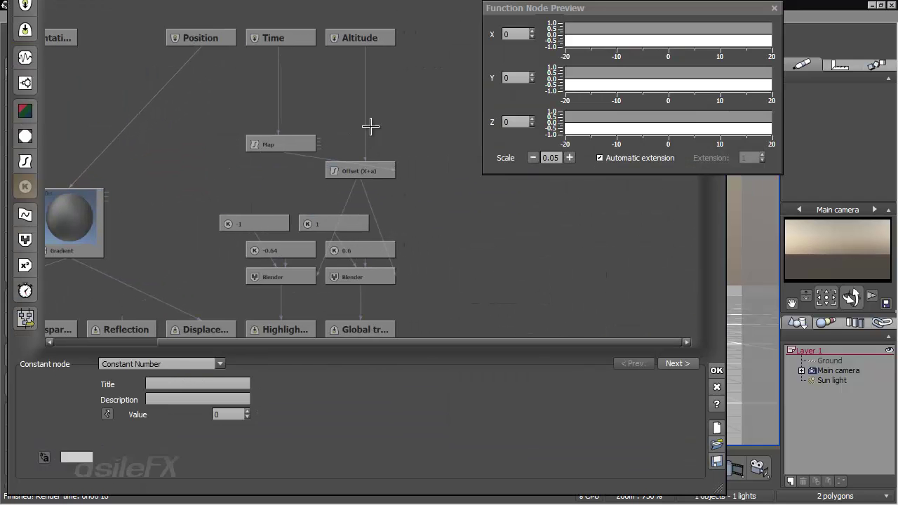
- Add an Object/Instance/Particle Seed input node beside the link between the Altitude and Offset nodes
{"action": "right_click", "coordinate": [405, 94]}
{"action": "mouse_move", "coordinate": [494, 102]}
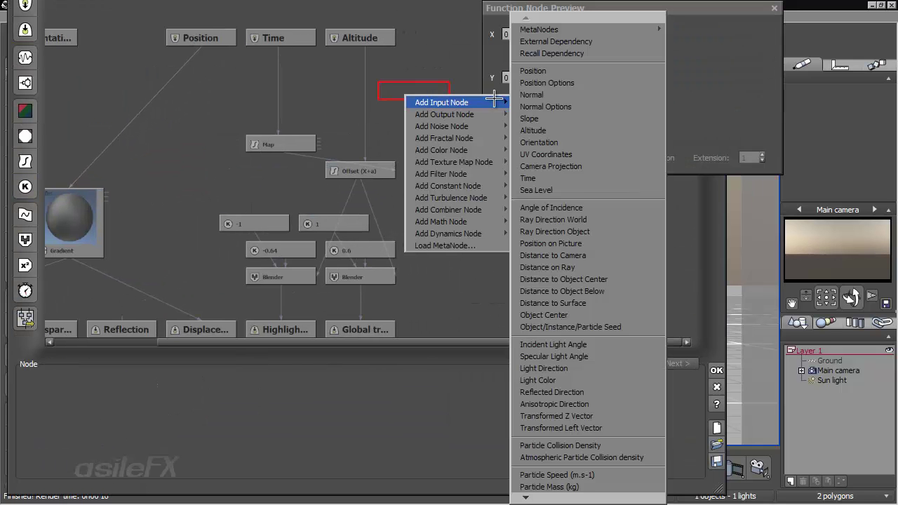
{"action": "left_click", "coordinate": [618, 327]}
{"action": "left_click_drag", "start_coordinate": [443, 91], "coordinate": [445, 69]}
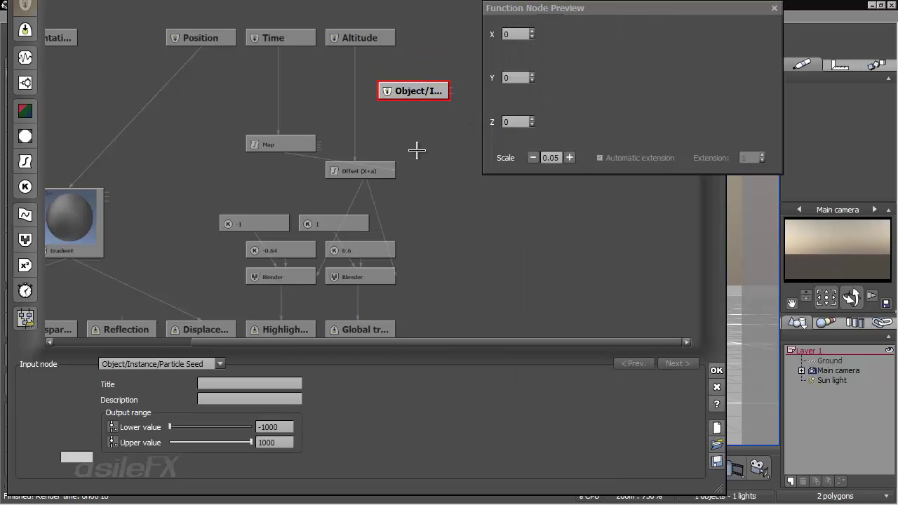
- Add a Decomposer 3 vector operation node directly below the seed node and shift both nodes up one row
{"action": "left_click", "coordinate": [410, 111]}
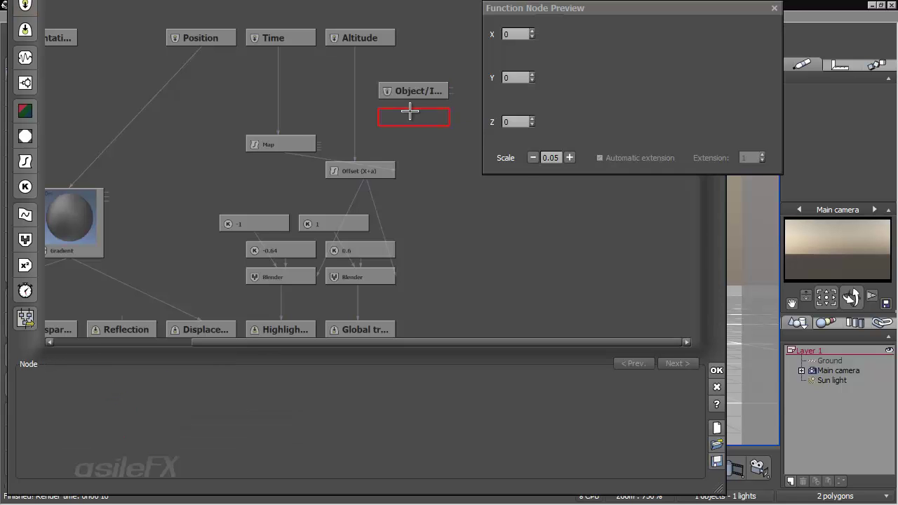
{"action": "right_click", "coordinate": [409, 111]}
{"action": "mouse_move", "coordinate": [506, 237]}
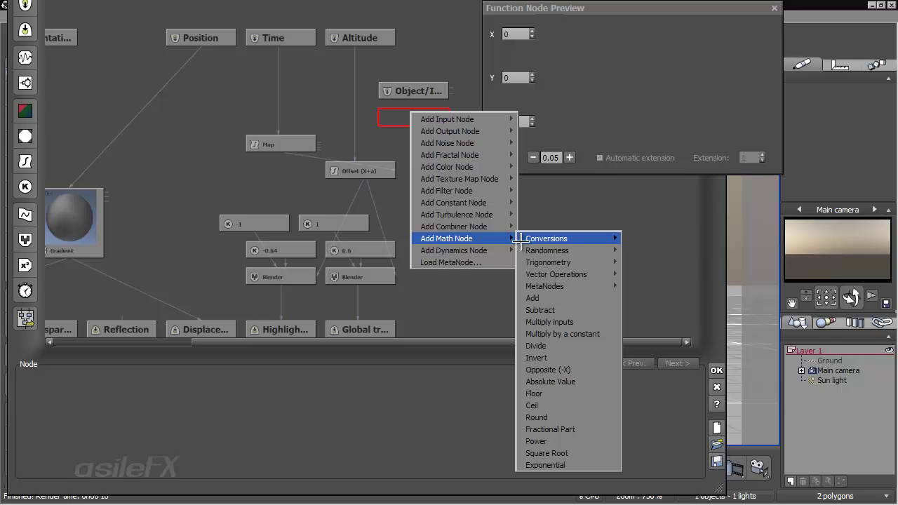
{"action": "mouse_move", "coordinate": [593, 273]}
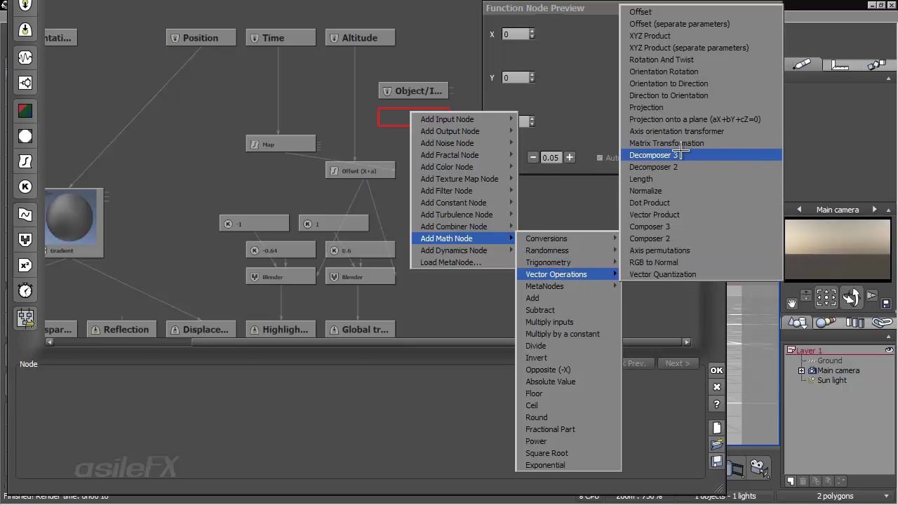
{"action": "left_click", "coordinate": [653, 155]}
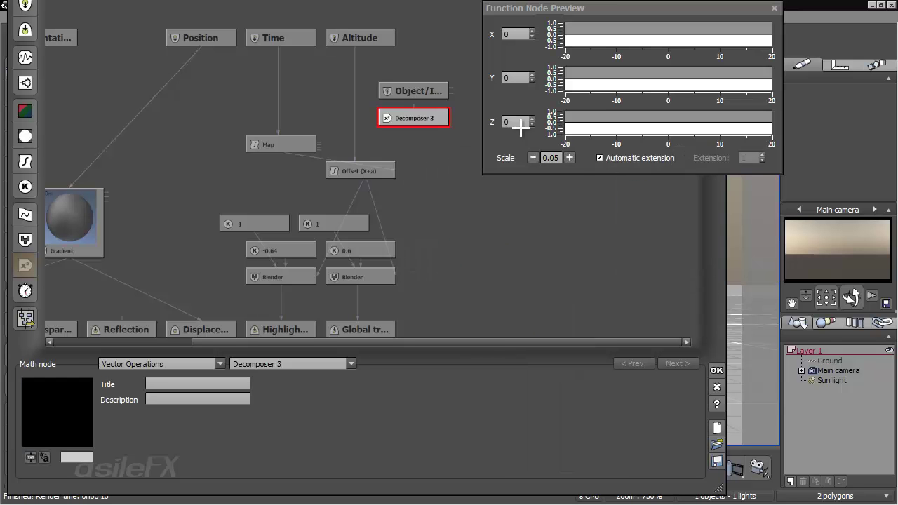
{"action": "left_click", "coordinate": [419, 105]}
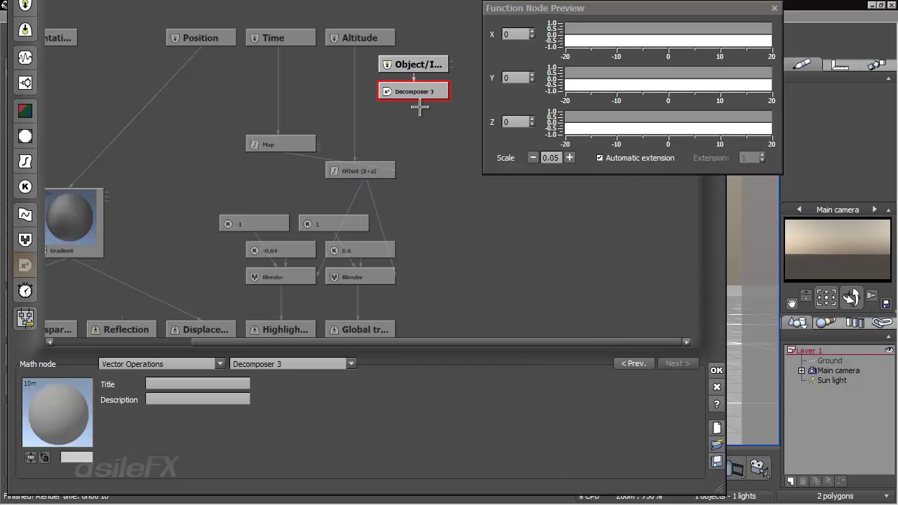
{"action": "left_click", "coordinate": [410, 109]}
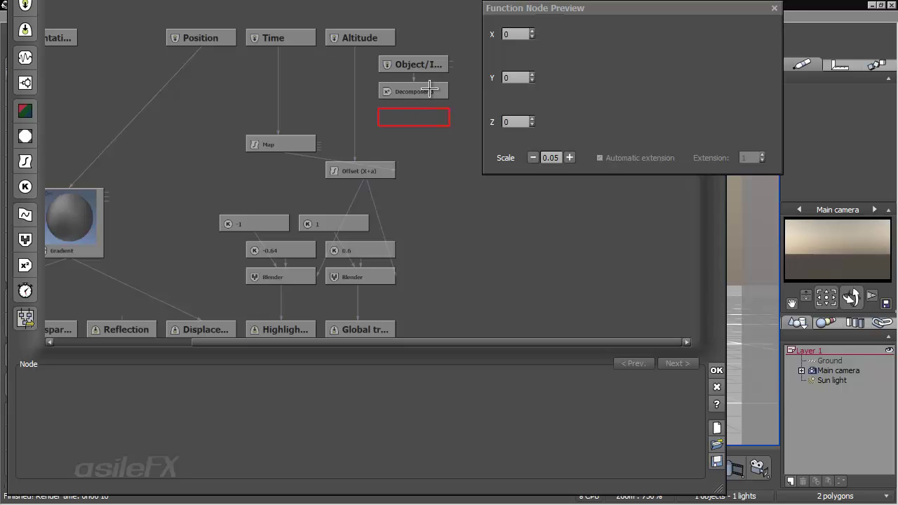
- Set the Object/Instance/Particle Seed node's output range from -5 to 5
{"action": "left_click", "coordinate": [433, 65]}
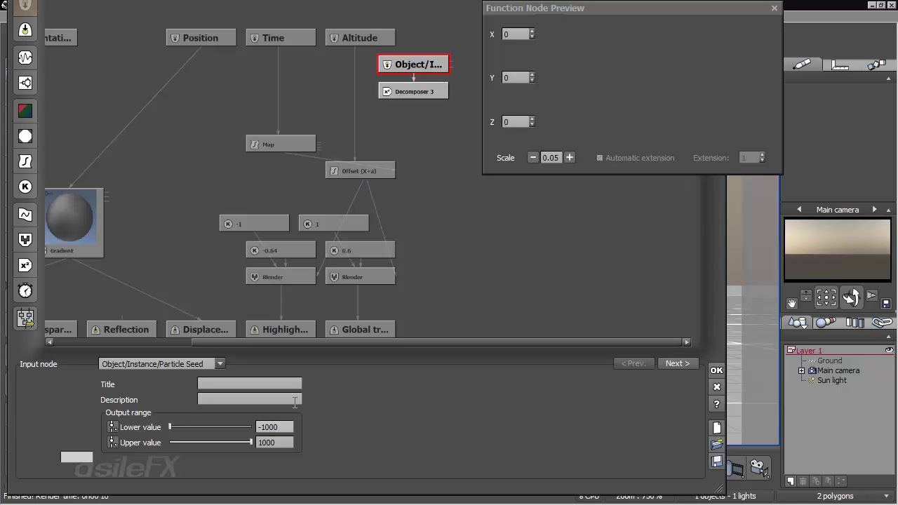
{"action": "left_click", "coordinate": [354, 103]}
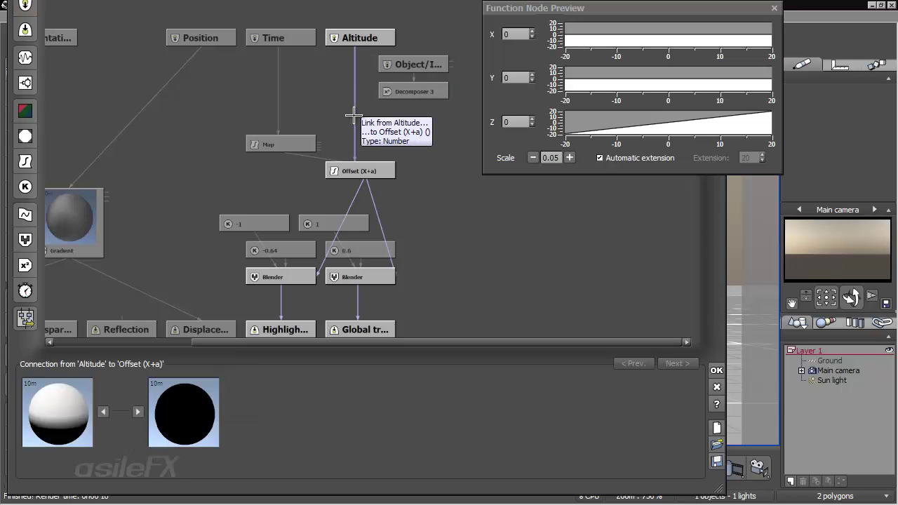
{"action": "left_click", "coordinate": [413, 68]}
{"action": "double_click", "coordinate": [278, 427]}
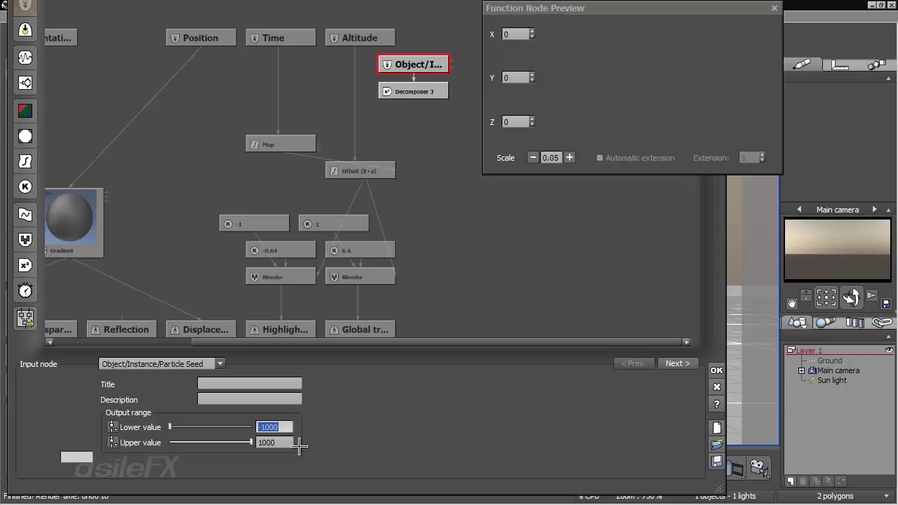
{"action": "type", "text": "-5"}
{"action": "key", "text": "Return"}
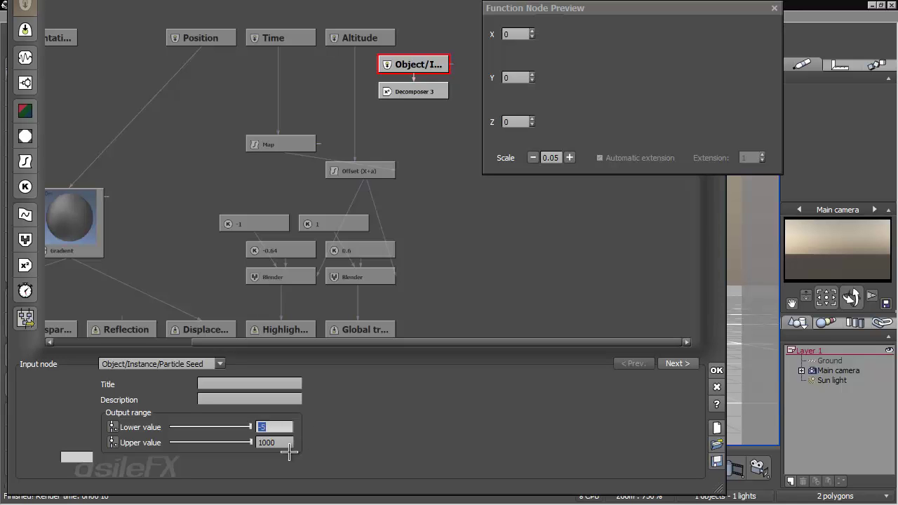
{"action": "double_click", "coordinate": [278, 442]}
{"action": "type", "text": "5"}
{"action": "key", "text": "Return"}
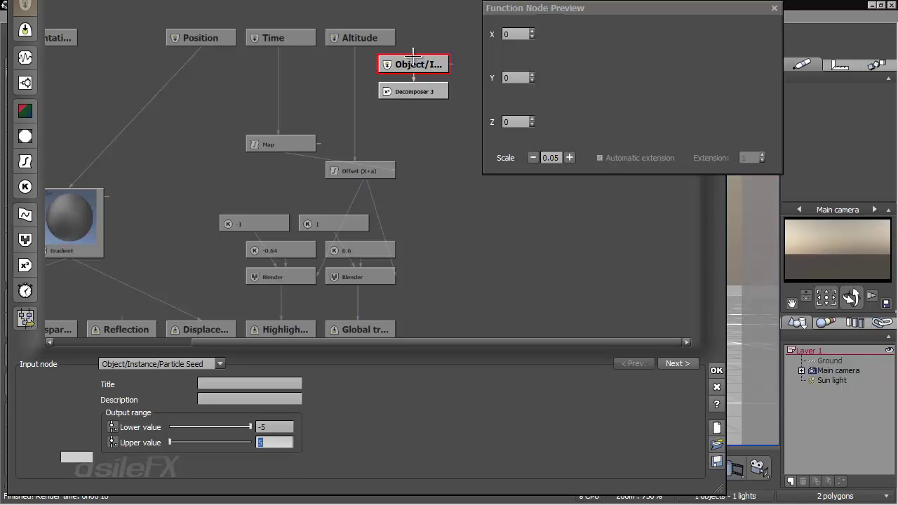
- Insert an Offset (X+a) filter between Altitude and the existing Offset node, and drive its offset from Decomposer 3
{"action": "left_click", "coordinate": [372, 118]}
{"action": "left_click", "coordinate": [356, 116]}
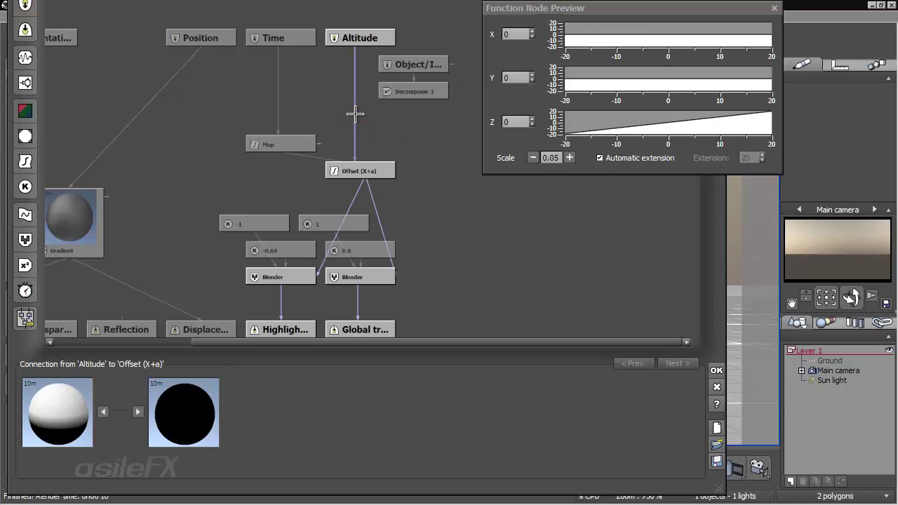
{"action": "left_click", "coordinate": [25, 161]}
{"action": "left_click_drag", "start_coordinate": [358, 121], "coordinate": [384, 121]}
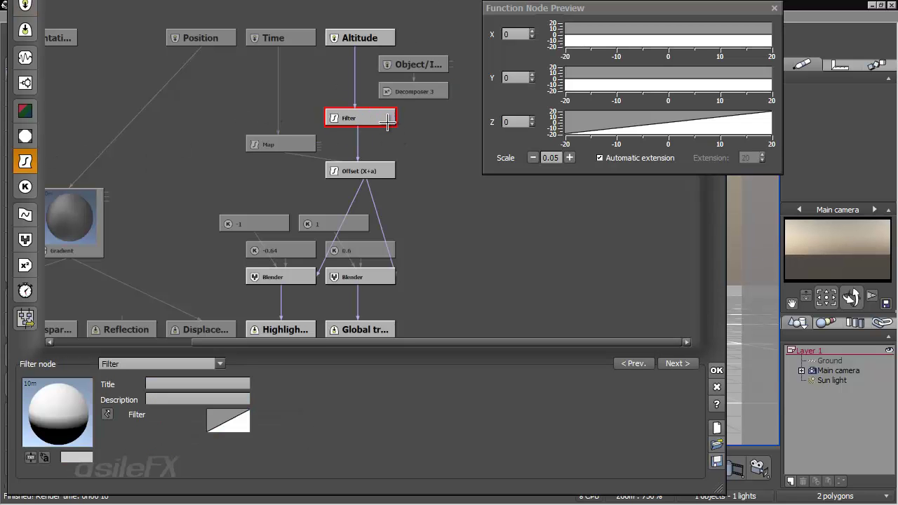
{"action": "left_click", "coordinate": [162, 364]}
{"action": "left_click", "coordinate": [180, 188]}
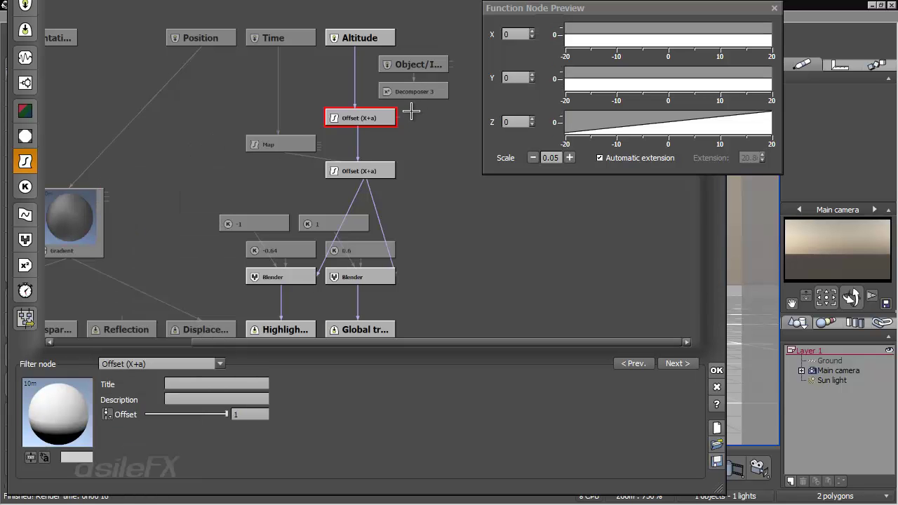
{"action": "left_click_drag", "start_coordinate": [400, 118], "coordinate": [430, 97]}
{"action": "left_click", "coordinate": [442, 129]}
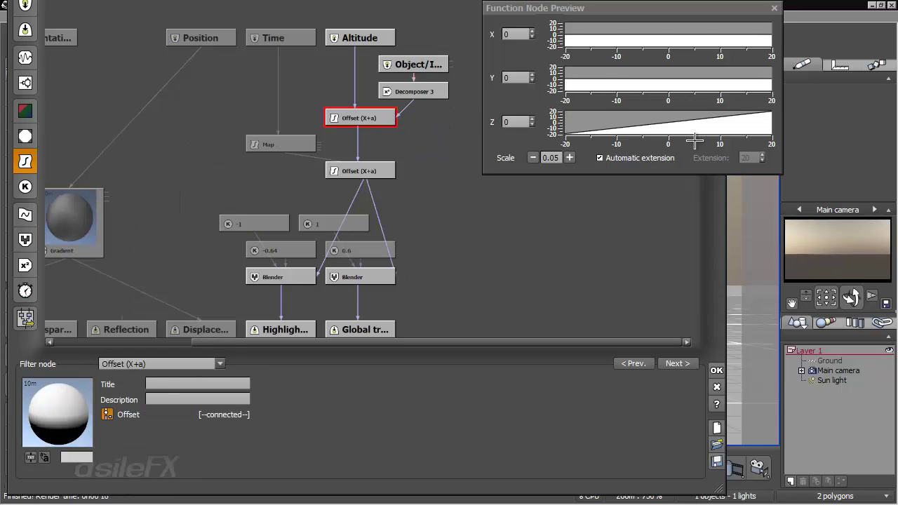
- Accept the function, material and atmosphere edits, and render the scene at 00:00:02-19
{"action": "left_click", "coordinate": [715, 371]}
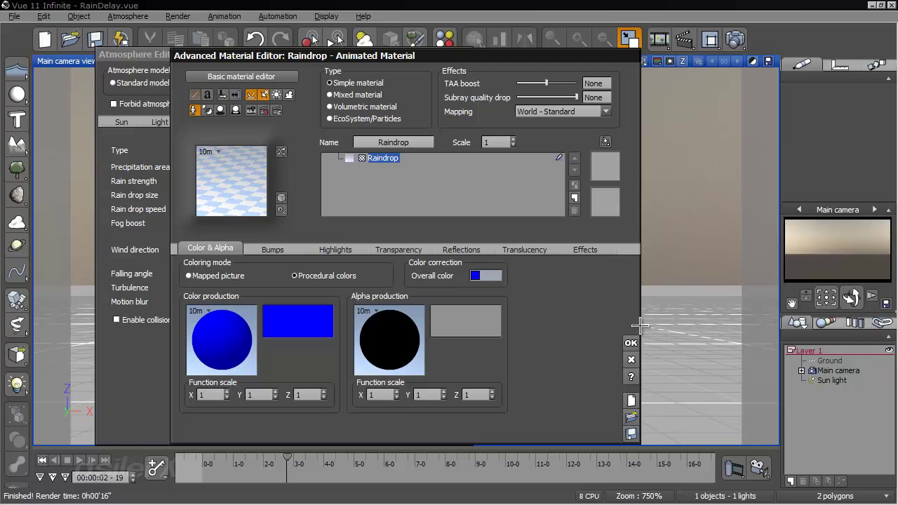
{"action": "left_click", "coordinate": [636, 336]}
{"action": "left_click", "coordinate": [463, 344]}
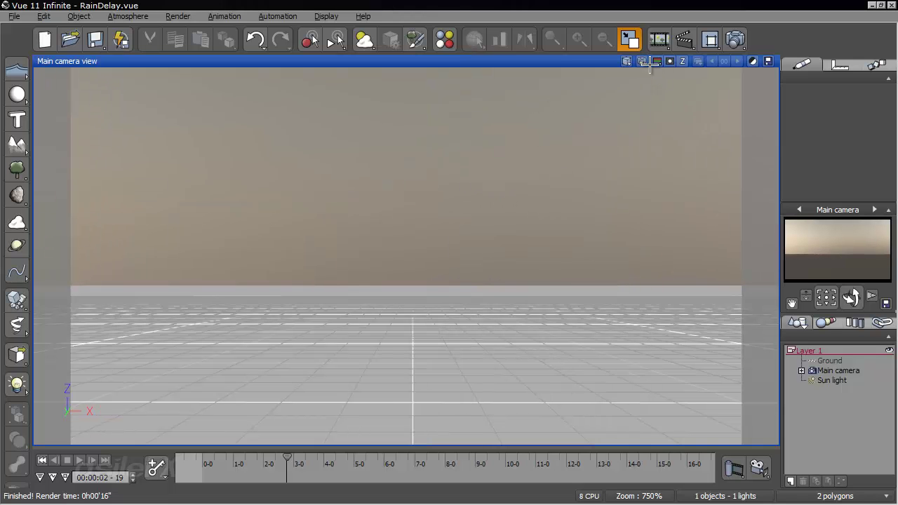
{"action": "left_click", "coordinate": [735, 42]}
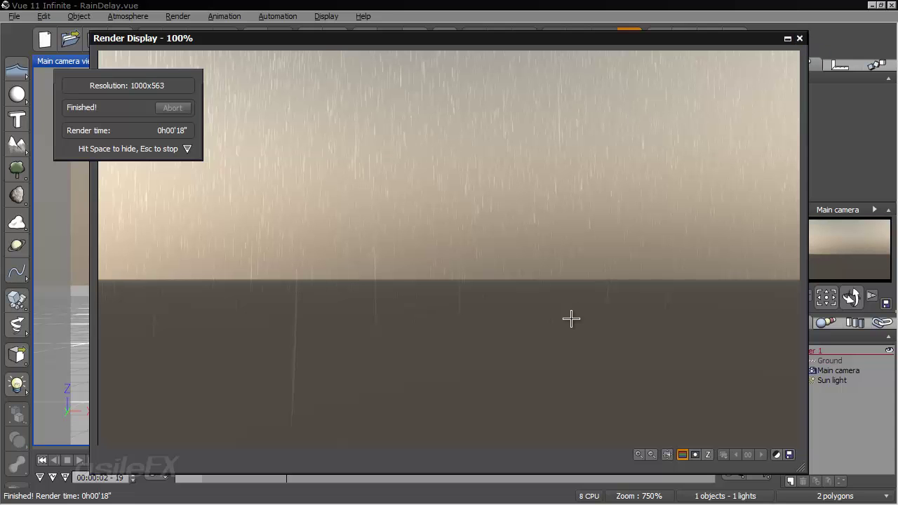
{"action": "left_click", "coordinate": [800, 38]}
- Move the current time back to 00:00:02-14 and render the scene at that frame
{"action": "left_click_drag", "start_coordinate": [286, 459], "coordinate": [275, 460]}
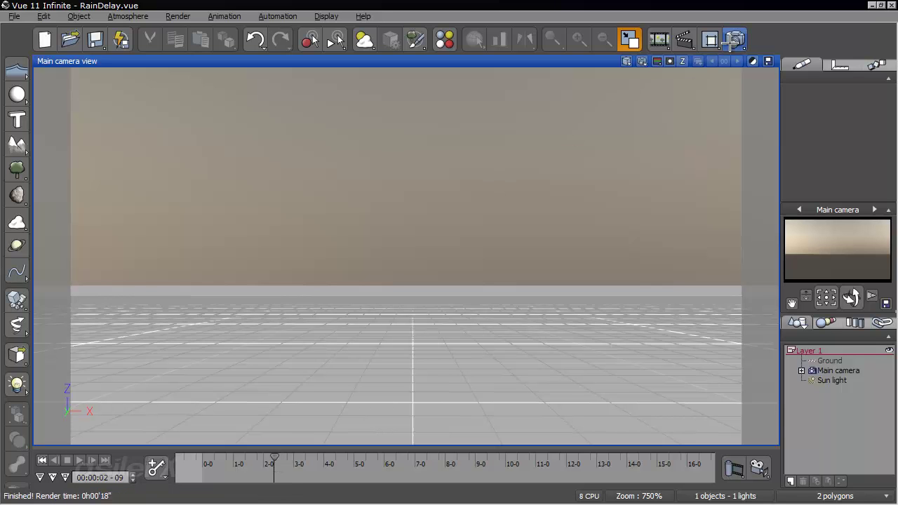
{"action": "left_click", "coordinate": [732, 42]}
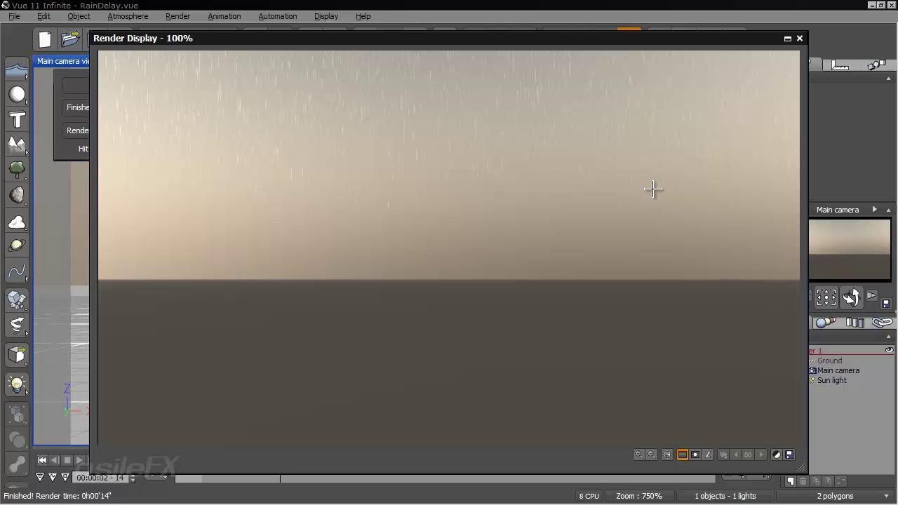
{"action": "left_click", "coordinate": [800, 38]}
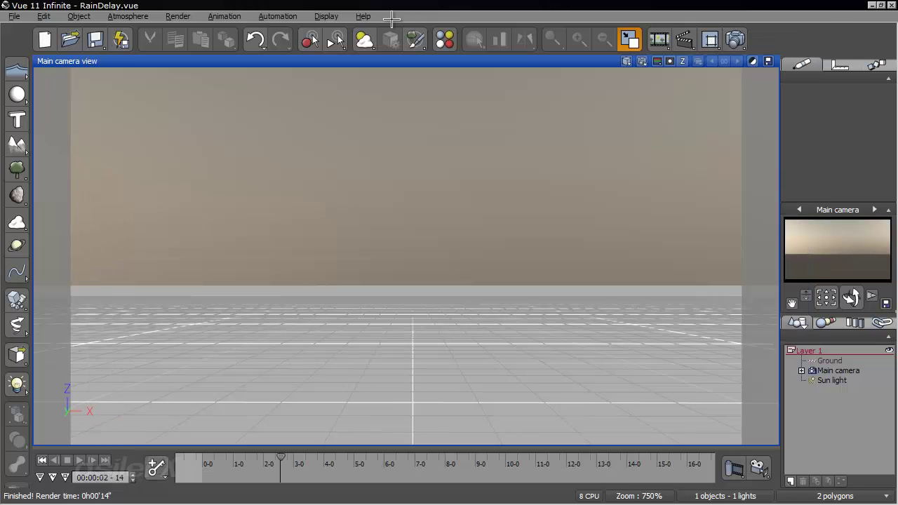
- Save the scene as a new file named RainDelay_02, using the same text for its title
{"action": "left_click", "coordinate": [14, 17]}
{"action": "left_click", "coordinate": [33, 89]}
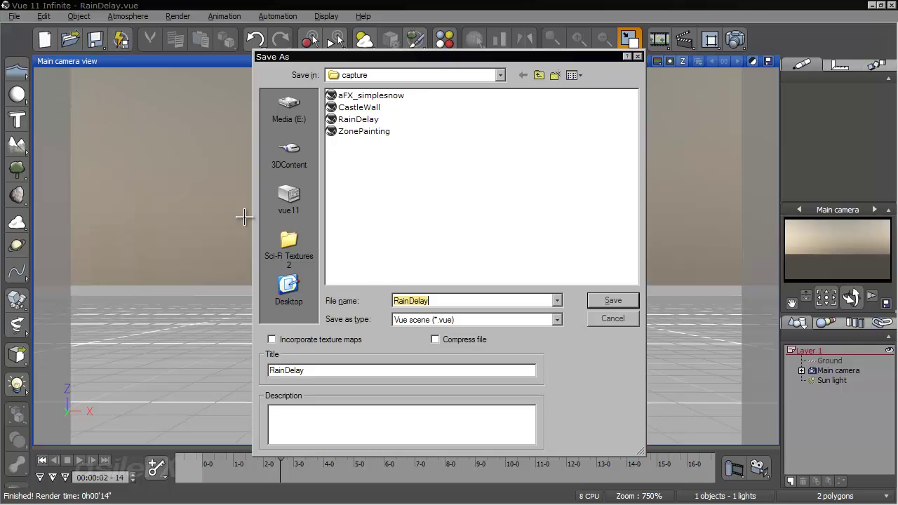
{"action": "left_click", "coordinate": [424, 301]}
{"action": "type", "text": "_02"}
{"action": "left_click_drag", "start_coordinate": [458, 300], "coordinate": [369, 301]}
{"action": "key", "text": "ctrl+c"}
{"action": "double_click", "coordinate": [320, 371]}
{"action": "key", "text": "ctrl+v"}
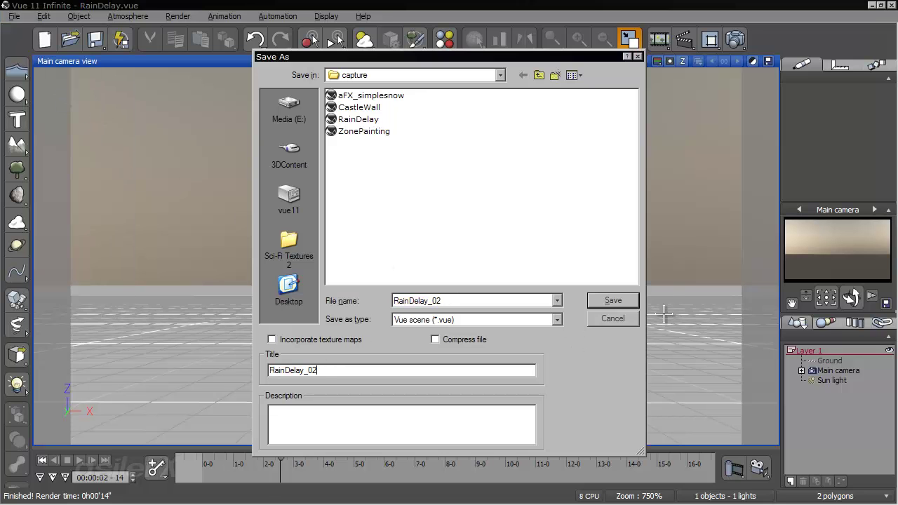
{"action": "left_click", "coordinate": [633, 300]}
- Reopen the Raindrop material from the Atmosphere Editor and open its alpha production function
{"action": "left_click", "coordinate": [128, 16]}
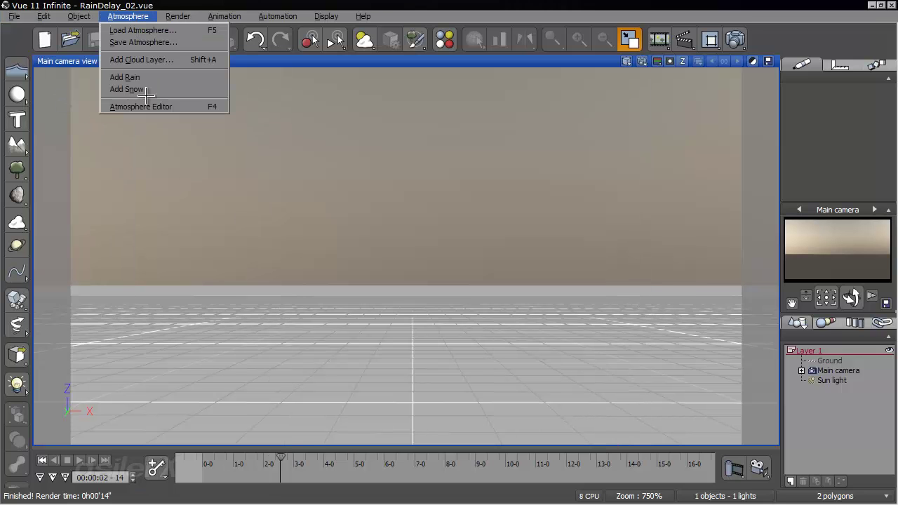
{"action": "left_click", "coordinate": [150, 104]}
{"action": "right_click", "coordinate": [355, 181]}
{"action": "left_click", "coordinate": [379, 191]}
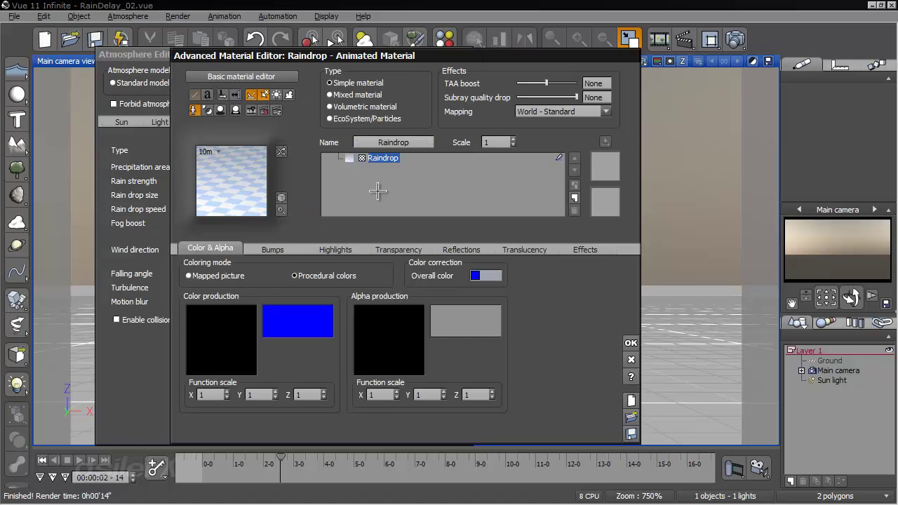
{"action": "double_click", "coordinate": [399, 335]}
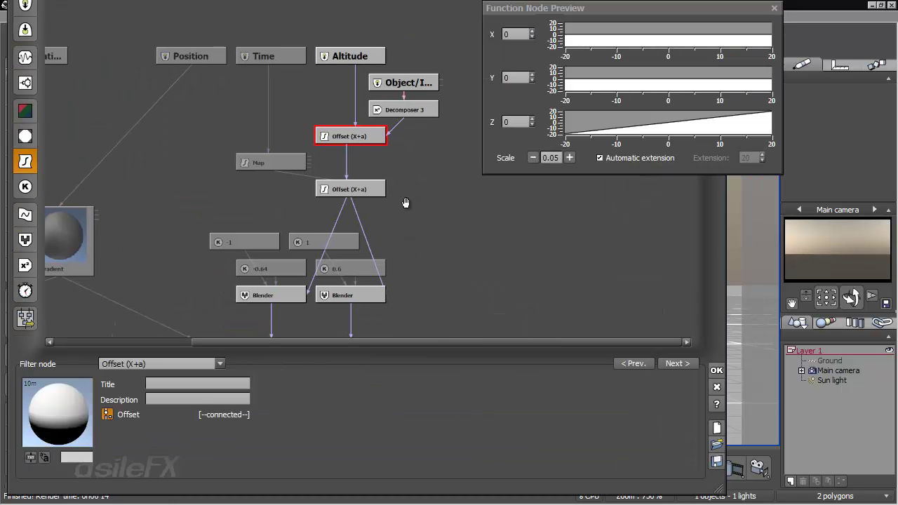
- Move the second Offset node closer to the first and place a Floor filter between it and the two Blenders
{"action": "left_click", "coordinate": [354, 202]}
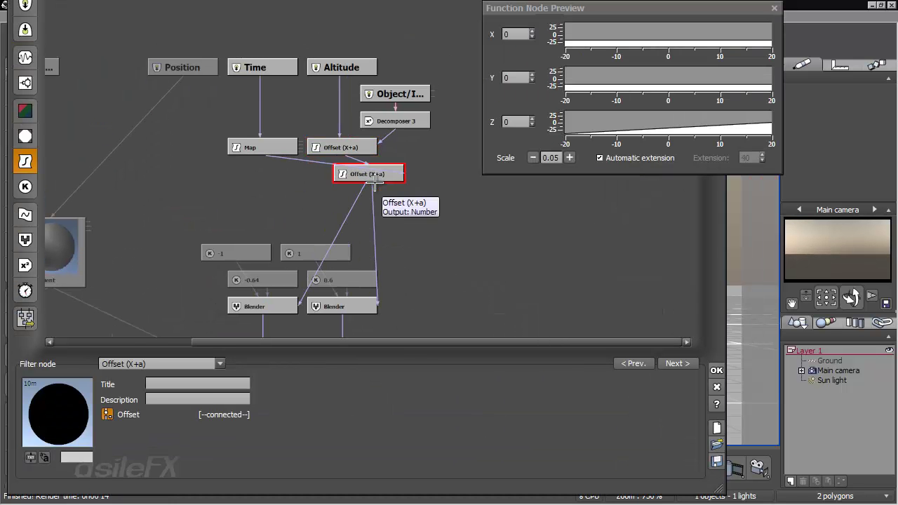
{"action": "left_click", "coordinate": [402, 211]}
{"action": "right_click", "coordinate": [417, 222]}
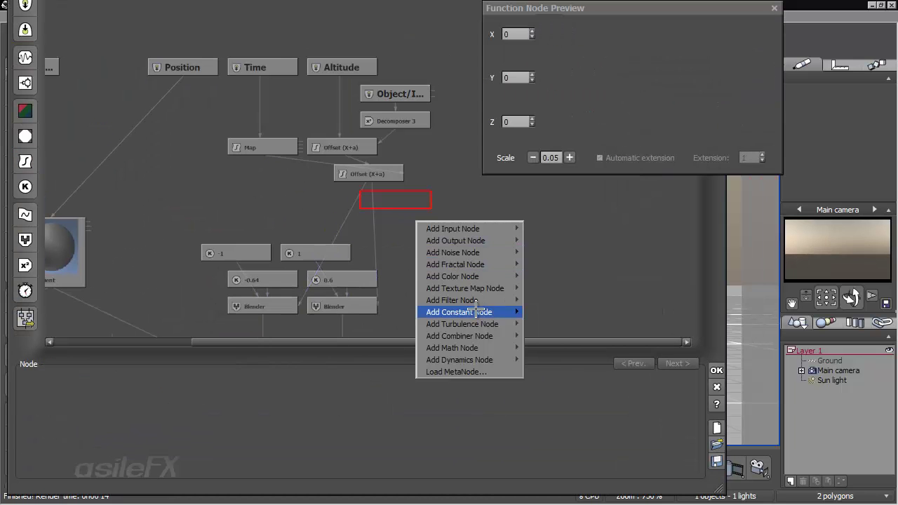
{"action": "mouse_move", "coordinate": [488, 300]}
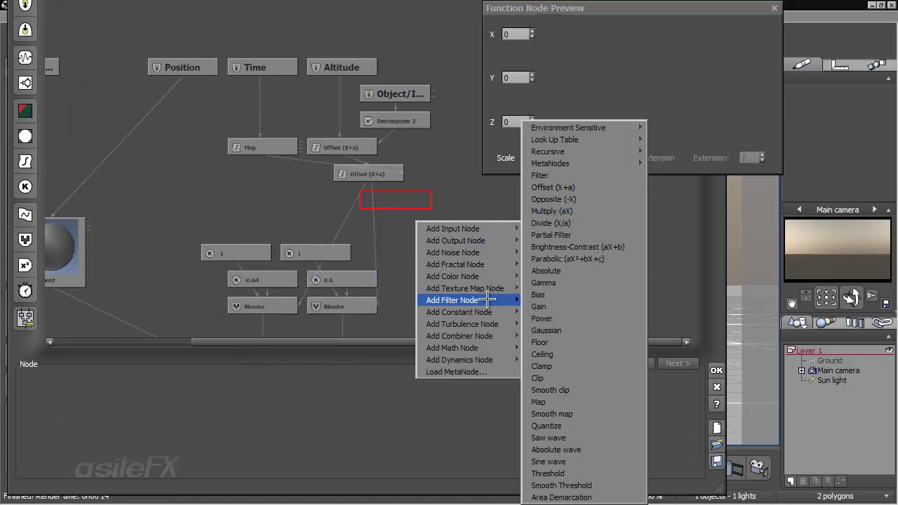
{"action": "left_click", "coordinate": [596, 342]}
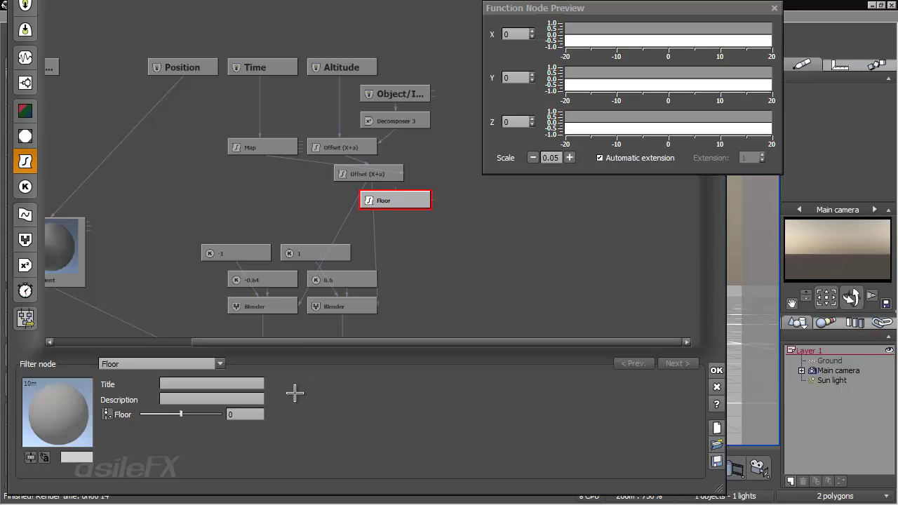
{"action": "mouse_move", "coordinate": [401, 183]}
{"action": "left_mouse_down"}
{"action": "mouse_move", "coordinate": [368, 193]}
{"action": "mouse_move", "coordinate": [394, 201]}
{"action": "mouse_move", "coordinate": [369, 201]}
{"action": "mouse_move", "coordinate": [397, 200]}
{"action": "mouse_move", "coordinate": [403, 181]}
{"action": "mouse_move", "coordinate": [373, 239]}
{"action": "mouse_move", "coordinate": [412, 189]}
{"action": "mouse_move", "coordinate": [378, 174]}
{"action": "mouse_move", "coordinate": [404, 200]}
{"action": "left_mouse_up"}
{"action": "left_click", "coordinate": [342, 306]}
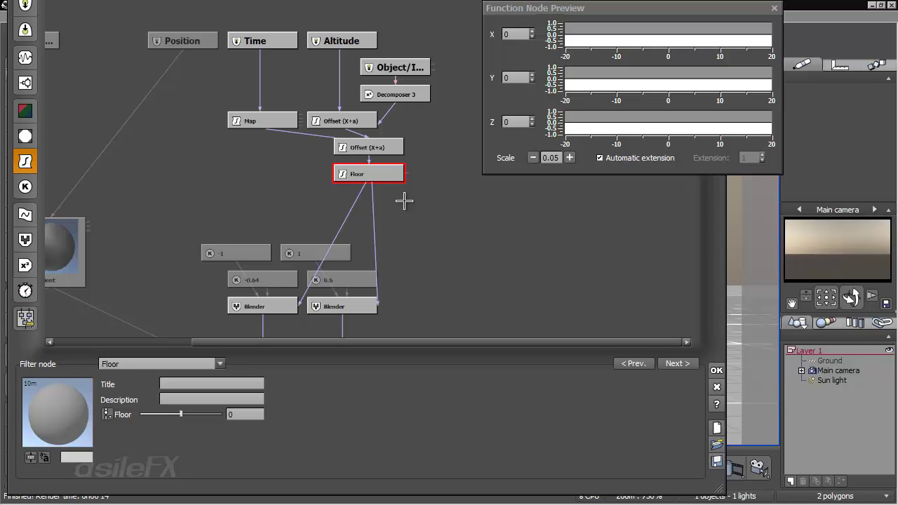
- Add a Ceil math node directly below Floor, route it to both Blenders, and accept the function
{"action": "left_click", "coordinate": [403, 198]}
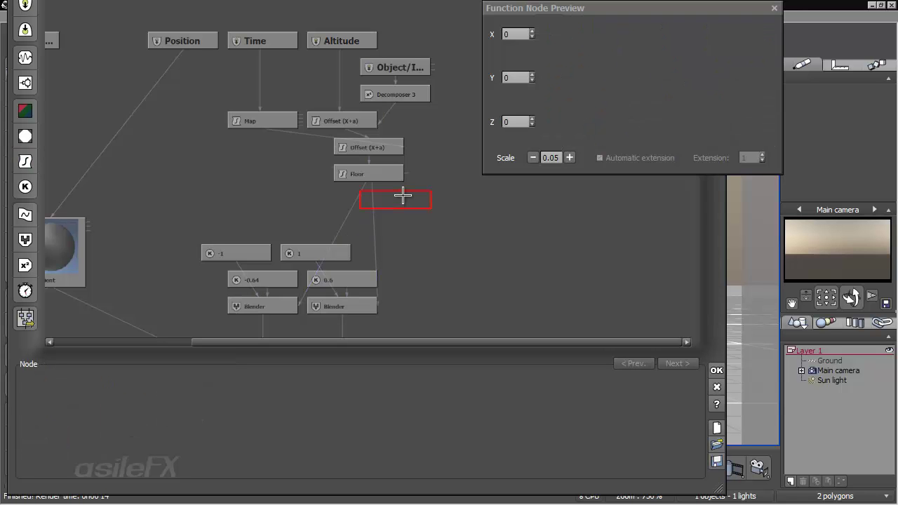
{"action": "left_click", "coordinate": [26, 265]}
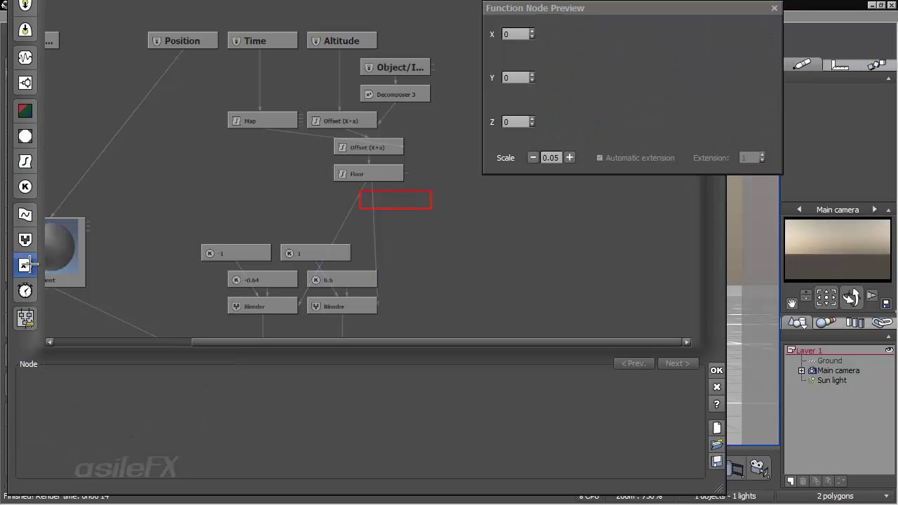
{"action": "left_click", "coordinate": [155, 363]}
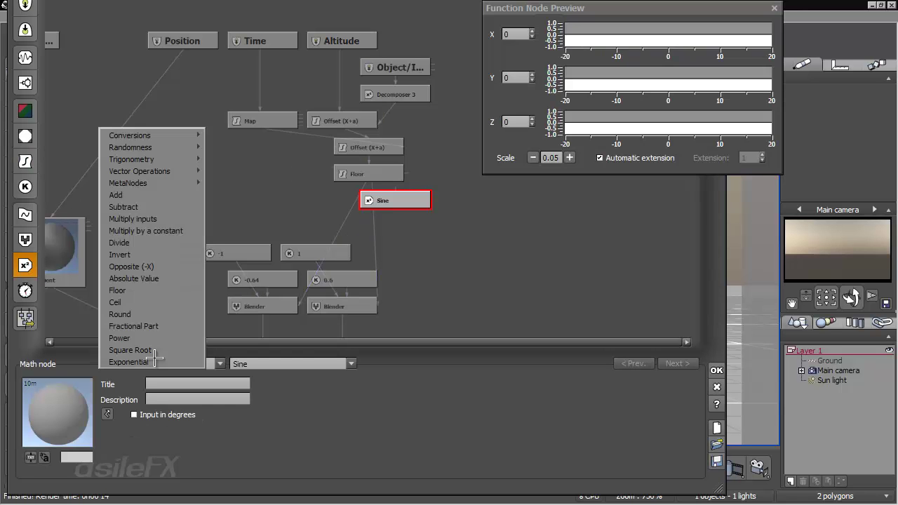
{"action": "left_click", "coordinate": [166, 301]}
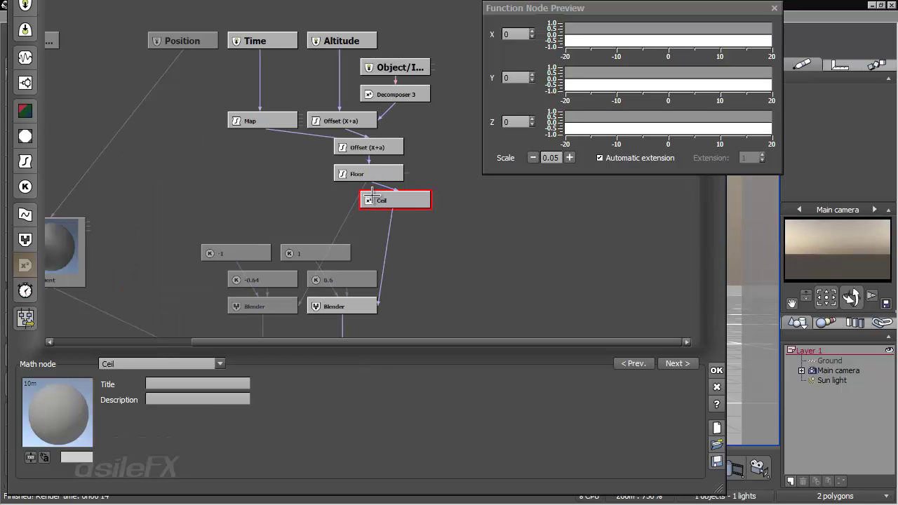
{"action": "left_click_drag", "start_coordinate": [392, 194], "coordinate": [365, 196]}
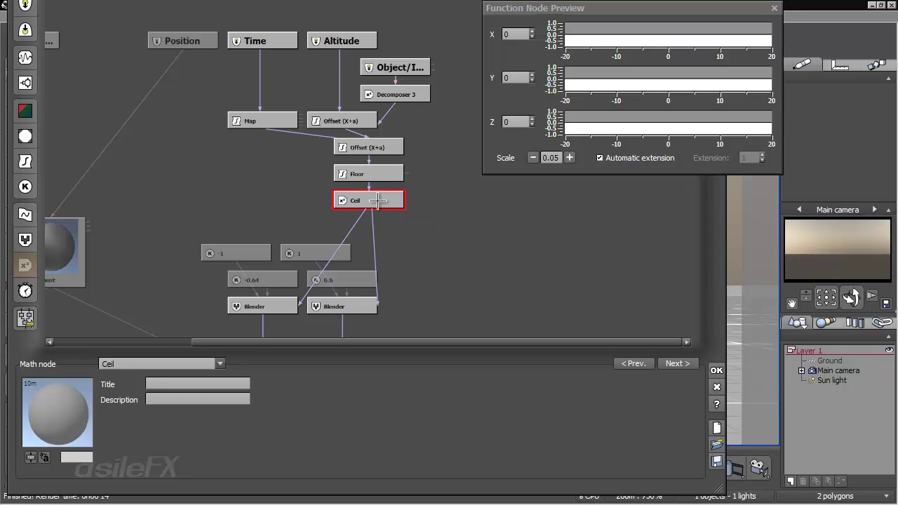
{"action": "left_click", "coordinate": [210, 363]}
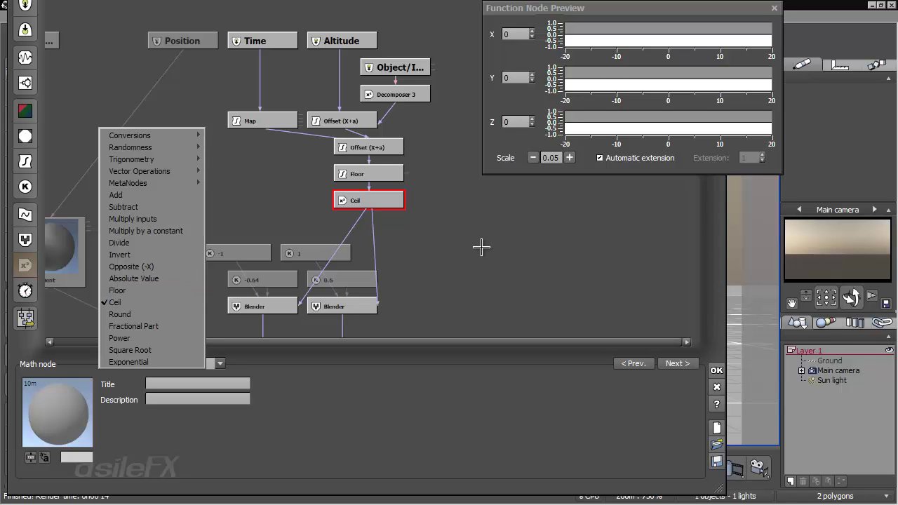
{"action": "left_click", "coordinate": [465, 204]}
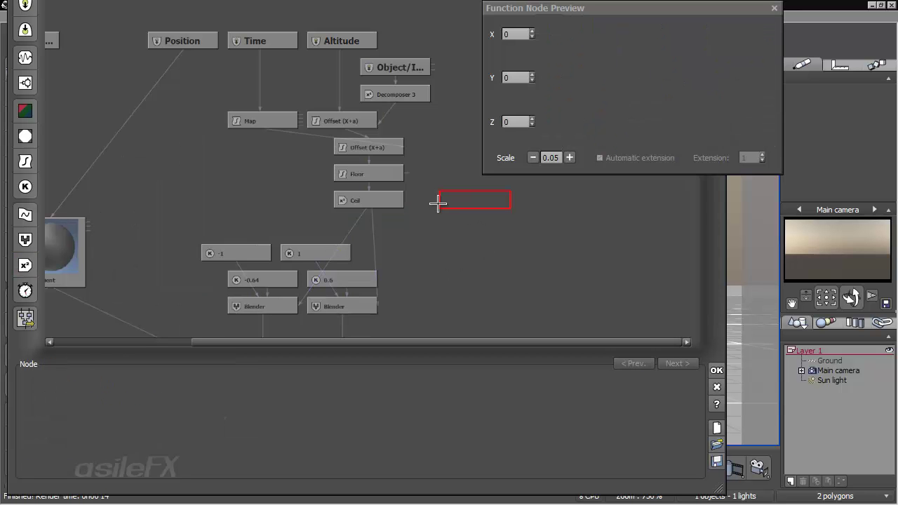
{"action": "left_click", "coordinate": [716, 369]}
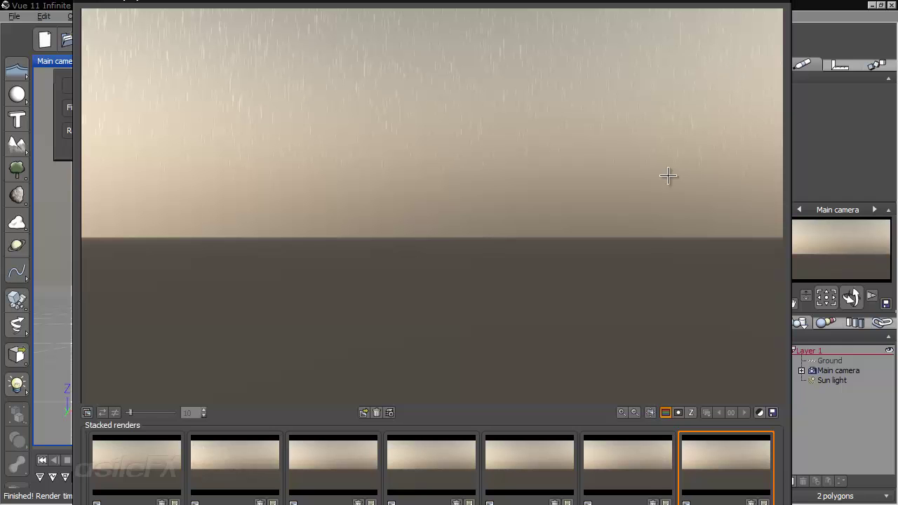
- Compare the two most recent stacked renders of the rain by switching between them, and close the render display
{"action": "left_click", "coordinate": [650, 479]}
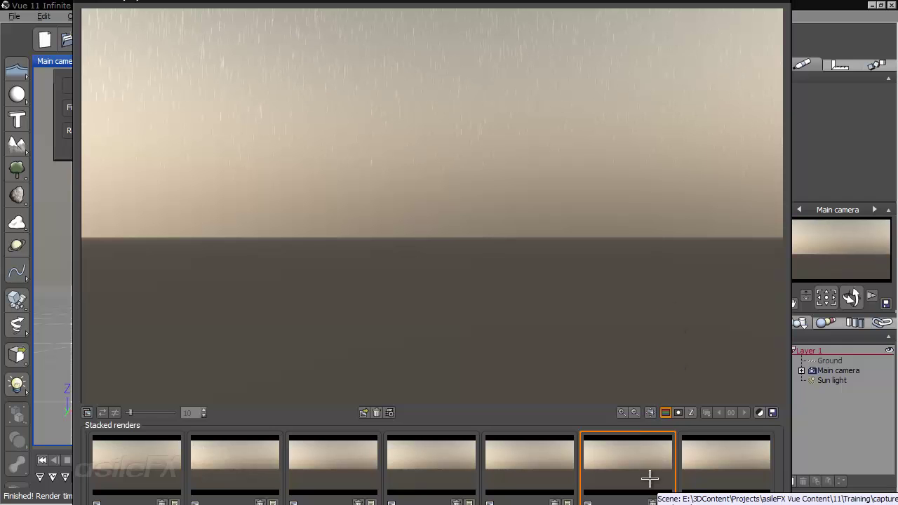
{"action": "left_click", "coordinate": [710, 475]}
{"action": "left_click", "coordinate": [641, 475]}
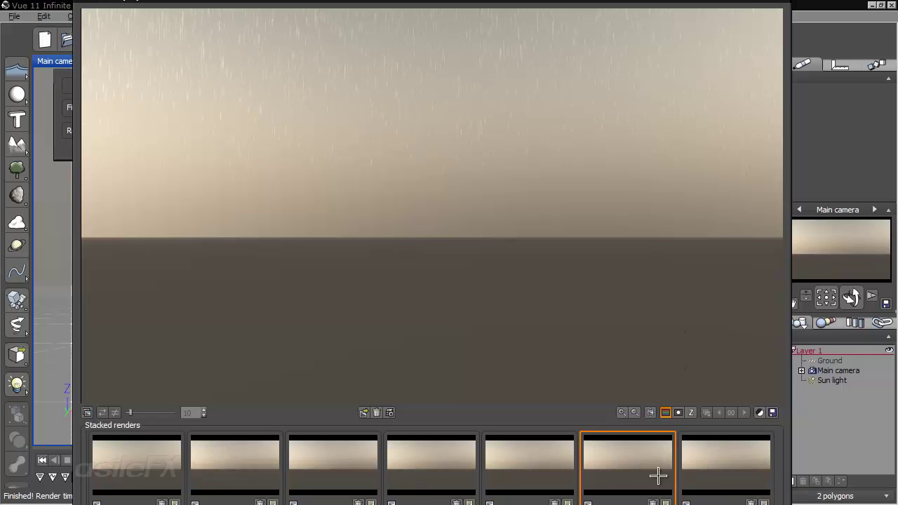
{"action": "left_click", "coordinate": [714, 466]}
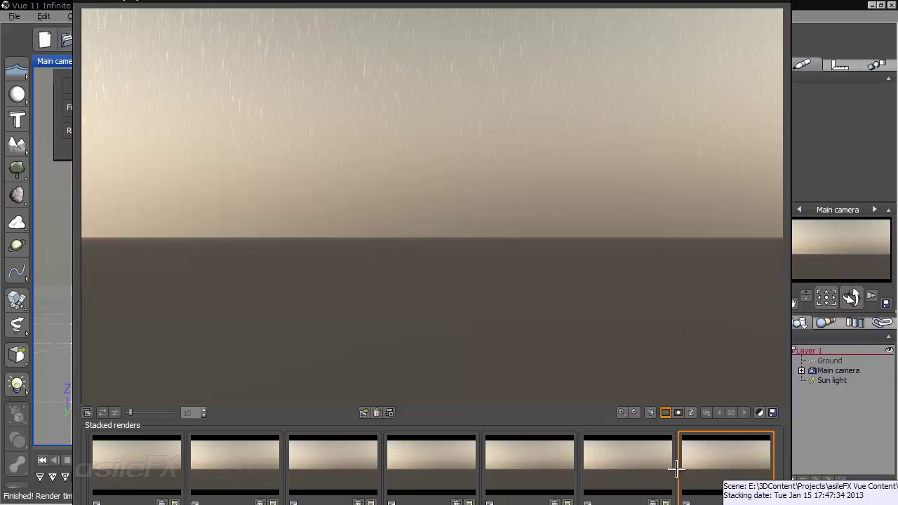
{"action": "left_click", "coordinate": [642, 469]}
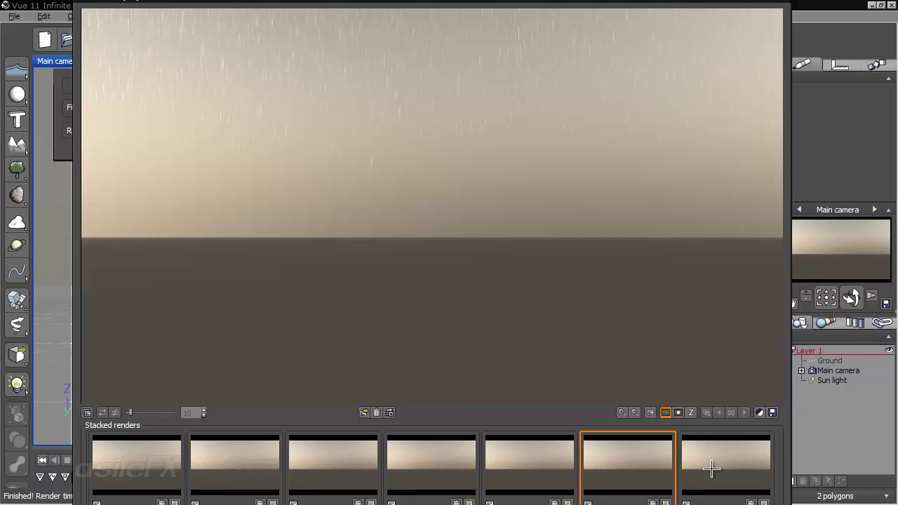
{"action": "left_click", "coordinate": [712, 468]}
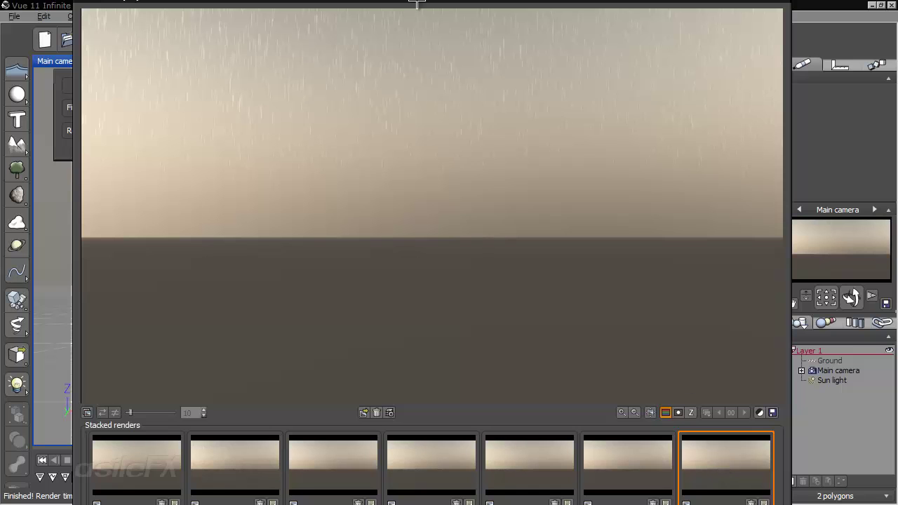
{"action": "left_click_drag", "start_coordinate": [529, 5], "coordinate": [526, 12]}
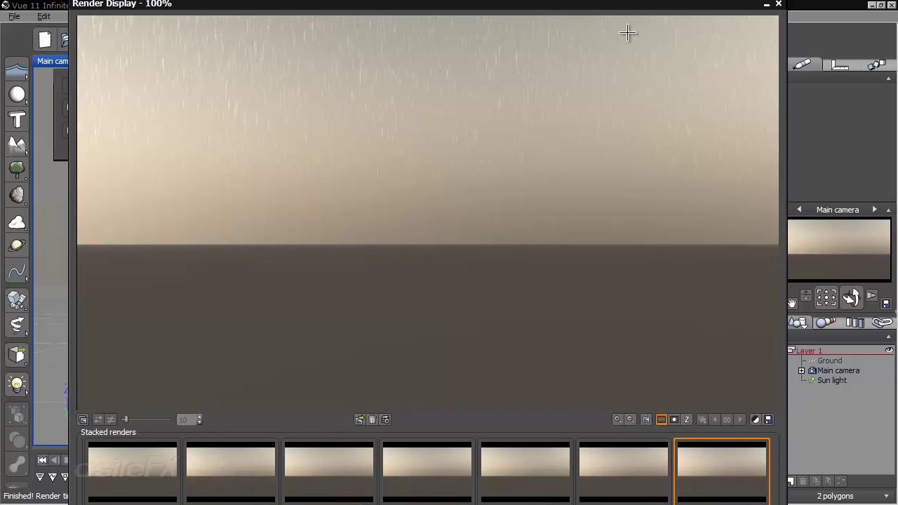
{"action": "left_click", "coordinate": [778, 5]}
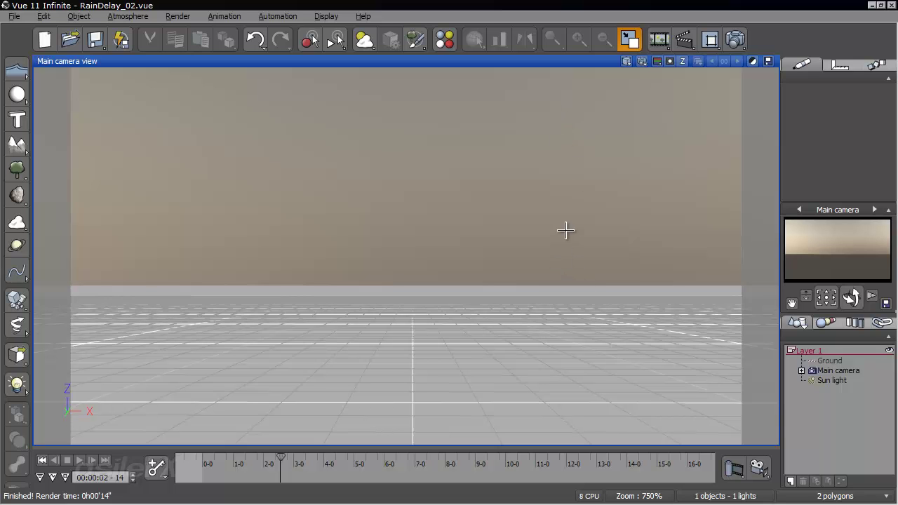
- Reopen the Raindrop material from the Atmosphere Editor and open its alpha production function
{"action": "left_click", "coordinate": [132, 16]}
{"action": "left_click", "coordinate": [196, 106]}
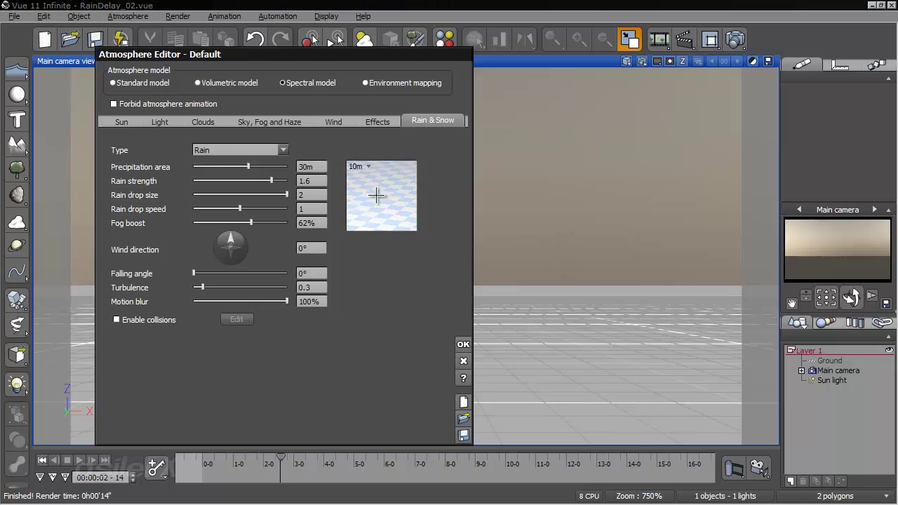
{"action": "double_click", "coordinate": [390, 205]}
{"action": "double_click", "coordinate": [387, 351]}
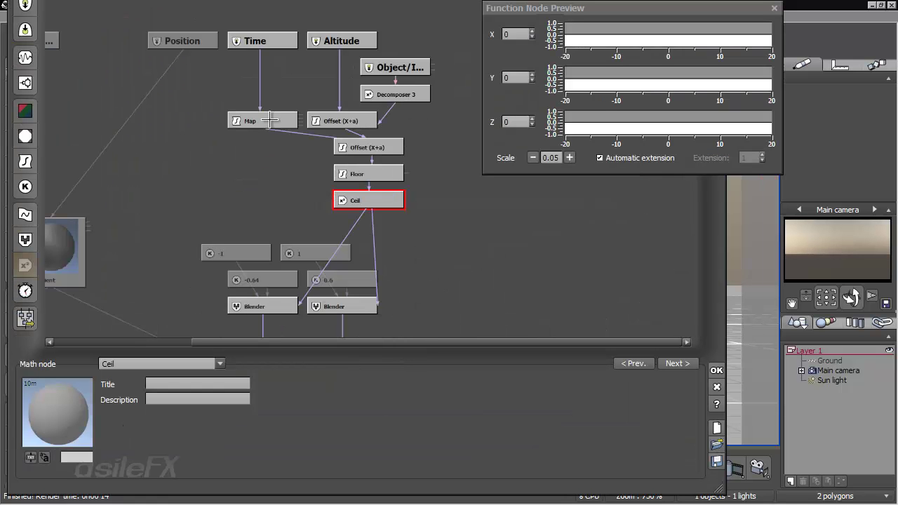
- Set the upper value of the Map node's input range to 4.5 and accept the function
{"action": "left_click", "coordinate": [279, 123]}
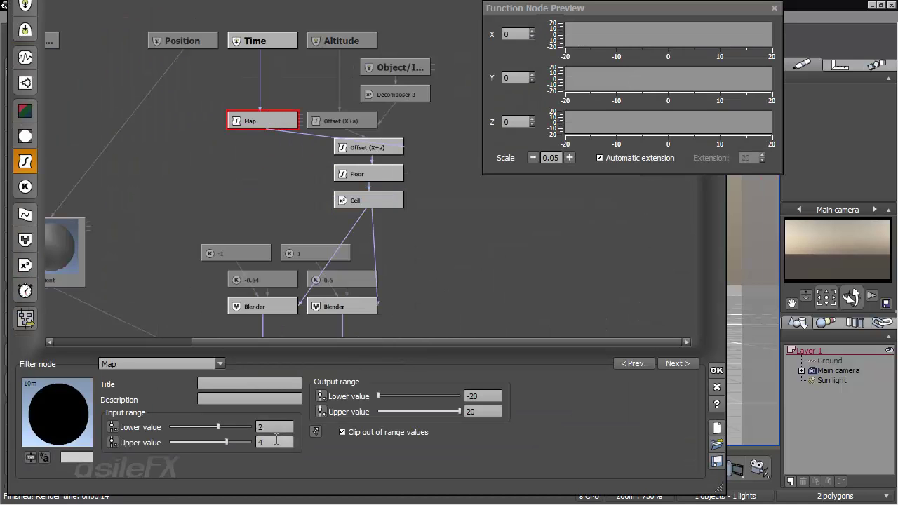
{"action": "double_click", "coordinate": [273, 427]}
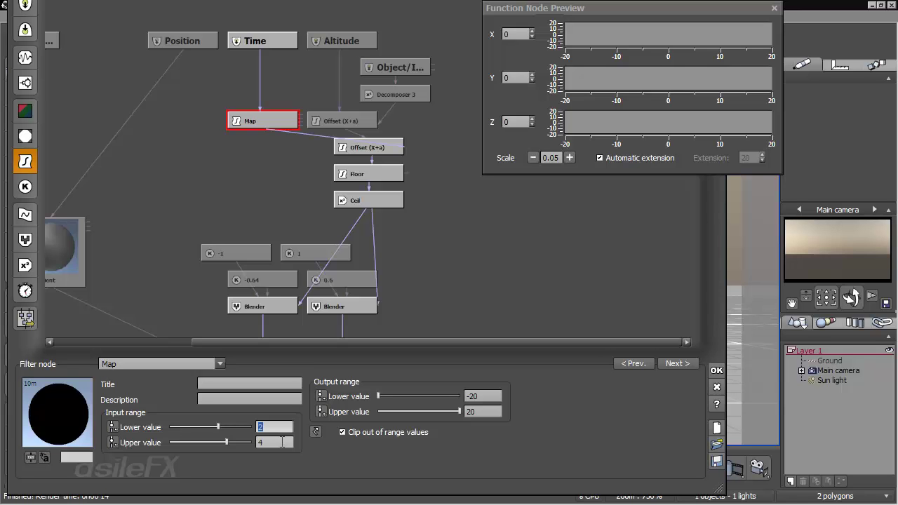
{"action": "left_click", "coordinate": [282, 442]}
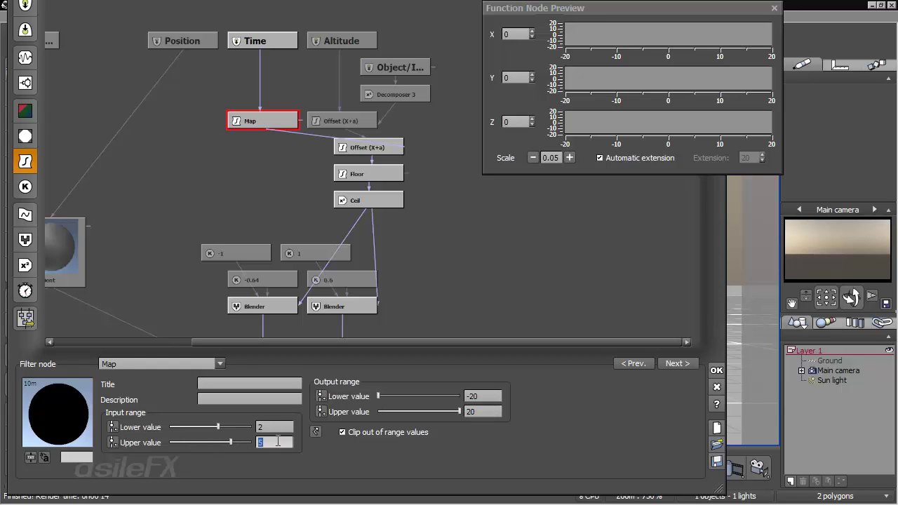
{"action": "left_click", "coordinate": [494, 415]}
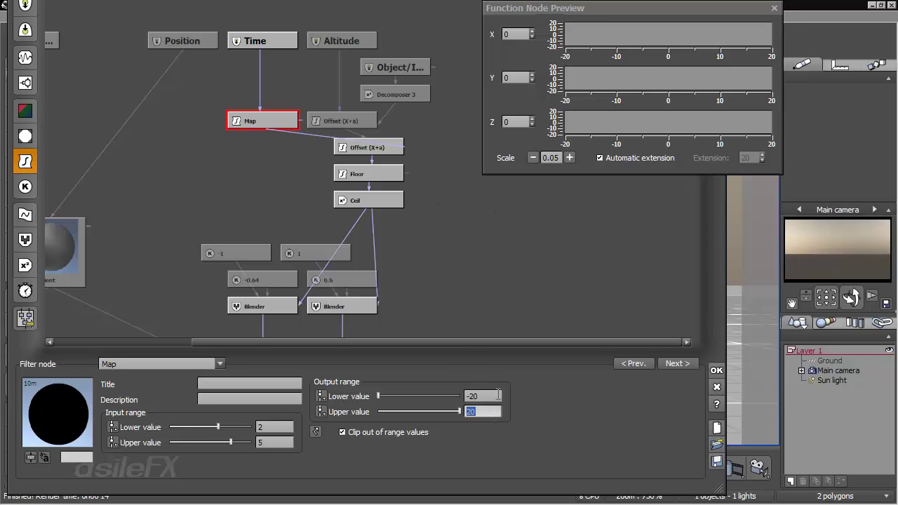
{"action": "left_click", "coordinate": [272, 442]}
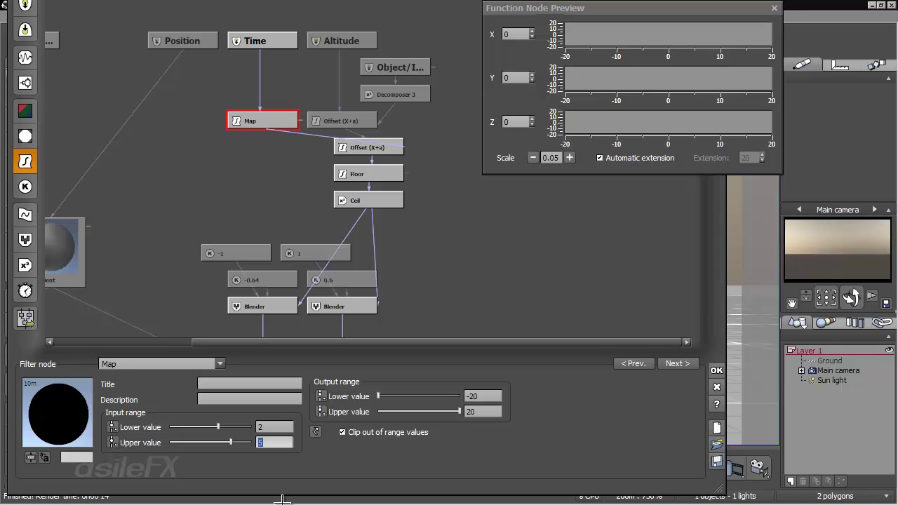
{"action": "type", "text": "4.5"}
{"action": "key", "text": "Return"}
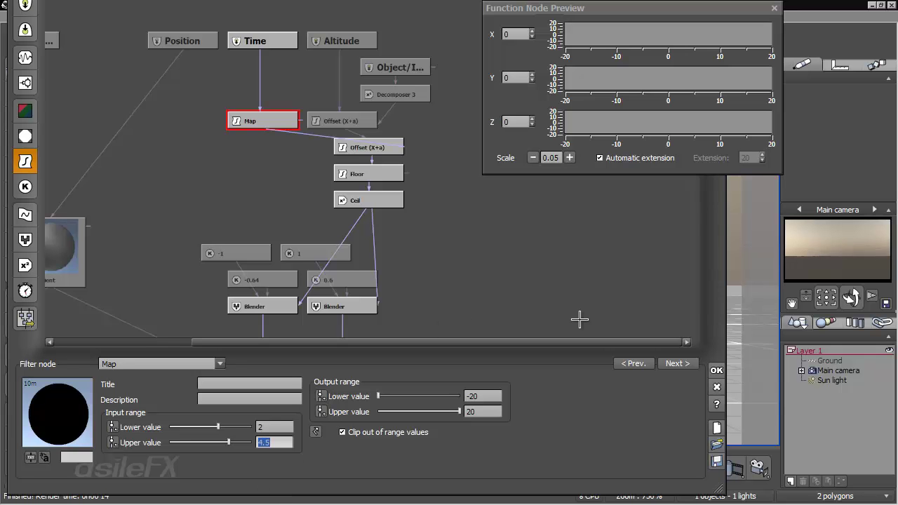
{"action": "left_click", "coordinate": [716, 370]}
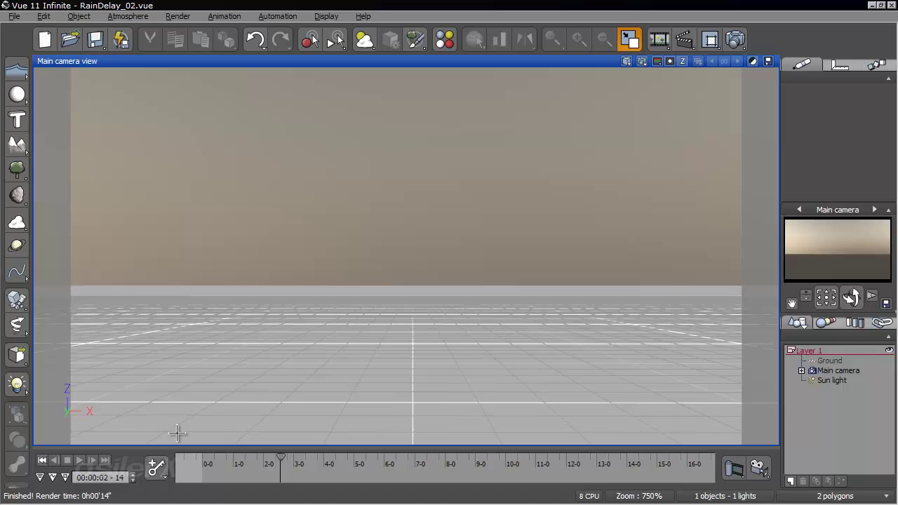
- Open the Atmosphere Editor's Raindrop material again for editing and bring up its alpha production function
{"action": "left_click", "coordinate": [118, 17]}
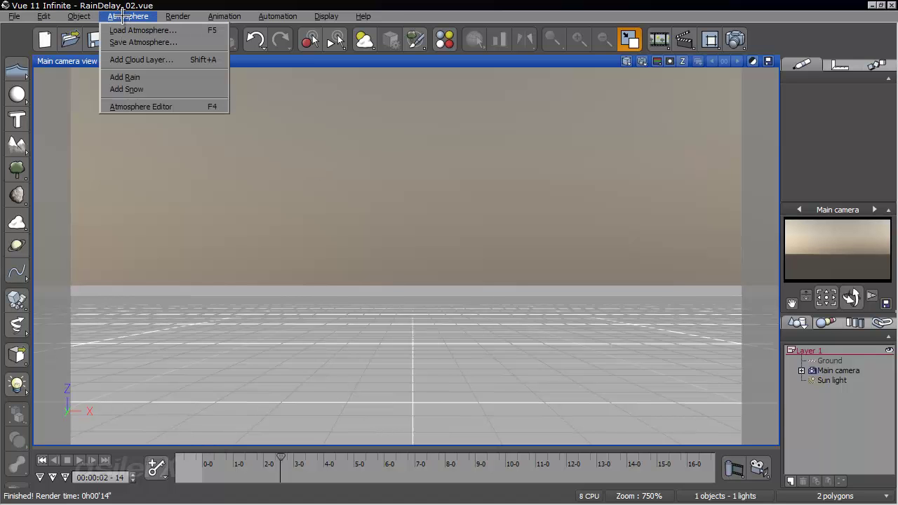
{"action": "left_click", "coordinate": [170, 106]}
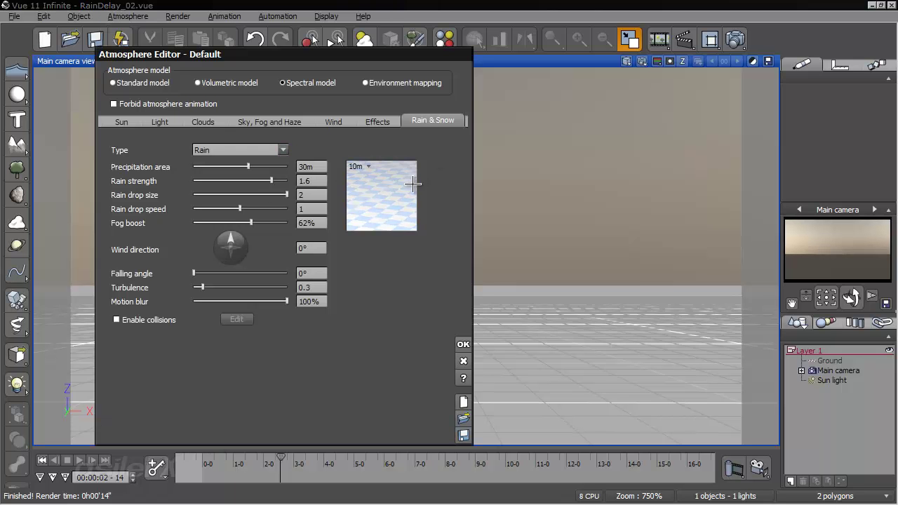
{"action": "right_click", "coordinate": [375, 202]}
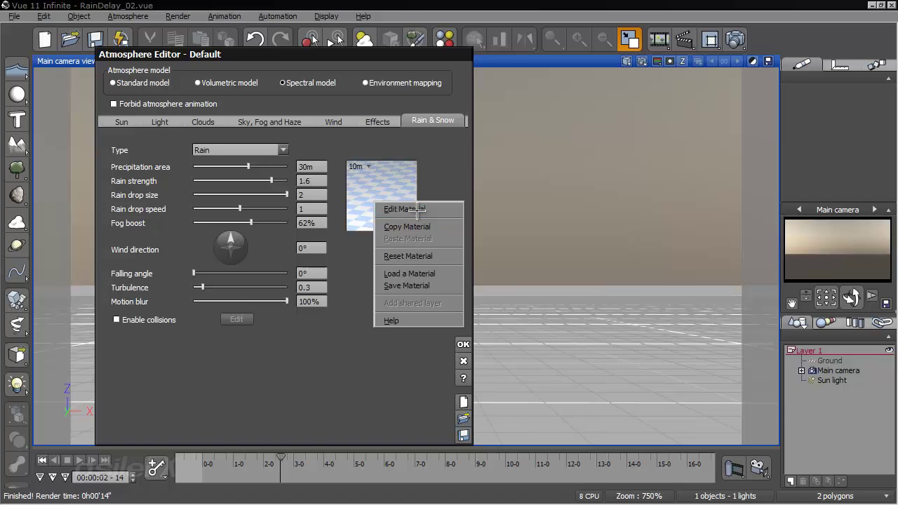
{"action": "left_click", "coordinate": [411, 209]}
{"action": "right_click", "coordinate": [379, 327]}
{"action": "left_click", "coordinate": [410, 332]}
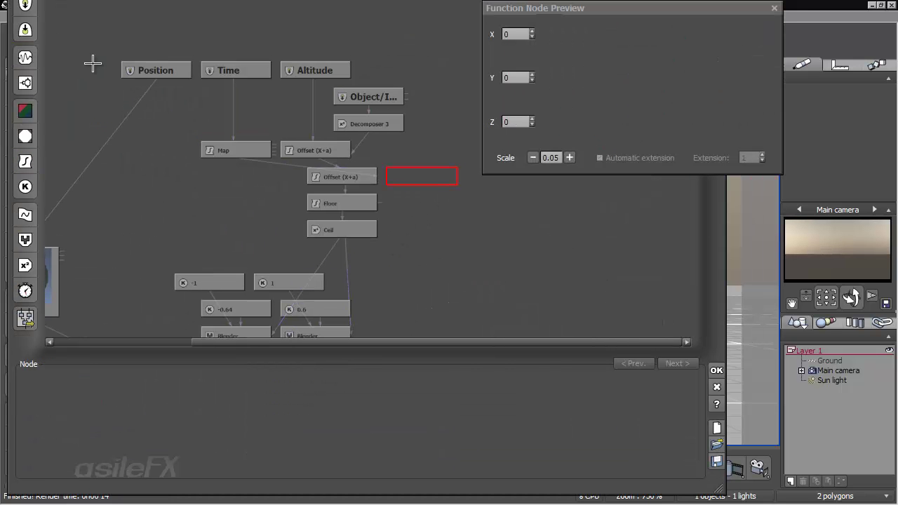
- Add a noise node beside the second Offset node and set it to the Step (smooth) math pattern
{"action": "left_click", "coordinate": [25, 58]}
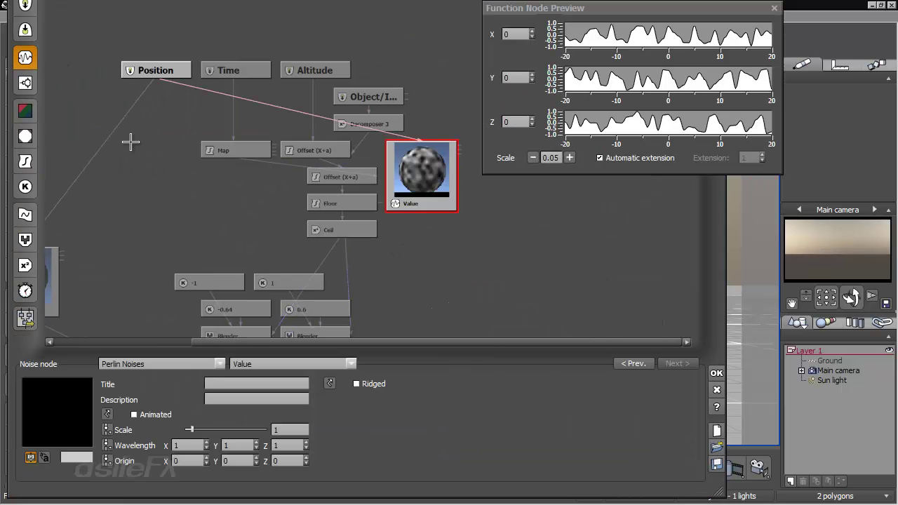
{"action": "left_click", "coordinate": [196, 361]}
{"action": "mouse_move", "coordinate": [168, 437]}
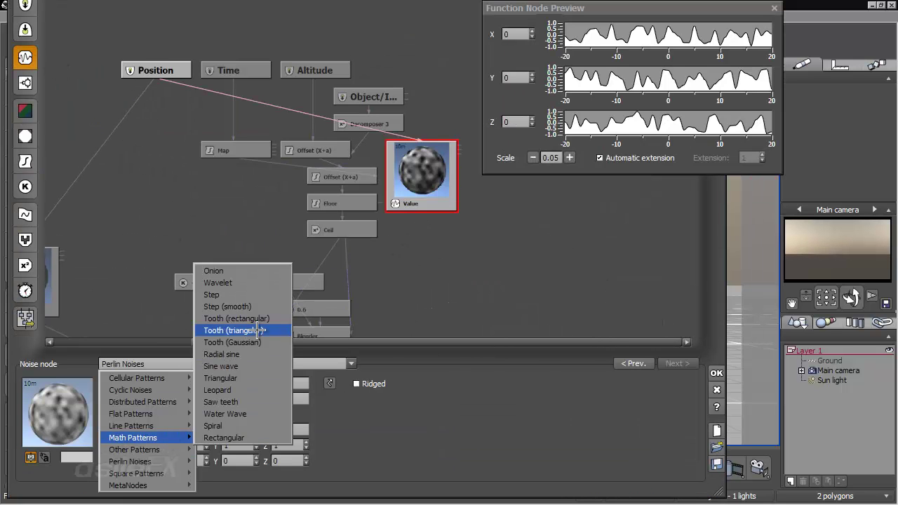
{"action": "left_click", "coordinate": [261, 295]}
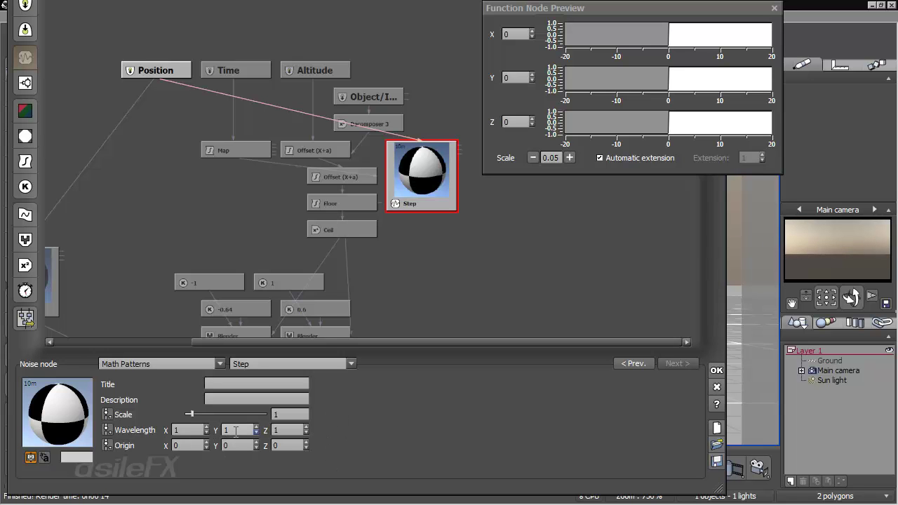
{"action": "left_click", "coordinate": [270, 364]}
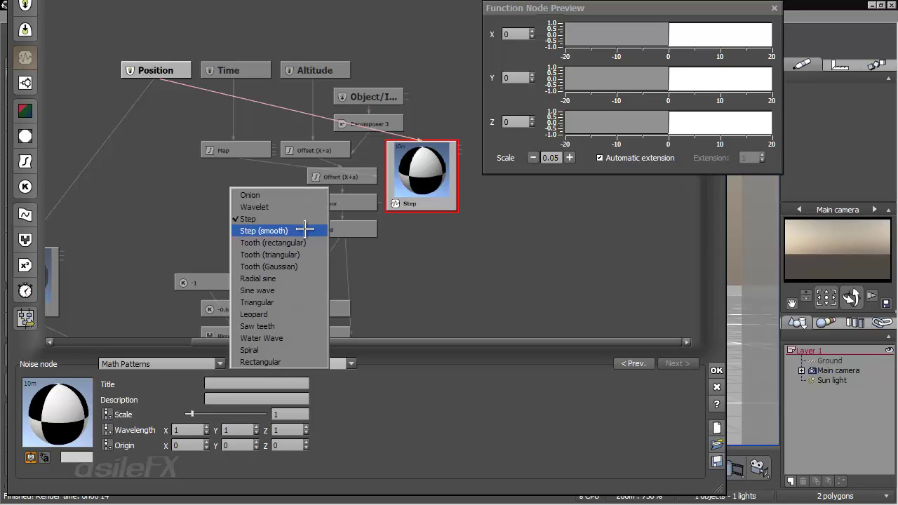
{"action": "left_click", "coordinate": [264, 230]}
- Set the Step (smooth) node's Y and Z wavelengths to 0
{"action": "double_click", "coordinate": [228, 430]}
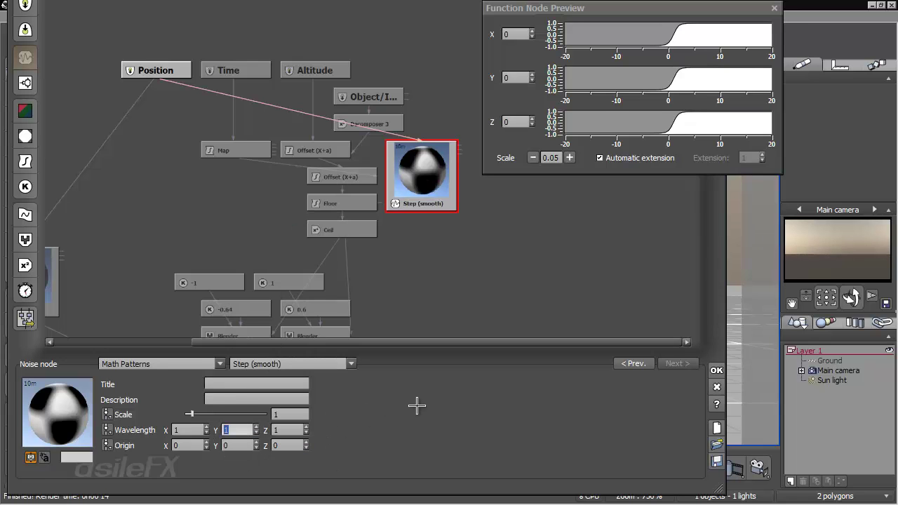
{"action": "type", "text": "0"}
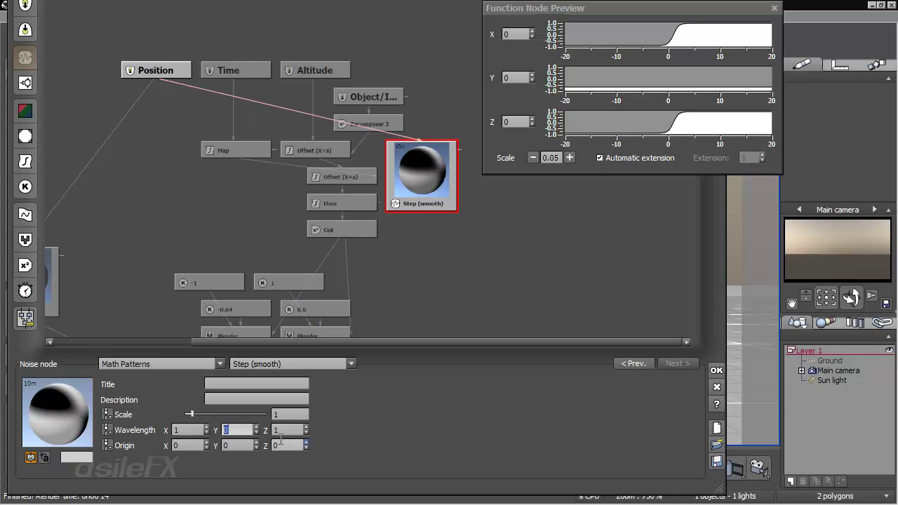
{"action": "double_click", "coordinate": [291, 430]}
{"action": "type", "text": "0"}
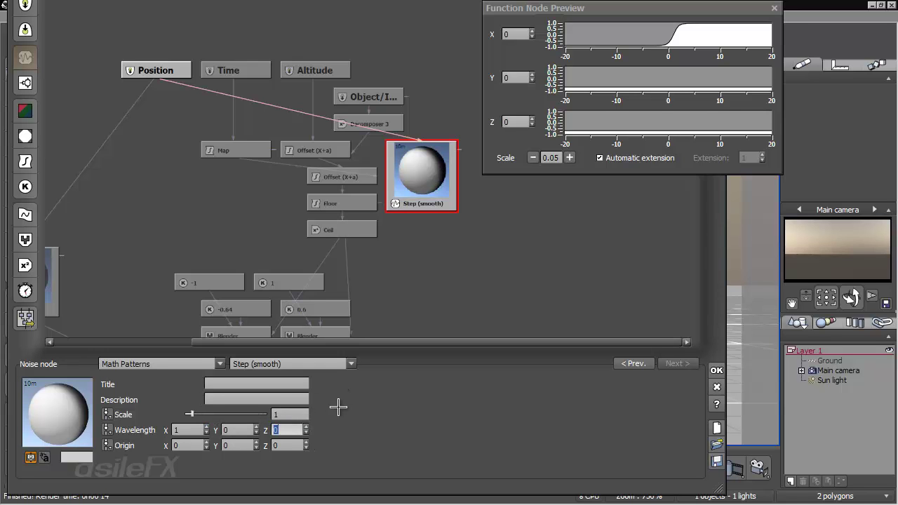
- Move the Step (smooth) node away from the Offset nodes and raise its scale to about 6.14
{"action": "left_click", "coordinate": [288, 414]}
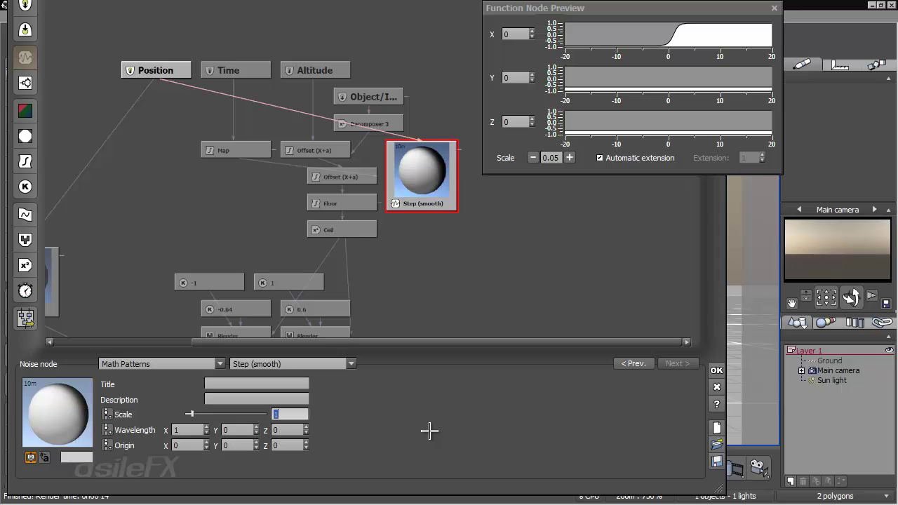
{"action": "left_click_drag", "start_coordinate": [418, 167], "coordinate": [445, 193]}
{"action": "left_click_drag", "start_coordinate": [190, 414], "coordinate": [243, 408]}
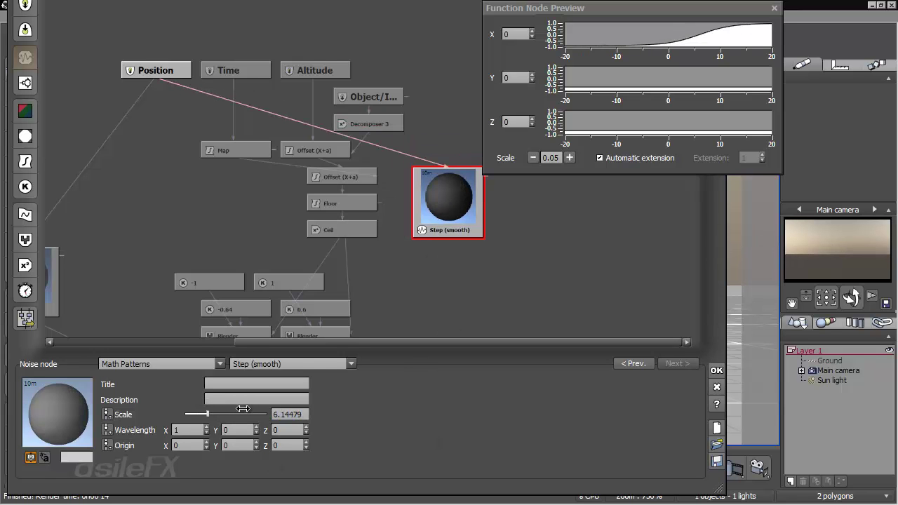
- Try the rectangular, triangular and Gaussian Tooth patterns and plain Step on the noise node, with scales of about 1.4 and 3.8
{"action": "left_click", "coordinate": [286, 364]}
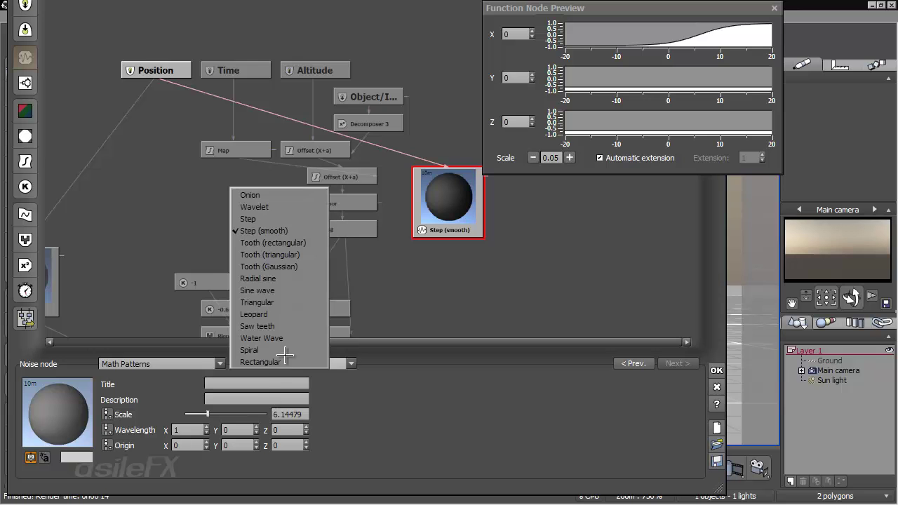
{"action": "left_click", "coordinate": [320, 242]}
{"action": "left_click_drag", "start_coordinate": [207, 414], "coordinate": [245, 414]}
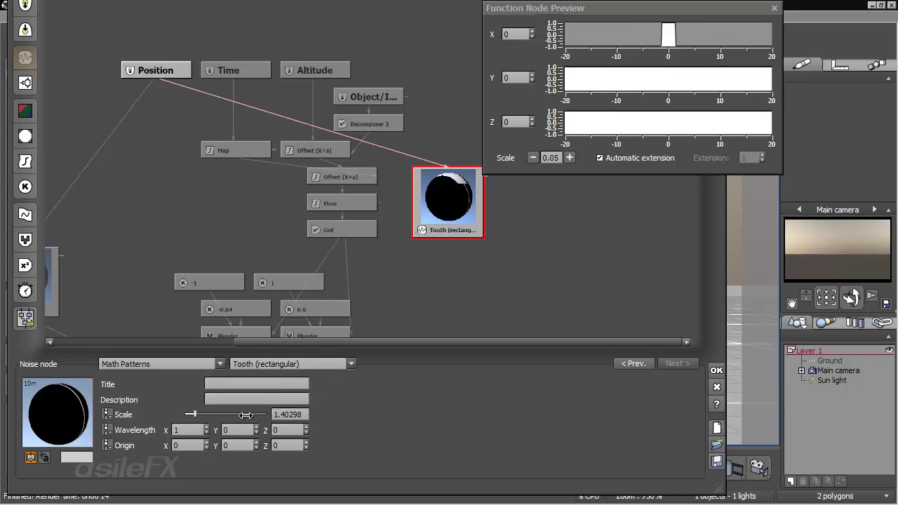
{"action": "left_click", "coordinate": [305, 364]}
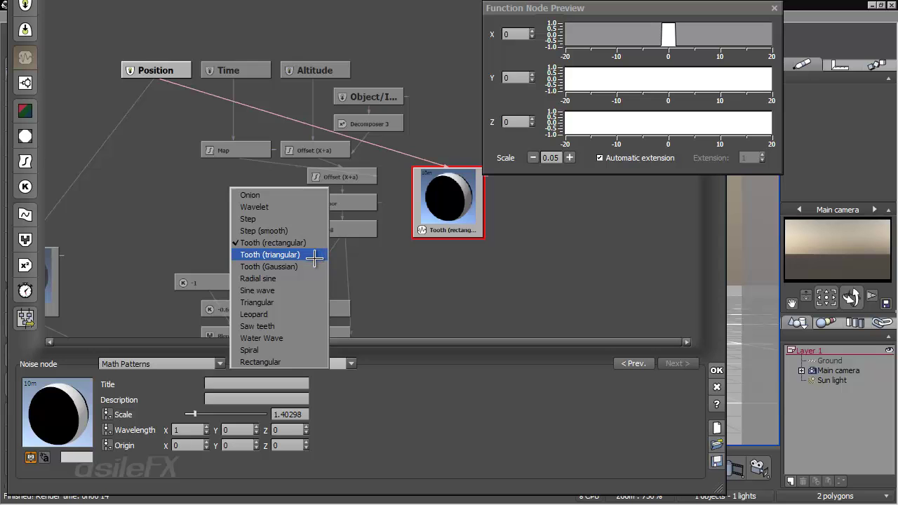
{"action": "left_click", "coordinate": [321, 254]}
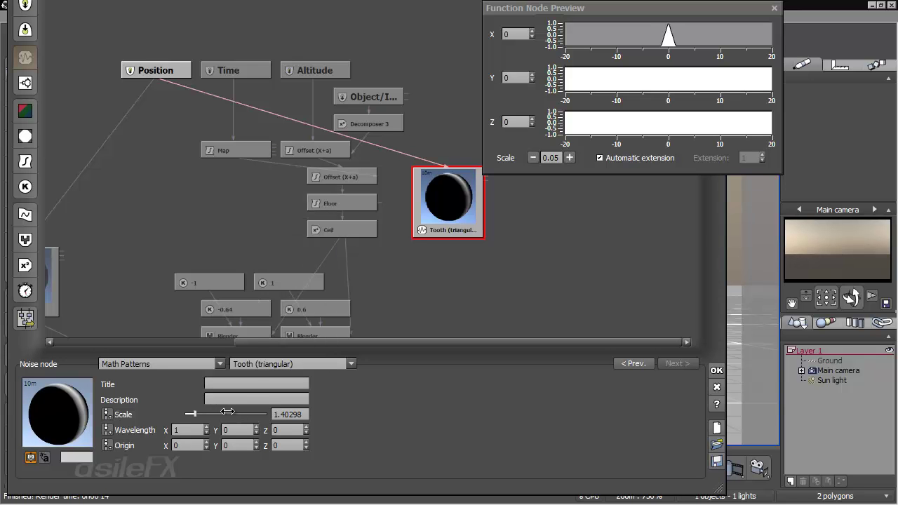
{"action": "left_click_drag", "start_coordinate": [228, 412], "coordinate": [242, 413]}
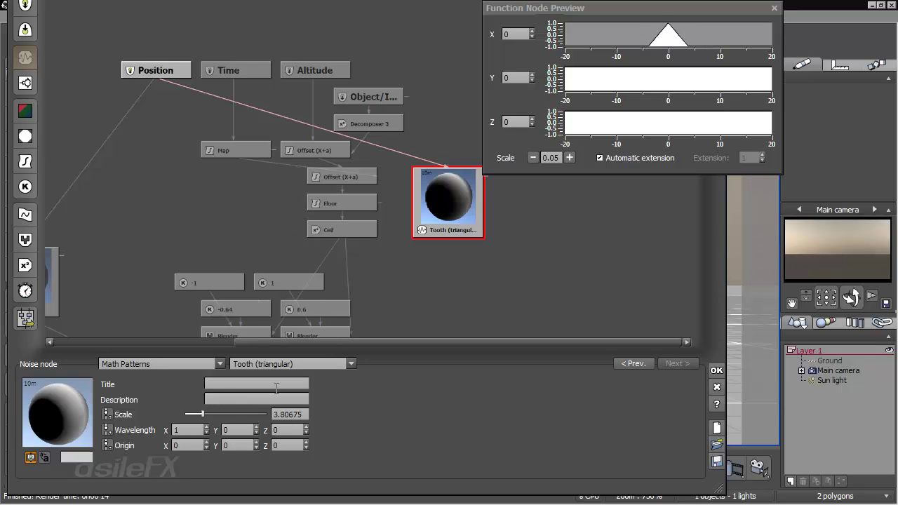
{"action": "left_click", "coordinate": [288, 364]}
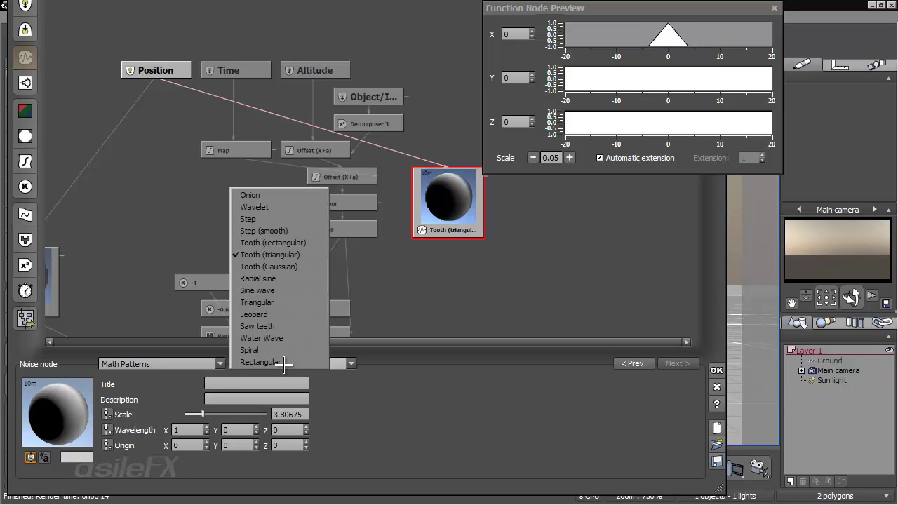
{"action": "left_click", "coordinate": [305, 266]}
{"action": "left_click", "coordinate": [300, 363]}
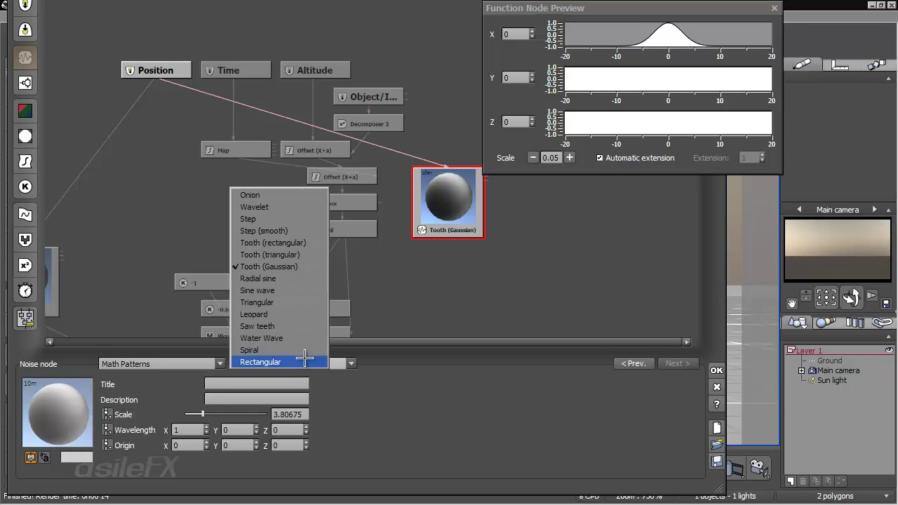
{"action": "left_click", "coordinate": [301, 219]}
- Switch the noise node to the Step (smooth) pattern and set its scale to about 6.68
{"action": "left_click", "coordinate": [300, 363]}
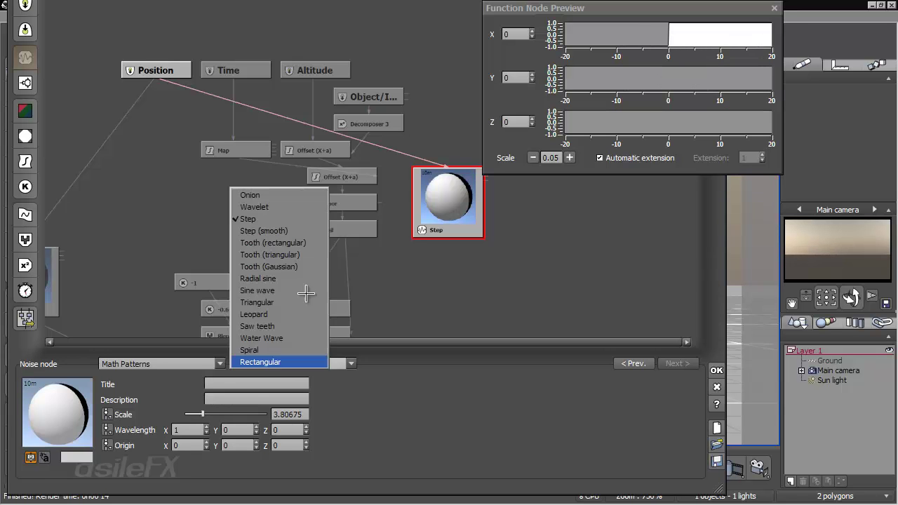
{"action": "left_click", "coordinate": [306, 231]}
{"action": "left_click_drag", "start_coordinate": [247, 417], "coordinate": [229, 412]}
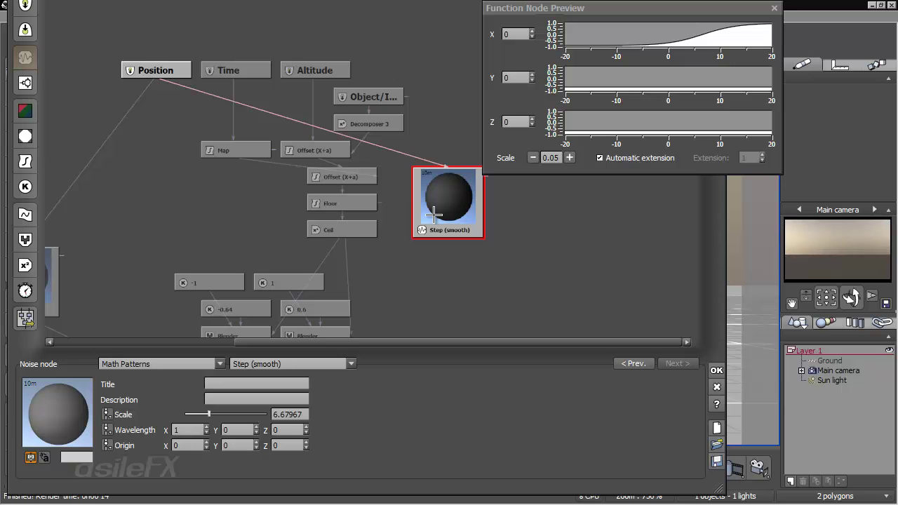
- Move the Step (smooth) node up and place it directly below the Position input node
{"action": "left_click_drag", "start_coordinate": [448, 202], "coordinate": [449, 153]}
{"action": "middle_click_drag", "start_coordinate": [448, 218], "coordinate": [411, 283]}
{"action": "left_click_drag", "start_coordinate": [414, 207], "coordinate": [137, 119]}
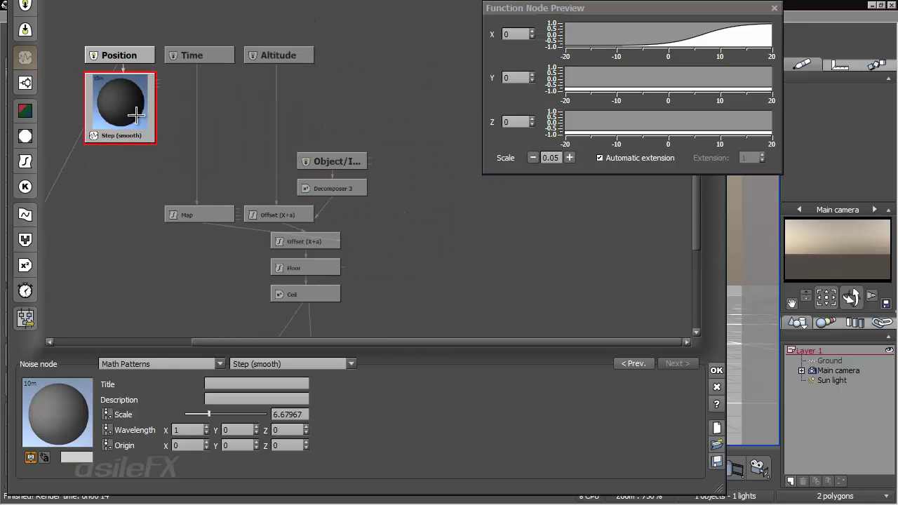
{"action": "middle_click_drag", "start_coordinate": [313, 141], "coordinate": [317, 143]}
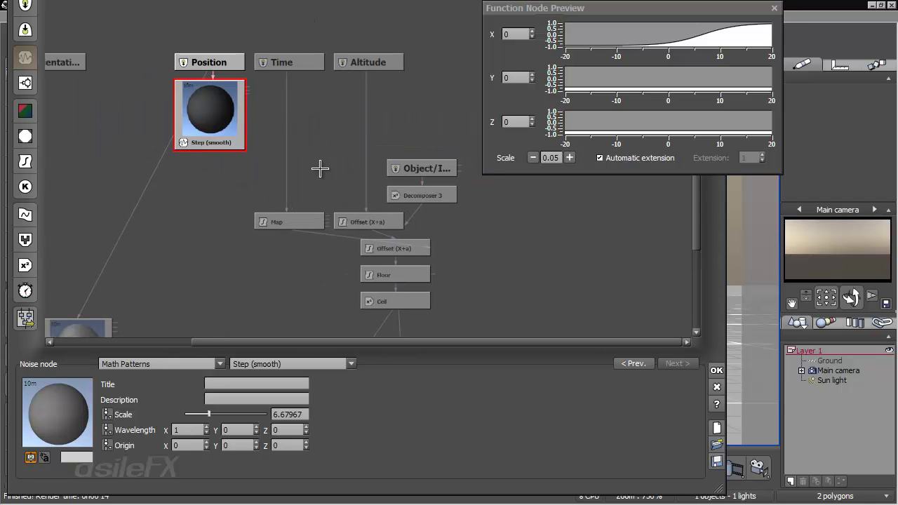
- Set the X origin of the Step (smooth) noise node to -0.5
{"action": "double_click", "coordinate": [203, 447]}
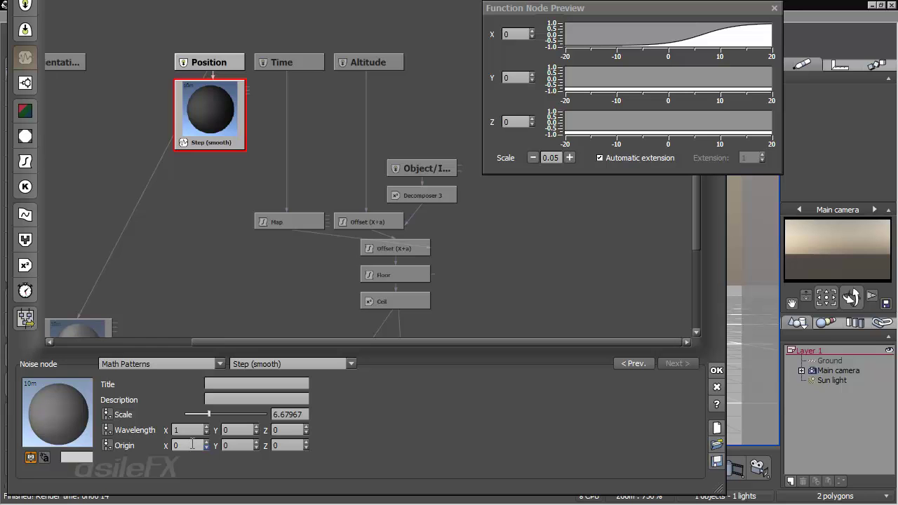
{"action": "type", "text": "-."}
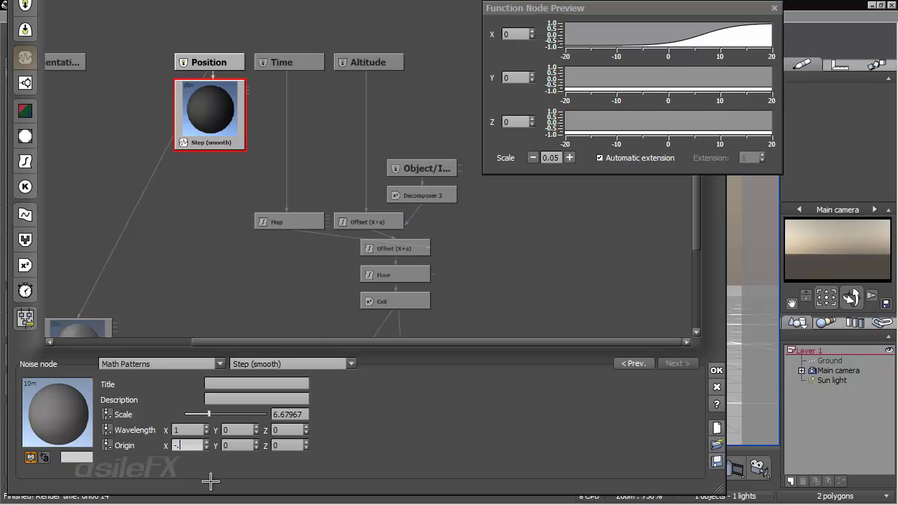
{"action": "type", "text": "5"}
{"action": "key", "text": "Return"}
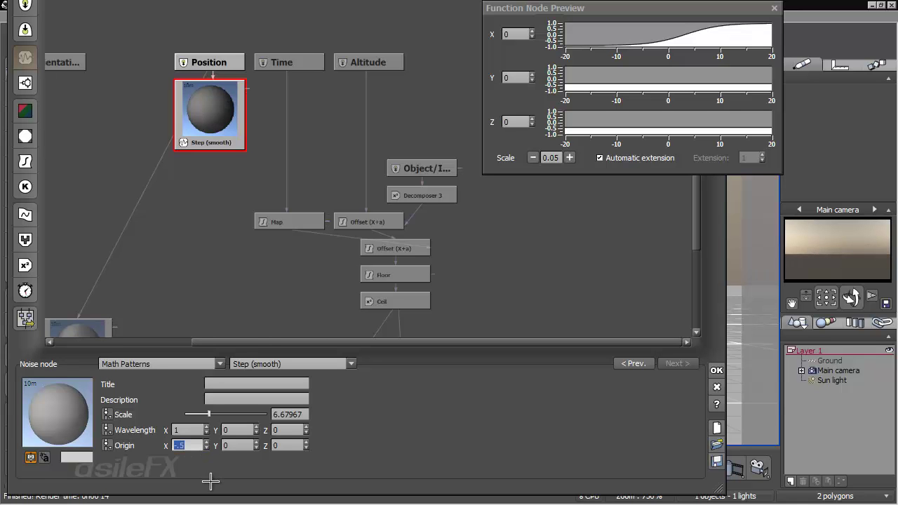
{"action": "left_click", "coordinate": [210, 104]}
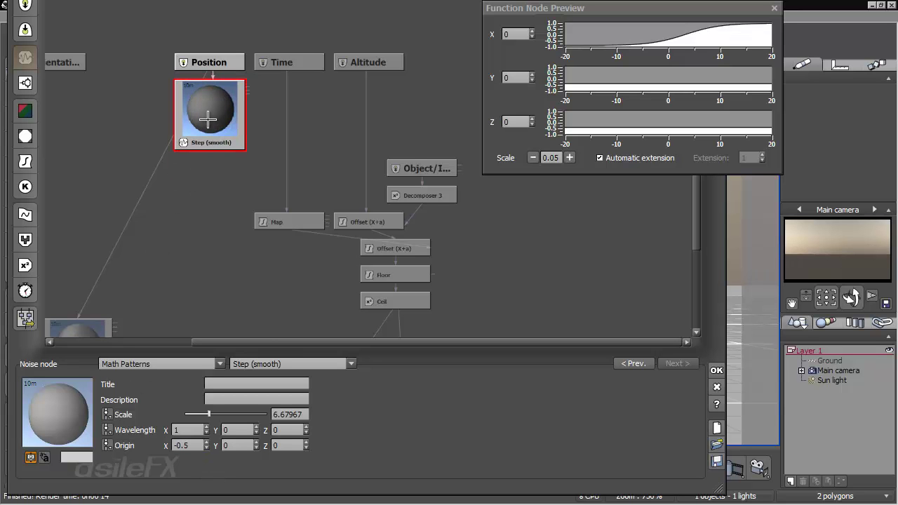
- Add a Map filter node below the Step (smooth) node and set its input range from -1 to 1
{"action": "left_click", "coordinate": [226, 176]}
{"action": "left_click", "coordinate": [25, 161]}
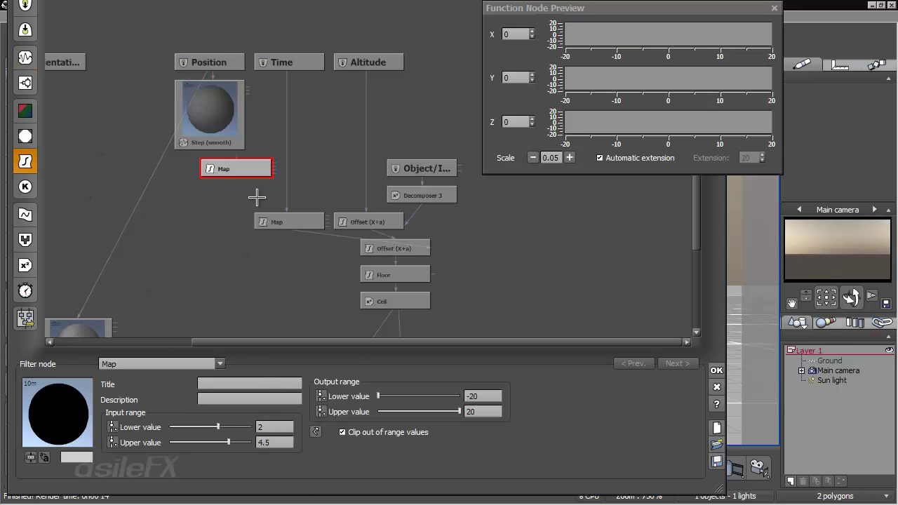
{"action": "left_click", "coordinate": [239, 146]}
{"action": "left_click", "coordinate": [246, 169]}
{"action": "double_click", "coordinate": [275, 428]}
{"action": "double_click", "coordinate": [276, 441]}
{"action": "type", "text": "1"}
{"action": "key", "text": "Return"}
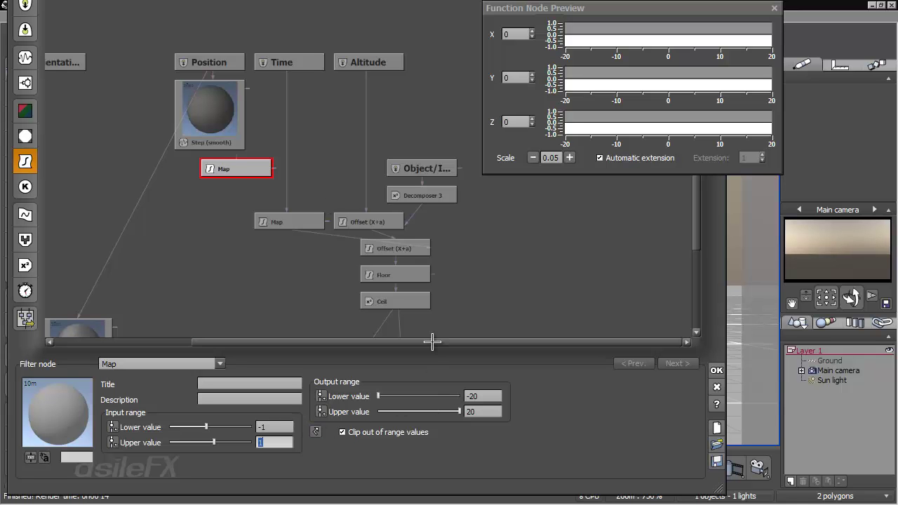
- Set the new Map node's output range from -10 to 0 and feed it from the Step (smooth) node
{"action": "left_click", "coordinate": [476, 407]}
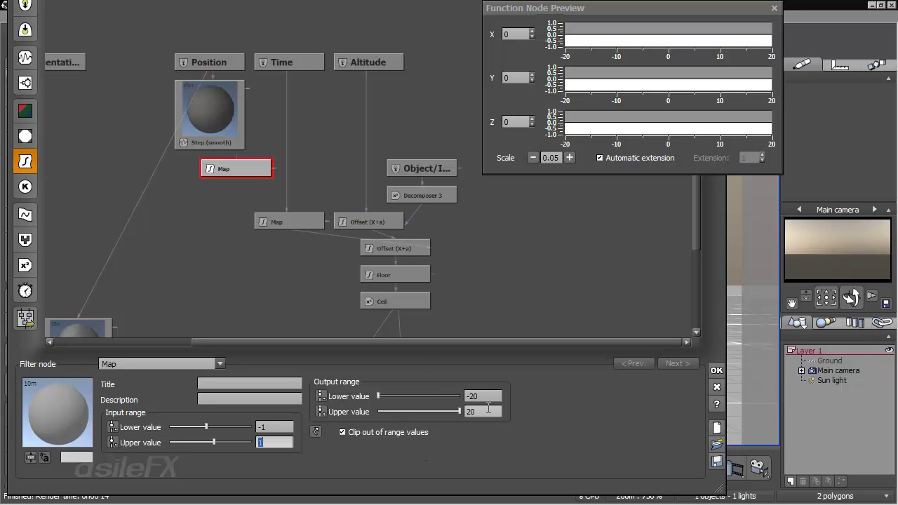
{"action": "double_click", "coordinate": [484, 411]}
{"action": "type", "text": "0"}
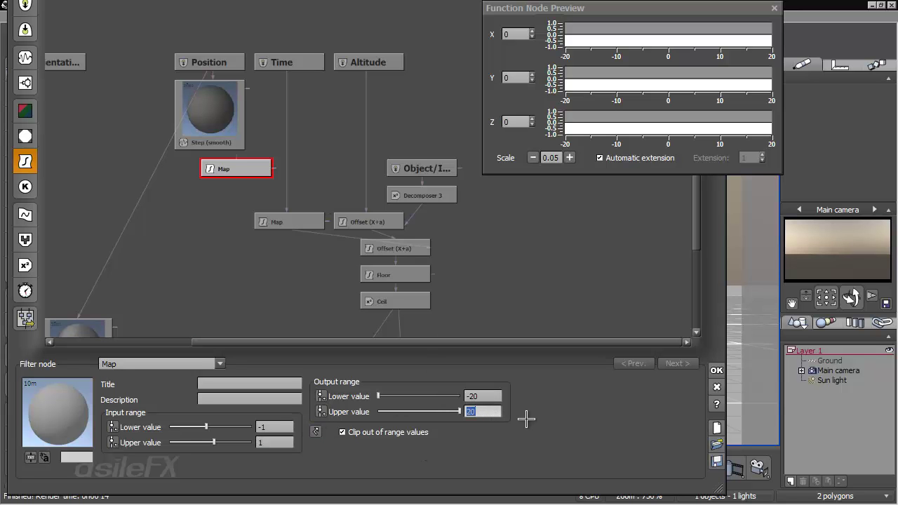
{"action": "key", "text": "Return"}
{"action": "double_click", "coordinate": [491, 395]}
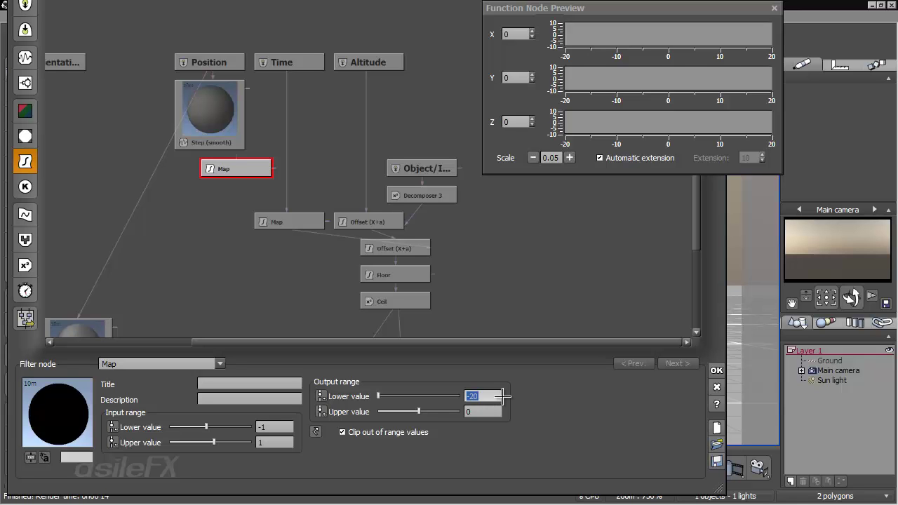
{"action": "type", "text": "-10"}
{"action": "key", "text": "Return"}
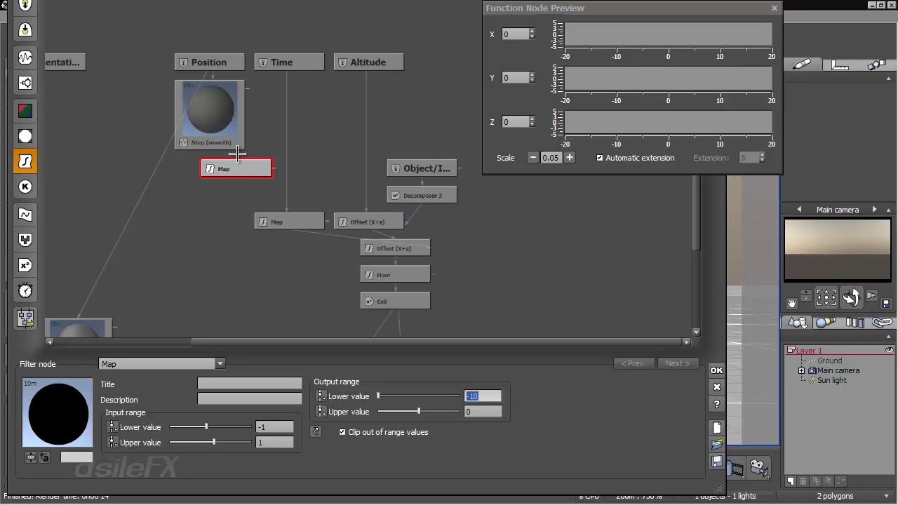
{"action": "left_click_drag", "start_coordinate": [233, 153], "coordinate": [236, 167]}
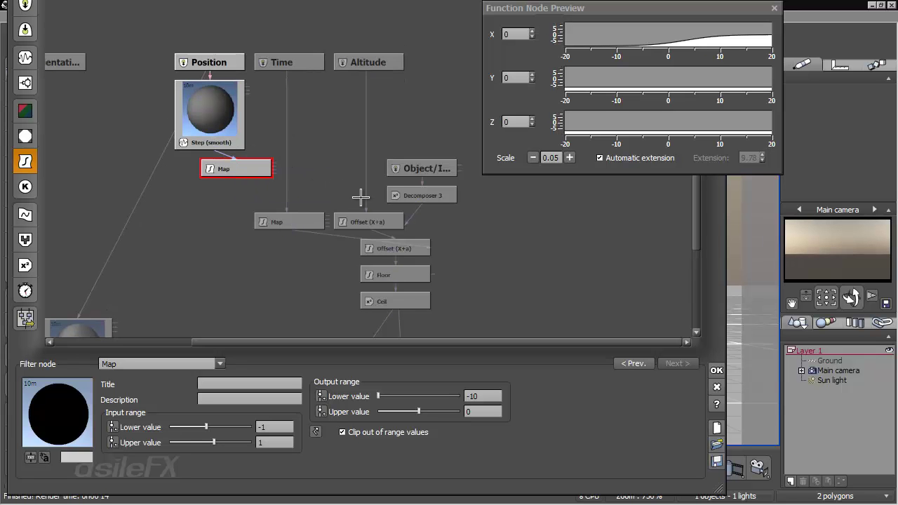
- Insert an Offset (X+a) filter on the link between Altitude and its Offset node, and drive its offset from the new Map node
{"action": "left_click", "coordinate": [364, 176]}
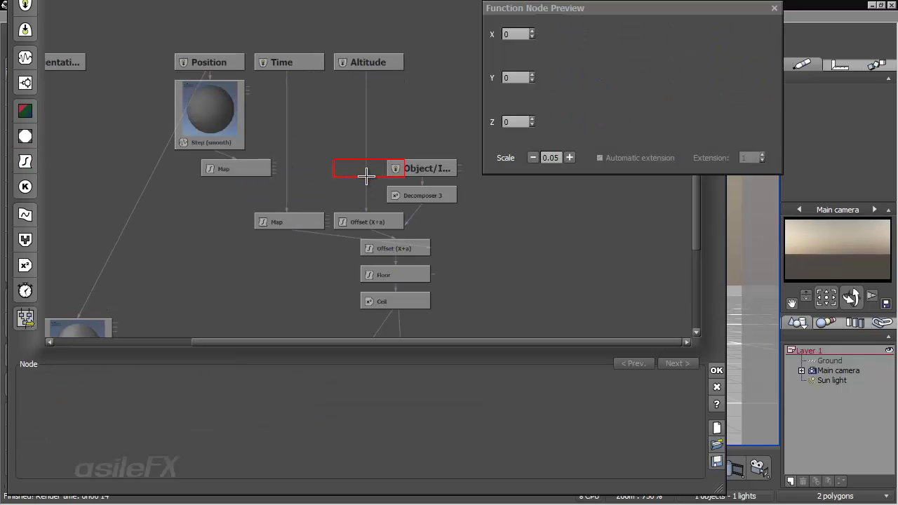
{"action": "left_click", "coordinate": [366, 175]}
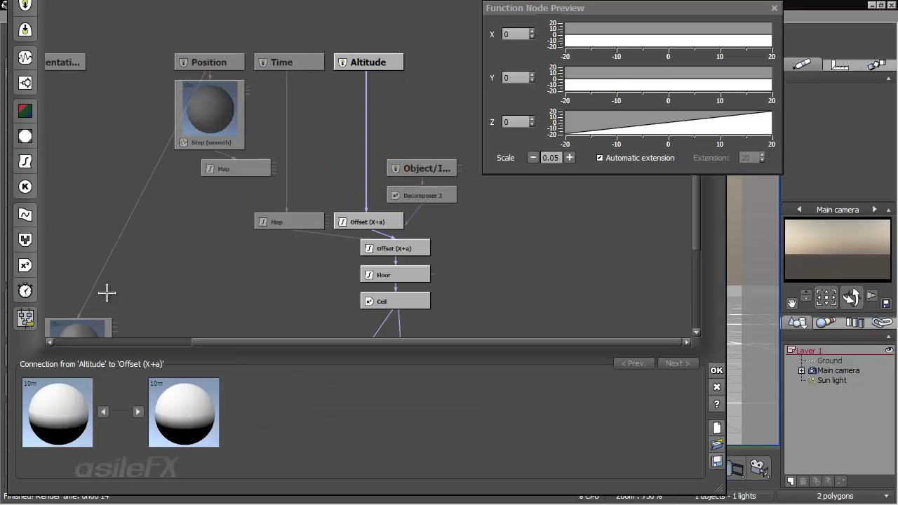
{"action": "left_click", "coordinate": [25, 162]}
{"action": "left_click_drag", "start_coordinate": [334, 141], "coordinate": [333, 195]}
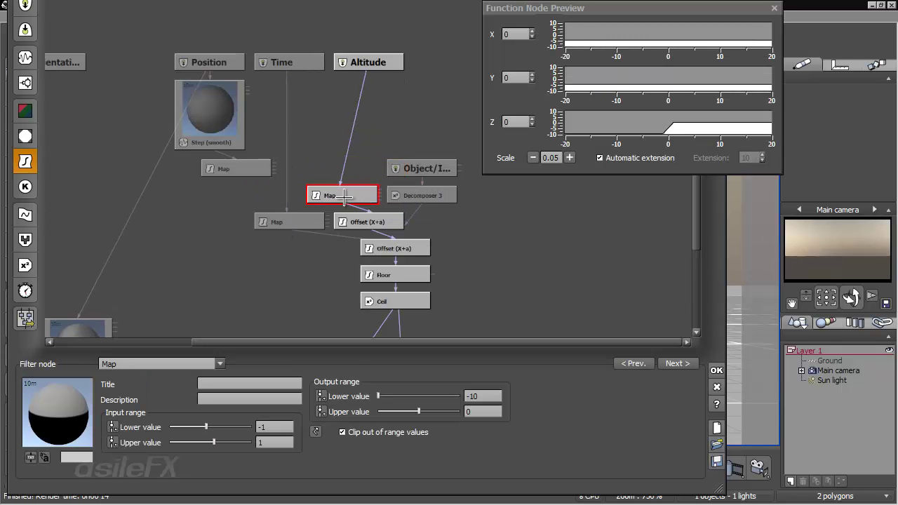
{"action": "left_click", "coordinate": [176, 364]}
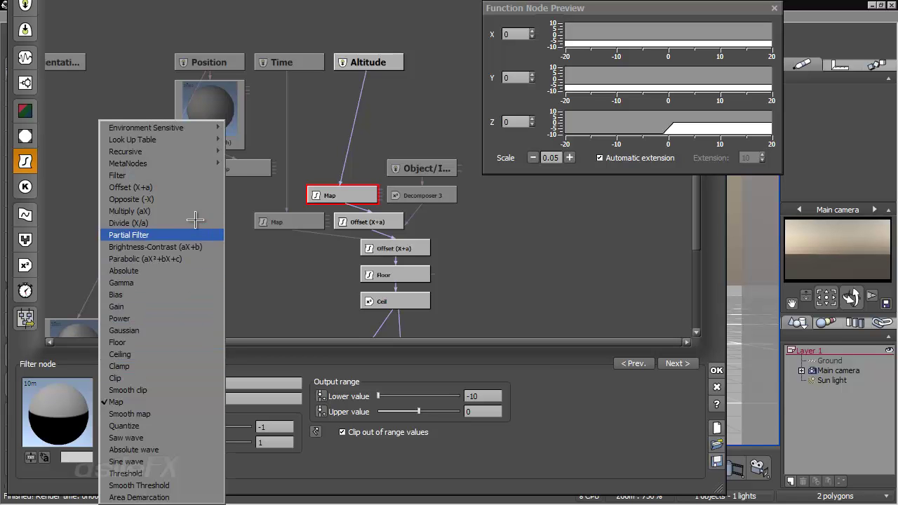
{"action": "left_click", "coordinate": [195, 183]}
{"action": "left_click_drag", "start_coordinate": [382, 195], "coordinate": [235, 169]}
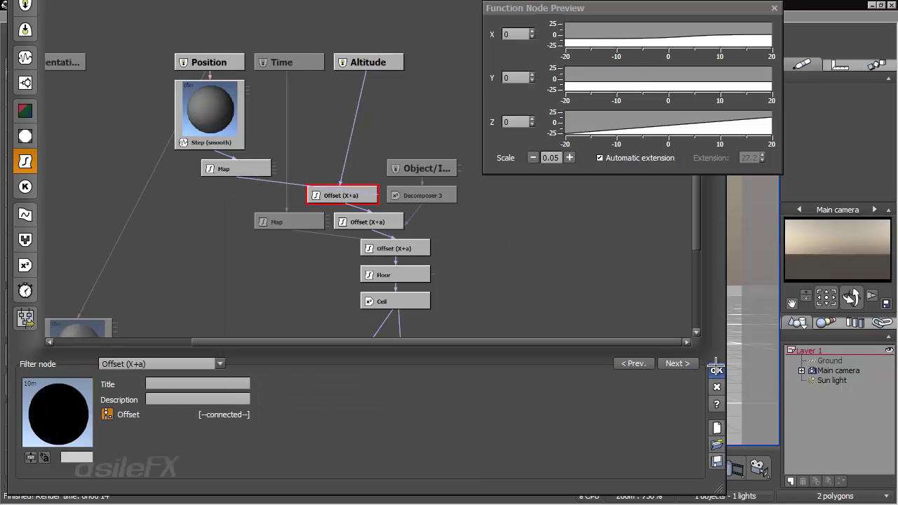
- Accept the changes in the function, material and atmosphere editors
{"action": "left_click", "coordinate": [717, 370]}
{"action": "left_click", "coordinate": [631, 342]}
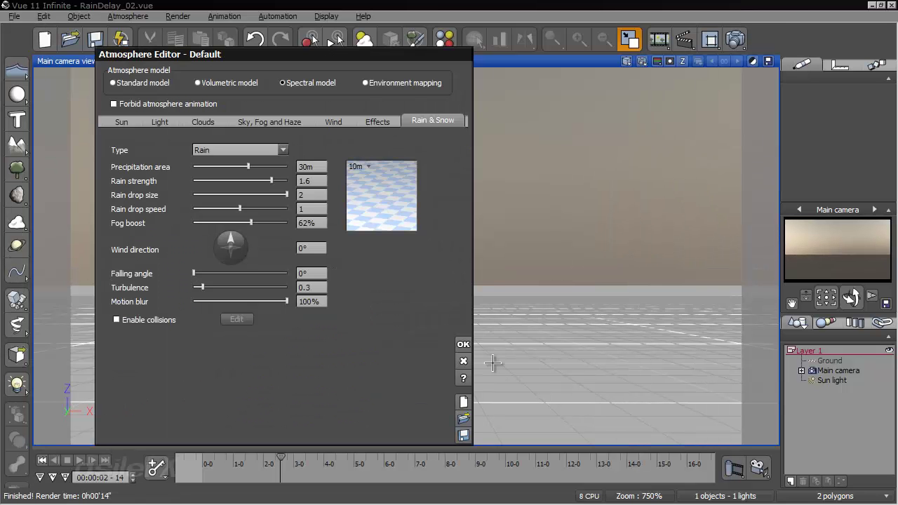
{"action": "left_click", "coordinate": [463, 343]}
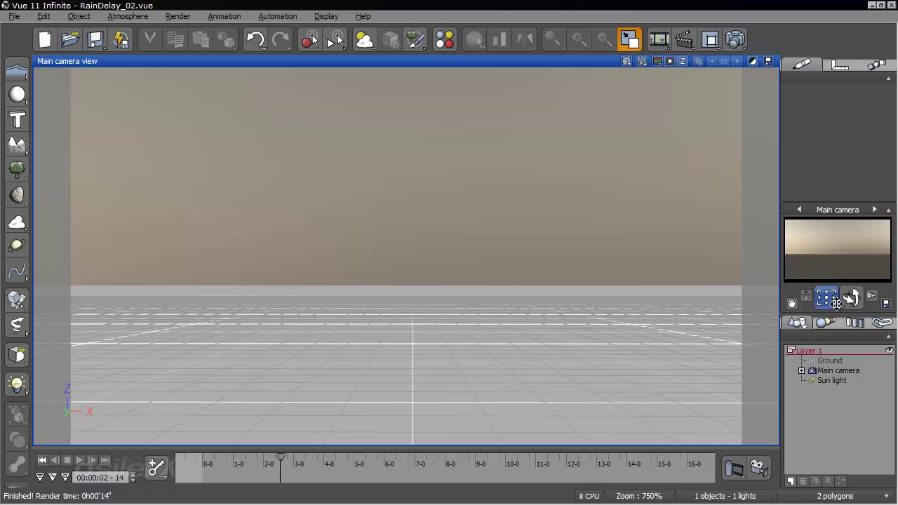
- Tilt the main camera upward to show more sky and render a preview of the view
{"action": "left_click_drag", "start_coordinate": [875, 295], "coordinate": [869, 303]}
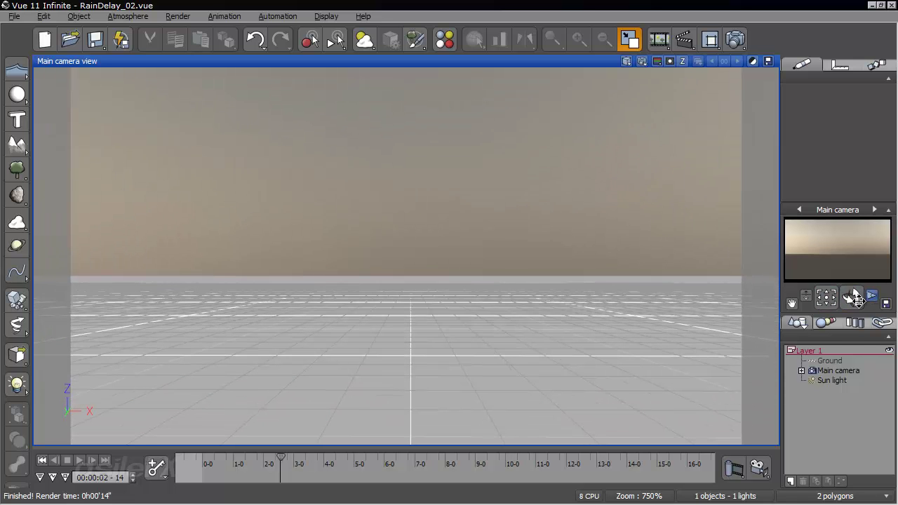
{"action": "right_click_drag", "start_coordinate": [634, 226], "coordinate": [551, 261]}
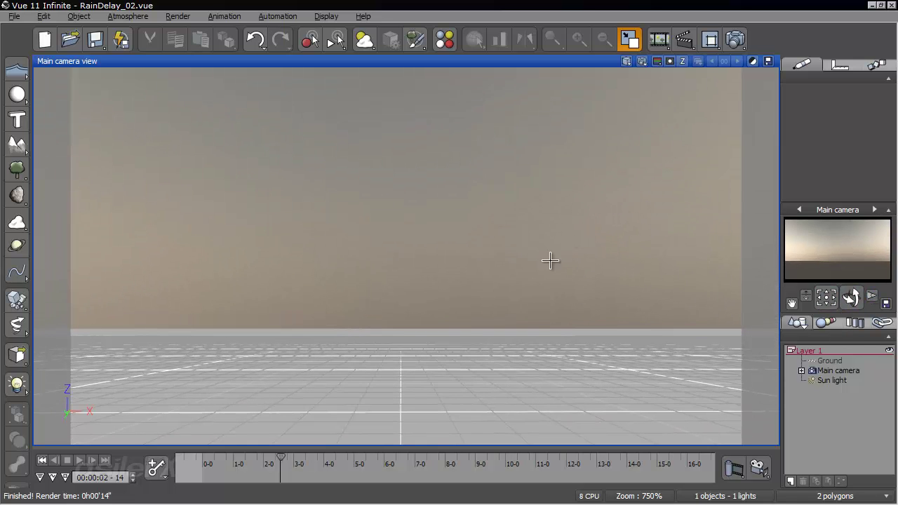
{"action": "left_click", "coordinate": [642, 62]}
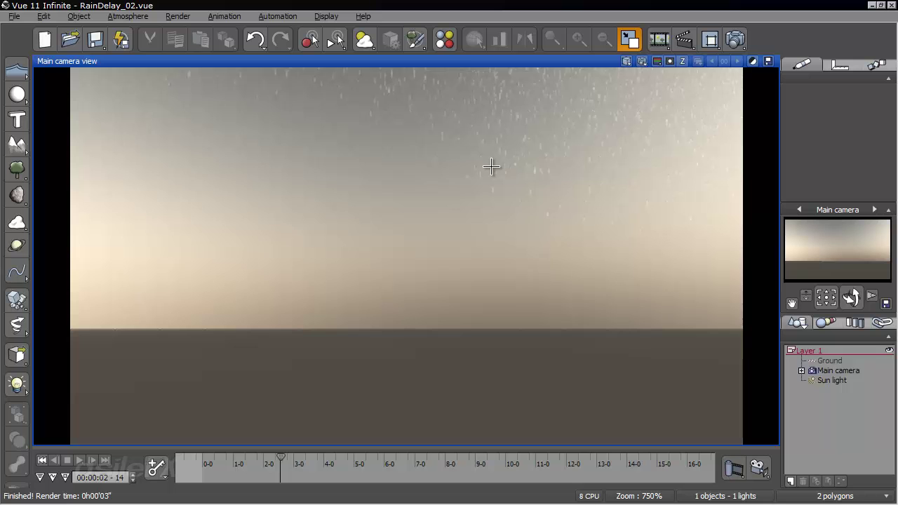
- Open the raindrop material from the atmosphere's rain settings and open its alpha production function for editing
{"action": "key", "text": "F4"}
{"action": "right_click", "coordinate": [351, 172]}
{"action": "left_click", "coordinate": [377, 180]}
{"action": "right_click", "coordinate": [402, 336]}
{"action": "left_click", "coordinate": [438, 343]}
- Set the Step (smooth) node's scale to about 18.76 and its X origin to -1
{"action": "left_click", "coordinate": [193, 95]}
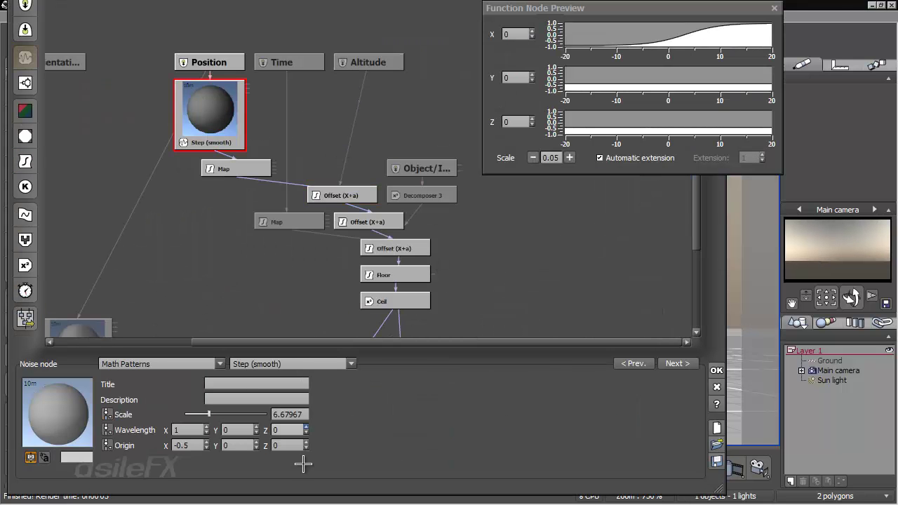
{"action": "left_click_drag", "start_coordinate": [242, 415], "coordinate": [252, 415]}
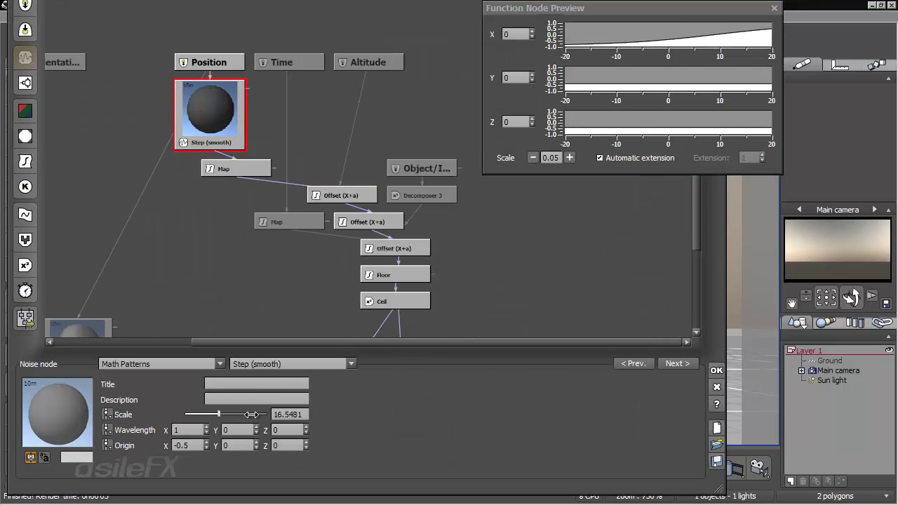
{"action": "left_click", "coordinate": [192, 444]}
{"action": "type", "text": "-1"}
{"action": "key", "text": "Return"}
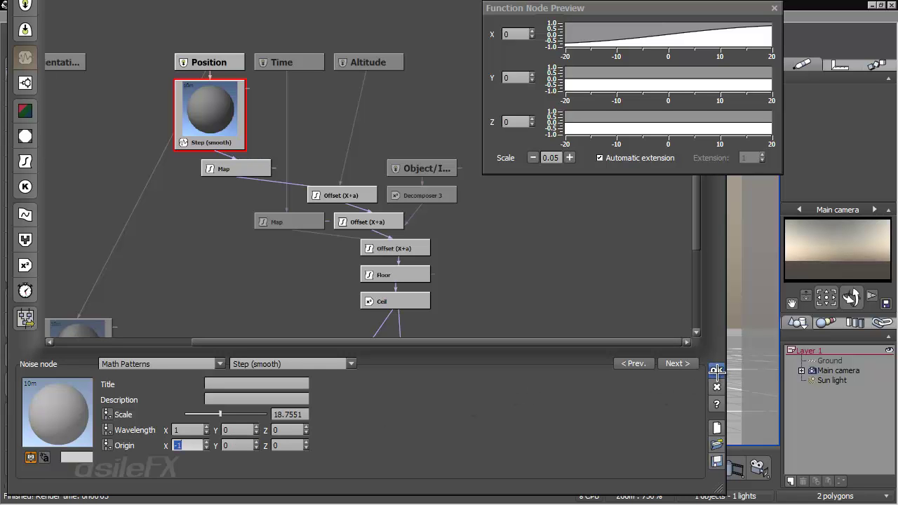
- Set the lower output value of the Map node under Step (smooth) to -1 and accept the changes in all open editors
{"action": "left_click", "coordinate": [212, 168]}
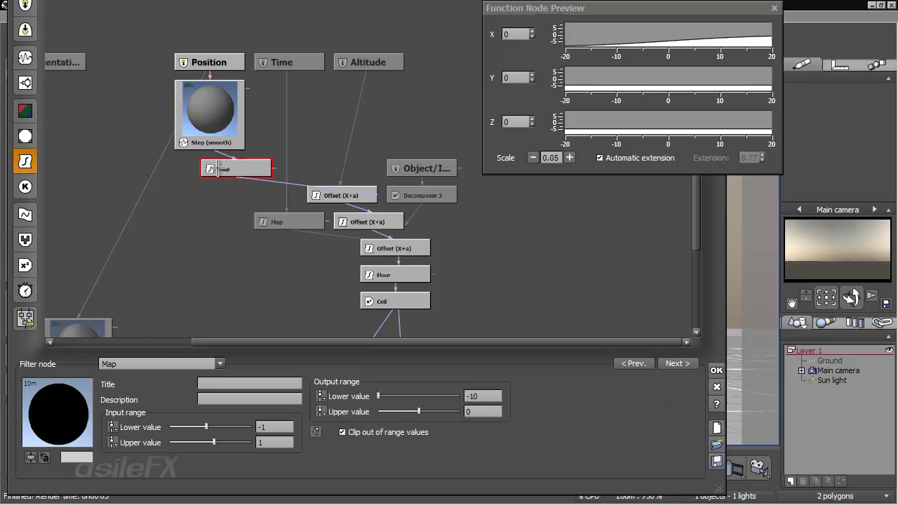
{"action": "double_click", "coordinate": [484, 397]}
{"action": "type", "text": "- 1"}
{"action": "key", "text": "Return"}
{"action": "left_click", "coordinate": [716, 370]}
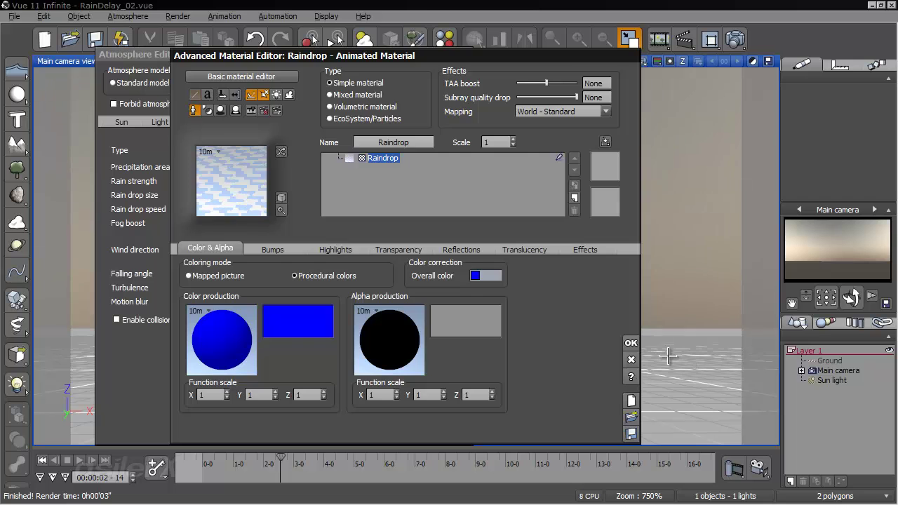
{"action": "left_click", "coordinate": [631, 342]}
{"action": "left_click", "coordinate": [464, 340]}
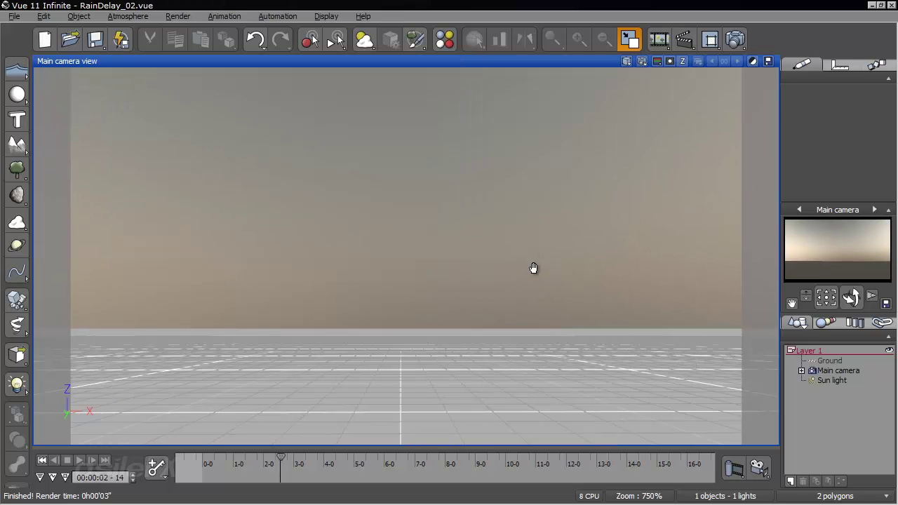
- Render the main camera view to check the rain distribution, and close the render display
{"action": "left_click", "coordinate": [642, 61]}
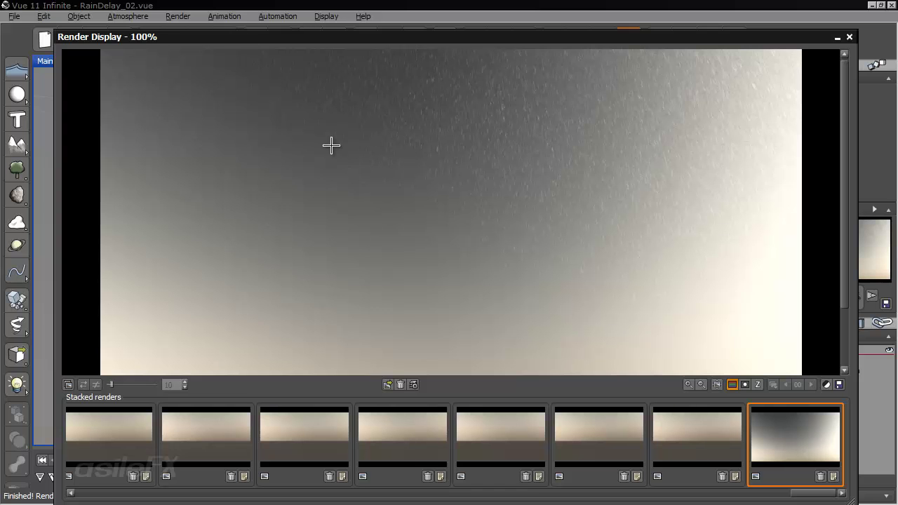
{"action": "left_click", "coordinate": [850, 37]}
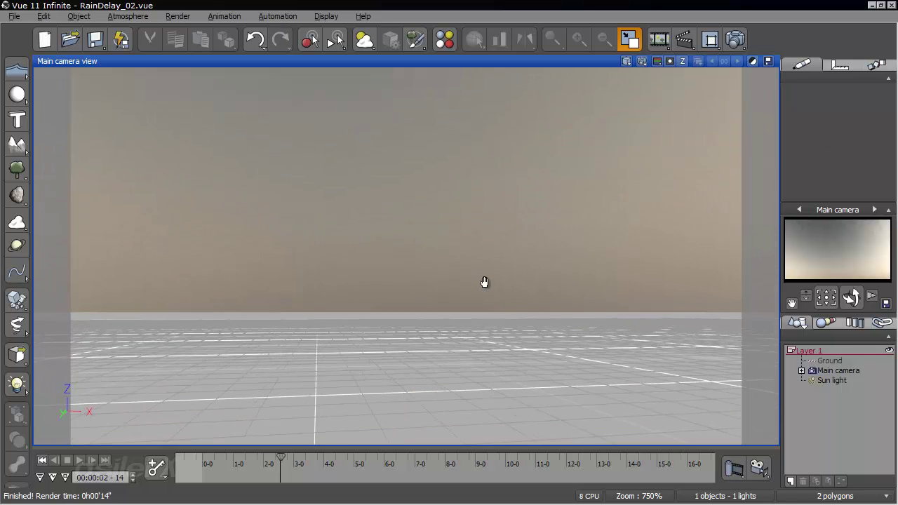
- Move the timeline to 00:00:03-07 and lower the atmosphere's glow intensity to 3% without animating the atmosphere
{"action": "left_click_drag", "start_coordinate": [282, 459], "coordinate": [302, 460]}
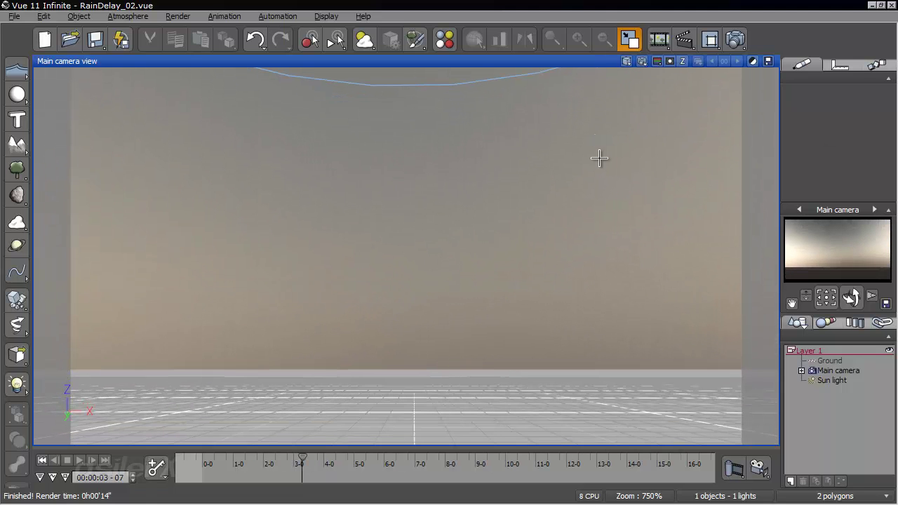
{"action": "key", "text": "F4"}
{"action": "left_click", "coordinate": [302, 124]}
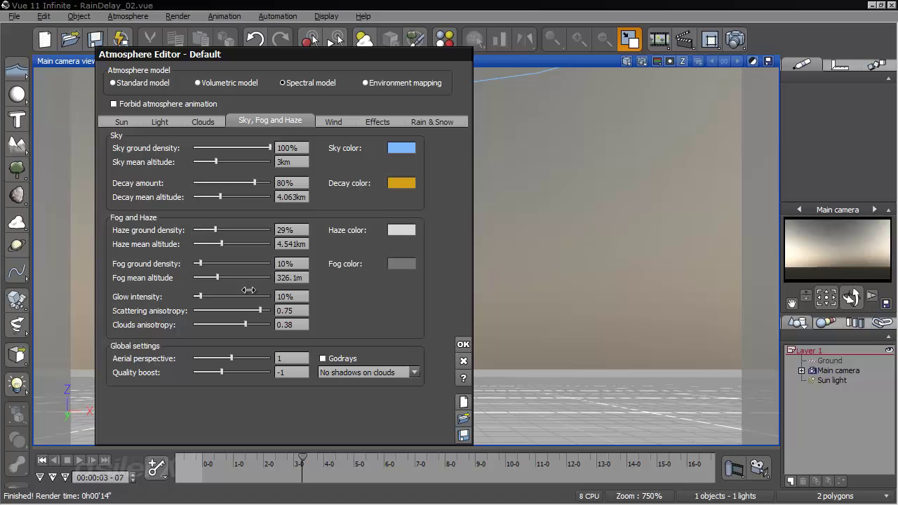
{"action": "left_click_drag", "start_coordinate": [244, 292], "coordinate": [241, 294]}
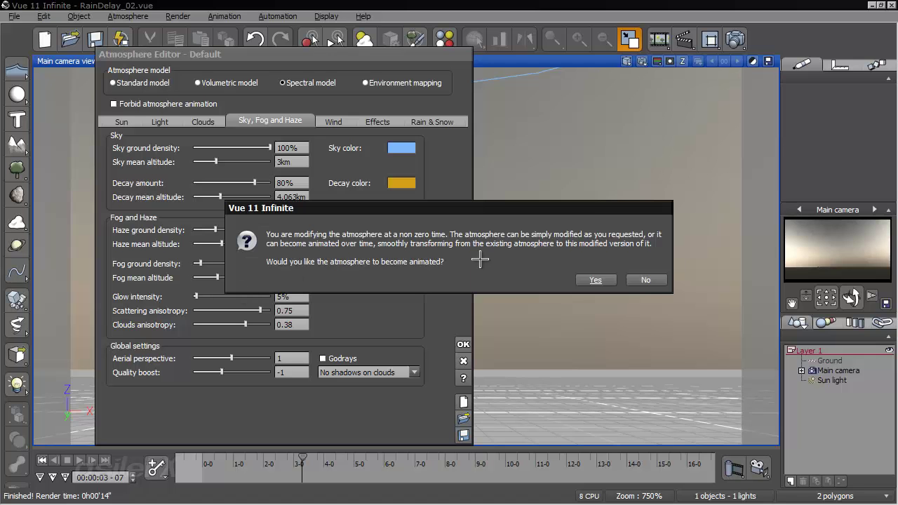
{"action": "left_click", "coordinate": [646, 280]}
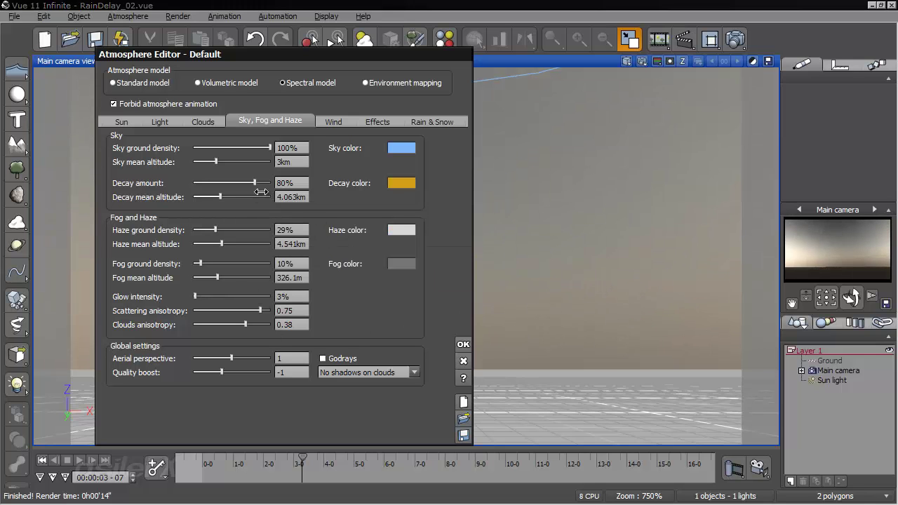
- Set the atmosphere's sky ground density to 83%, decay amount to 78% and decay mean altitude to about 6.104 km, and accept
{"action": "mouse_move", "coordinate": [260, 143]}
{"action": "left_mouse_down"}
{"action": "mouse_move", "coordinate": [233, 145]}
{"action": "mouse_move", "coordinate": [258, 146]}
{"action": "left_mouse_up"}
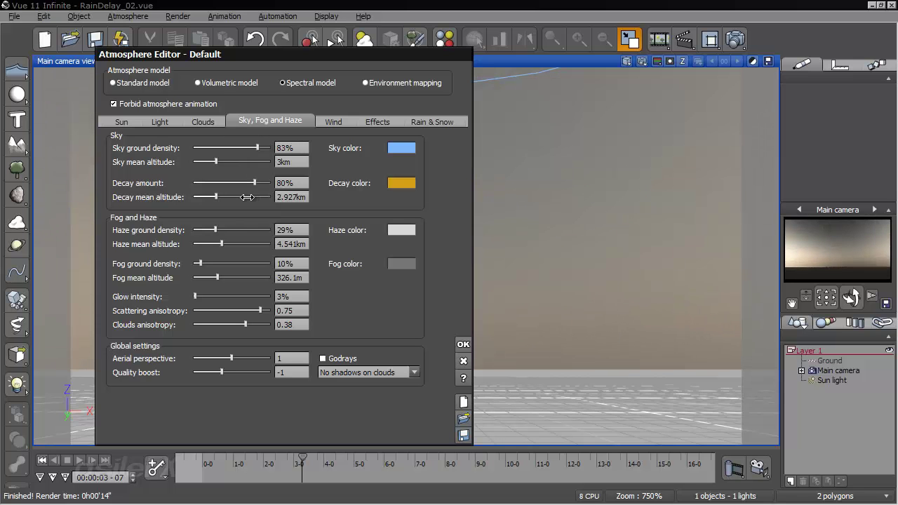
{"action": "mouse_move", "coordinate": [253, 197]}
{"action": "left_mouse_down"}
{"action": "mouse_move", "coordinate": [253, 181]}
{"action": "mouse_move", "coordinate": [261, 190]}
{"action": "left_mouse_up"}
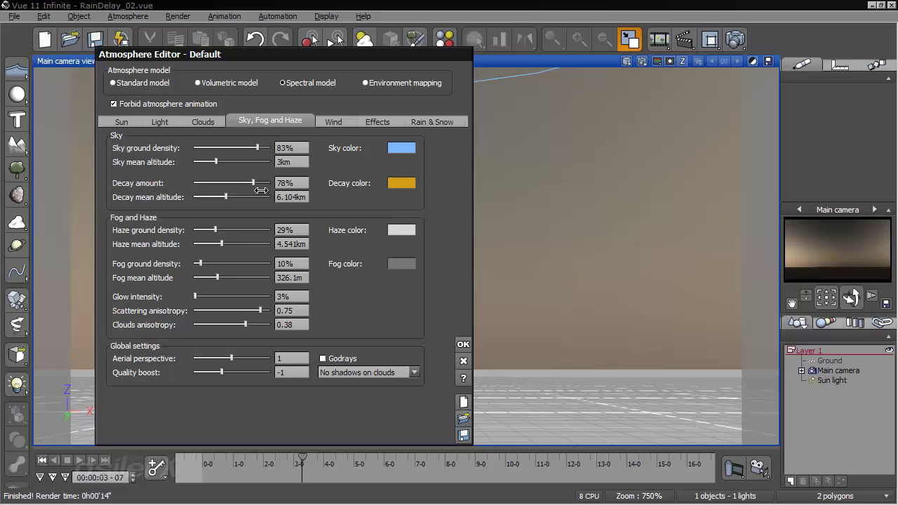
{"action": "left_click", "coordinate": [160, 123]}
{"action": "left_click", "coordinate": [463, 344]}
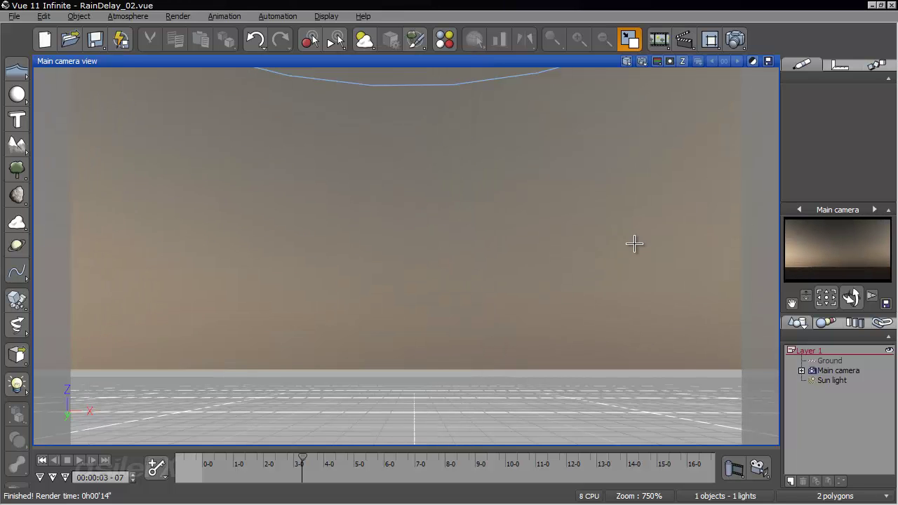
- Rotate the main camera slightly so the horizon sits higher in the frame, and render the view to check the rain
{"action": "mouse_move", "coordinate": [628, 239]}
{"action": "right_mouse_down"}
{"action": "mouse_move", "coordinate": [615, 246]}
{"action": "mouse_move", "coordinate": [615, 228]}
{"action": "right_mouse_up"}
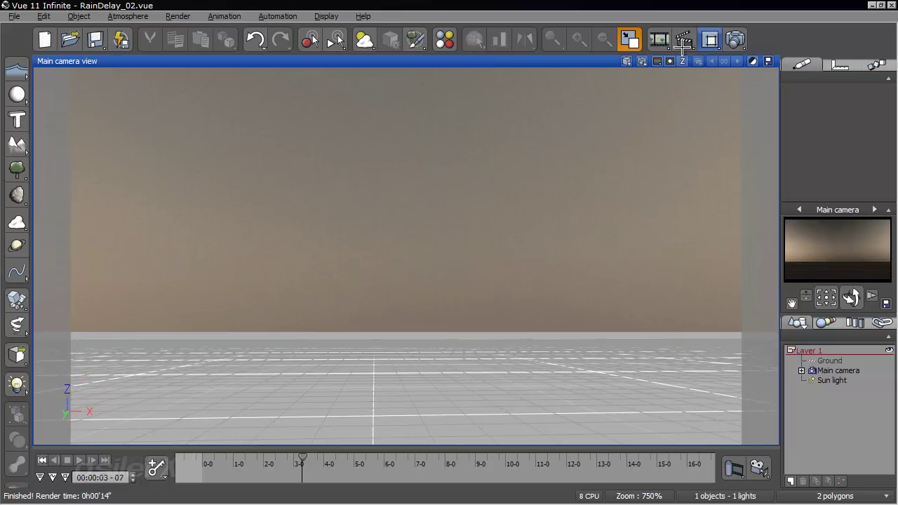
{"action": "left_click", "coordinate": [644, 61]}
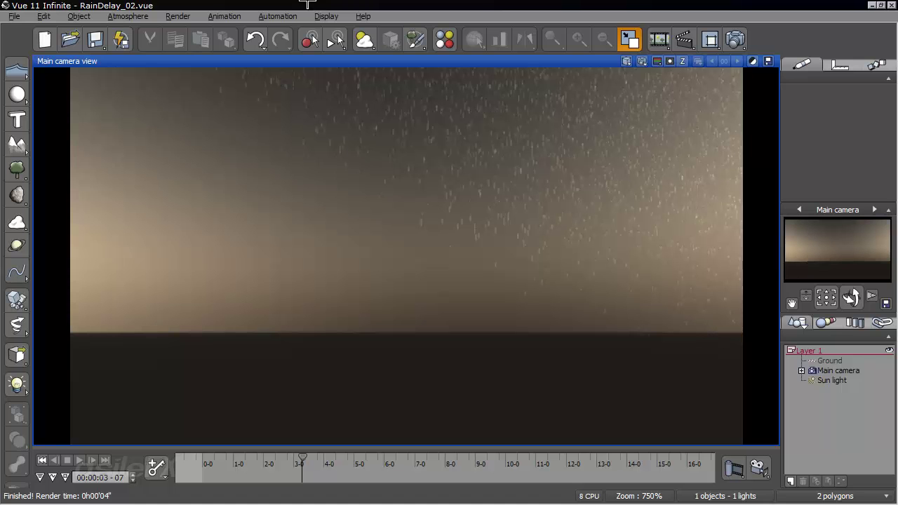
- Set the Step (smooth) node's scale in the raindrop material's alpha function to about 4.4 and accept the changes in all open editors
{"action": "left_click", "coordinate": [137, 17]}
{"action": "left_click", "coordinate": [175, 107]}
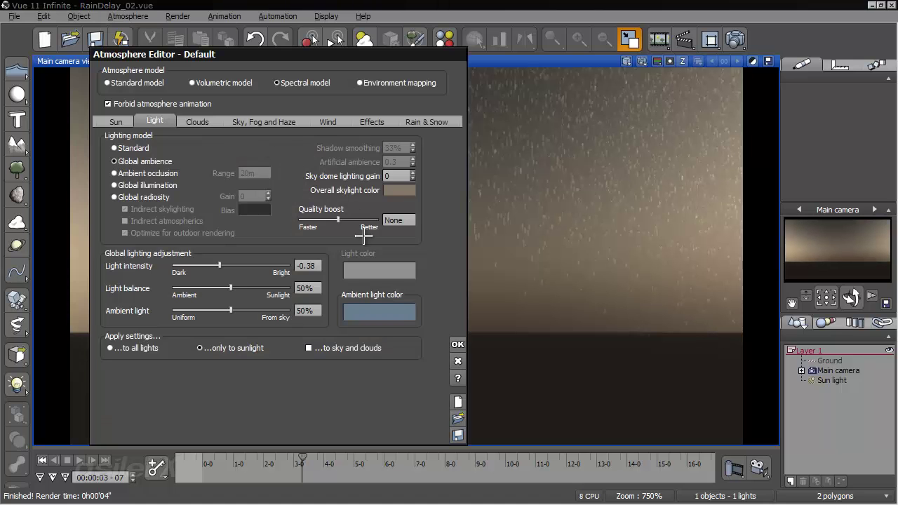
{"action": "left_click", "coordinate": [278, 120]}
{"action": "left_click", "coordinate": [426, 122]}
{"action": "right_click", "coordinate": [387, 175]}
{"action": "left_click", "coordinate": [398, 184]}
{"action": "right_click", "coordinate": [410, 336]}
{"action": "left_click", "coordinate": [431, 341]}
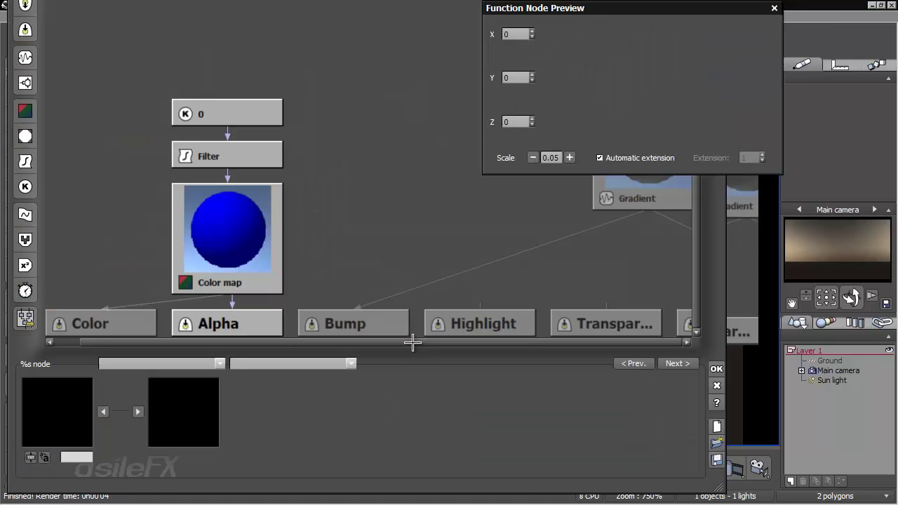
{"action": "left_click_drag", "start_coordinate": [247, 414], "coordinate": [213, 413]}
{"action": "left_click", "coordinate": [224, 425]}
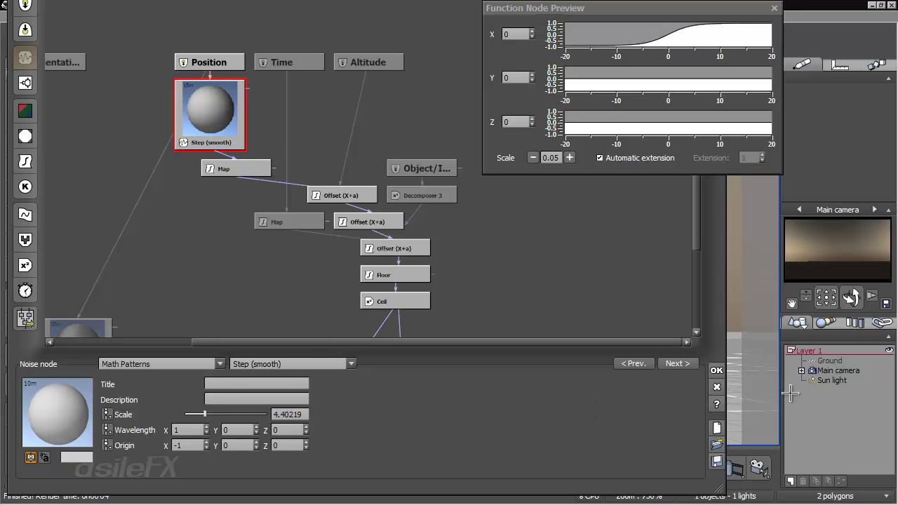
{"action": "left_click", "coordinate": [716, 371]}
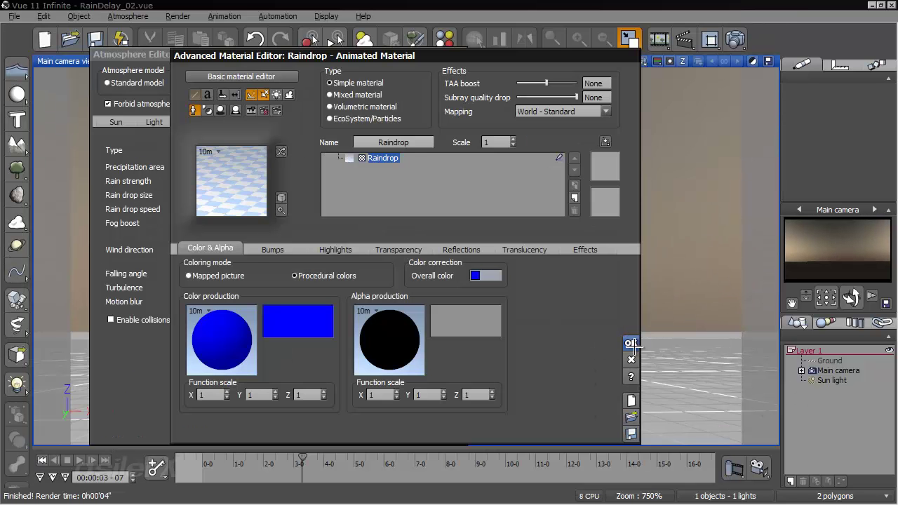
{"action": "left_click", "coordinate": [631, 343]}
{"action": "left_click", "coordinate": [458, 344]}
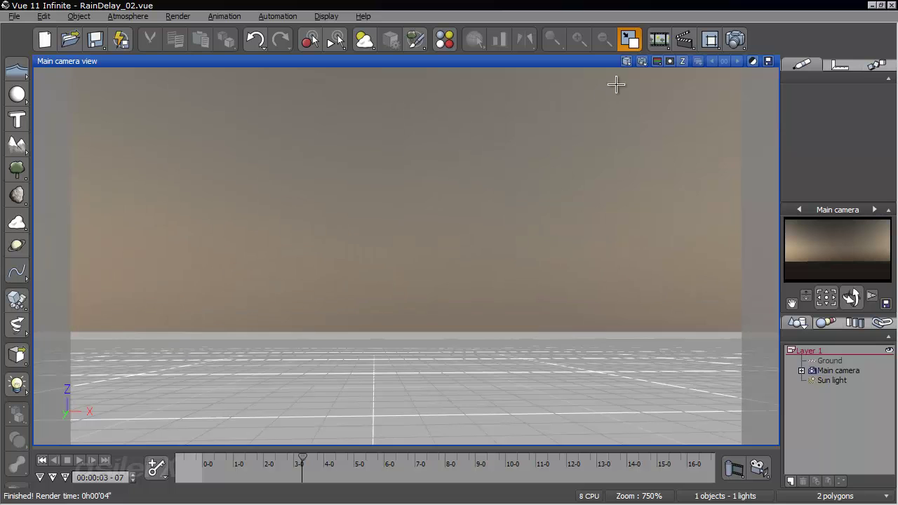
- Render the main camera view at 00:00:03-07 and again at 00:00:03-22 to compare how the rain spreads
{"action": "left_click", "coordinate": [642, 61]}
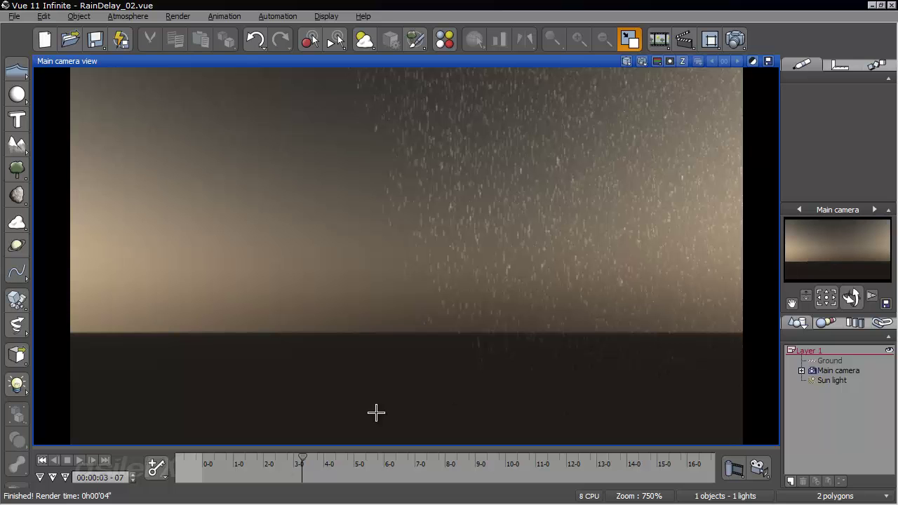
{"action": "left_click_drag", "start_coordinate": [302, 457], "coordinate": [320, 459]}
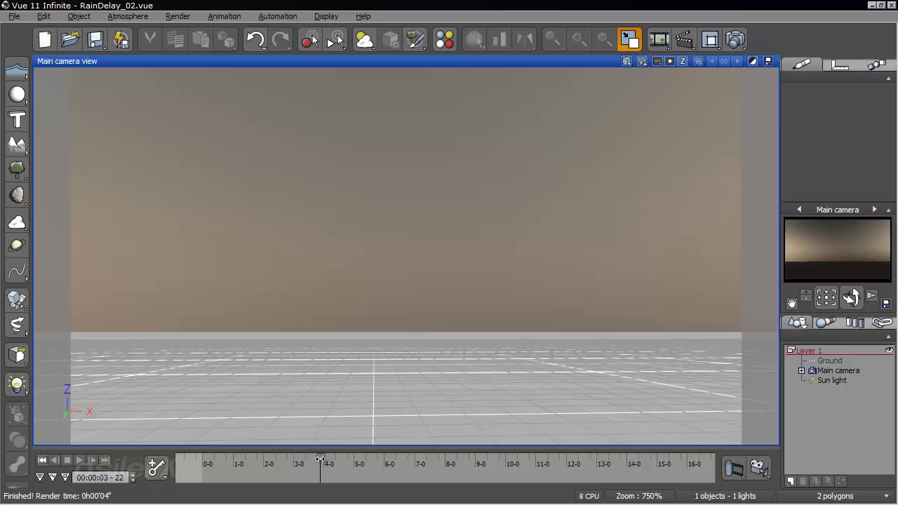
{"action": "left_click", "coordinate": [640, 61]}
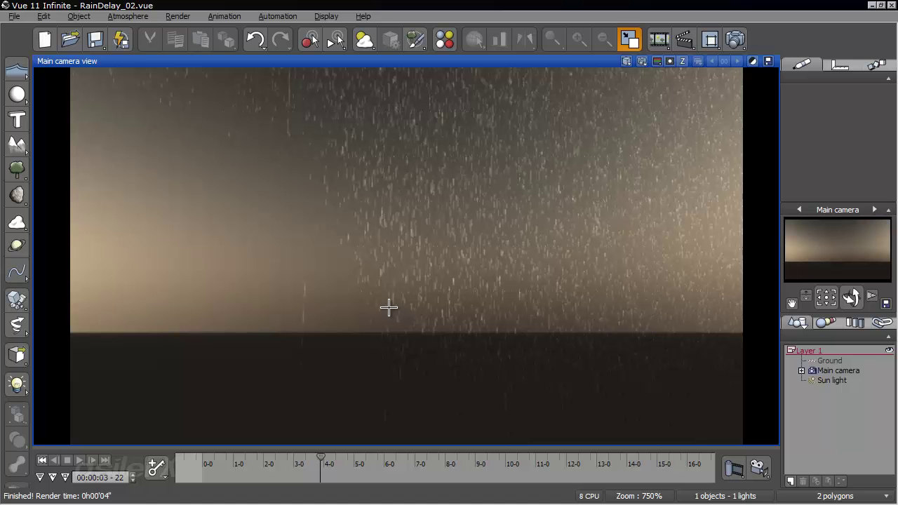
- Return to the four-view layout and examine the rain area around the camera in the Top view
{"action": "left_click", "coordinate": [133, 16]}
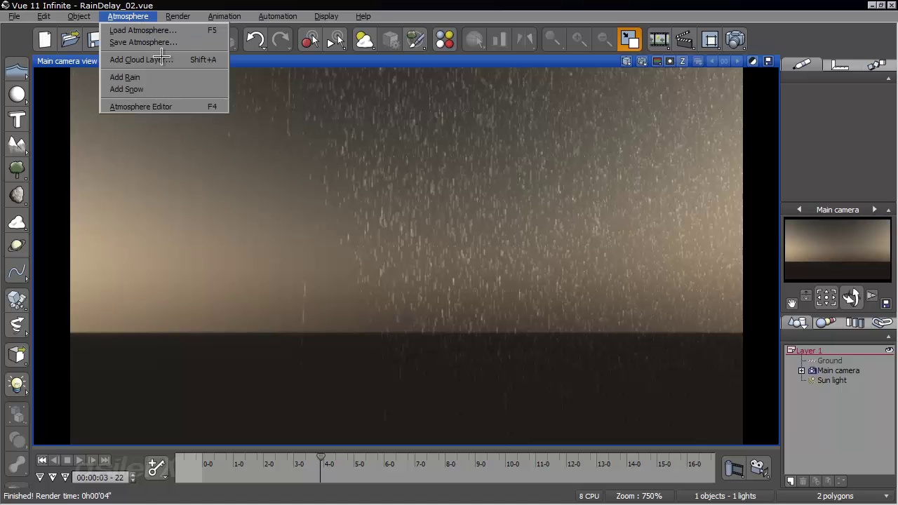
{"action": "left_click", "coordinate": [327, 60]}
{"action": "double_click", "coordinate": [327, 61]}
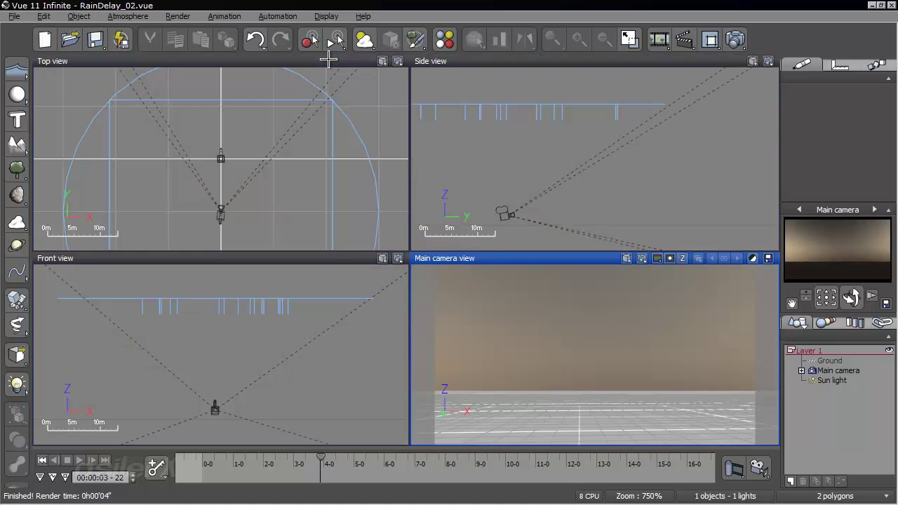
{"action": "left_click", "coordinate": [306, 180]}
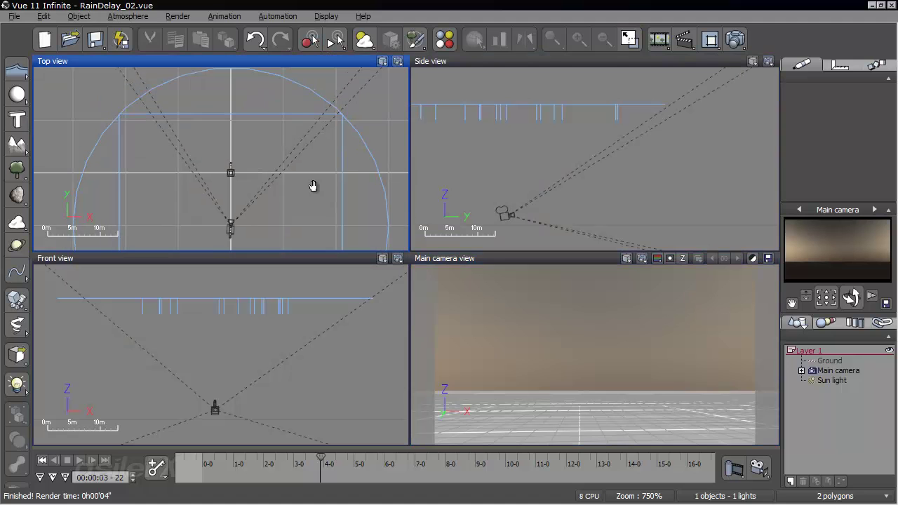
{"action": "left_click", "coordinate": [128, 16]}
{"action": "left_click", "coordinate": [180, 107]}
{"action": "right_click", "coordinate": [375, 194]}
{"action": "left_click", "coordinate": [445, 332]}
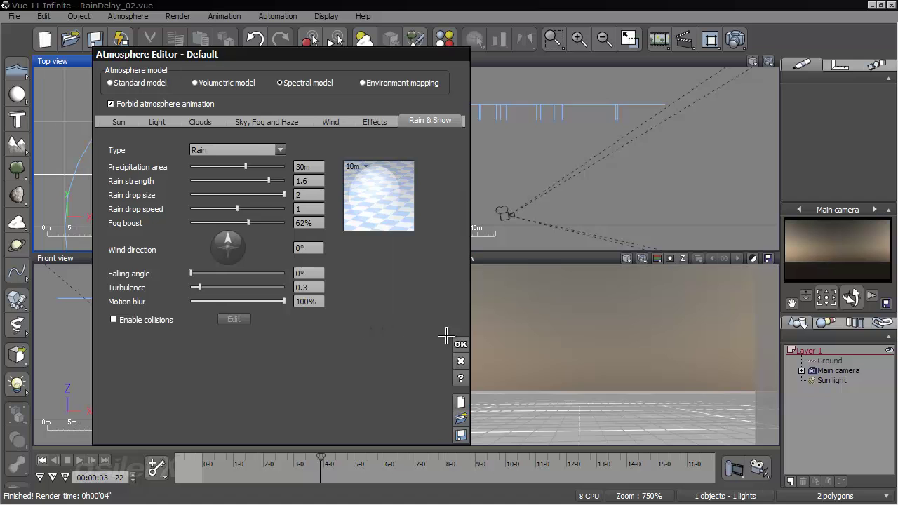
{"action": "left_click", "coordinate": [457, 343]}
- Save the scene as a new file named RainDelay_03
{"action": "left_click", "coordinate": [14, 16]}
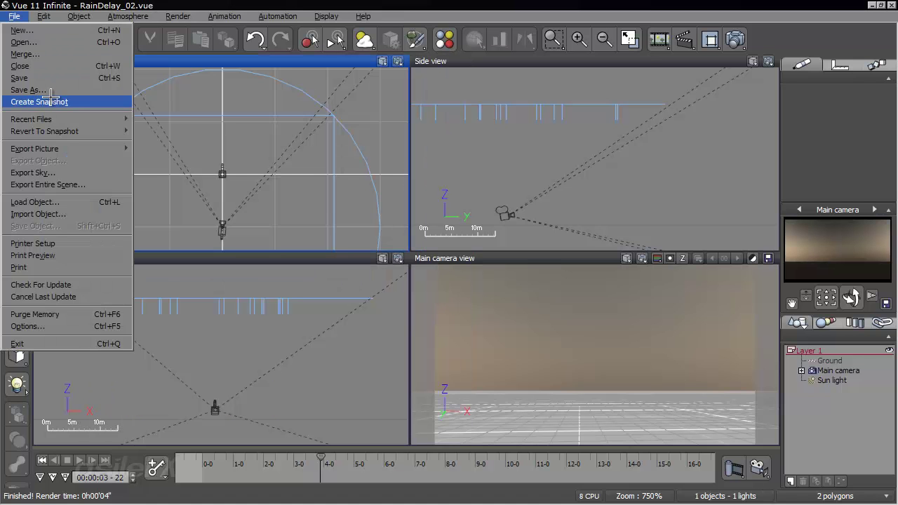
{"action": "left_click", "coordinate": [28, 88]}
{"action": "left_click", "coordinate": [490, 300]}
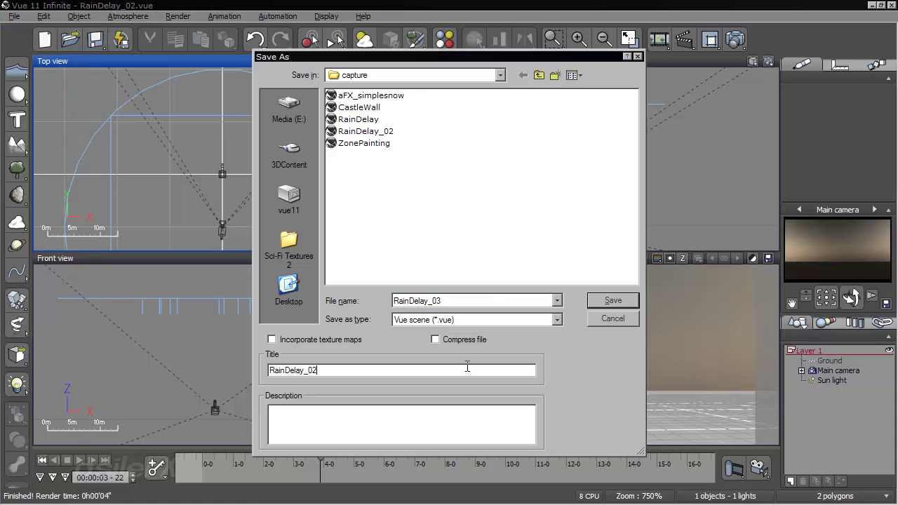
{"action": "key", "text": "Return"}
- Add a Decomposer 3 vector operation node to the raindrop material's alpha function
{"action": "left_click", "coordinate": [122, 17]}
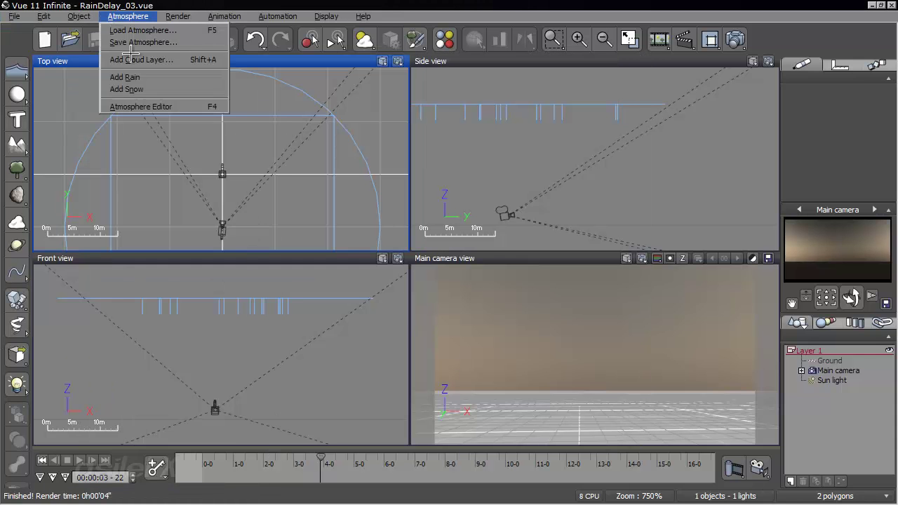
{"action": "left_click", "coordinate": [141, 105]}
{"action": "right_click", "coordinate": [387, 187]}
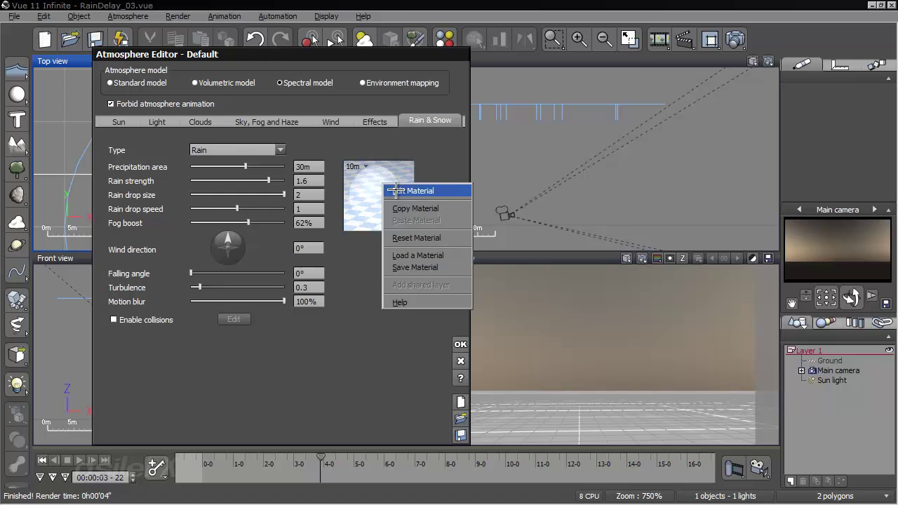
{"action": "left_click", "coordinate": [394, 191]}
{"action": "right_click", "coordinate": [421, 329]}
{"action": "left_click", "coordinate": [423, 329]}
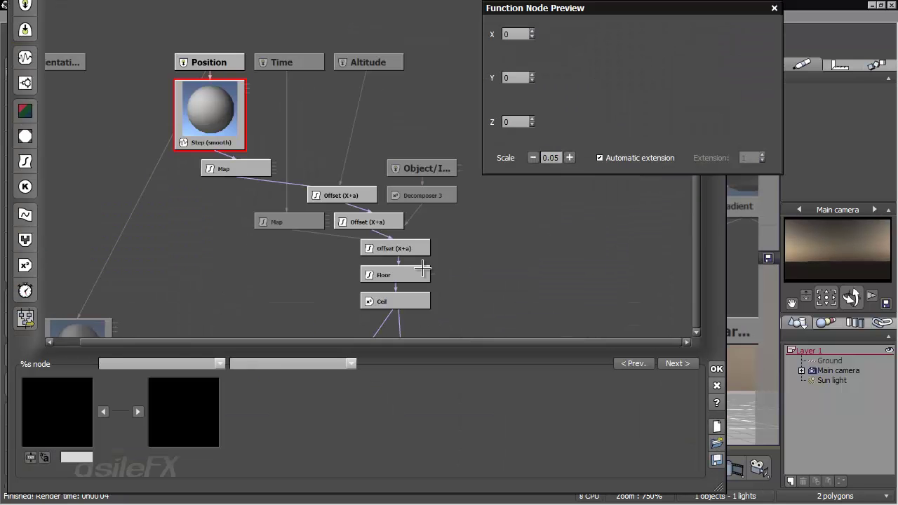
{"action": "left_click", "coordinate": [390, 120]}
{"action": "right_click", "coordinate": [393, 120]}
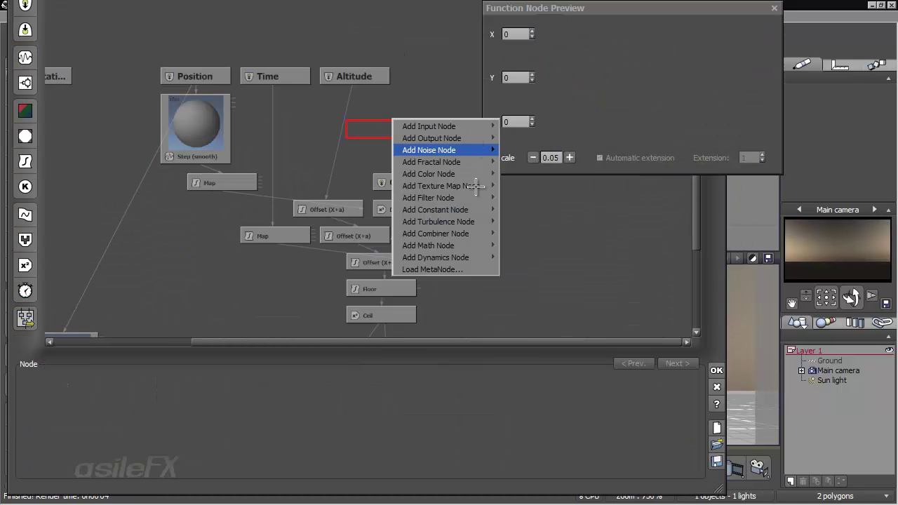
{"action": "mouse_move", "coordinate": [481, 246]}
{"action": "mouse_move", "coordinate": [564, 281]}
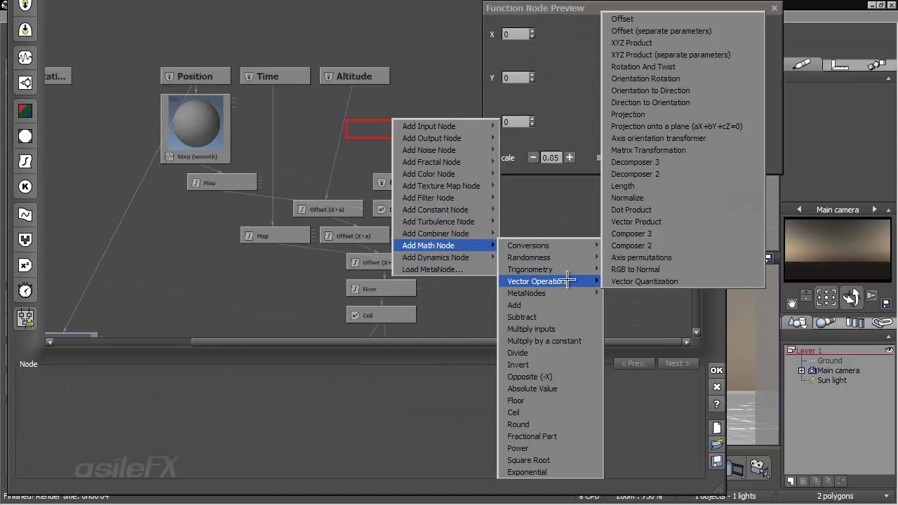
{"action": "left_click", "coordinate": [672, 163]}
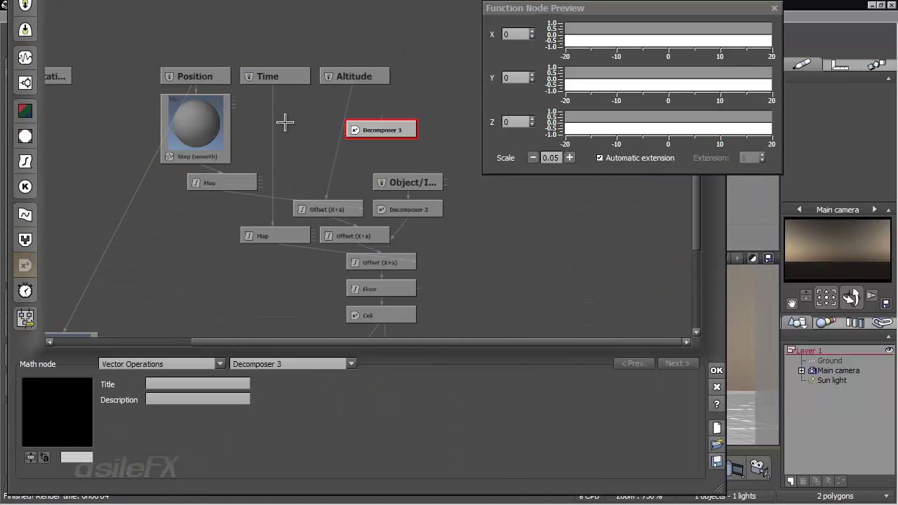
- Connect the new Decomposer 3 node to Position, and use it to replace the Step (smooth) node as the Map node's input
{"action": "left_click_drag", "start_coordinate": [384, 116], "coordinate": [197, 77]}
{"action": "left_click_drag", "start_coordinate": [381, 130], "coordinate": [206, 51]}
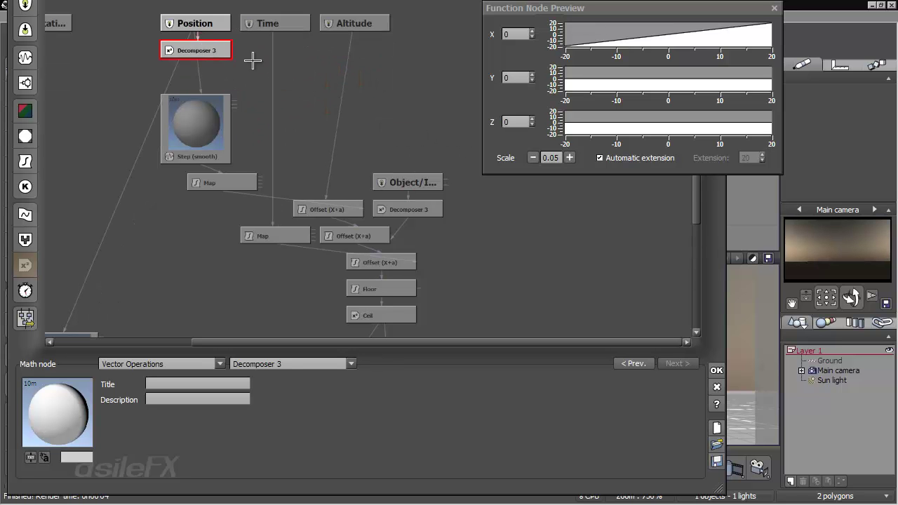
{"action": "left_click", "coordinate": [202, 123]}
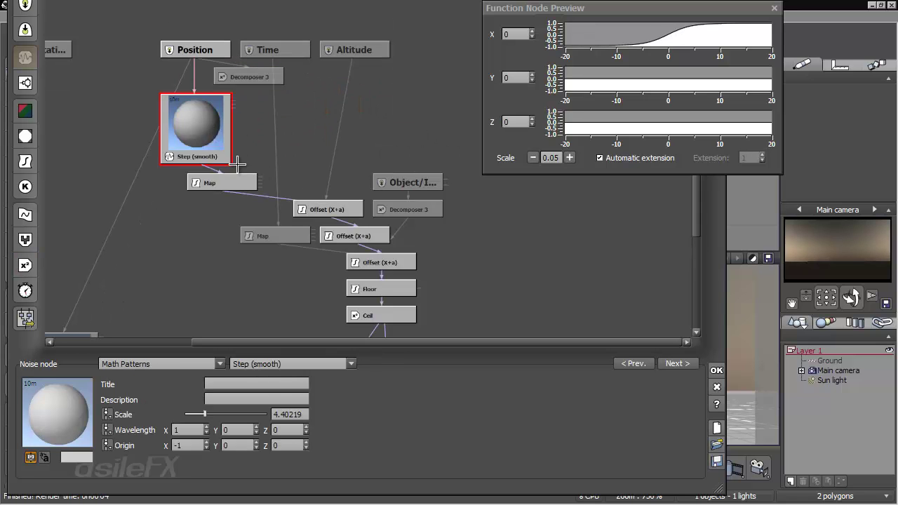
{"action": "key", "text": "Delete"}
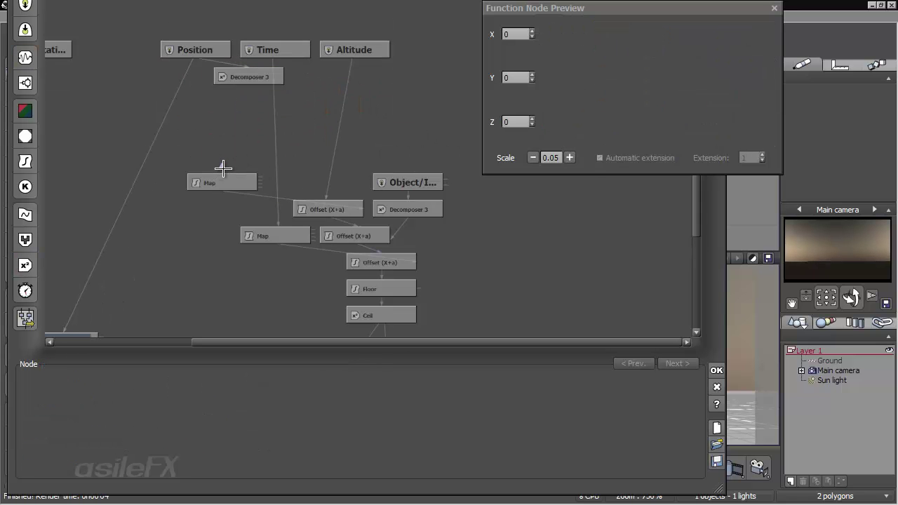
{"action": "left_click_drag", "start_coordinate": [221, 166], "coordinate": [228, 104]}
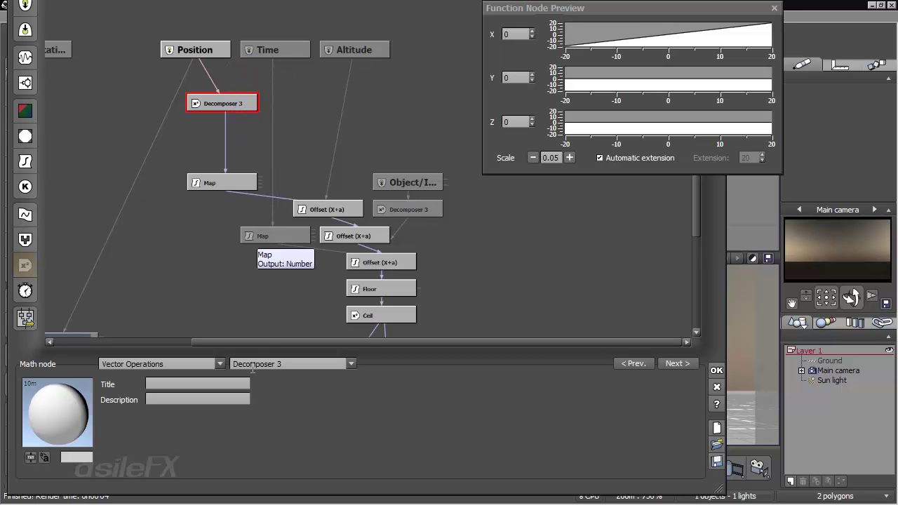
- Set the input range of the Map node under the new Decomposer 3 node to a lower value of -30 and upper value of 30
{"action": "left_click", "coordinate": [222, 182]}
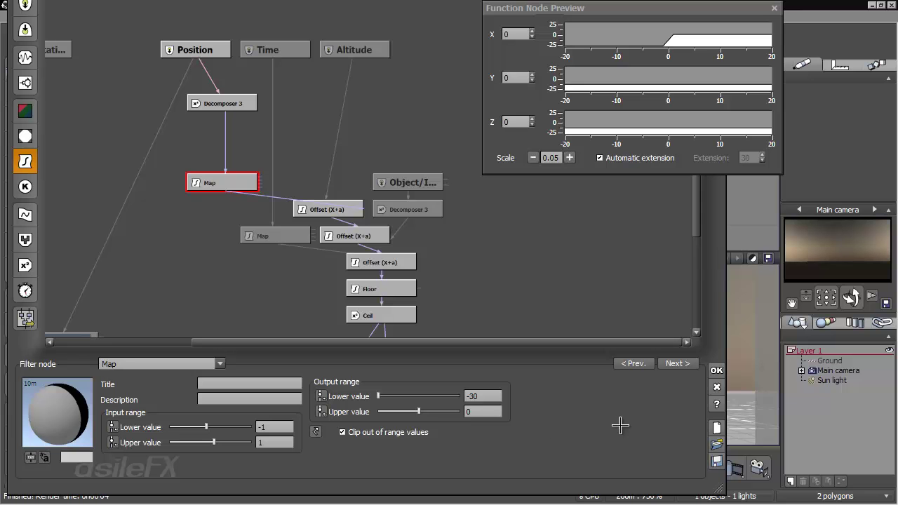
{"action": "left_click", "coordinate": [716, 370]}
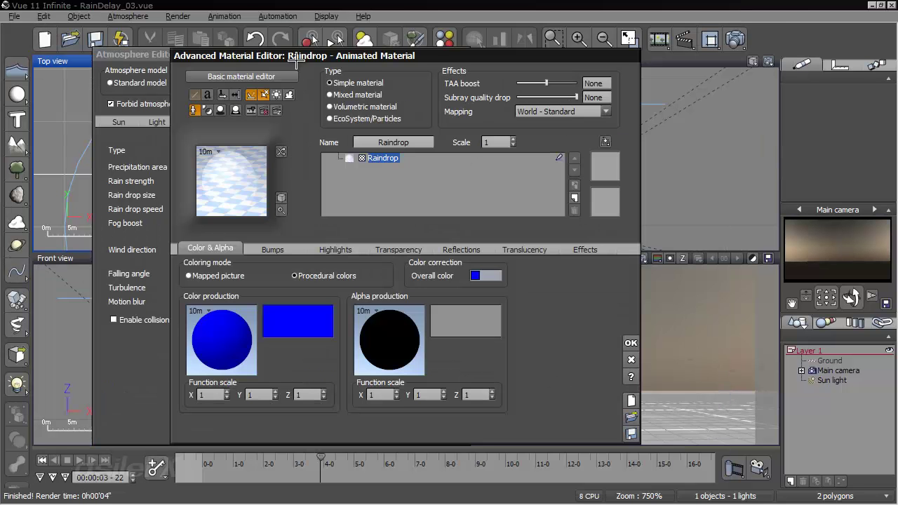
{"action": "left_click_drag", "start_coordinate": [256, 27], "coordinate": [263, 62]}
{"action": "right_click", "coordinate": [363, 330]}
{"action": "left_click", "coordinate": [368, 331]}
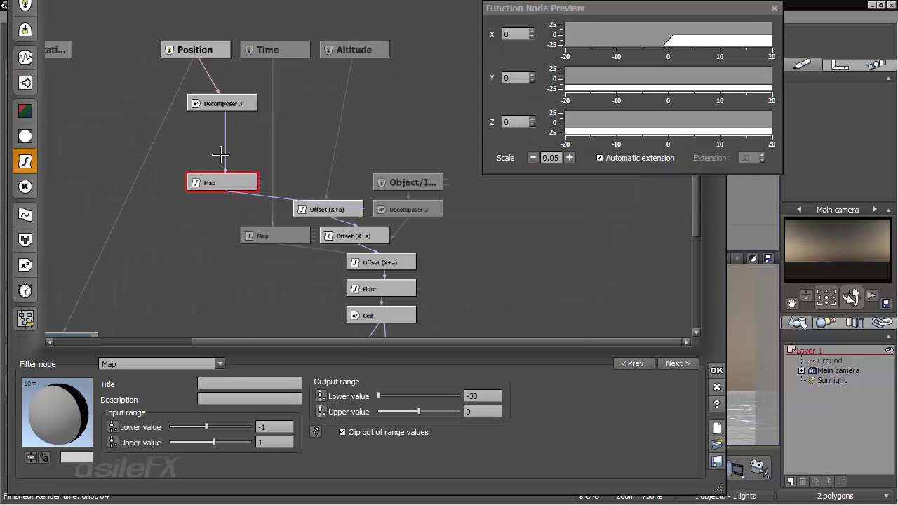
{"action": "left_click", "coordinate": [274, 427]}
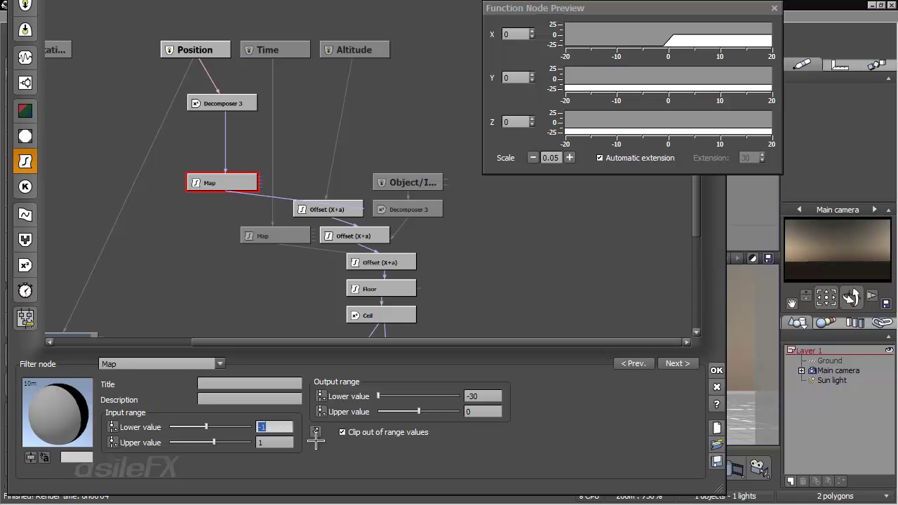
{"action": "left_click", "coordinate": [267, 442]}
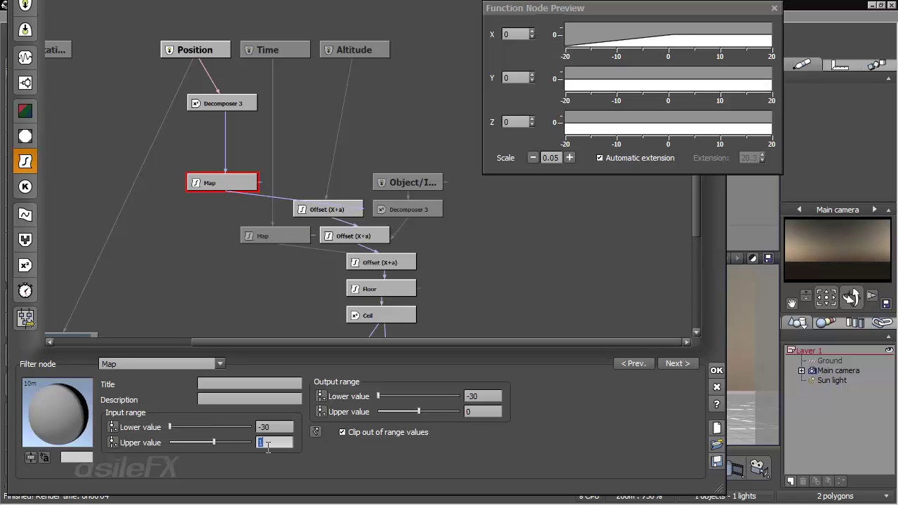
{"action": "type", "text": "30"}
{"action": "key", "text": "Return"}
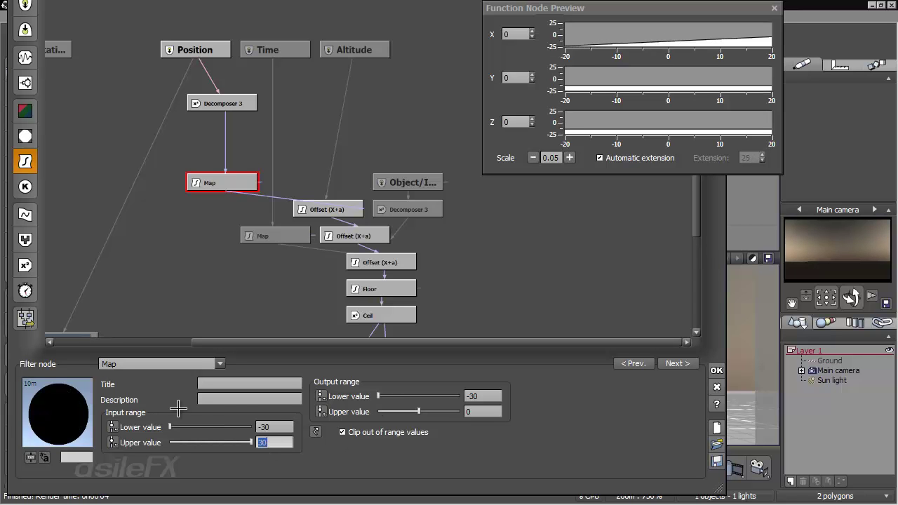
- Set the output range lower value of the Map node to -20 and turn off clipping of out-of-range values
{"action": "left_click", "coordinate": [491, 397]}
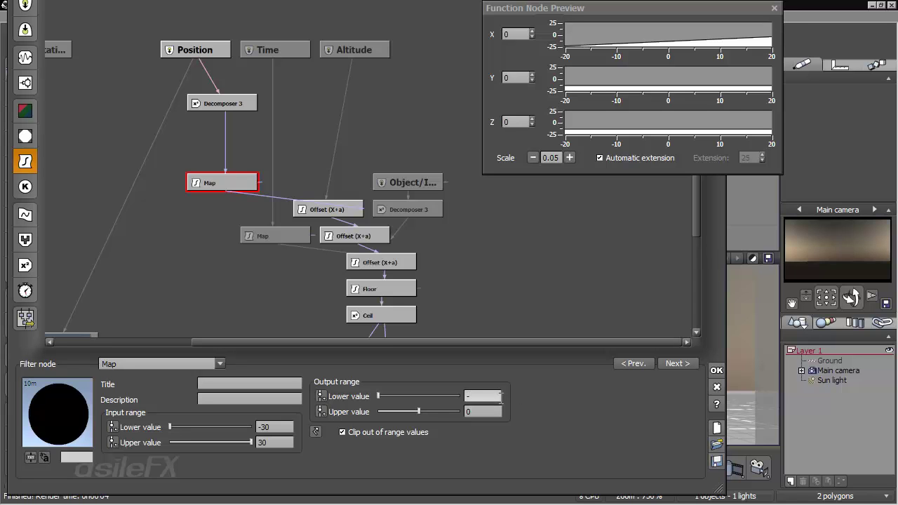
{"action": "key", "text": "Return"}
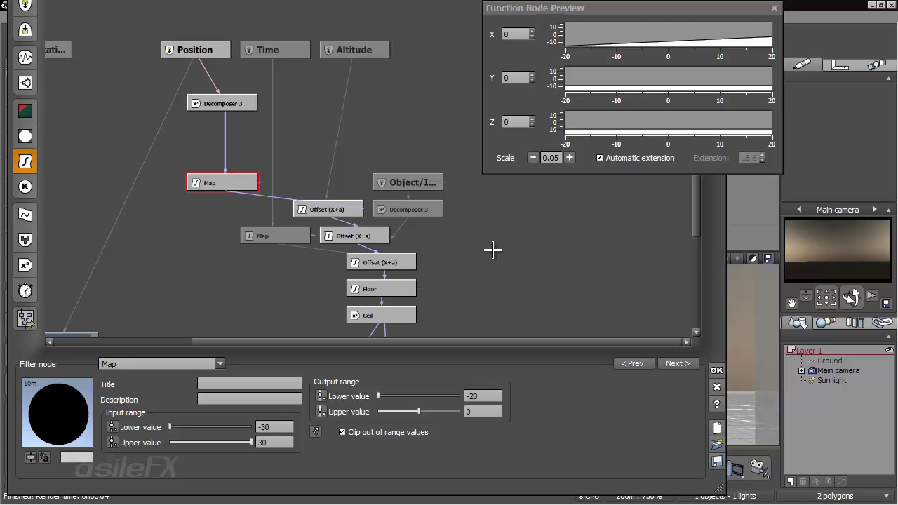
{"action": "left_click", "coordinate": [557, 234]}
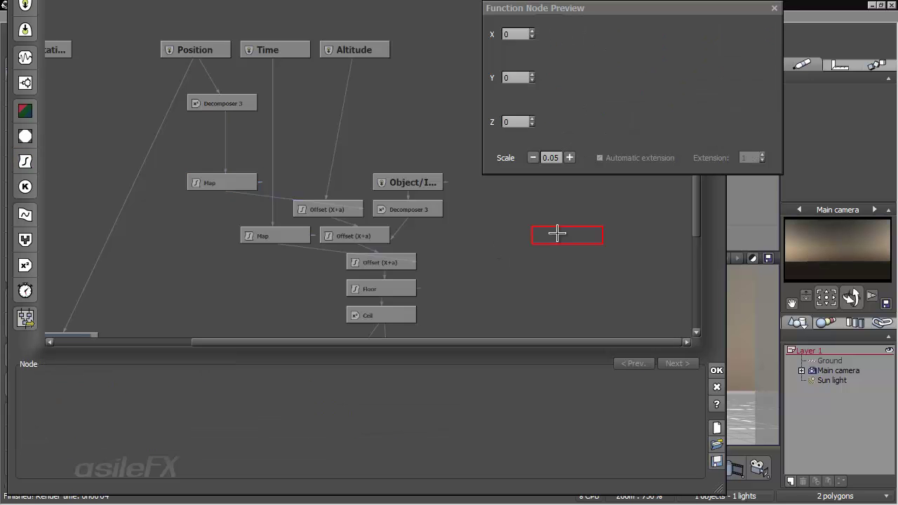
{"action": "left_click", "coordinate": [242, 183]}
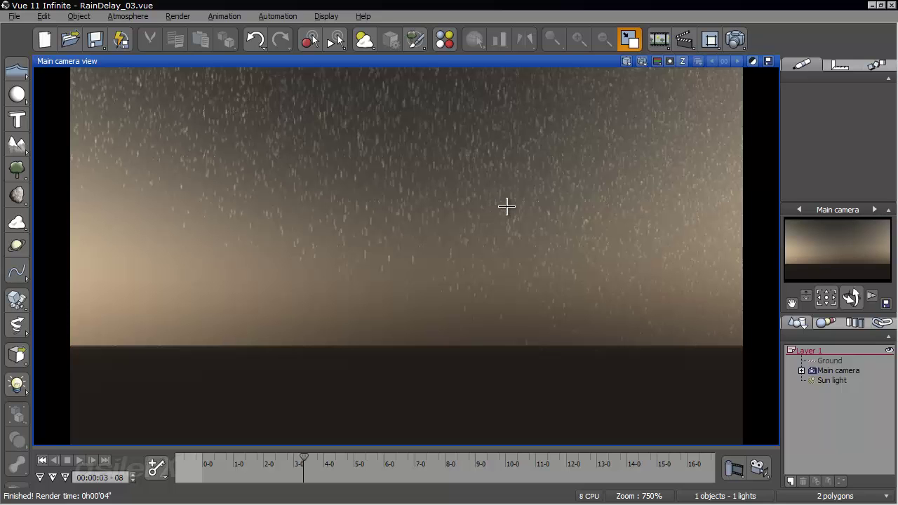
- Add a sphere, lower it partly into the ground, hide it from render, and move it along the positive X axis
{"action": "left_click", "coordinate": [506, 206]}
{"action": "left_click", "coordinate": [18, 93]}
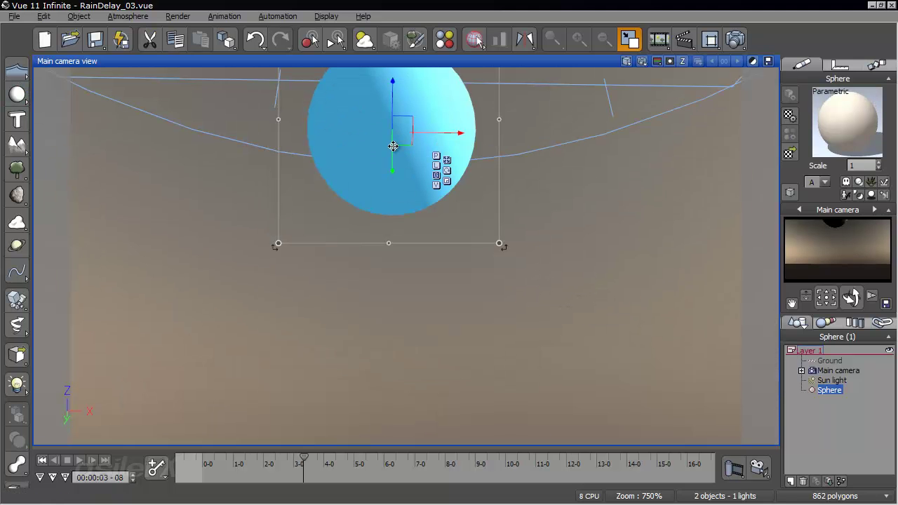
{"action": "left_click_drag", "start_coordinate": [394, 91], "coordinate": [381, 279]}
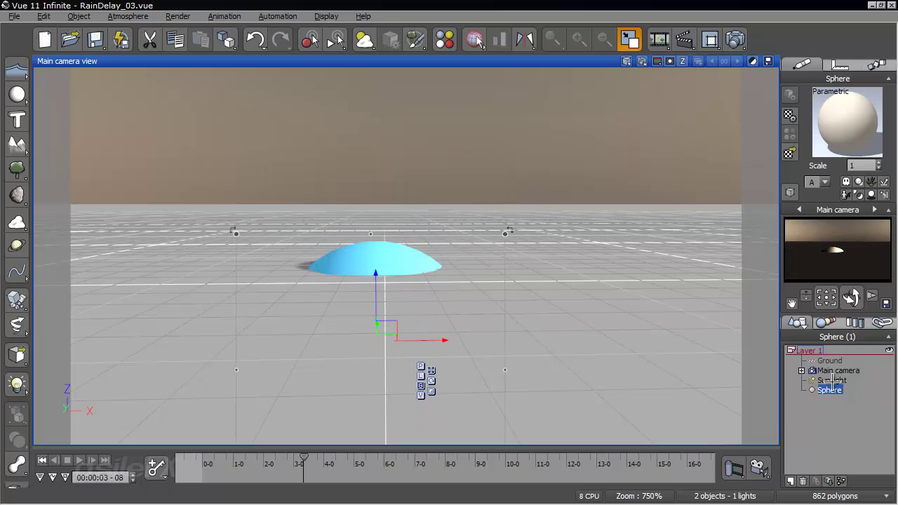
{"action": "left_click", "coordinate": [813, 390]}
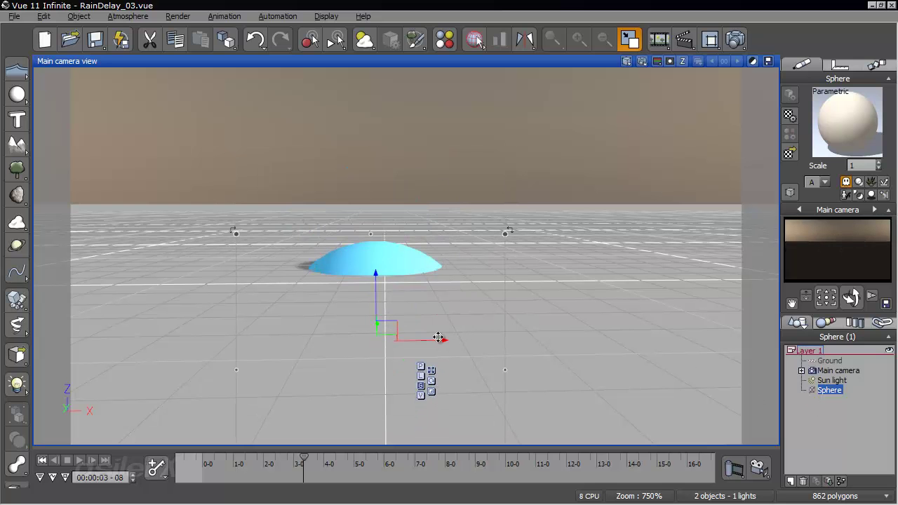
{"action": "left_click_drag", "start_coordinate": [438, 338], "coordinate": [768, 337]}
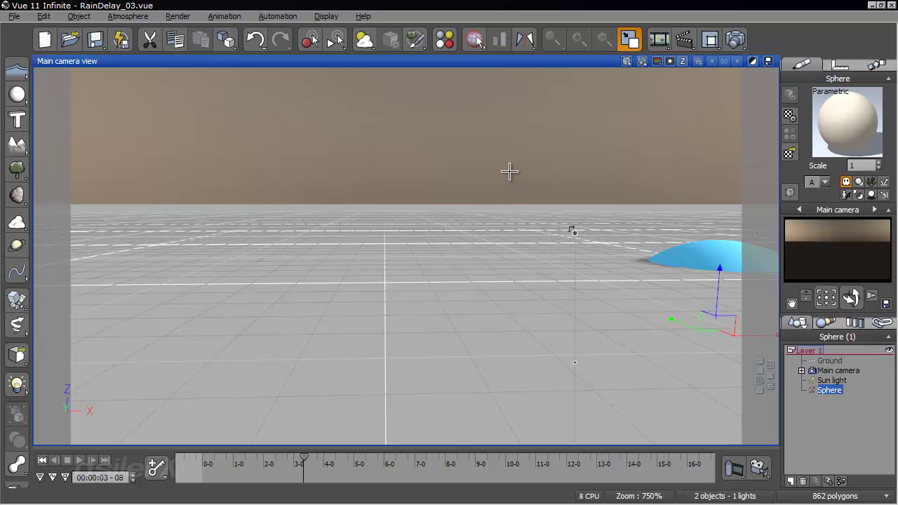
- In the raindrop material's alpha function, set the Map node's input range to a lower value of -2 and upper value of 2
{"action": "key", "text": "F4"}
{"action": "right_click", "coordinate": [378, 183]}
{"action": "left_click", "coordinate": [407, 190]}
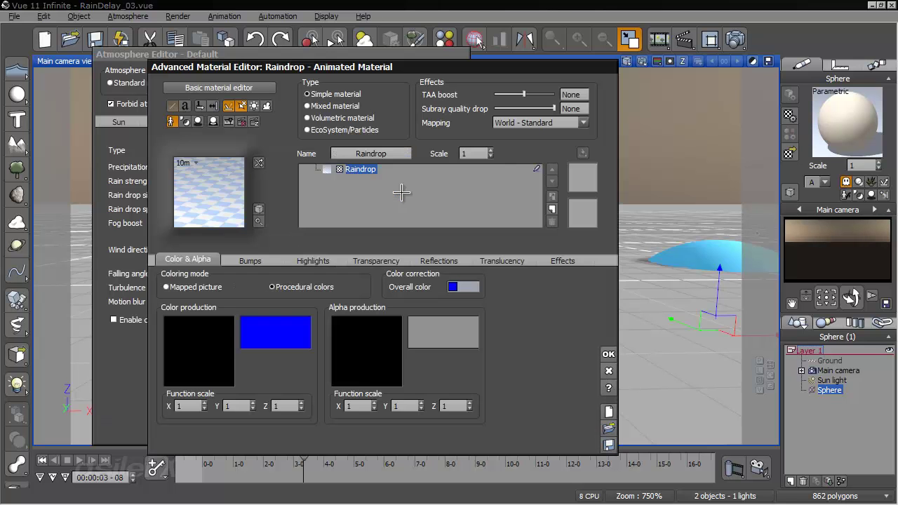
{"action": "right_click", "coordinate": [385, 331]}
{"action": "left_click", "coordinate": [407, 338]}
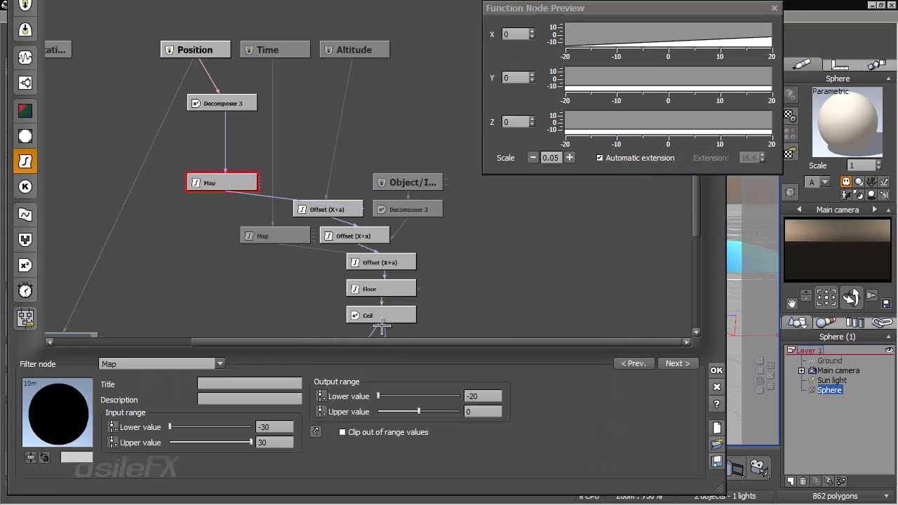
{"action": "double_click", "coordinate": [285, 427]}
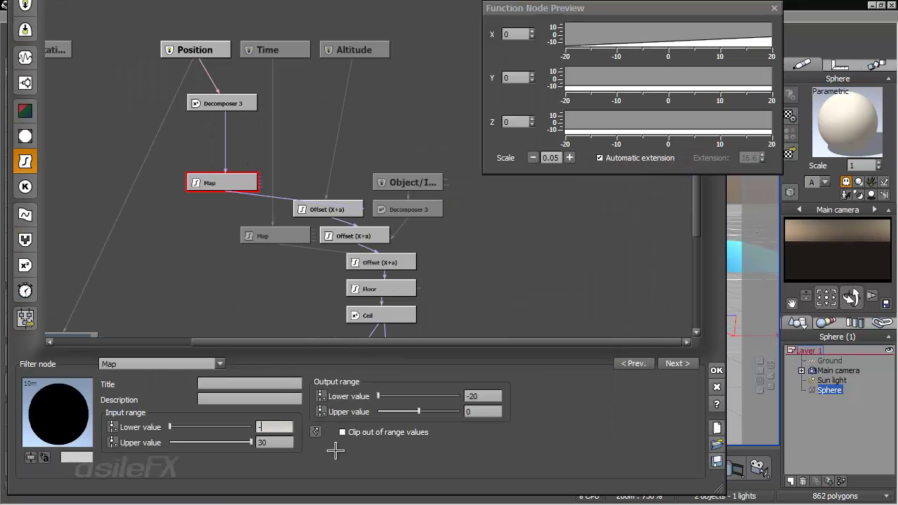
{"action": "type", "text": "-1"}
{"action": "key", "text": "Return"}
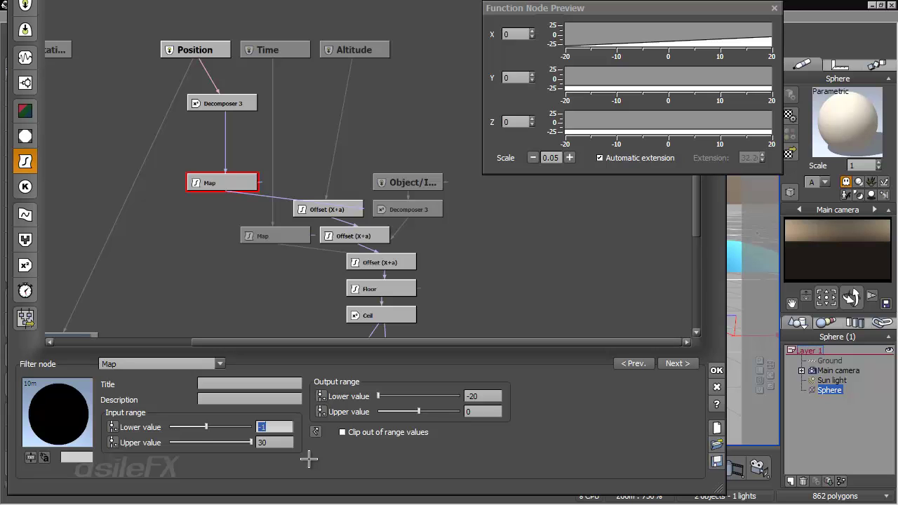
{"action": "double_click", "coordinate": [281, 443]}
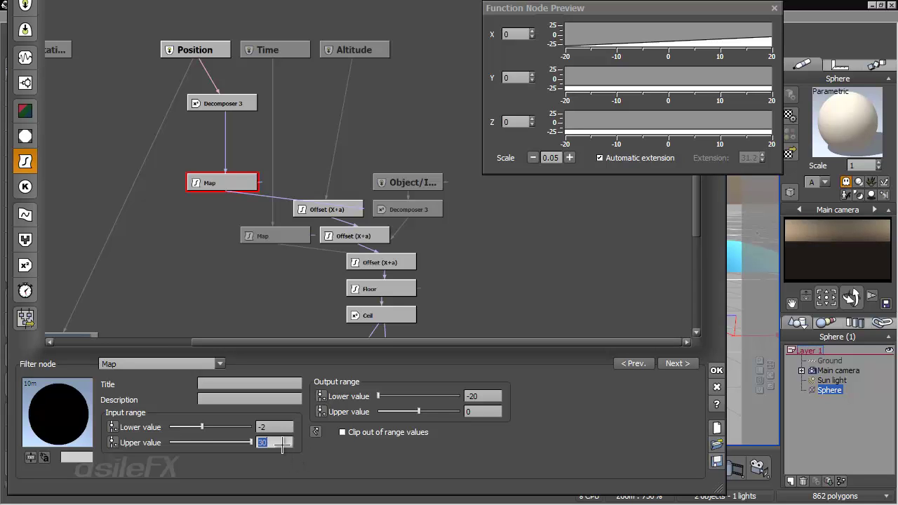
{"action": "type", "text": "2"}
{"action": "key", "text": "Return"}
- Set the Map node's output range lower value to -30
{"action": "double_click", "coordinate": [483, 393]}
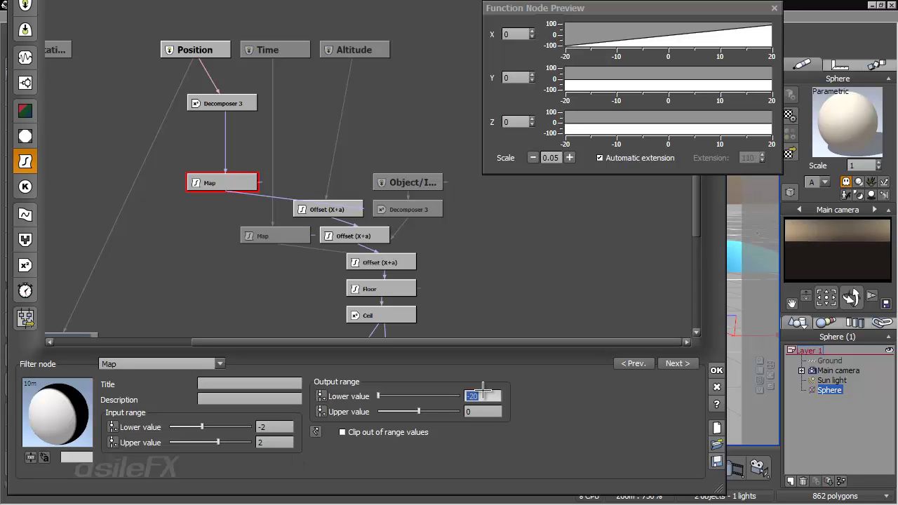
{"action": "type", "text": "-30"}
{"action": "key", "text": "Return"}
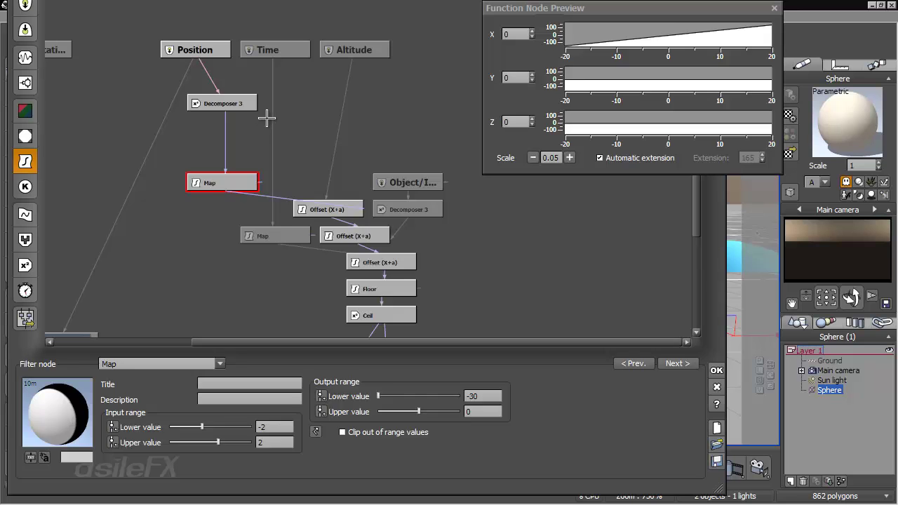
- Add an External Dependency input node above Decomposer 3 and link its dependency to the sphere's position
{"action": "left_click", "coordinate": [265, 122]}
{"action": "right_click", "coordinate": [249, 80]}
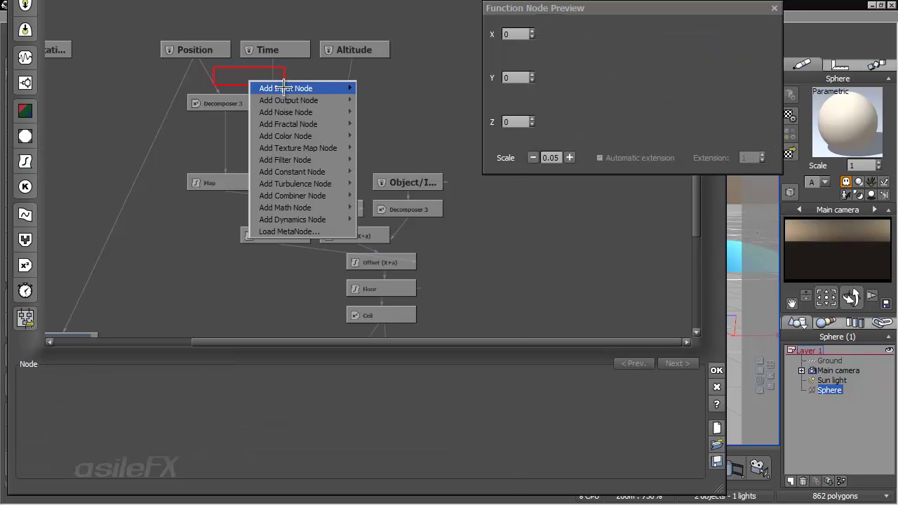
{"action": "mouse_move", "coordinate": [294, 86]}
{"action": "left_click", "coordinate": [431, 34]}
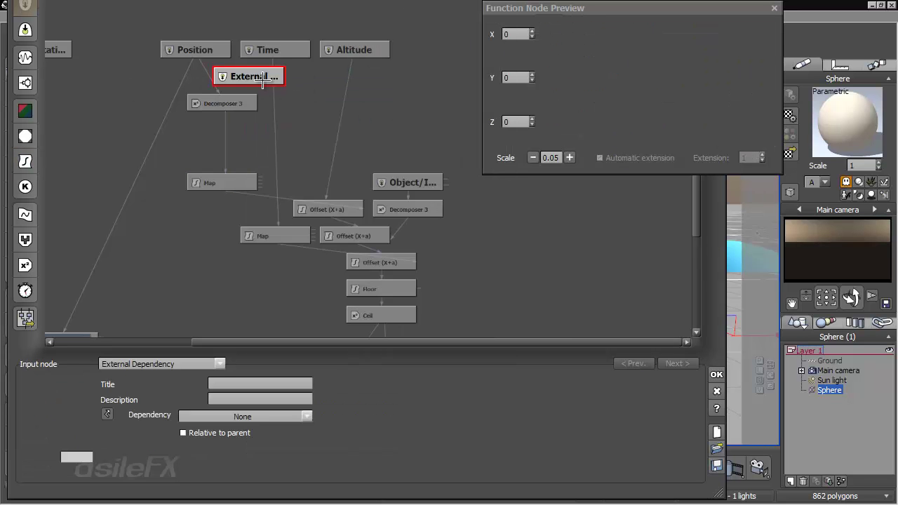
{"action": "left_click", "coordinate": [269, 416]}
{"action": "mouse_move", "coordinate": [237, 493]}
{"action": "left_click", "coordinate": [327, 459]}
- Make the External Dependency node replace Position as Decomposer 3's input, set its units to Meters, and accept the changes in all editors
{"action": "left_click_drag", "start_coordinate": [226, 103], "coordinate": [229, 130]}
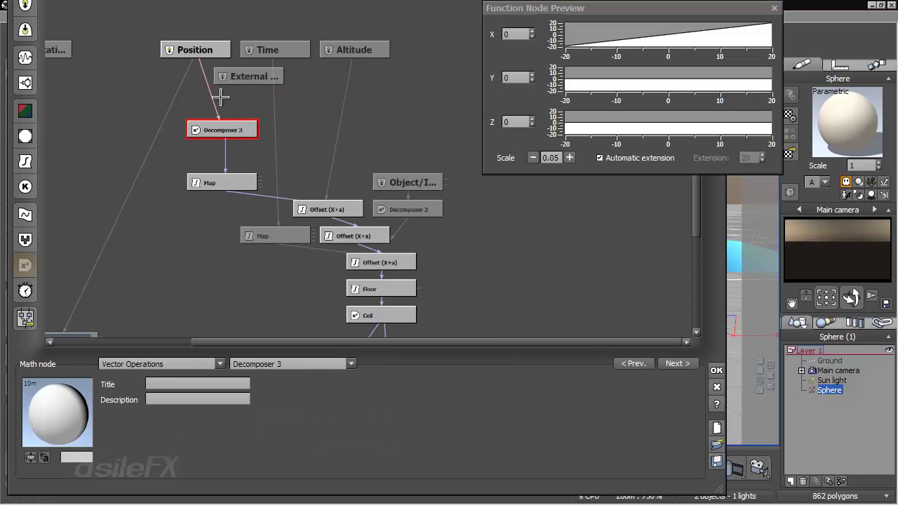
{"action": "left_click_drag", "start_coordinate": [249, 76], "coordinate": [222, 103]}
{"action": "left_click", "coordinate": [247, 447]}
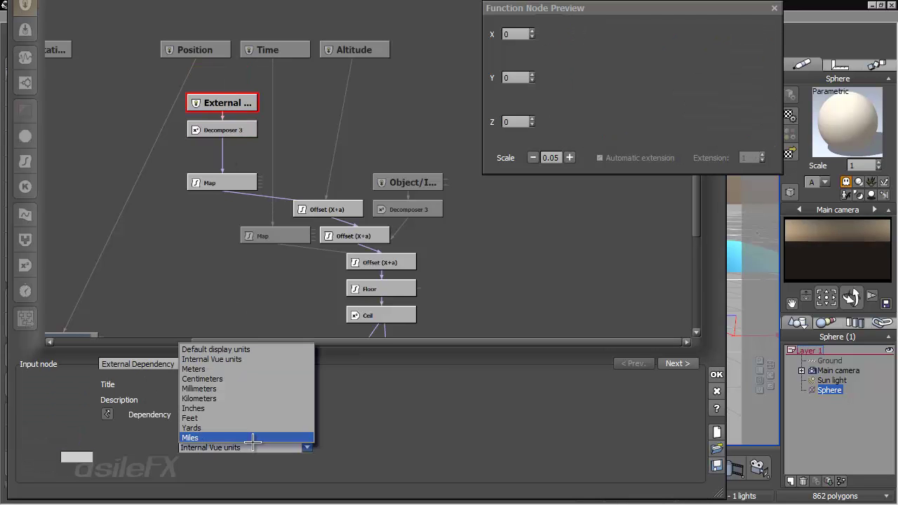
{"action": "left_click", "coordinate": [249, 367]}
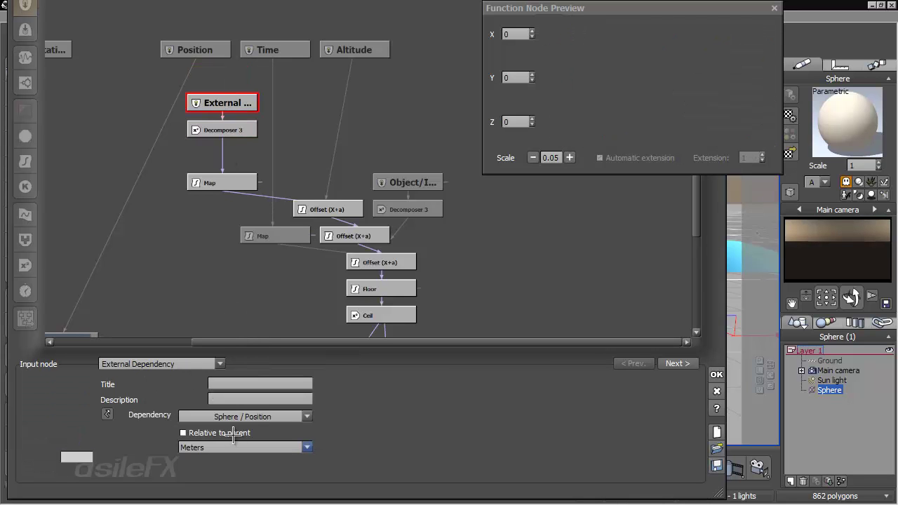
{"action": "left_click", "coordinate": [716, 373]}
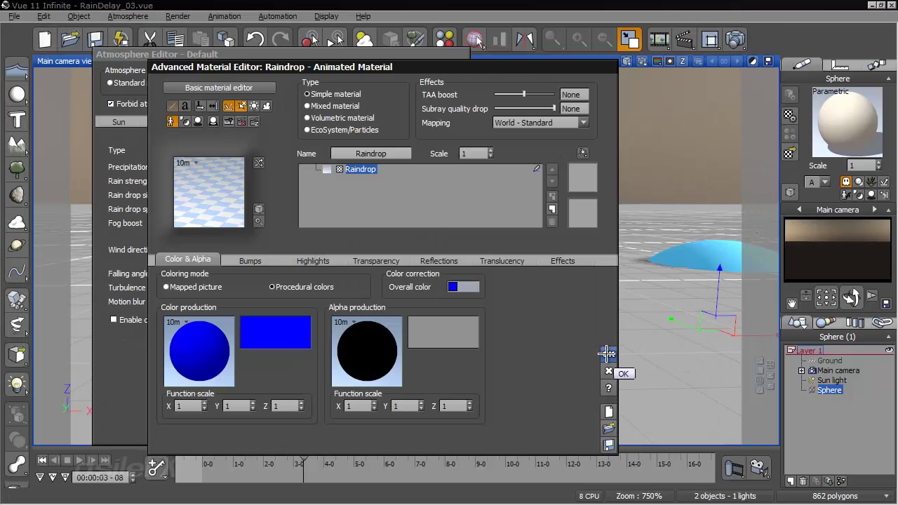
{"action": "left_click", "coordinate": [607, 353]}
{"action": "left_click", "coordinate": [461, 345]}
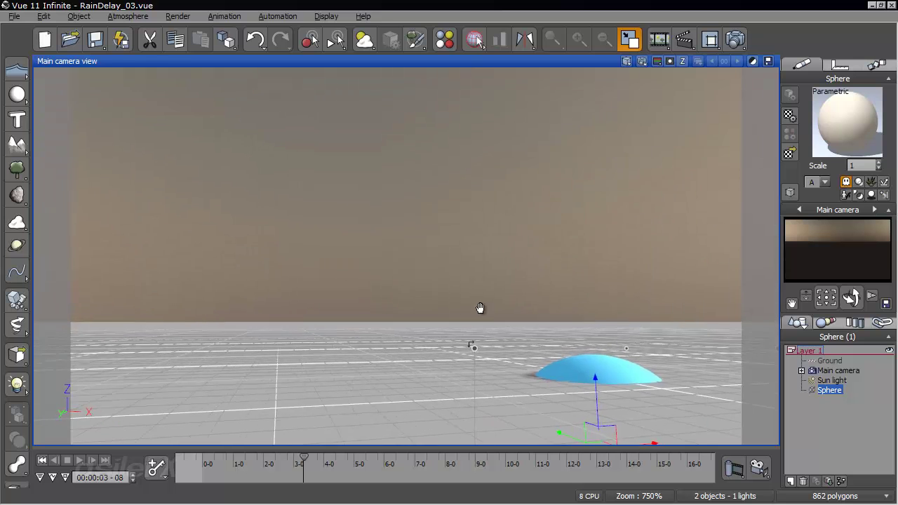
- Reframe the main camera view around the sphere and render it to check the rain
{"action": "left_click_drag", "start_coordinate": [480, 308], "coordinate": [539, 310]}
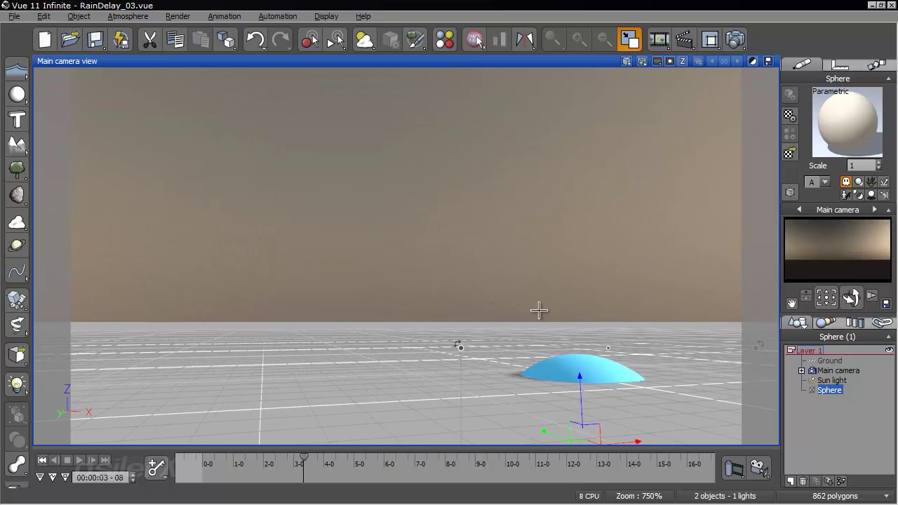
{"action": "left_click", "coordinate": [642, 62]}
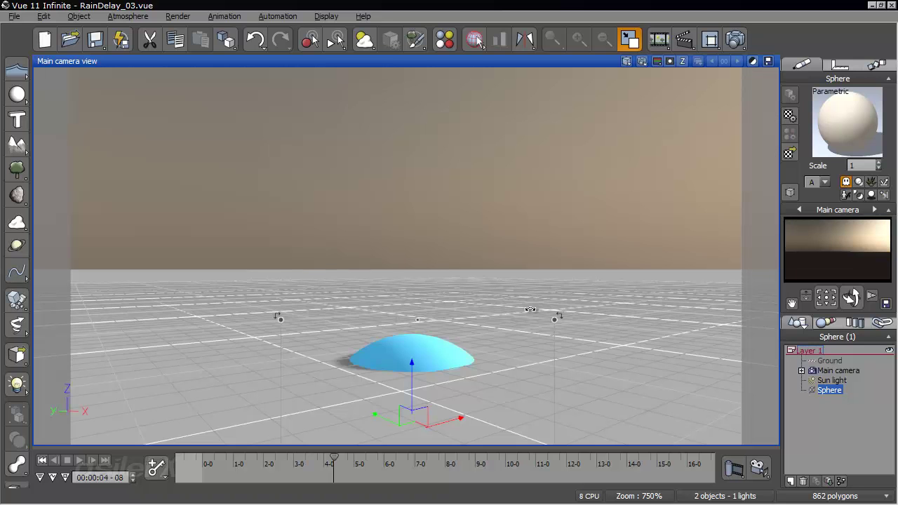
- In the raindrop alpha function, insert a Substract combiner node before Decomposer 3, fed by Position and the External Dependency node
{"action": "left_click", "coordinate": [146, 16]}
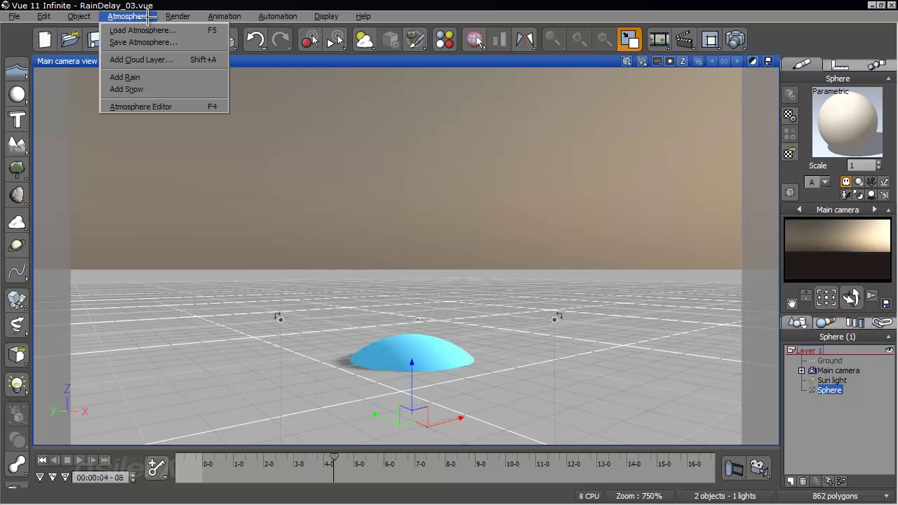
{"action": "left_click", "coordinate": [184, 105]}
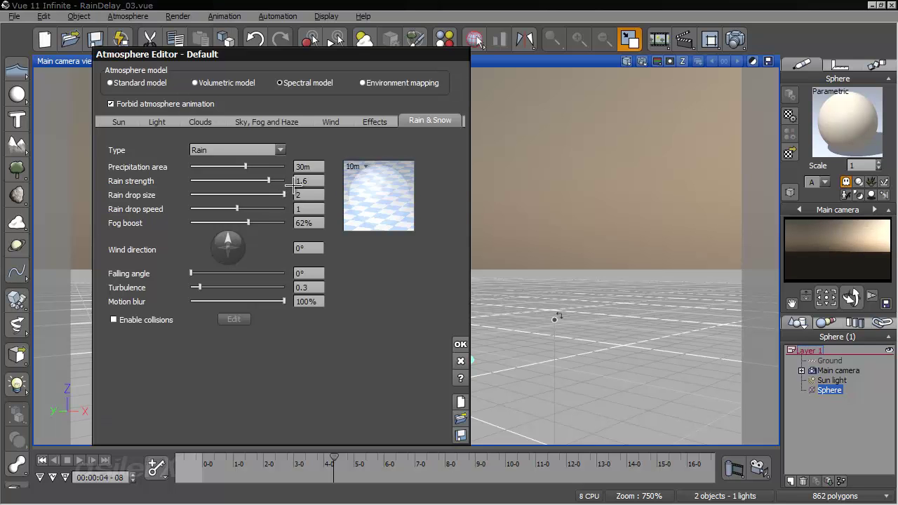
{"action": "right_click", "coordinate": [362, 184]}
{"action": "left_click", "coordinate": [378, 190]}
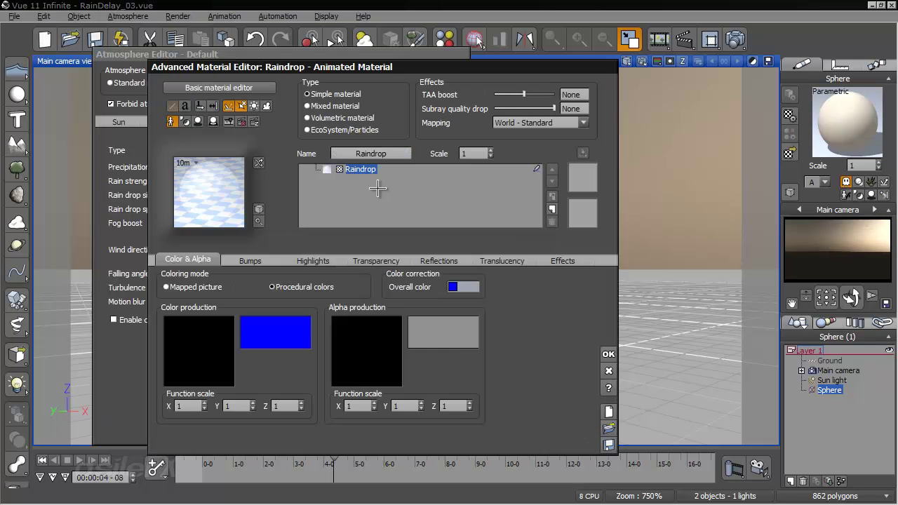
{"action": "right_click", "coordinate": [381, 342]}
{"action": "left_click", "coordinate": [396, 347]}
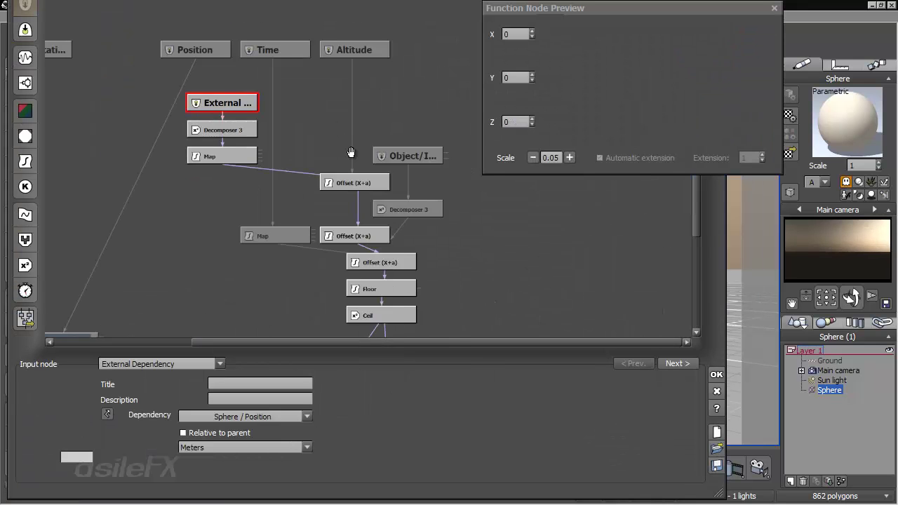
{"action": "left_click_drag", "start_coordinate": [276, 126], "coordinate": [245, 118]}
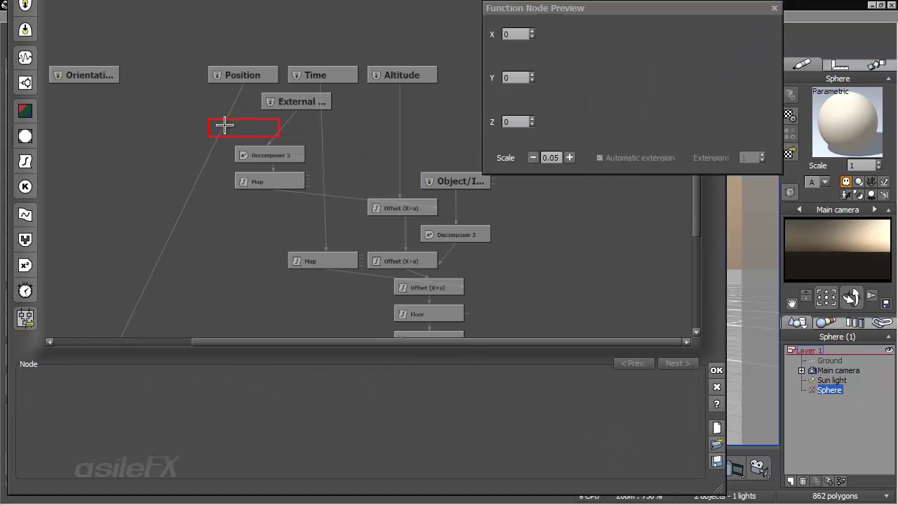
{"action": "left_click", "coordinate": [26, 240]}
{"action": "left_click", "coordinate": [170, 364]}
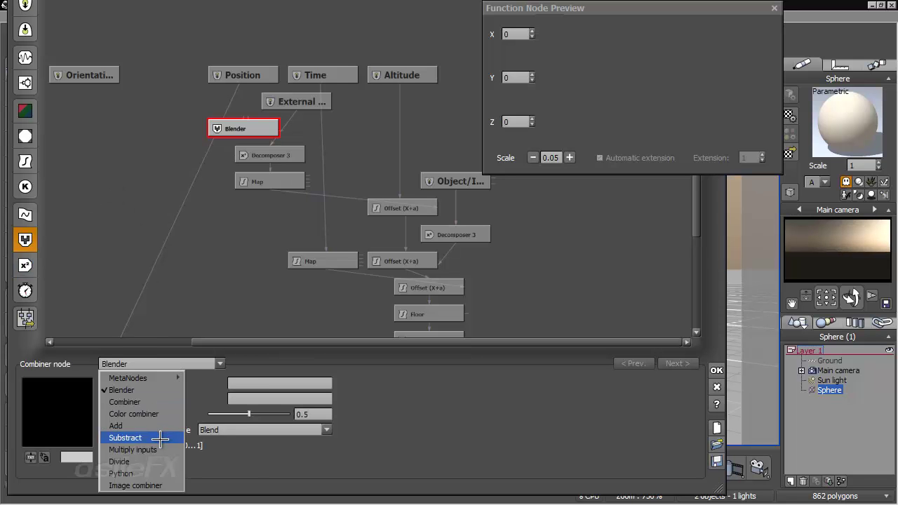
{"action": "left_click", "coordinate": [171, 438]}
{"action": "left_click_drag", "start_coordinate": [243, 80], "coordinate": [278, 129]}
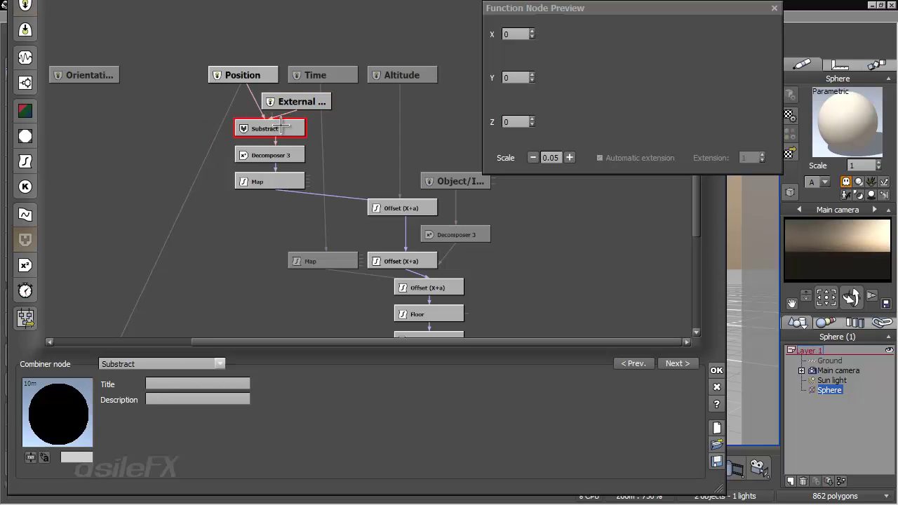
- Set the output lower value of the Map node under Decomposer 3 to -40, clip out-of-range values, and accept the function
{"action": "left_click", "coordinate": [288, 180]}
{"action": "left_click_drag", "start_coordinate": [465, 396], "coordinate": [516, 398]}
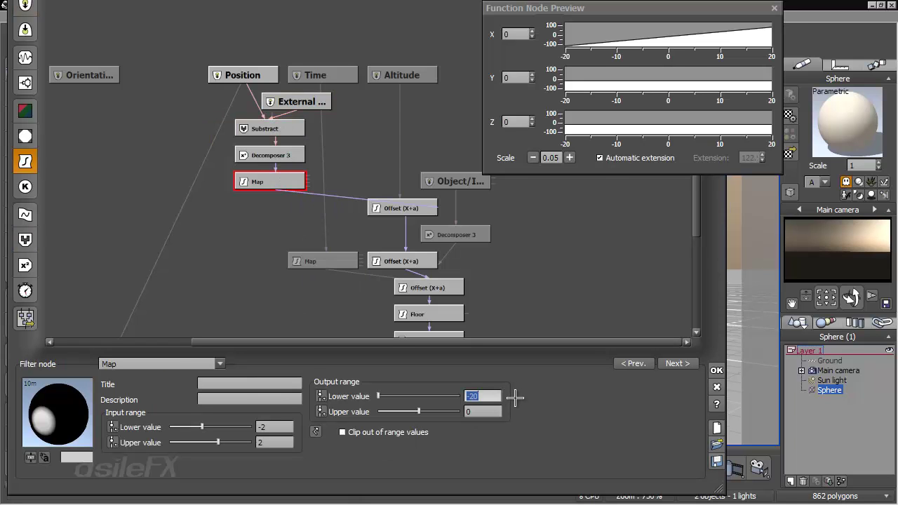
{"action": "type", "text": "-40"}
{"action": "key", "text": "Return"}
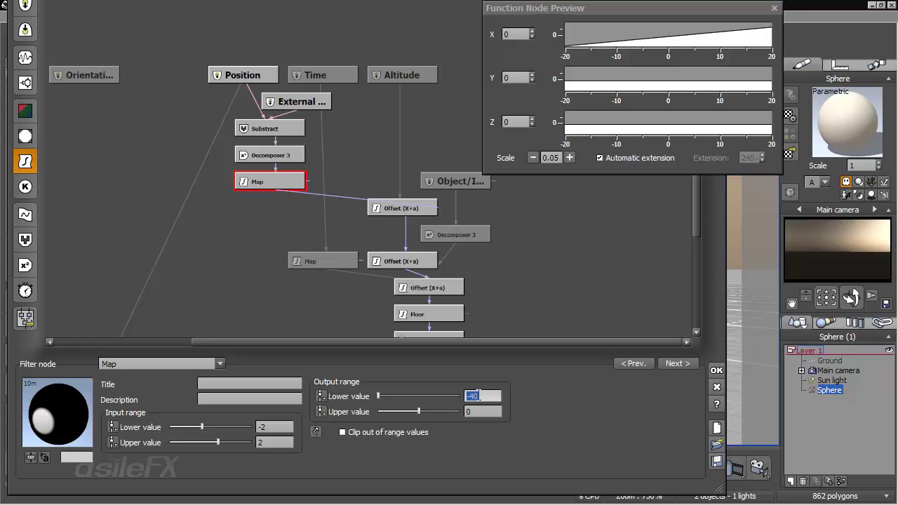
{"action": "left_click", "coordinate": [390, 433]}
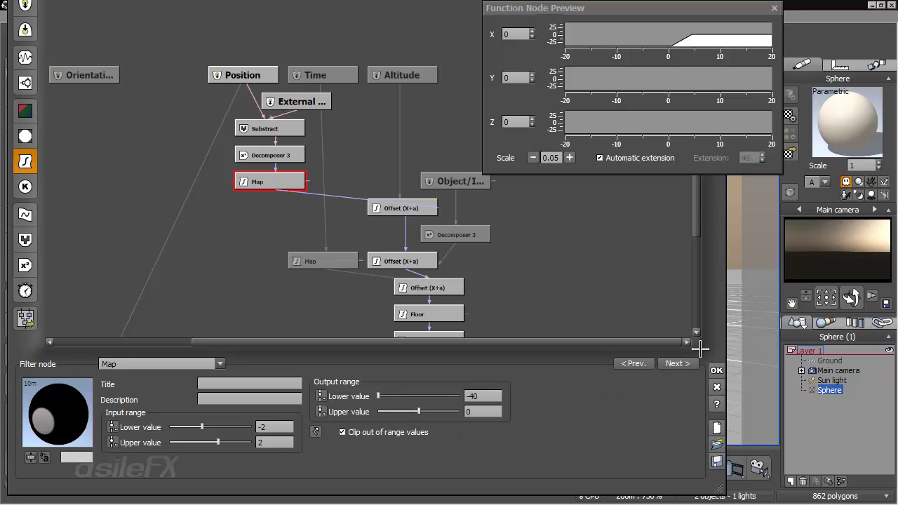
{"action": "left_click", "coordinate": [717, 370]}
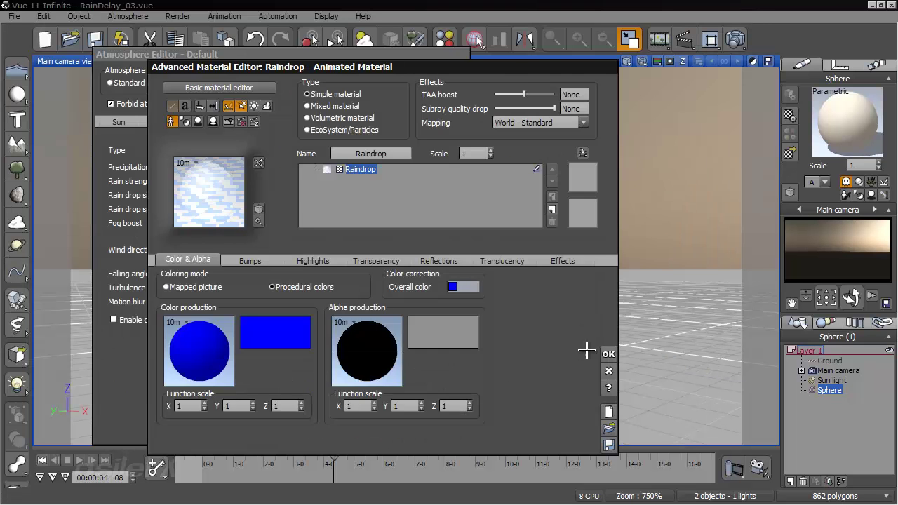
- Accept the raindrop material and atmosphere changes, and render the main camera view to check the rain
{"action": "left_click", "coordinate": [614, 353]}
{"action": "left_click", "coordinate": [460, 344]}
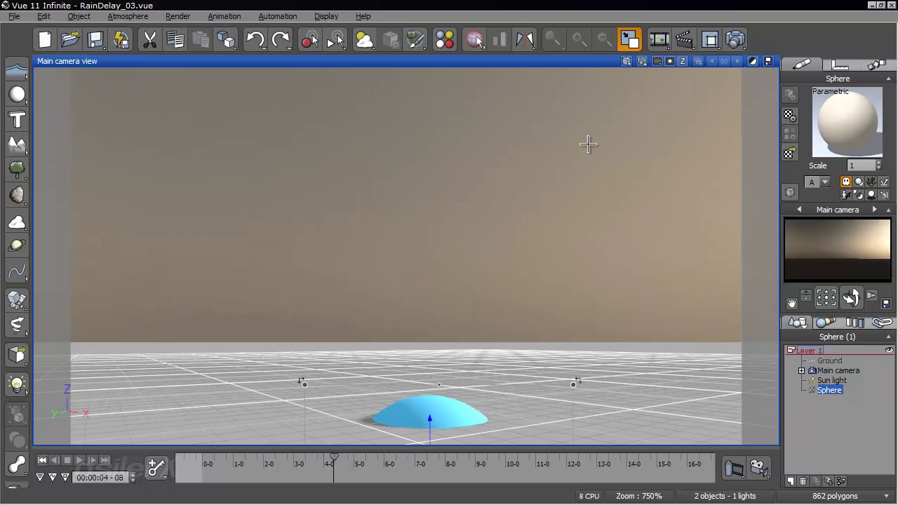
{"action": "left_click", "coordinate": [641, 61]}
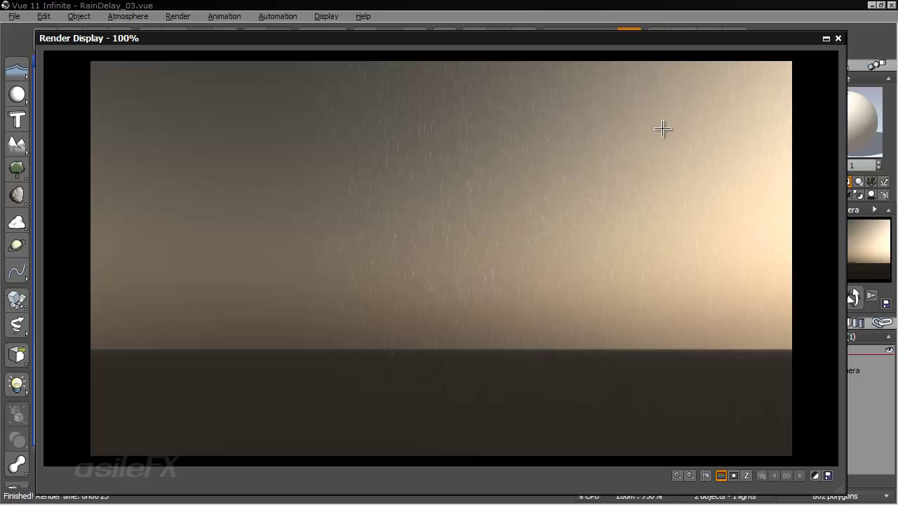
{"action": "left_click", "coordinate": [836, 38]}
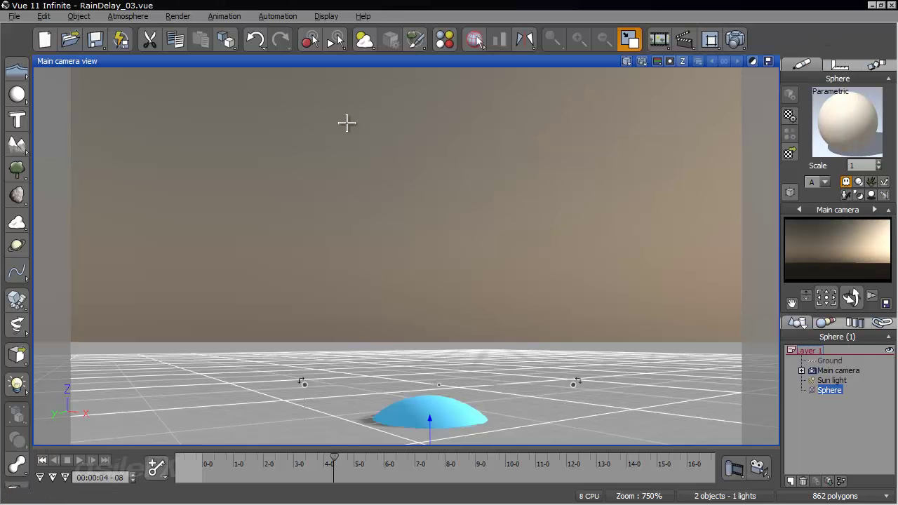
- Reopen the raindrop alpha function and set the input range of the Map node under Decomposer 3 to -4 through 4
{"action": "left_click", "coordinate": [144, 15]}
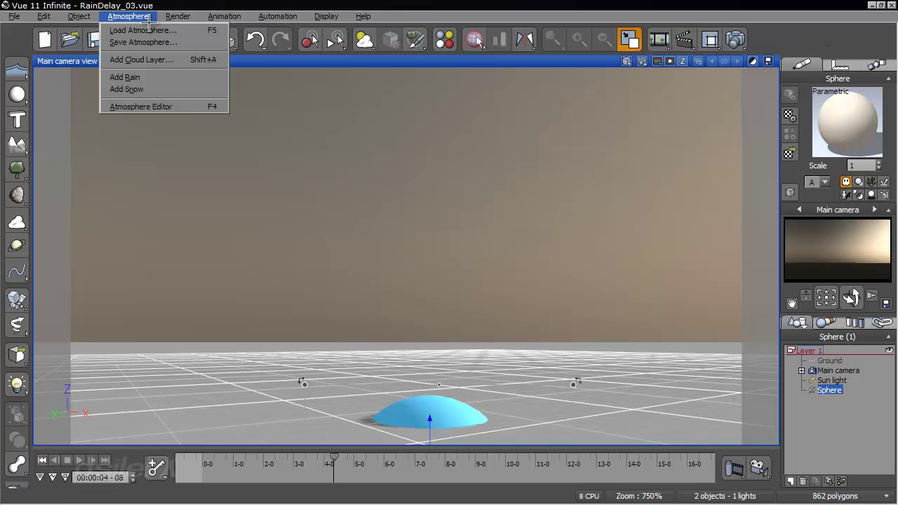
{"action": "left_click", "coordinate": [188, 105]}
{"action": "right_click", "coordinate": [366, 187]}
{"action": "left_click", "coordinate": [400, 194]}
{"action": "right_click", "coordinate": [385, 351]}
{"action": "left_click", "coordinate": [407, 364]}
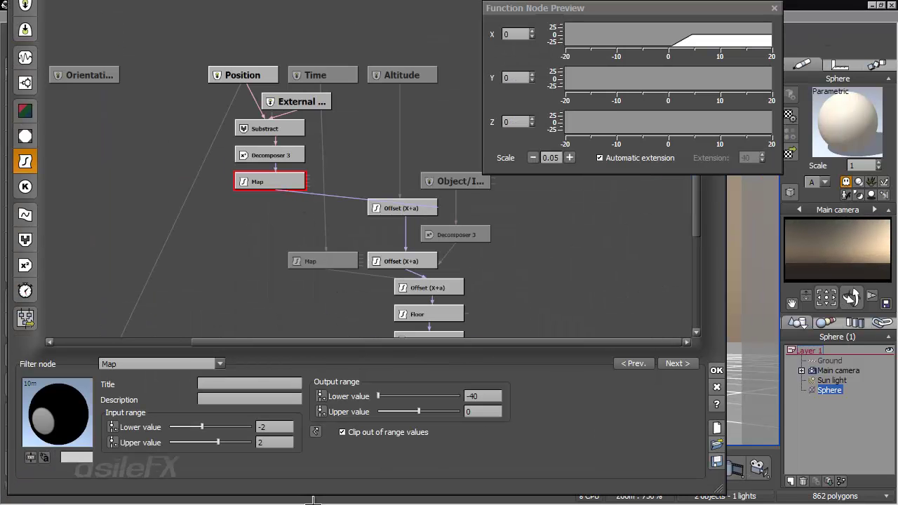
{"action": "double_click", "coordinate": [274, 427]}
{"action": "type", "text": "-4"}
{"action": "double_click", "coordinate": [280, 442]}
{"action": "type", "text": "4"}
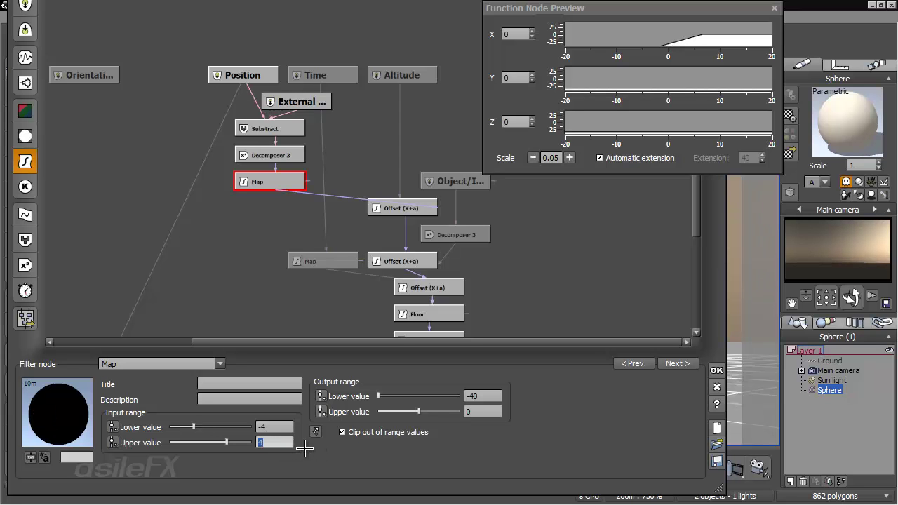
- Set the Map node's output range to -20 through 5 and accept the changes in all editors
{"action": "double_click", "coordinate": [492, 395]}
{"action": "type", "text": "-20"}
{"action": "key", "text": "Return"}
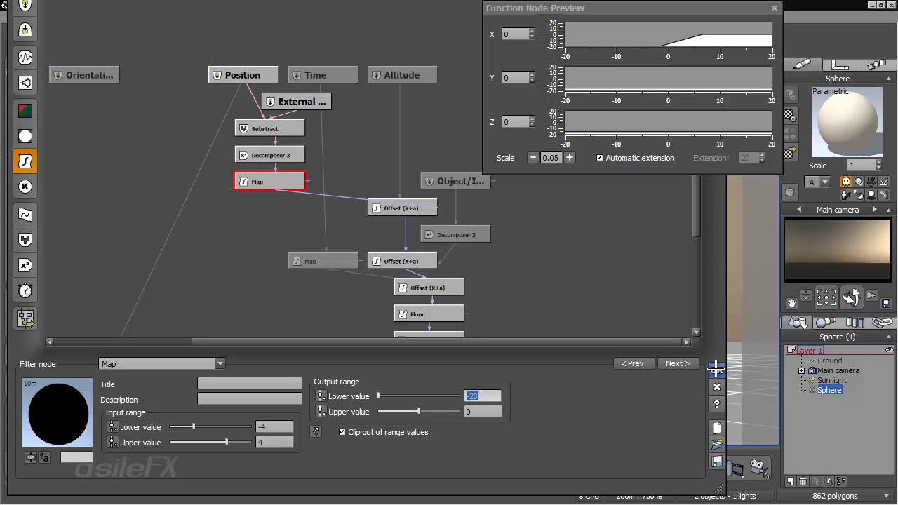
{"action": "left_click", "coordinate": [512, 415]}
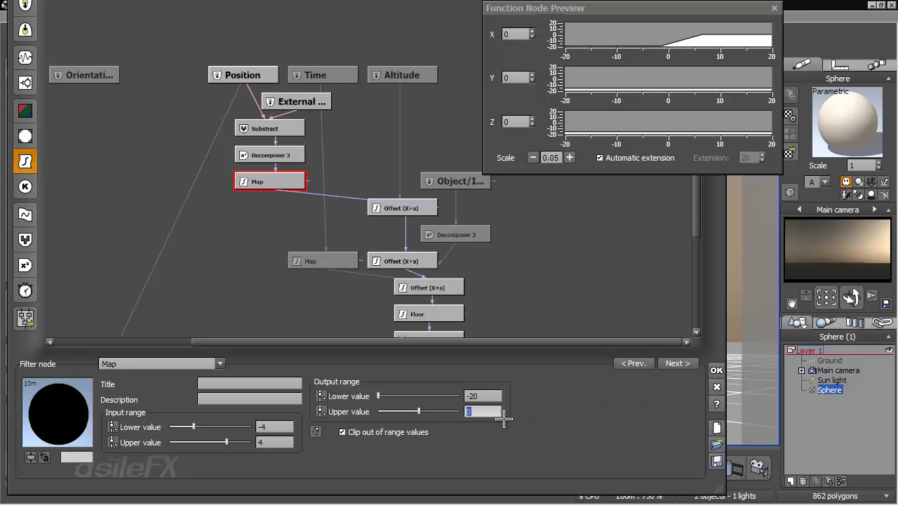
{"action": "type", "text": "5"}
{"action": "key", "text": "Return"}
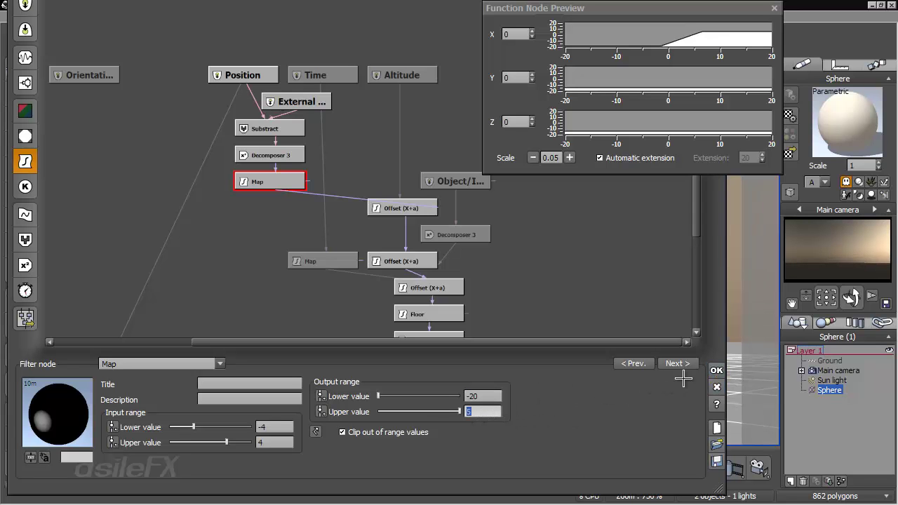
{"action": "left_click", "coordinate": [714, 368]}
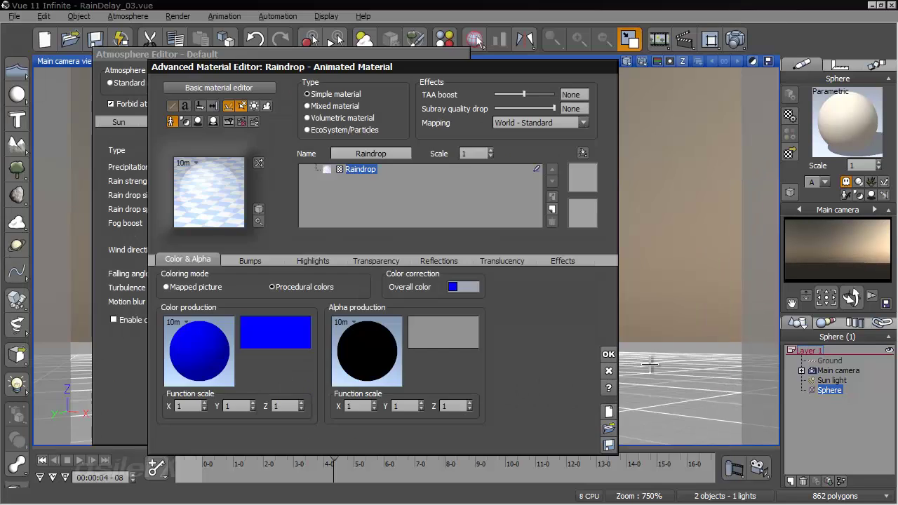
{"action": "left_click", "coordinate": [605, 349]}
{"action": "left_click", "coordinate": [458, 344]}
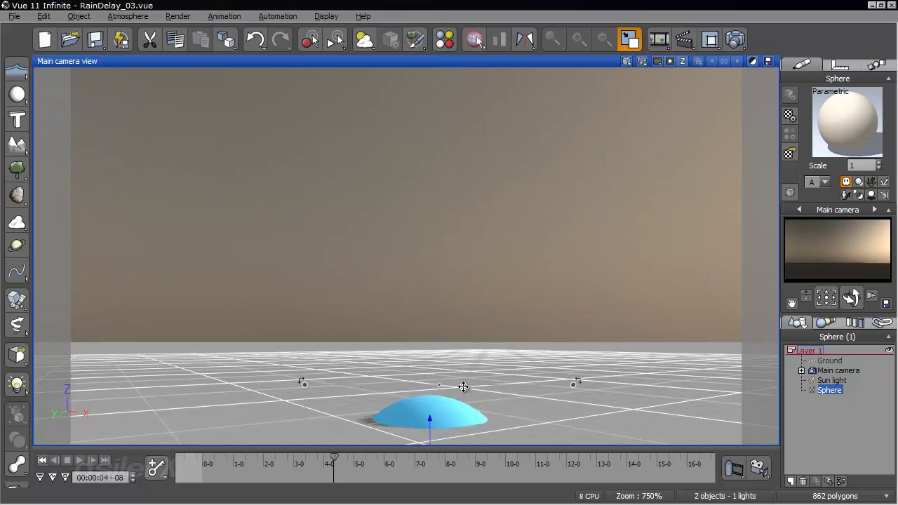
- At the start of the timeline, move the sphere along its positive X axis and enable Auto-Keyframing
{"action": "left_click", "coordinate": [42, 460]}
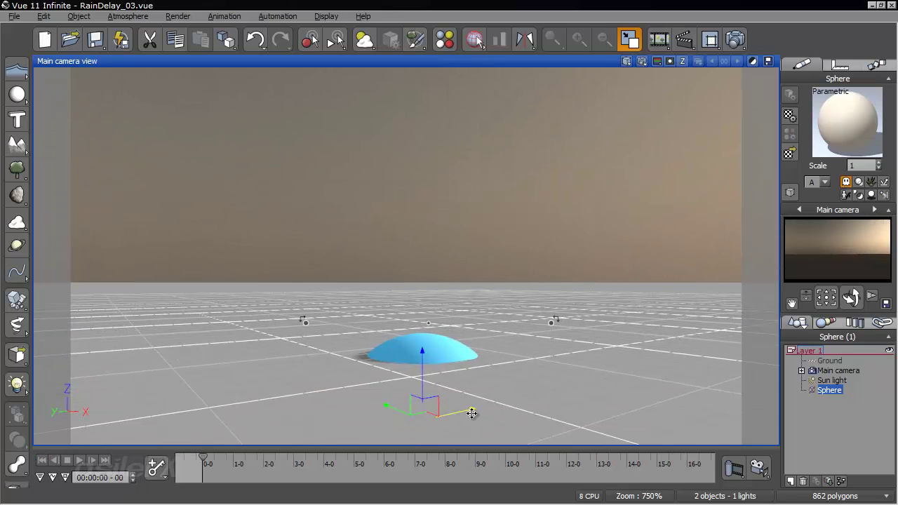
{"action": "left_click_drag", "start_coordinate": [519, 397], "coordinate": [642, 385]}
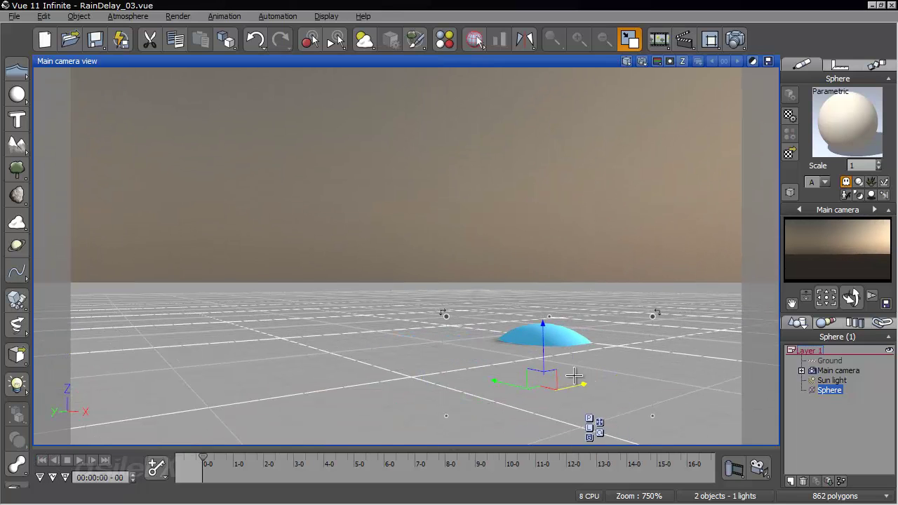
{"action": "left_click", "coordinate": [156, 468]}
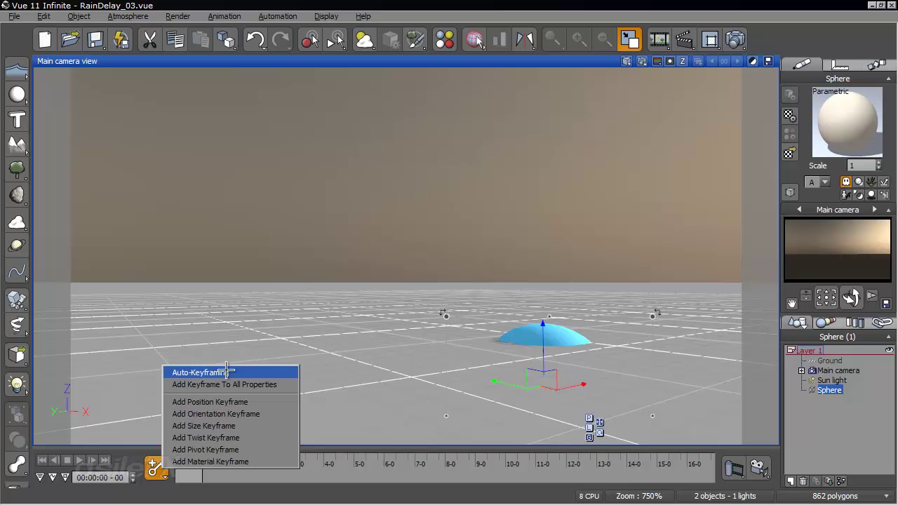
{"action": "left_click", "coordinate": [223, 368]}
- Keyframe the sphere at 6 seconds by moving it along negative X out of the camera frame, and disable Auto-Keyframing
{"action": "left_click_drag", "start_coordinate": [202, 456], "coordinate": [382, 452]}
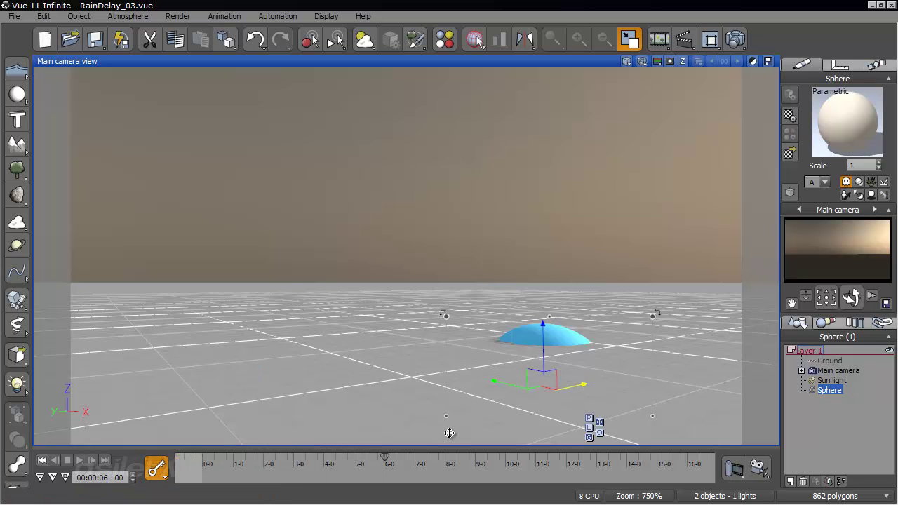
{"action": "mouse_move", "coordinate": [426, 433]}
{"action": "left_mouse_down"}
{"action": "mouse_move", "coordinate": [358, 429]}
{"action": "mouse_move", "coordinate": [63, 480]}
{"action": "left_mouse_up"}
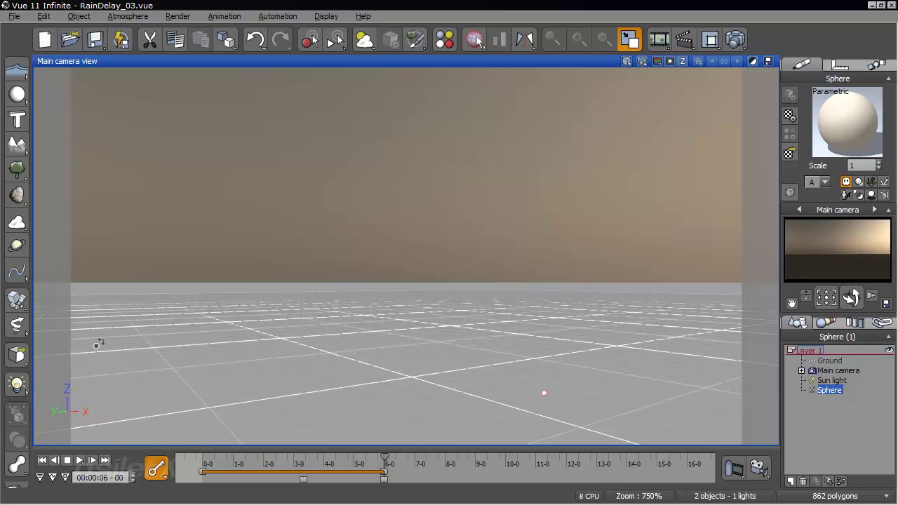
{"action": "left_click", "coordinate": [157, 472]}
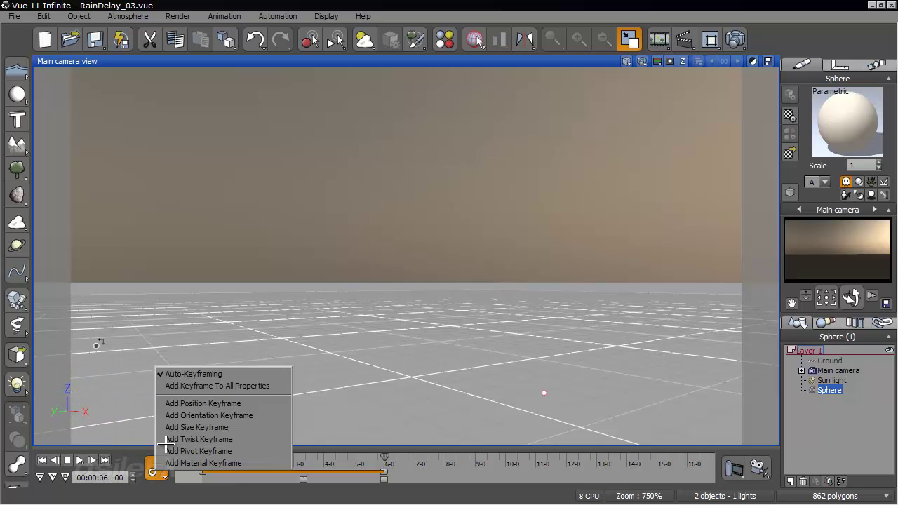
{"action": "left_click", "coordinate": [189, 373]}
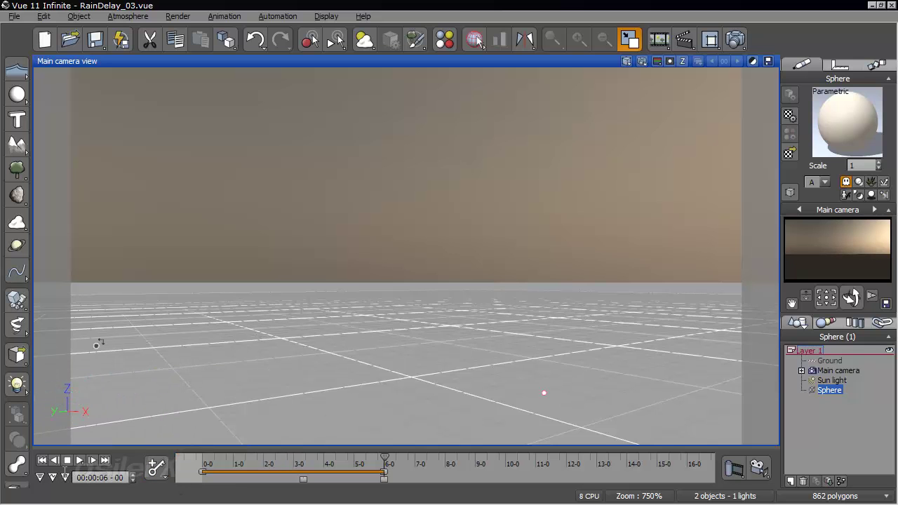
- Return to the first frame and reframe the main camera so it takes in more of the sphere's path
{"action": "left_click", "coordinate": [42, 461]}
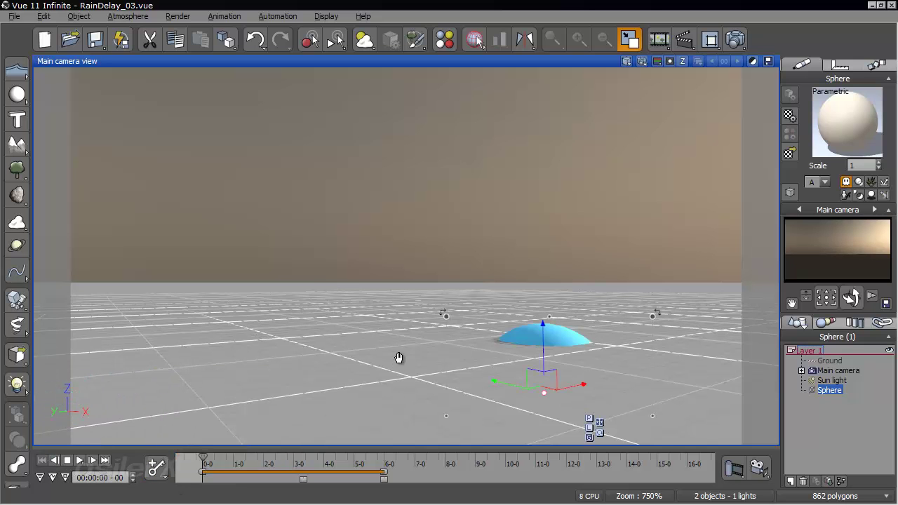
{"action": "right_click_drag", "start_coordinate": [355, 346], "coordinate": [337, 358]}
{"action": "right_click_drag", "start_coordinate": [367, 307], "coordinate": [422, 351]}
{"action": "scroll", "coordinate": [413, 339], "scroll_direction": "down", "scroll_amount": 5}
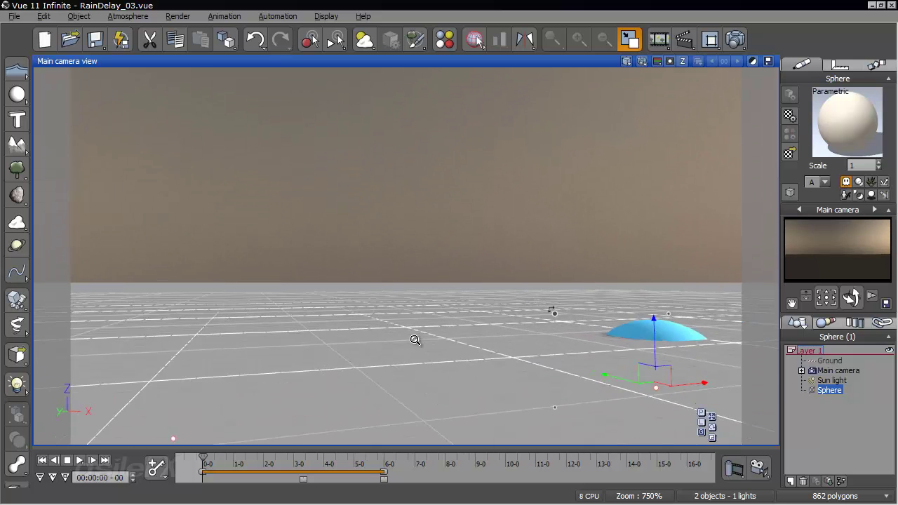
{"action": "right_click_drag", "start_coordinate": [405, 371], "coordinate": [379, 362]}
- In the atmosphere's rain settings, set the precipitation area to 44.74 m and the rain drop size to 4, and accept
{"action": "left_click", "coordinate": [129, 15]}
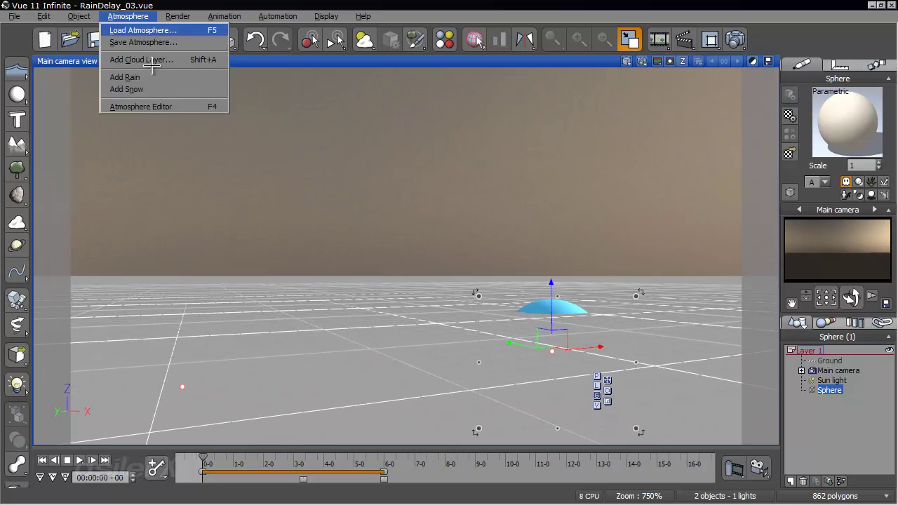
{"action": "left_click", "coordinate": [175, 105]}
{"action": "left_click_drag", "start_coordinate": [257, 166], "coordinate": [278, 164]}
{"action": "left_click", "coordinate": [308, 194]}
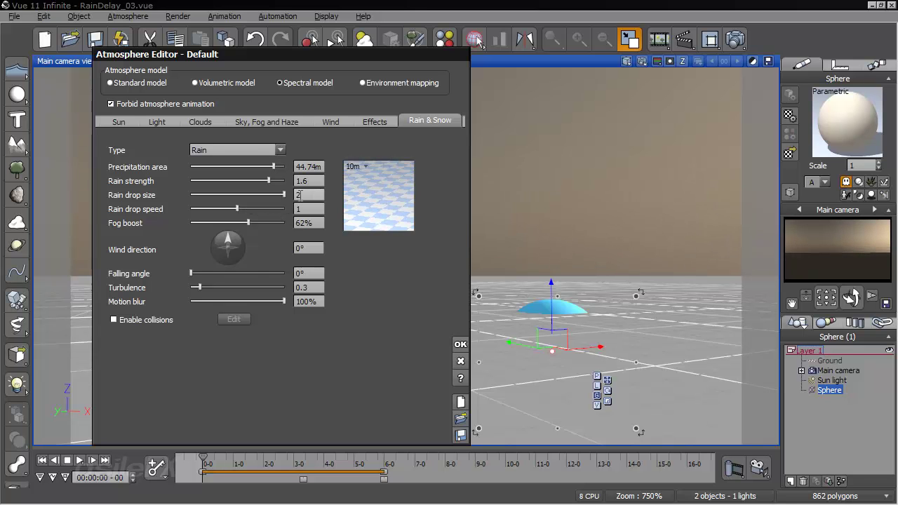
{"action": "type", "text": "3"}
{"action": "key", "text": "Return"}
{"action": "type", "text": "4"}
{"action": "key", "text": "Return"}
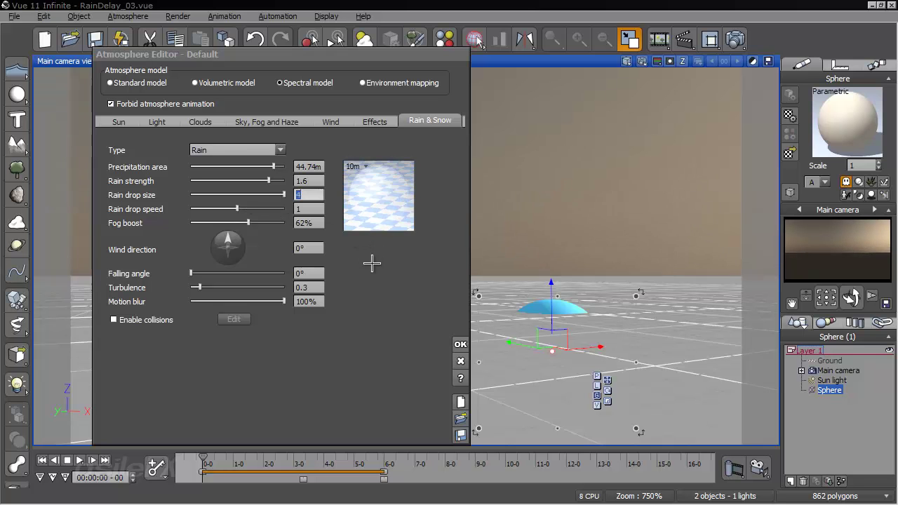
{"action": "left_click", "coordinate": [461, 343]}
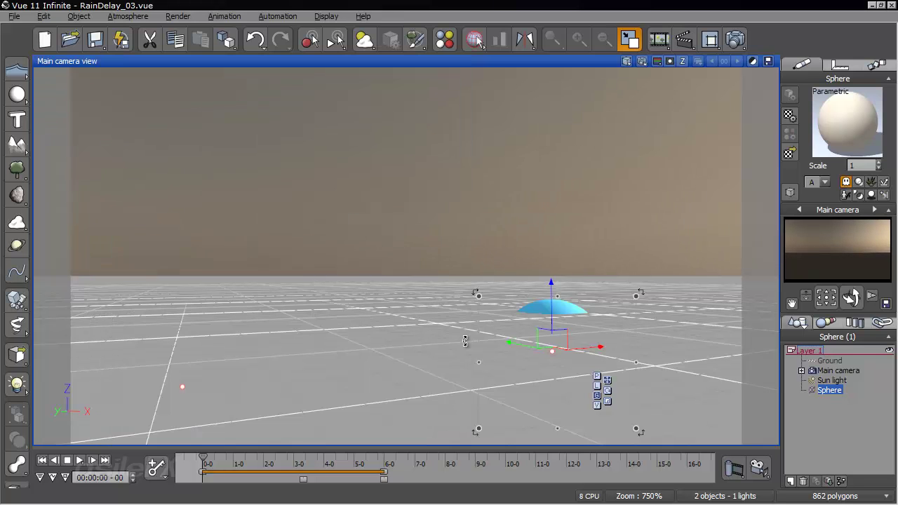
- Raise the atmosphere's global light intensity
{"action": "left_click", "coordinate": [140, 16]}
{"action": "left_click", "coordinate": [194, 106]}
{"action": "left_click", "coordinate": [160, 122]}
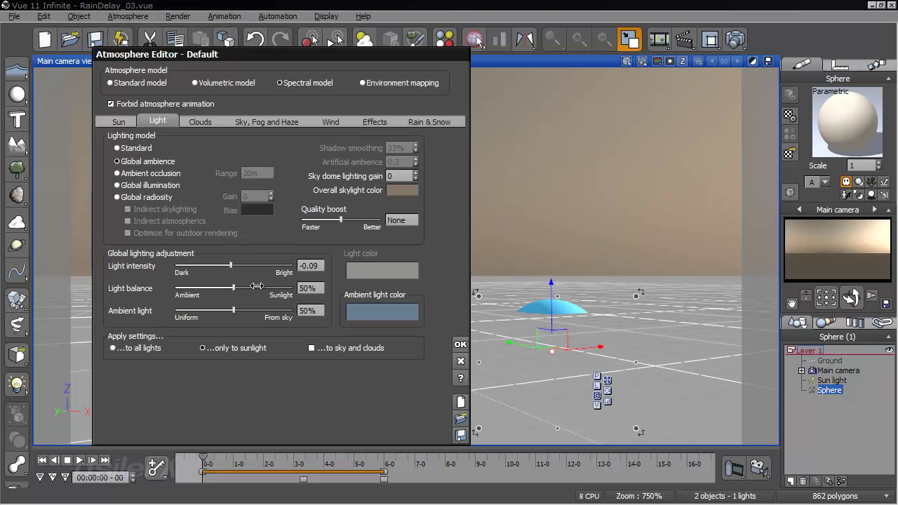
{"action": "left_click_drag", "start_coordinate": [230, 267], "coordinate": [256, 265]}
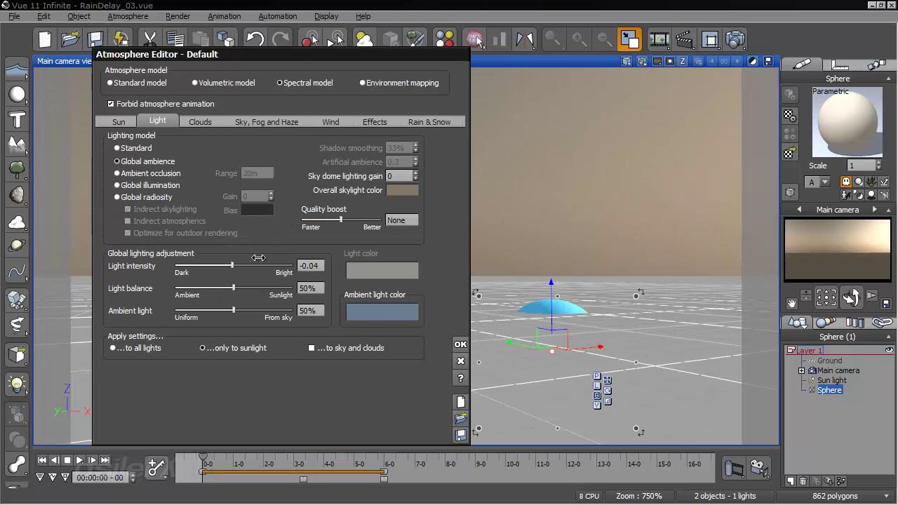
- Set haze ground density to 35%, fog ground density to 32%, glow intensity to 4% and aerial perspective to 1.09, and accept the atmosphere
{"action": "left_click", "coordinate": [266, 122]}
{"action": "left_click_drag", "start_coordinate": [283, 147], "coordinate": [287, 148]}
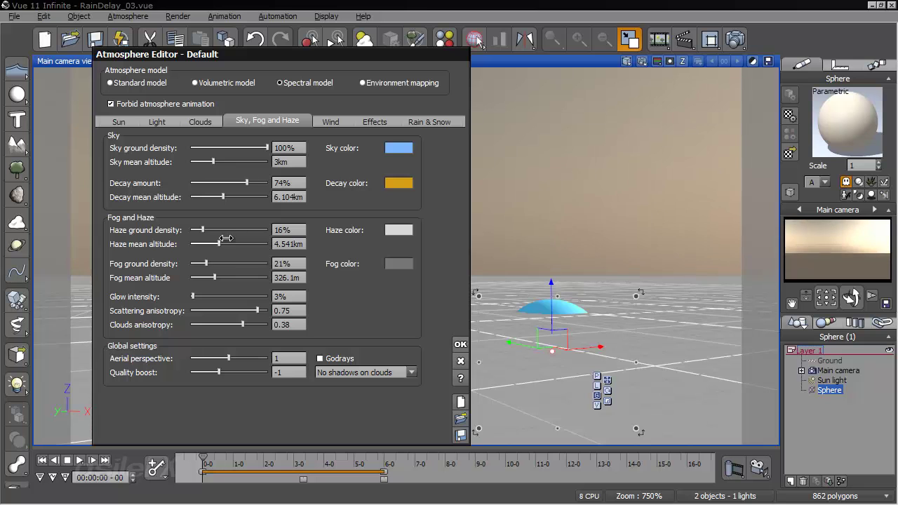
{"action": "left_click_drag", "start_coordinate": [224, 288], "coordinate": [231, 292]}
{"action": "mouse_move", "coordinate": [246, 360]}
{"action": "left_mouse_down"}
{"action": "mouse_move", "coordinate": [268, 358]}
{"action": "mouse_move", "coordinate": [235, 357]}
{"action": "left_mouse_up"}
{"action": "left_click_drag", "start_coordinate": [206, 264], "coordinate": [250, 266]}
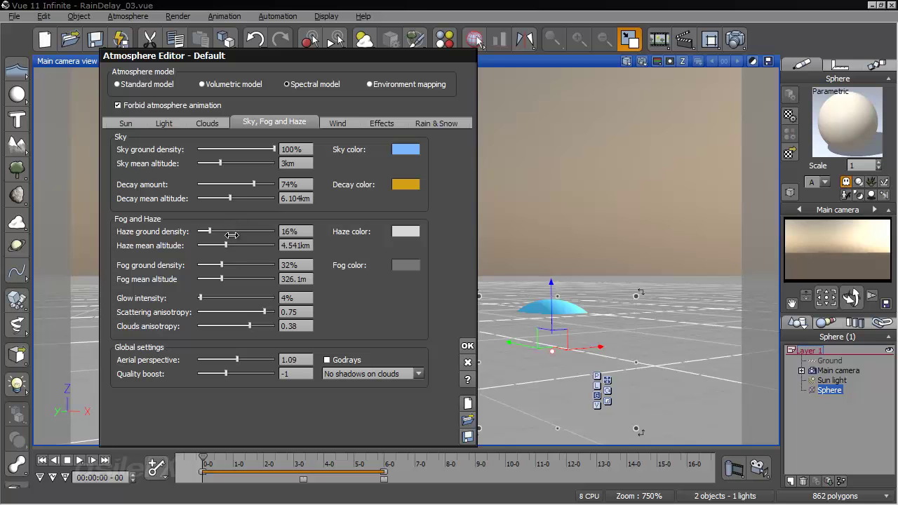
{"action": "left_click_drag", "start_coordinate": [231, 235], "coordinate": [246, 235]}
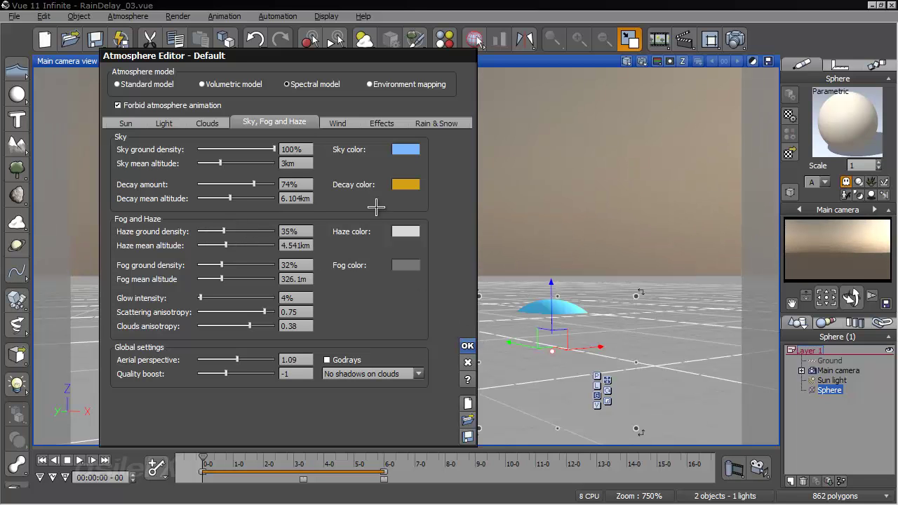
{"action": "left_click_drag", "start_coordinate": [253, 196], "coordinate": [280, 184]}
{"action": "left_click", "coordinate": [466, 345]}
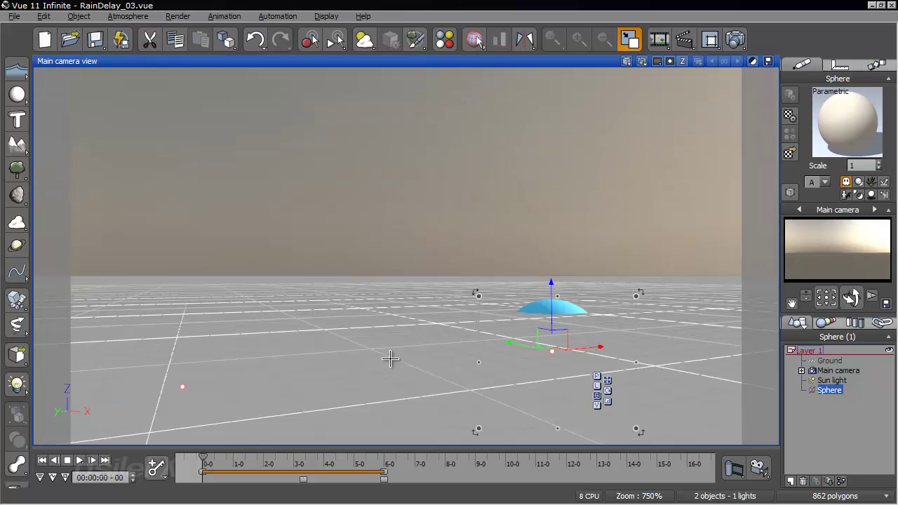
- Show all four views and move the middle marker below the sphere's animation bar to the start of the timeline
{"action": "left_click_drag", "start_coordinate": [258, 461], "coordinate": [266, 457]}
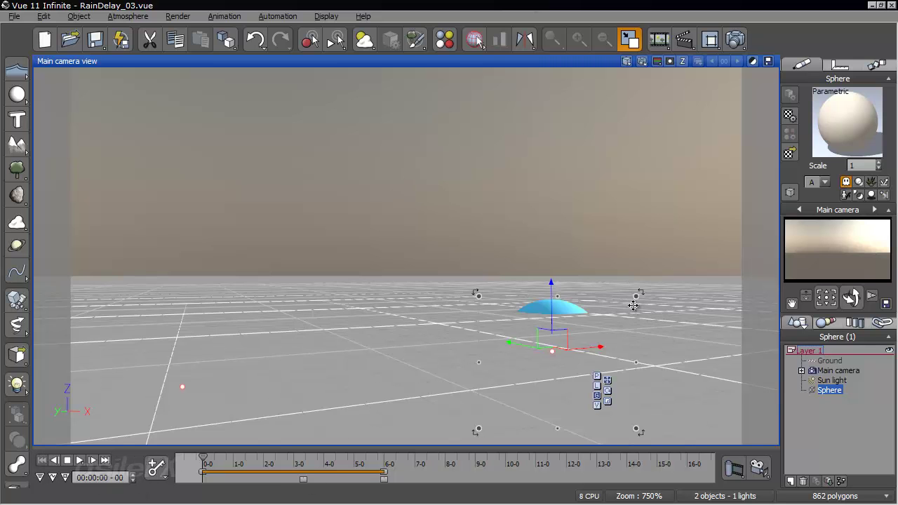
{"action": "key", "text": "F7"}
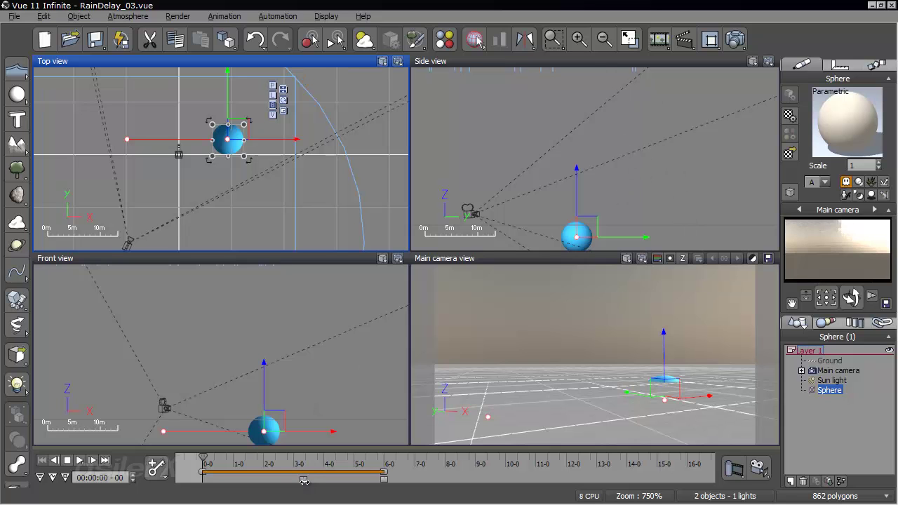
{"action": "left_click_drag", "start_coordinate": [304, 480], "coordinate": [210, 482]}
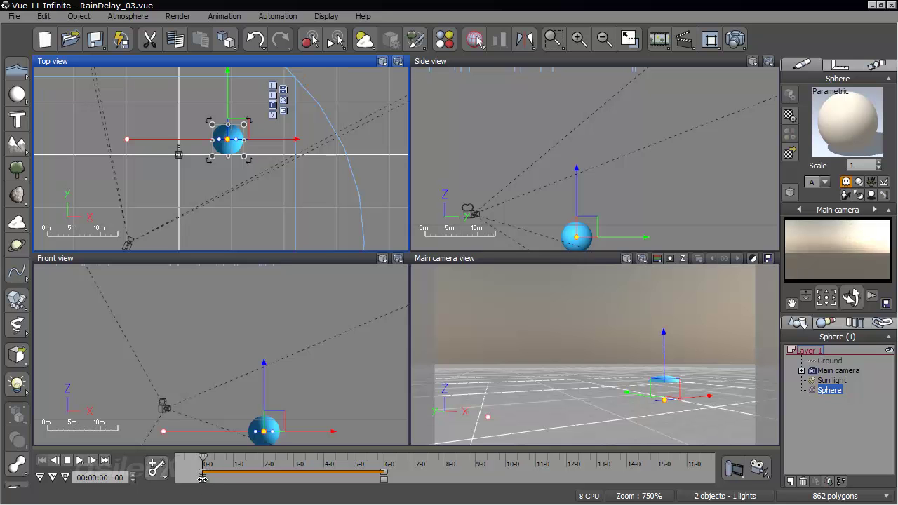
- Move the current time to 00:00:02-04 and frame the sphere in the maximized main camera view
{"action": "left_click_drag", "start_coordinate": [203, 461], "coordinate": [269, 461]}
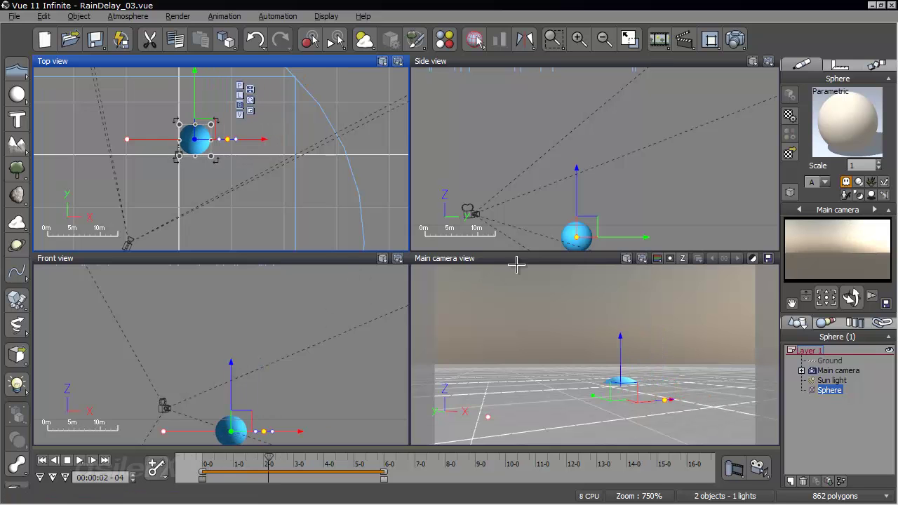
{"action": "double_click", "coordinate": [515, 264]}
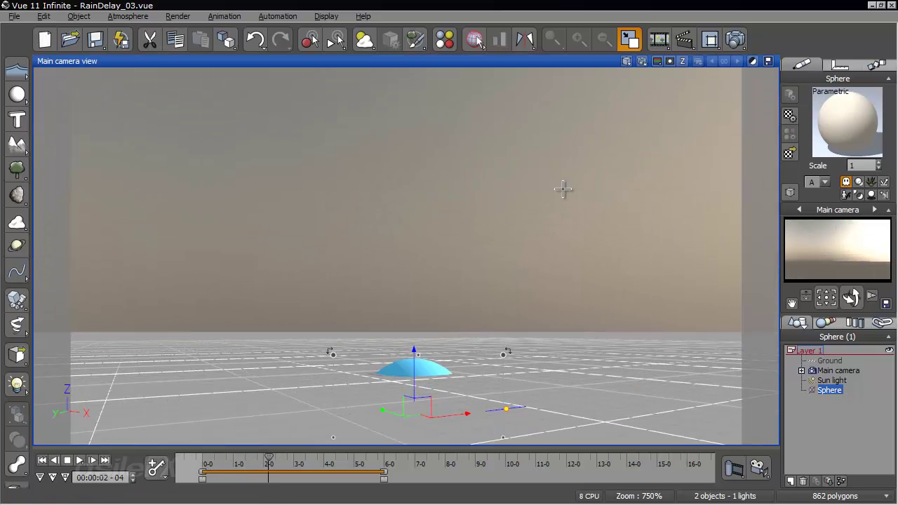
{"action": "key", "text": "ctrl+z"}
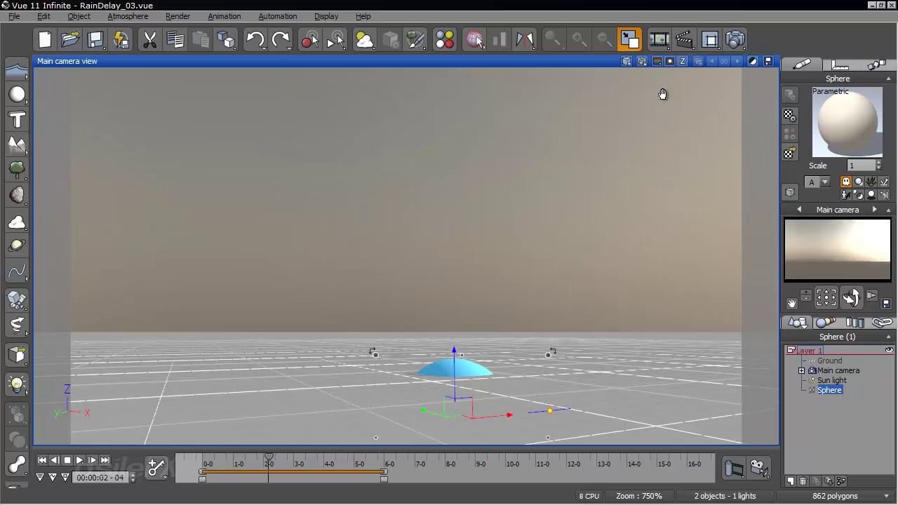
{"action": "key", "text": "ctrl+y"}
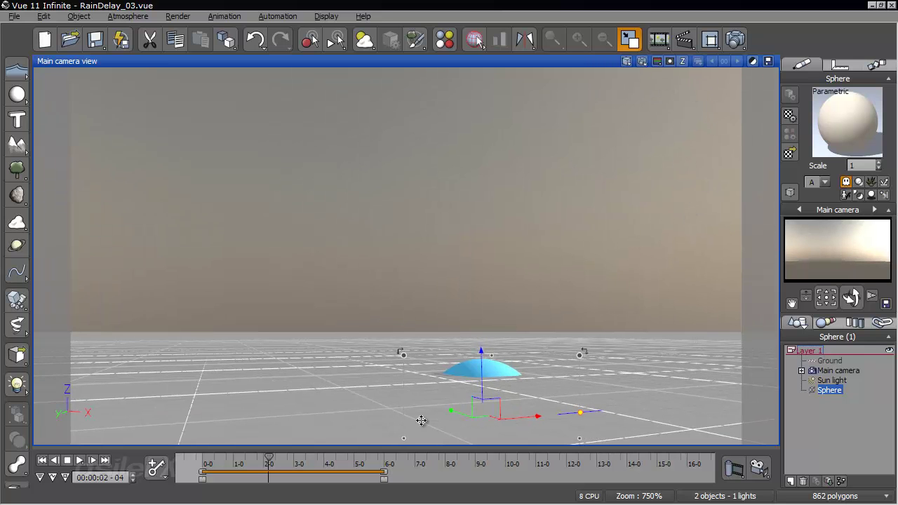
- In the atmosphere settings, set the sun's pitch to 28.08° and the global light intensity to -0.57
{"action": "double_click", "coordinate": [380, 303]}
{"action": "left_click", "coordinate": [143, 119]}
{"action": "left_click_drag", "start_coordinate": [242, 180], "coordinate": [257, 198]}
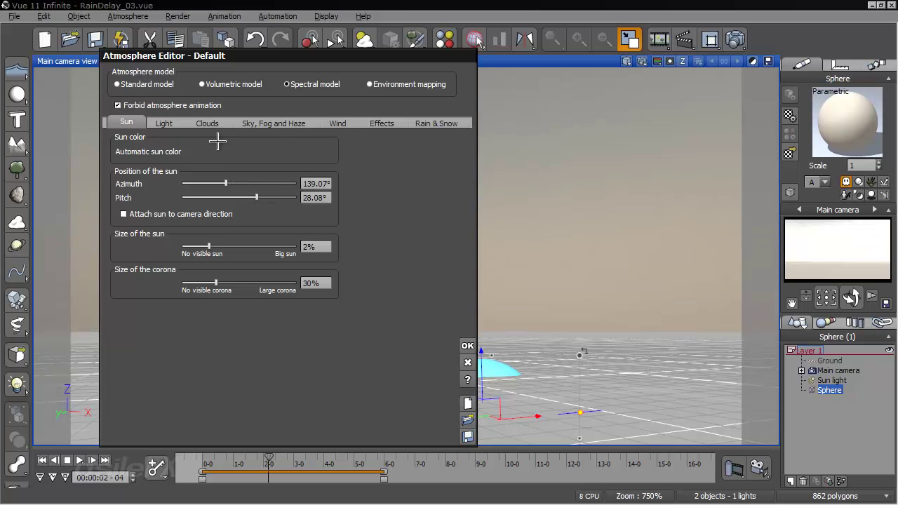
{"action": "left_click", "coordinate": [164, 123]}
{"action": "left_click_drag", "start_coordinate": [241, 267], "coordinate": [225, 265]}
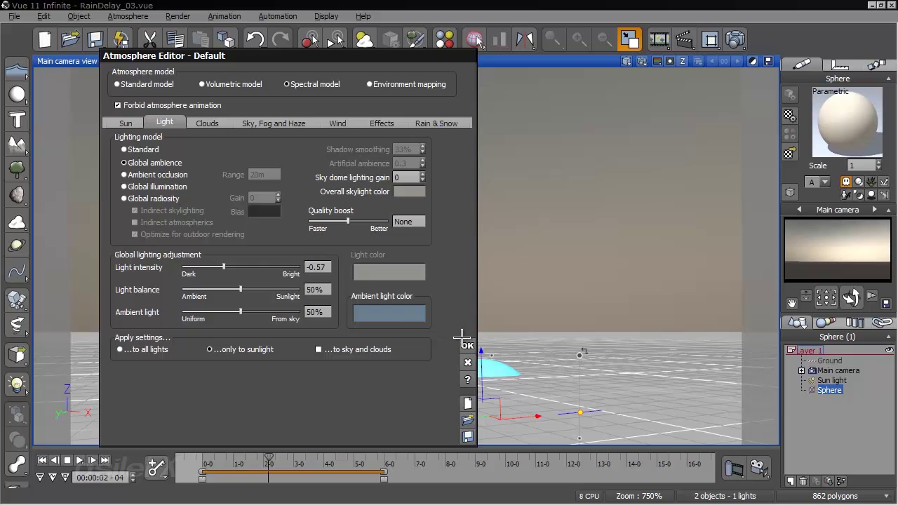
- Set the ambient light color to a greyish blue with RGB 128, 148, 164 and accept the atmosphere
{"action": "right_click", "coordinate": [400, 314]}
{"action": "left_click", "coordinate": [421, 317]}
{"action": "left_click", "coordinate": [675, 134]}
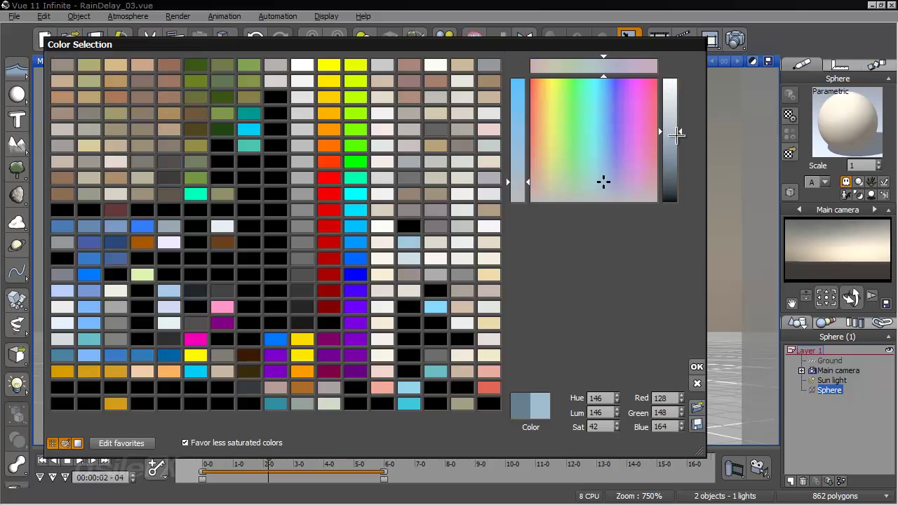
{"action": "left_click", "coordinate": [697, 367]}
{"action": "left_click", "coordinate": [468, 345]}
- Tilt the camera upward so more sky is in frame and render the main camera view
{"action": "right_click_drag", "start_coordinate": [491, 330], "coordinate": [500, 310]}
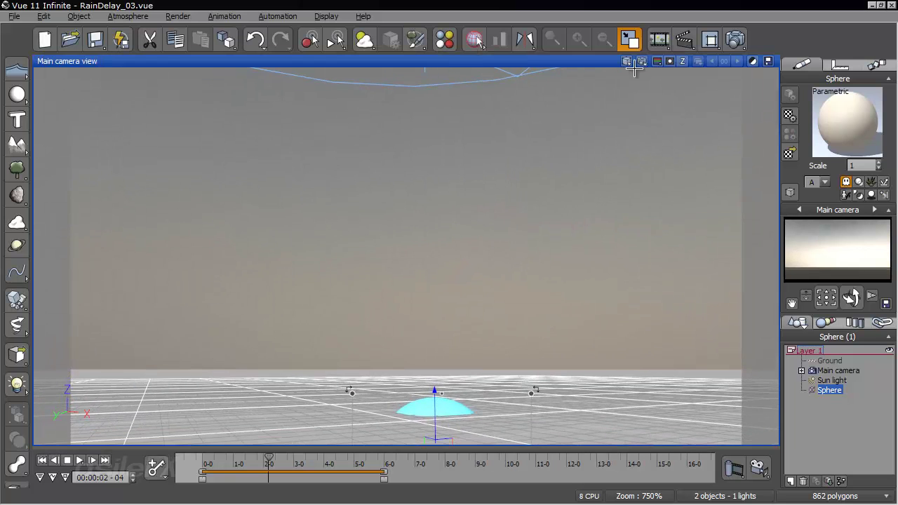
{"action": "left_click", "coordinate": [641, 62]}
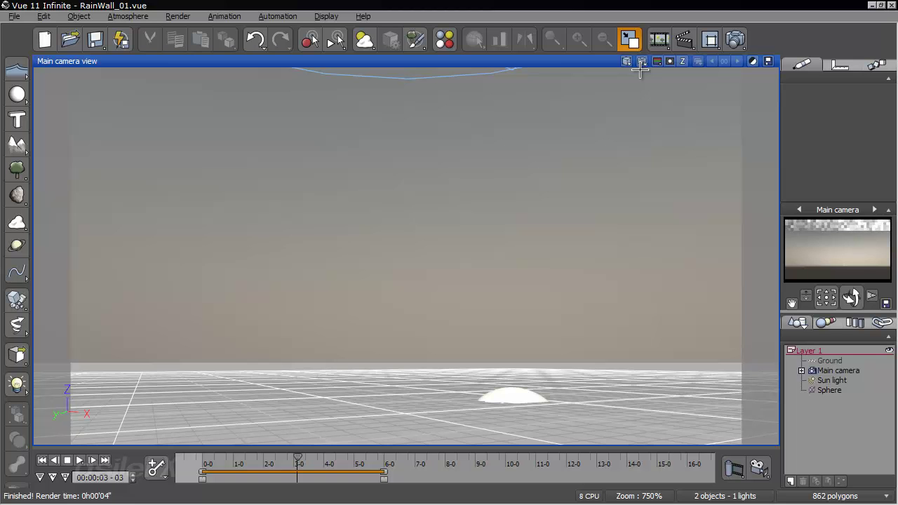
- From the atmosphere's rain settings, open the Raindrop material and its alpha production function for editing
{"action": "left_click", "coordinate": [128, 16]}
{"action": "left_click", "coordinate": [154, 105]}
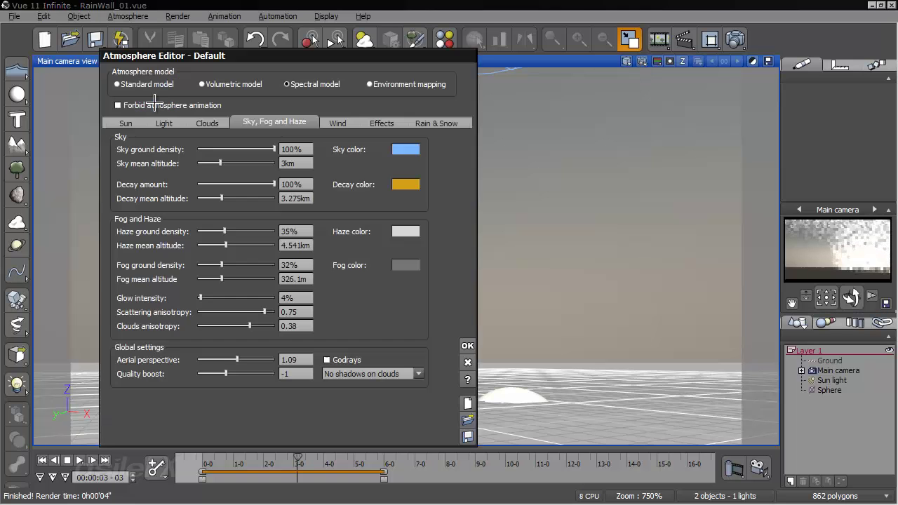
{"action": "left_click", "coordinate": [436, 123]}
{"action": "right_click", "coordinate": [394, 177]}
{"action": "left_click", "coordinate": [417, 186]}
{"action": "right_click", "coordinate": [360, 345]}
{"action": "left_click", "coordinate": [372, 349]}
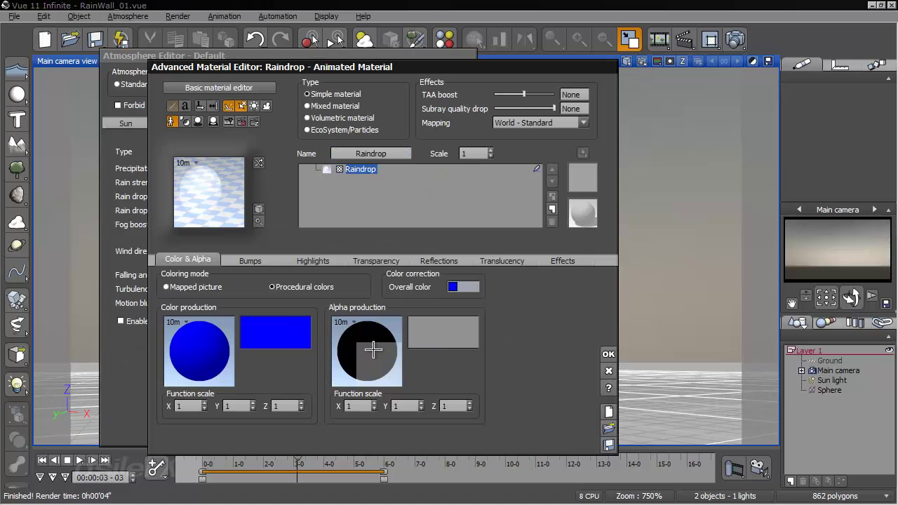
{"action": "scroll", "coordinate": [363, 153], "scroll_direction": "up", "scroll_amount": 5}
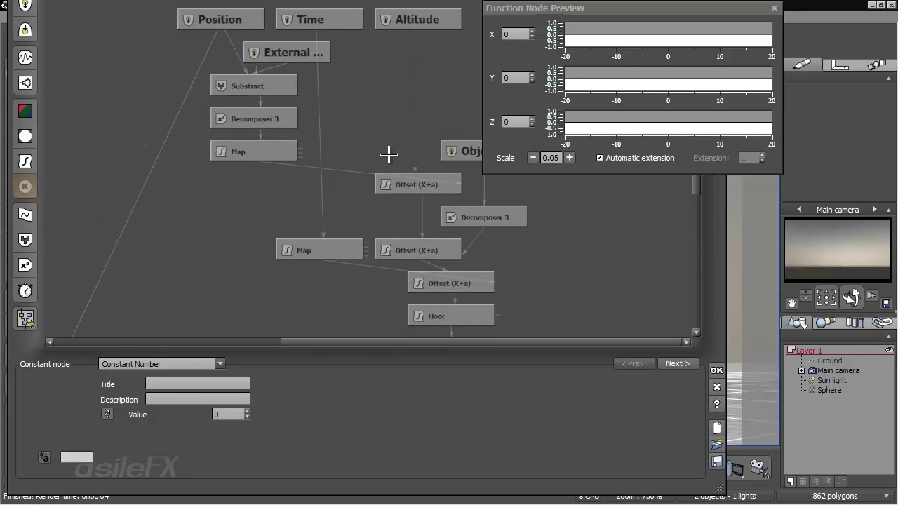
- Move the Time branch's Map node aside and set the Position branch's Map upper output value to 20
{"action": "left_click_drag", "start_coordinate": [344, 247], "coordinate": [262, 201]}
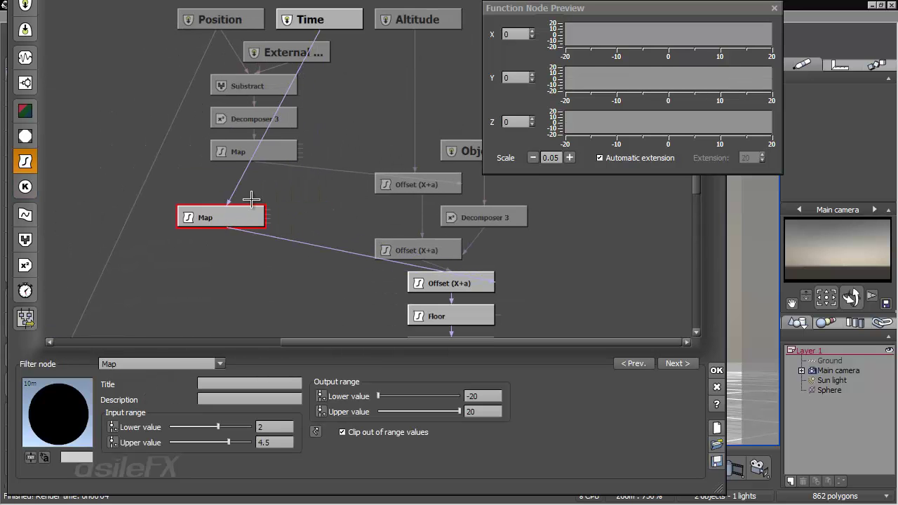
{"action": "left_click", "coordinate": [277, 151]}
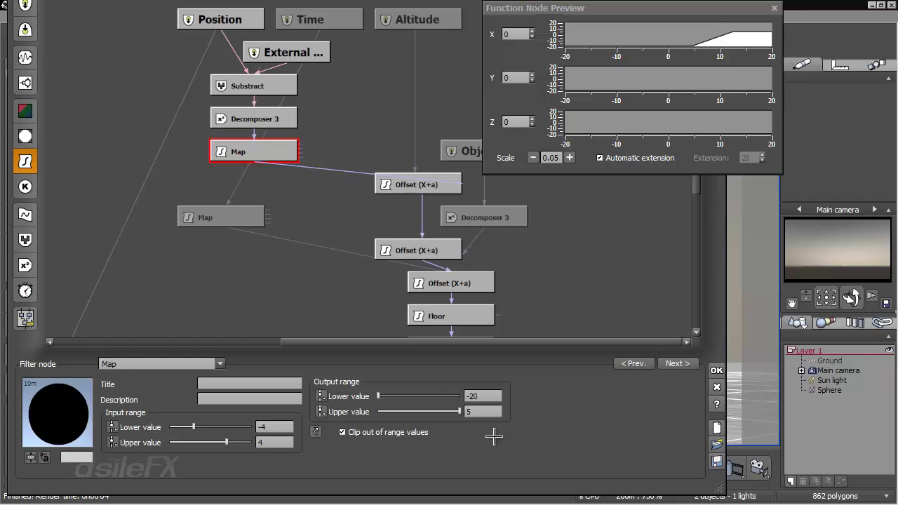
{"action": "double_click", "coordinate": [489, 410]}
{"action": "key", "text": "Return"}
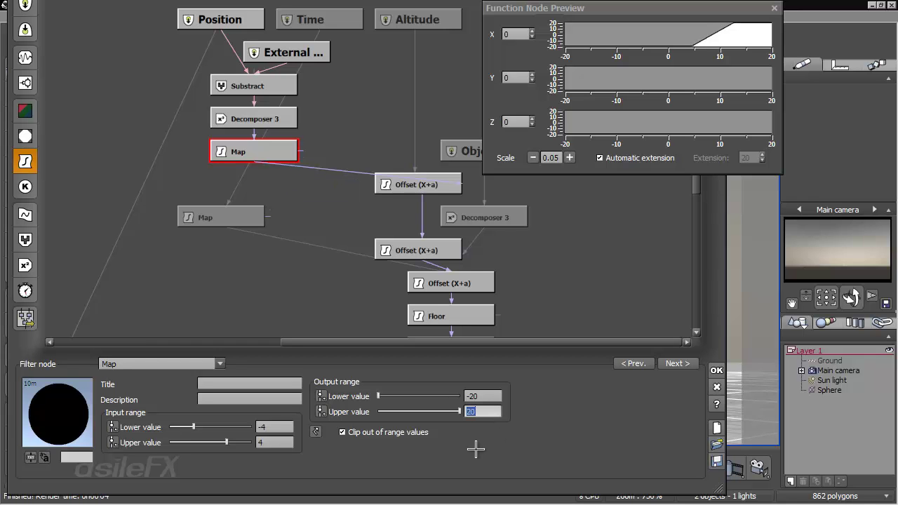
{"action": "mouse_move", "coordinate": [284, 150]}
{"action": "left_mouse_down"}
{"action": "mouse_move", "coordinate": [321, 152]}
{"action": "mouse_move", "coordinate": [292, 153]}
{"action": "left_mouse_up"}
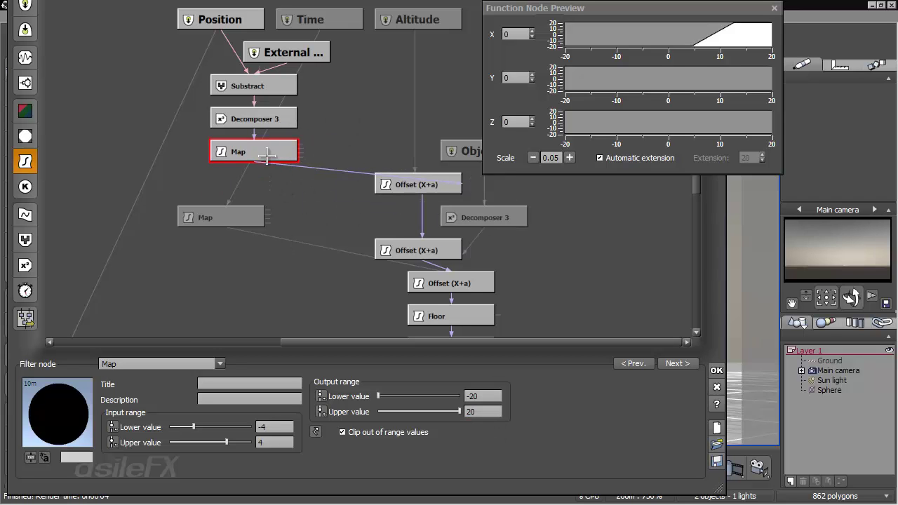
{"action": "double_click", "coordinate": [279, 443]}
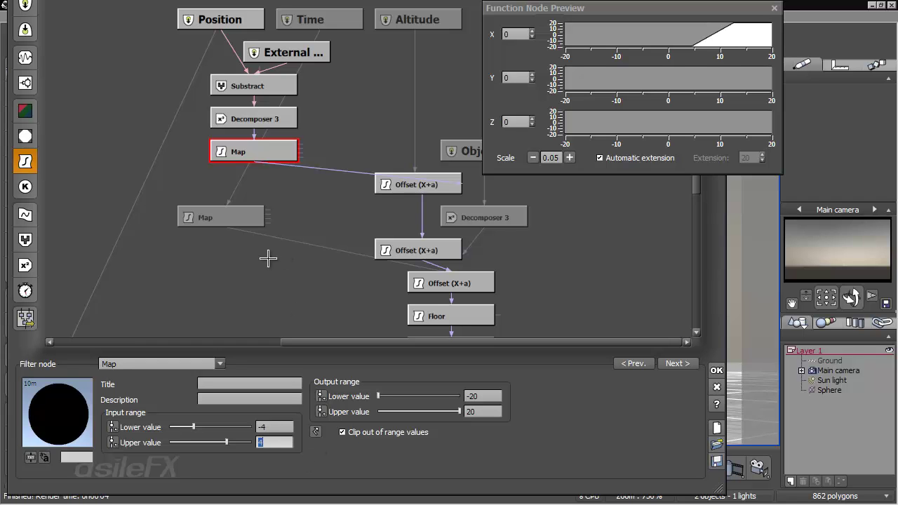
- Connect the Position branch's Map node to the last Offset node's parameter and delete its link to the first Offset node
{"action": "left_click_drag", "start_coordinate": [246, 237], "coordinate": [254, 160]}
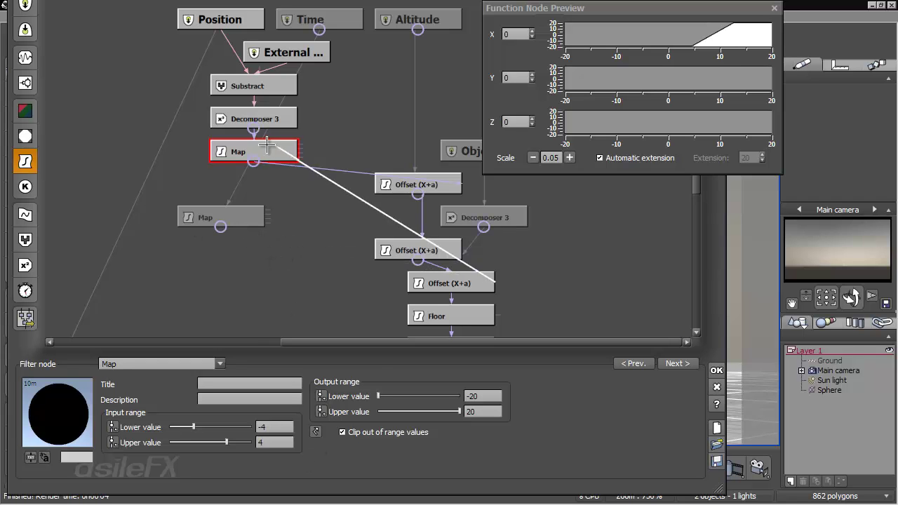
{"action": "left_click", "coordinate": [379, 177]}
{"action": "left_click", "coordinate": [361, 173]}
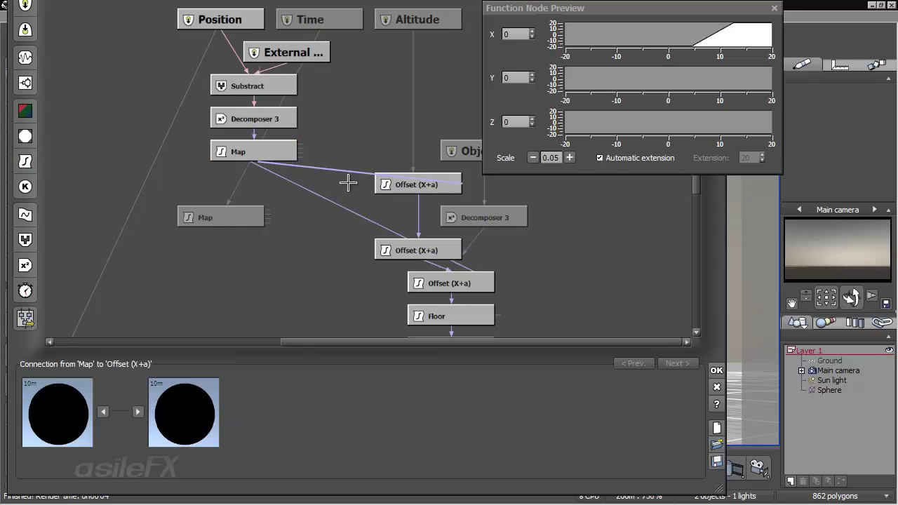
{"action": "key", "text": "Delete"}
- Set the first Offset node's offset to 0 and move the disconnected Time Map node beside the Substract node
{"action": "left_click", "coordinate": [439, 184]}
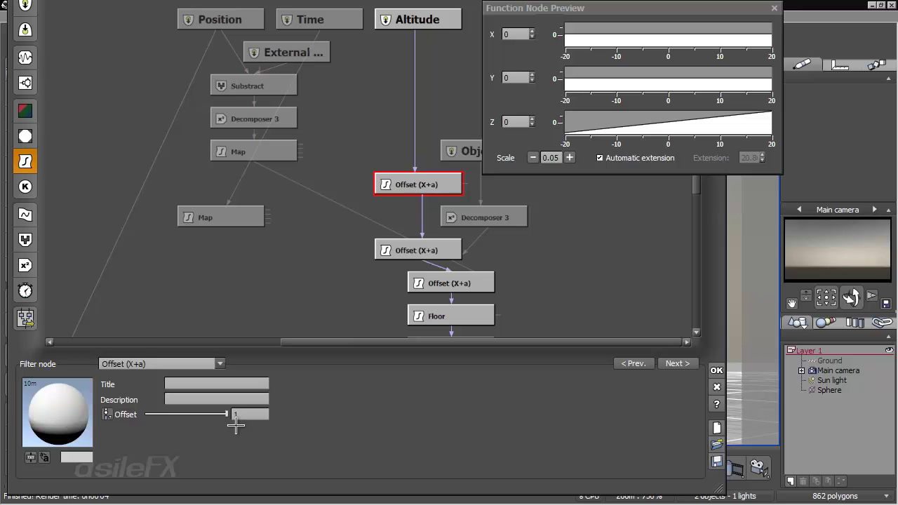
{"action": "double_click", "coordinate": [242, 413]}
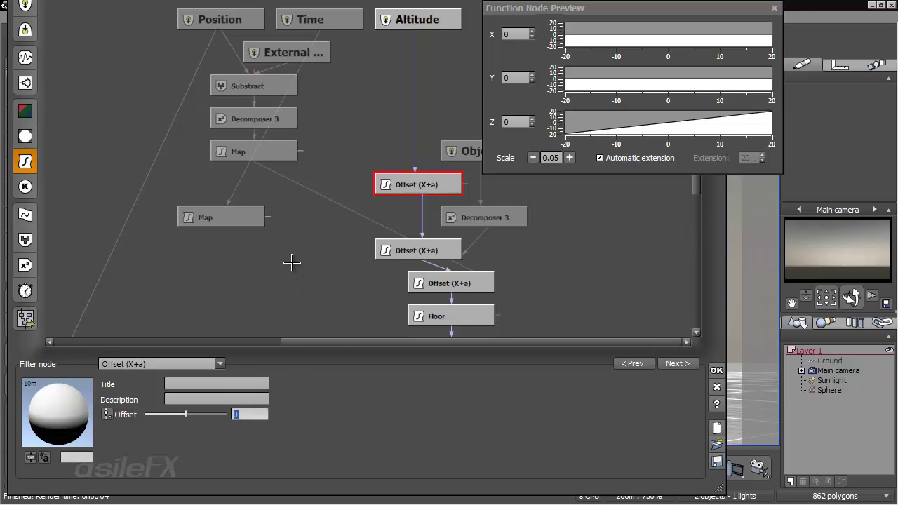
{"action": "left_click_drag", "start_coordinate": [232, 223], "coordinate": [353, 95]}
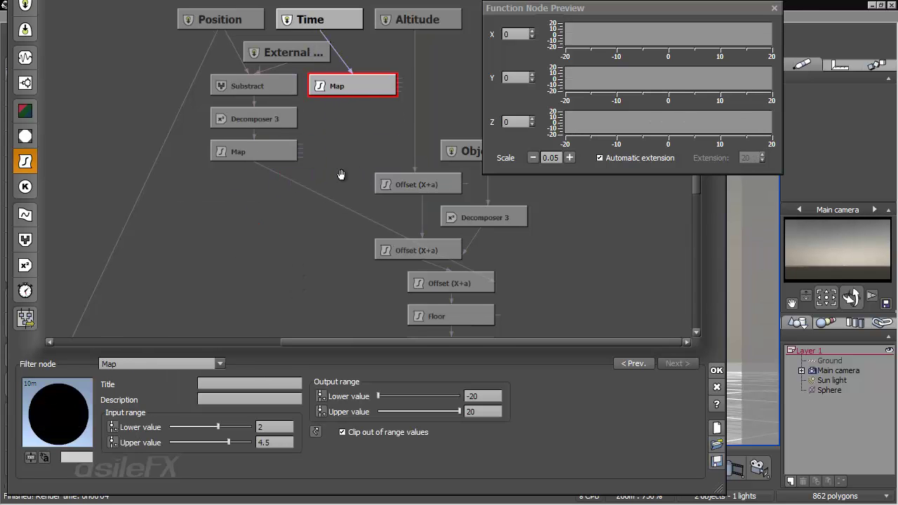
{"action": "left_click", "coordinate": [240, 121]}
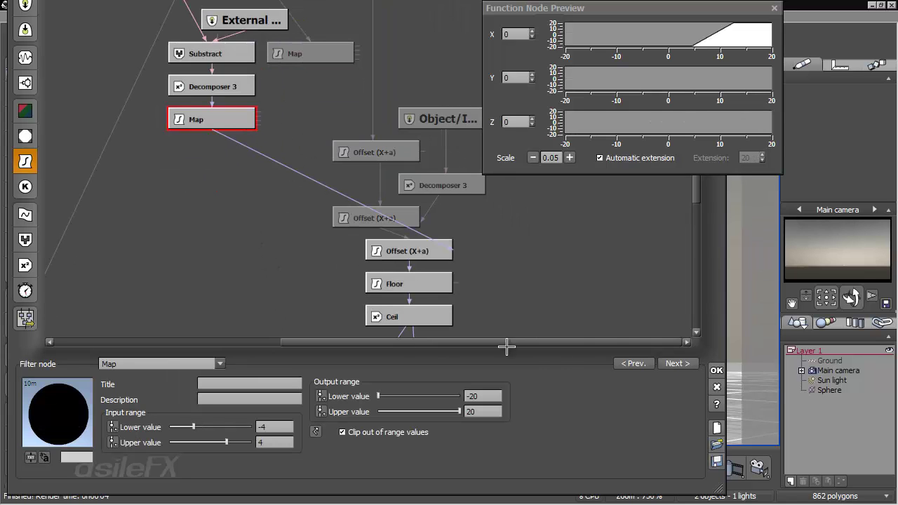
- Accept the edited alpha function, the Raindrop material and the atmosphere
{"action": "left_click", "coordinate": [717, 368]}
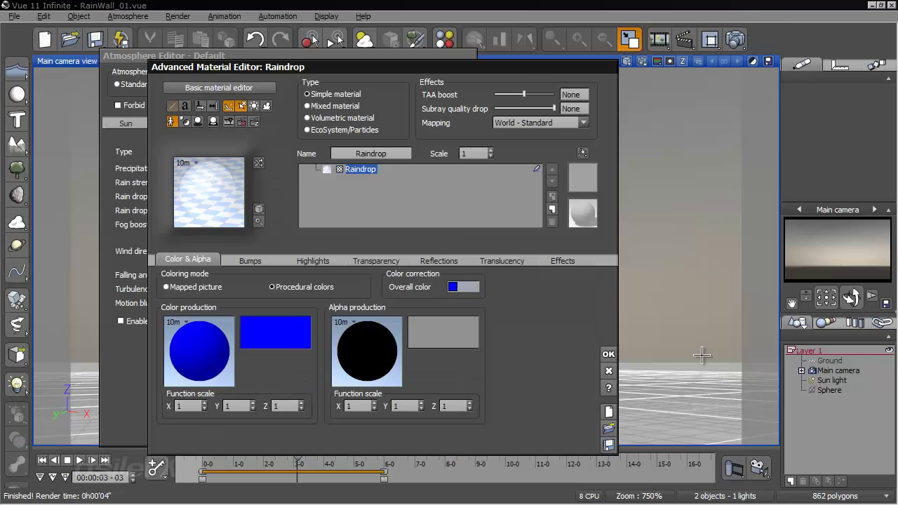
{"action": "left_click", "coordinate": [608, 355]}
{"action": "left_click", "coordinate": [468, 346]}
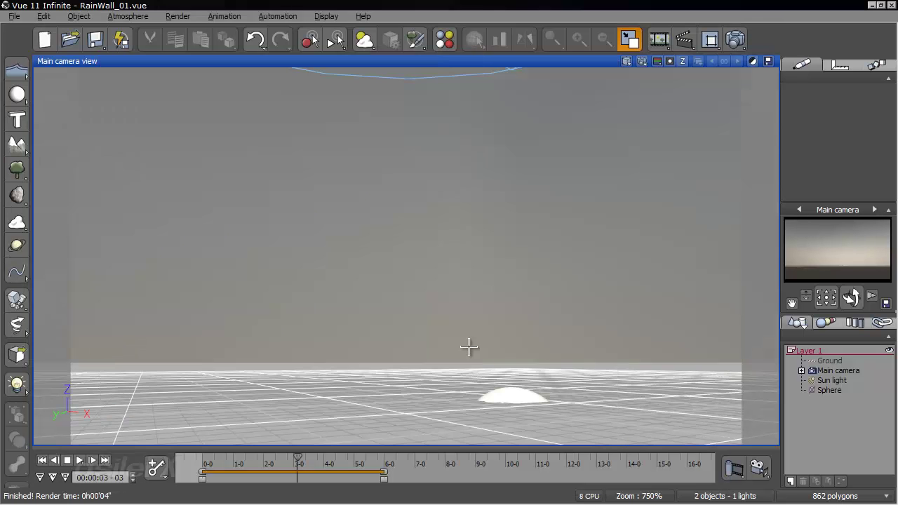
- Turn the camera further up and render the main camera view to examine the edge of the rain
{"action": "right_click_drag", "start_coordinate": [551, 280], "coordinate": [533, 292]}
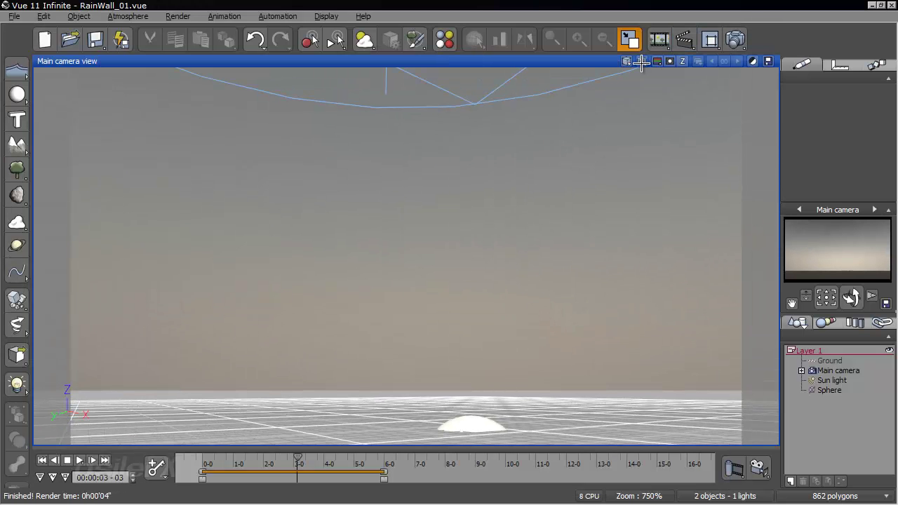
{"action": "left_click", "coordinate": [641, 62]}
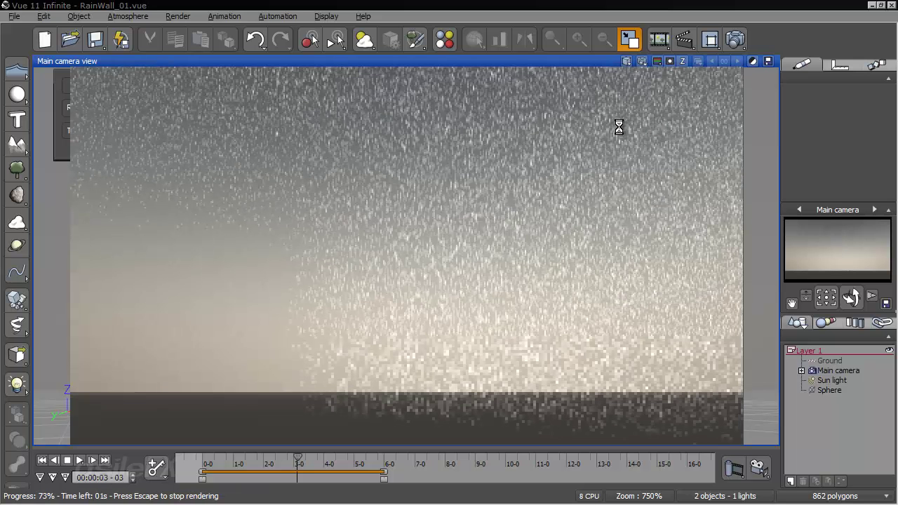
{"action": "left_click", "coordinate": [299, 280]}
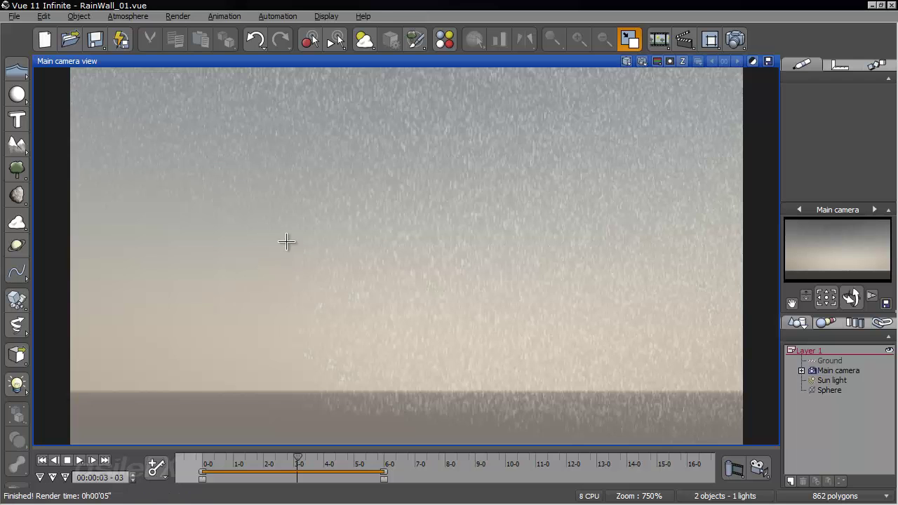
- Reopen the Raindrop material's alpha function from the atmosphere's rain settings
{"action": "left_click", "coordinate": [129, 15]}
{"action": "left_click", "coordinate": [158, 105]}
{"action": "right_click", "coordinate": [399, 186]}
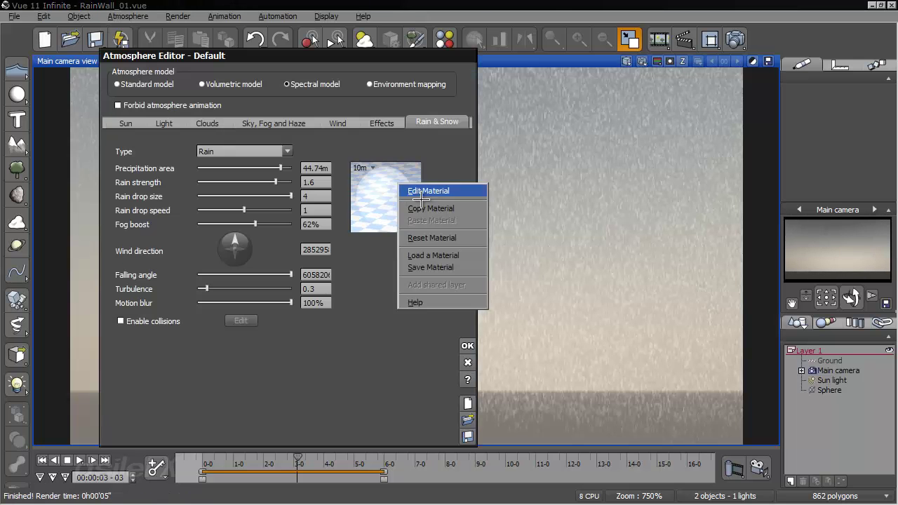
{"action": "left_click", "coordinate": [423, 192]}
{"action": "right_click", "coordinate": [373, 360]}
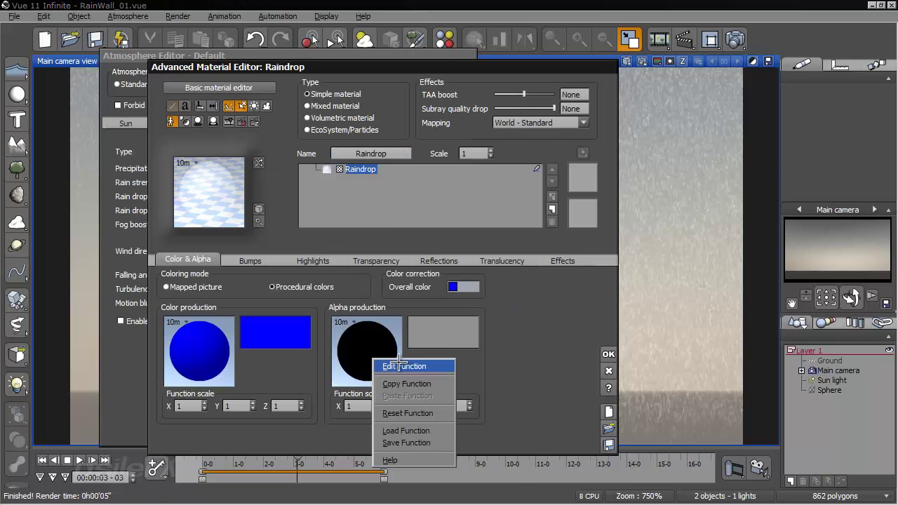
{"action": "left_click", "coordinate": [401, 365]}
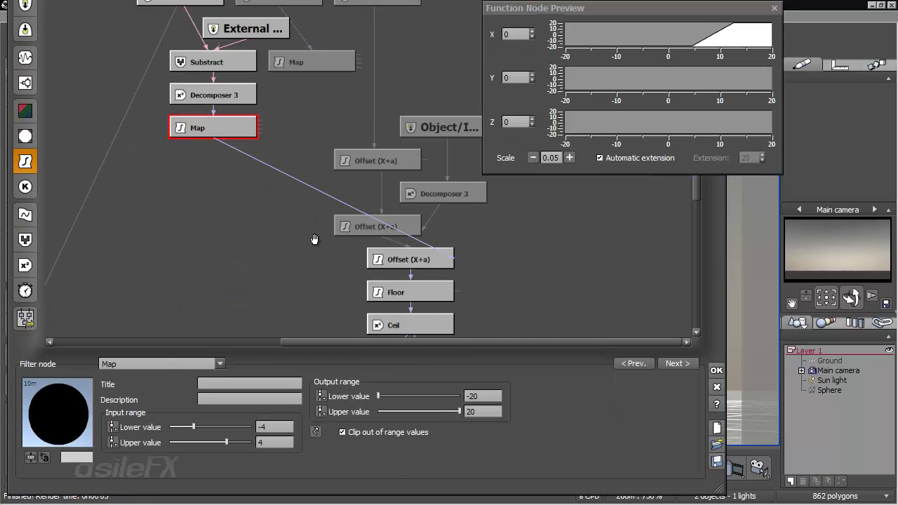
- Disable clipping of out-of-range values on the Position branch's Map node and set its upper output and upper input values to 0
{"action": "left_click", "coordinate": [371, 433]}
{"action": "double_click", "coordinate": [499, 415]}
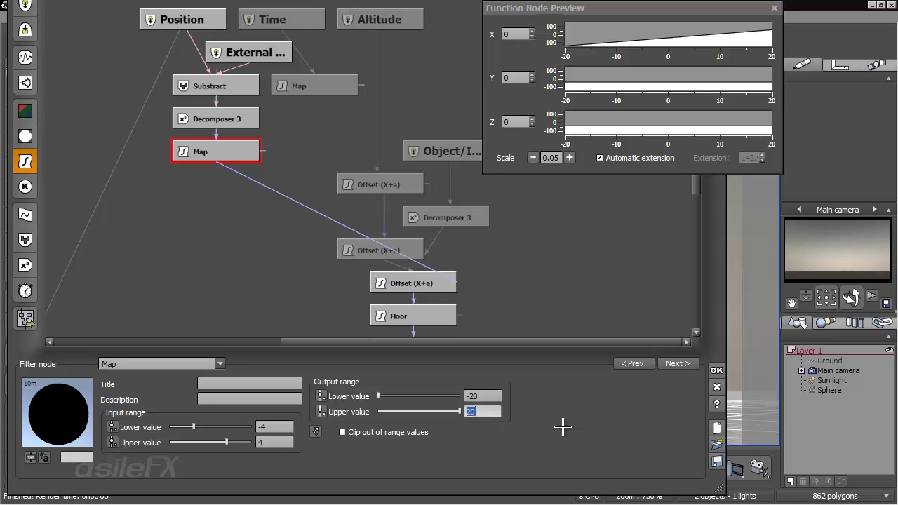
{"action": "type", "text": "0"}
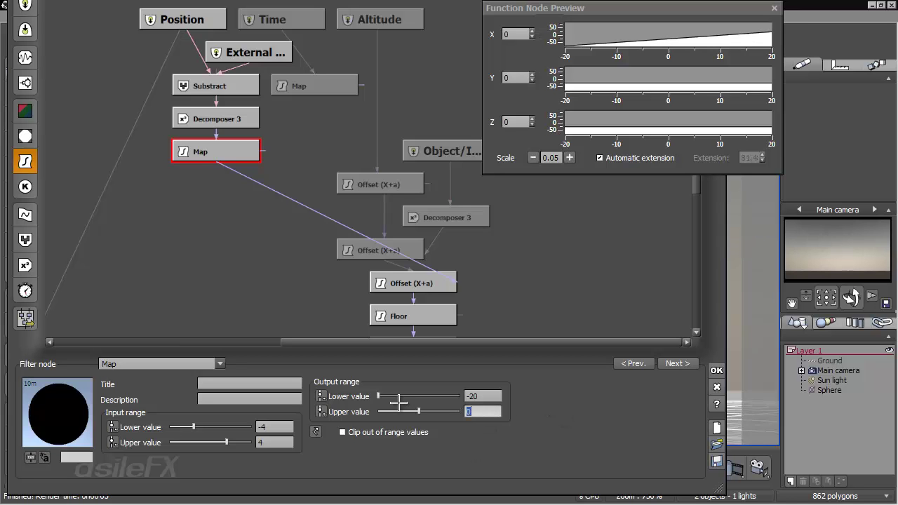
{"action": "key", "text": "Tab"}
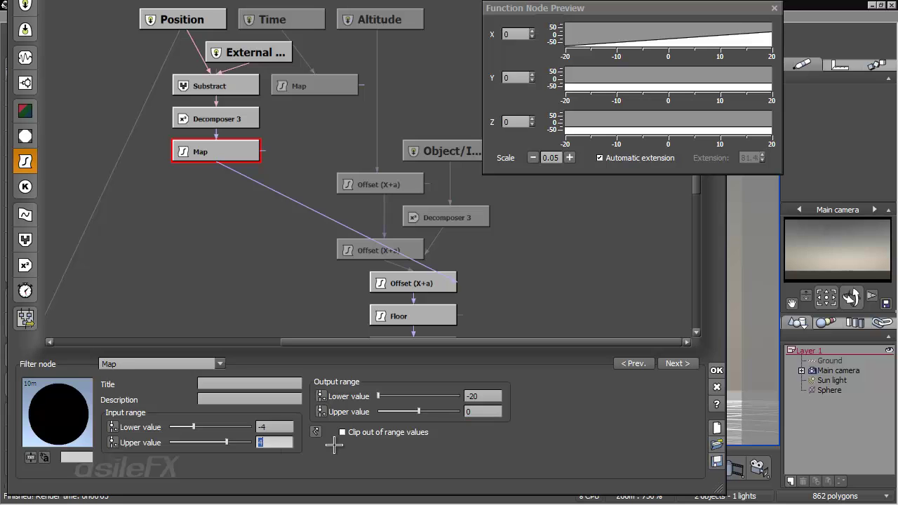
{"action": "type", "text": "0"}
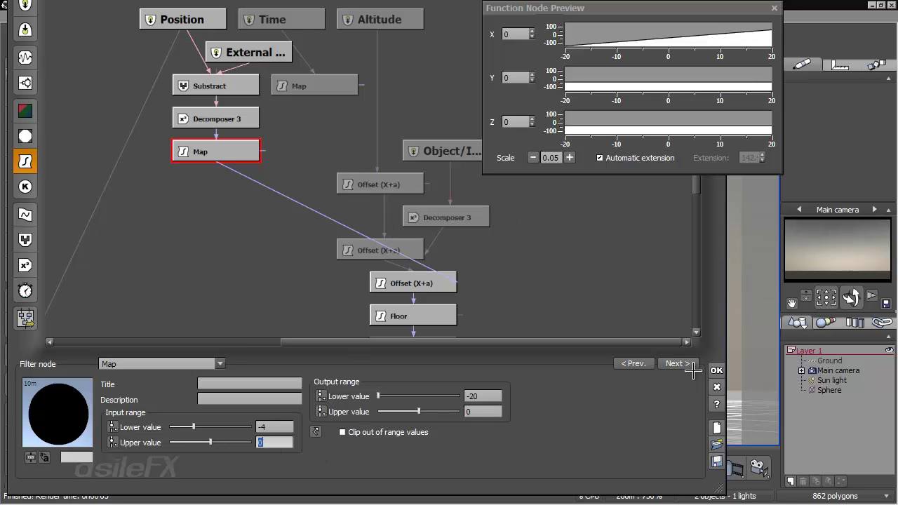
- Accept the alpha function, the Raindrop material and the atmosphere, and render the main camera view to check the rain edge
{"action": "left_click", "coordinate": [716, 370]}
{"action": "left_click", "coordinate": [609, 353]}
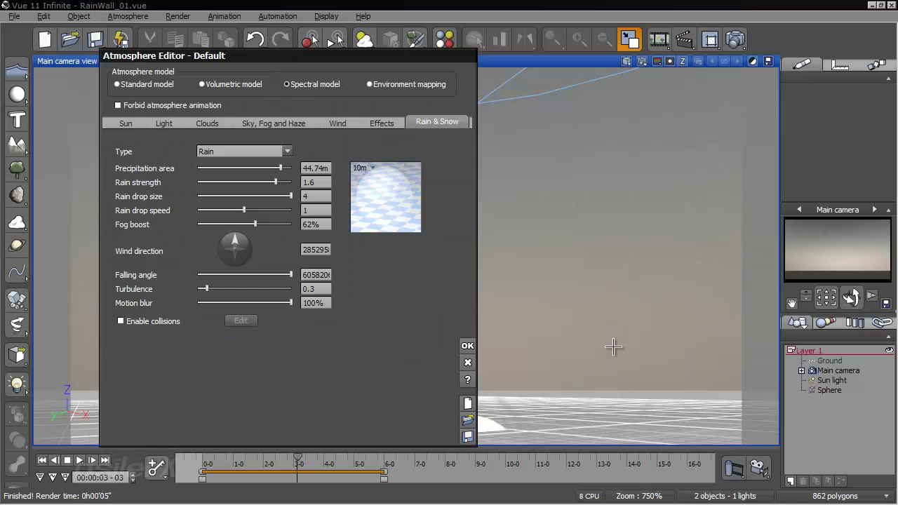
{"action": "left_click", "coordinate": [465, 345]}
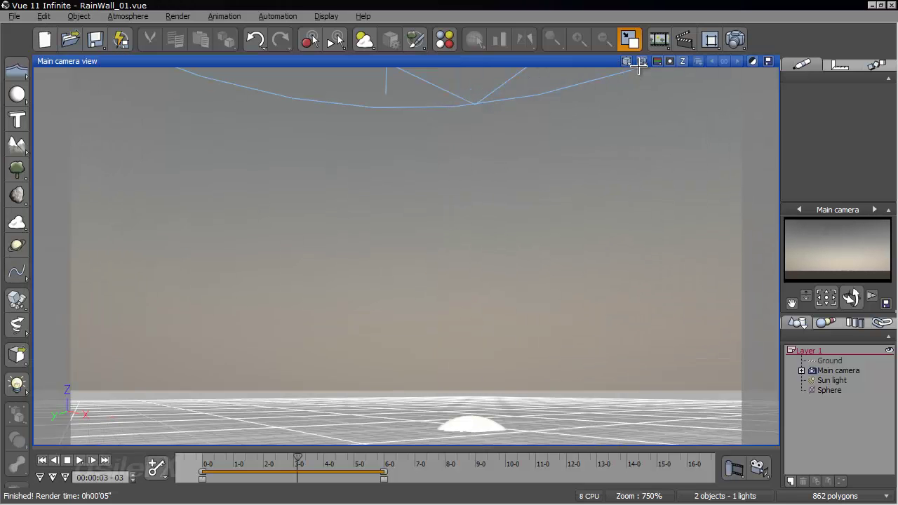
{"action": "left_click", "coordinate": [640, 61]}
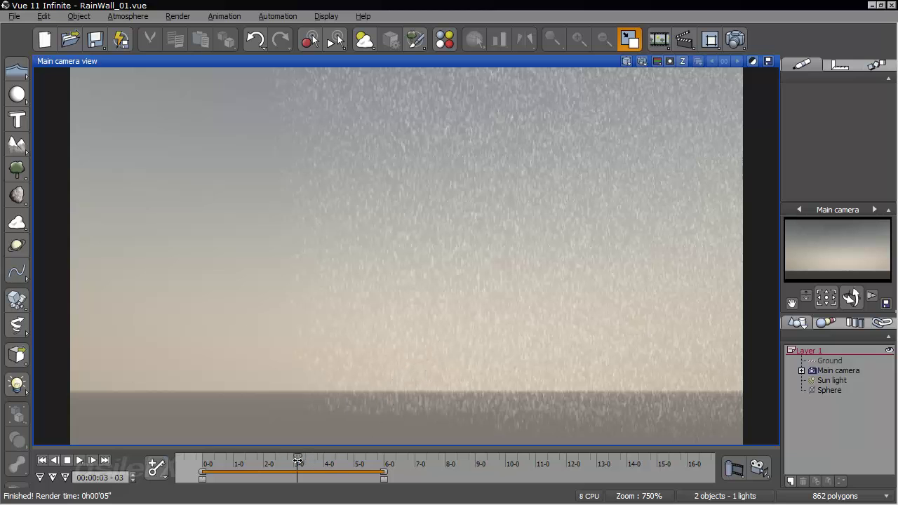
- Move the animation to 4 seconds, frame 13, render the main camera view to examine the rain, and close the render display
{"action": "left_click_drag", "start_coordinate": [298, 461], "coordinate": [340, 461]}
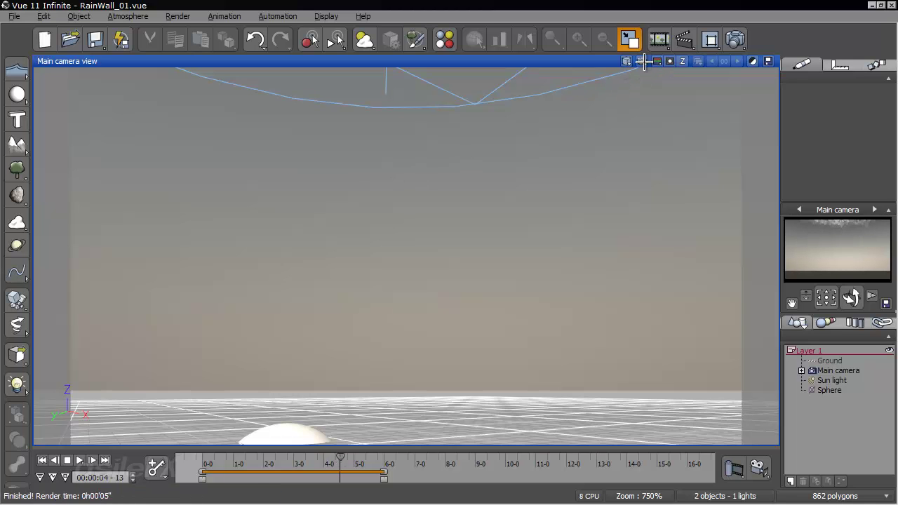
{"action": "left_click", "coordinate": [632, 62]}
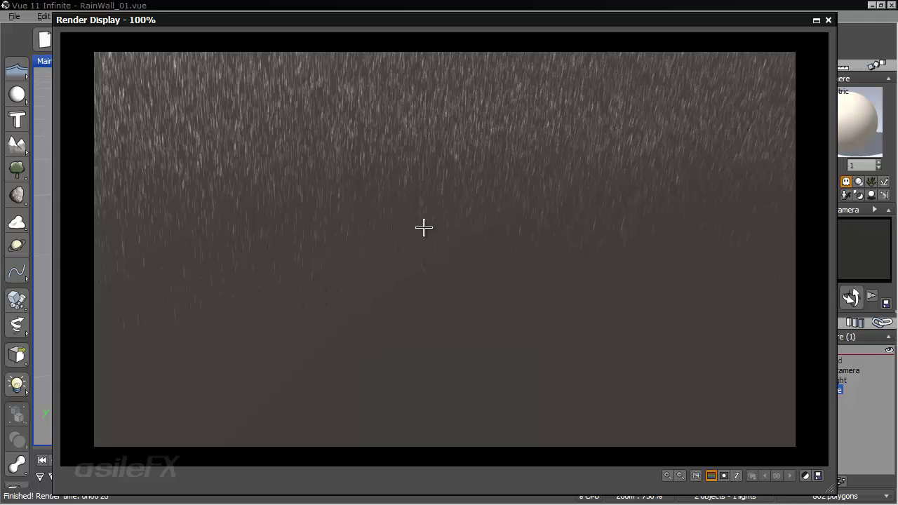
{"action": "left_click", "coordinate": [828, 20]}
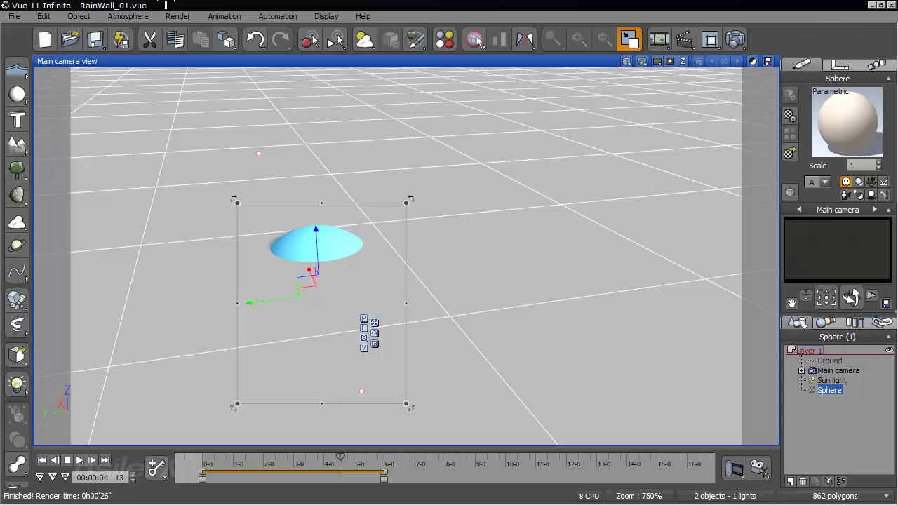
- Save the scene under the new file name and title RainWall_02
{"action": "left_click", "coordinate": [14, 17]}
{"action": "left_click", "coordinate": [46, 90]}
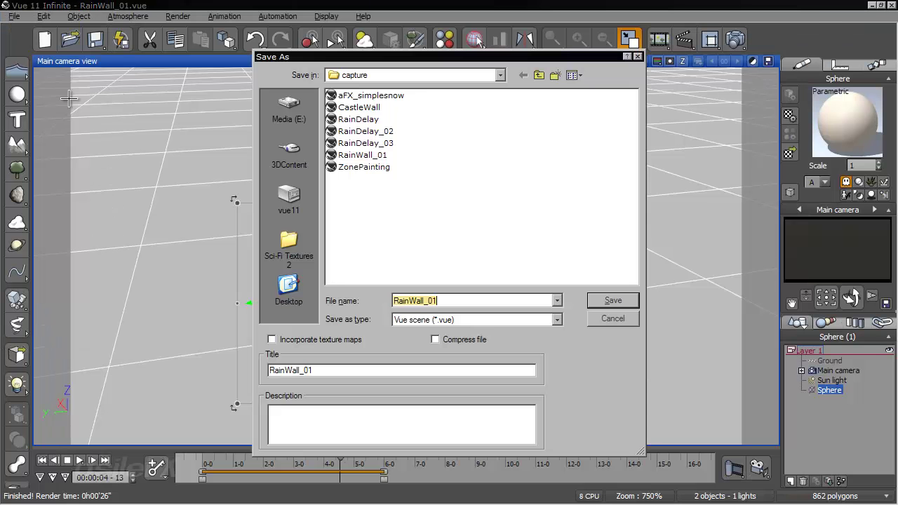
{"action": "left_click", "coordinate": [483, 299]}
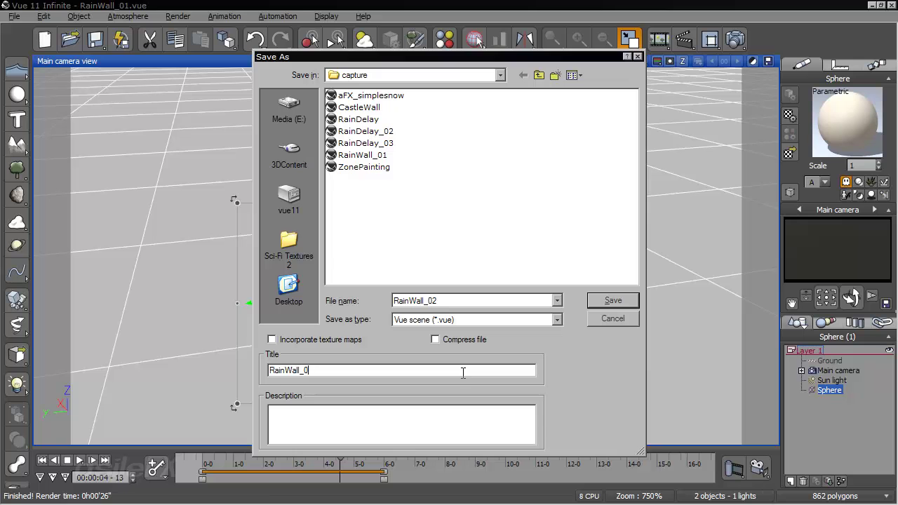
{"action": "key", "text": "Return"}
- Open the Raindrop material's alpha function for editing from the atmosphere's rain settings
{"action": "left_click", "coordinate": [128, 15]}
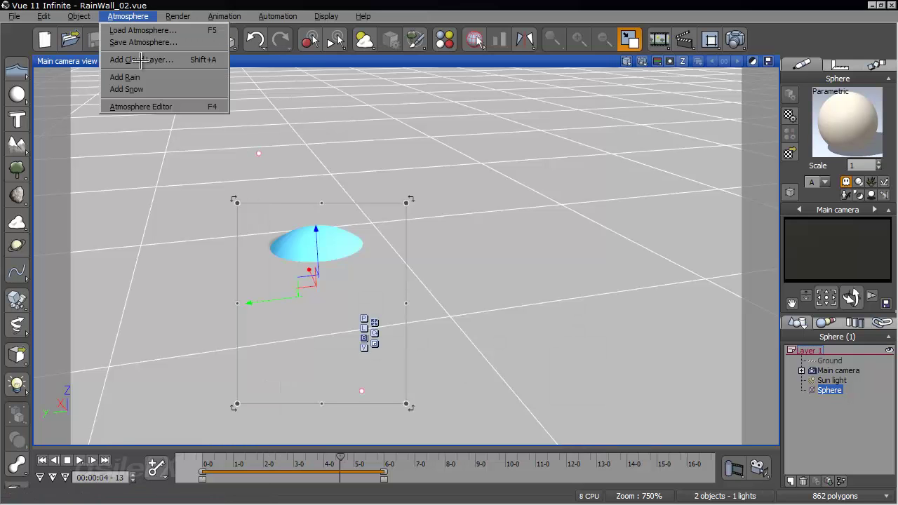
{"action": "left_click", "coordinate": [144, 103]}
{"action": "right_click", "coordinate": [369, 175]}
{"action": "left_click", "coordinate": [410, 187]}
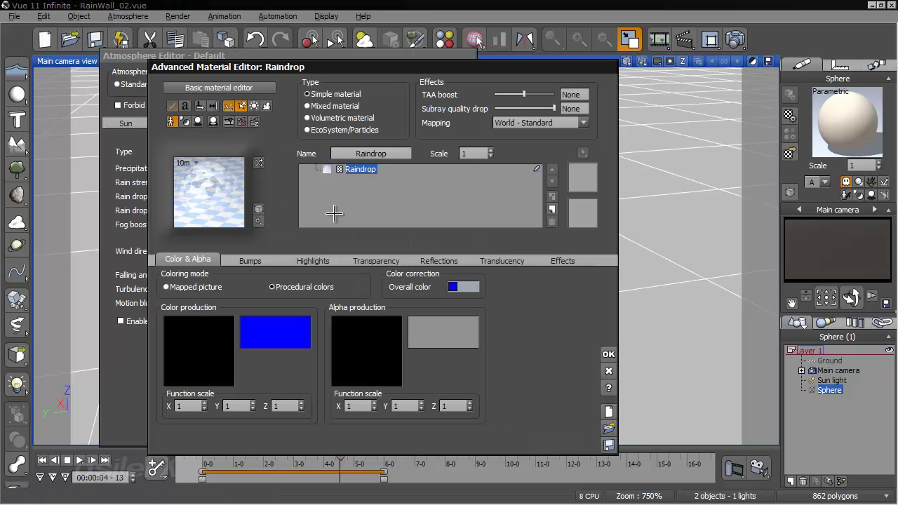
{"action": "right_click", "coordinate": [382, 331]}
{"action": "left_click", "coordinate": [414, 336]}
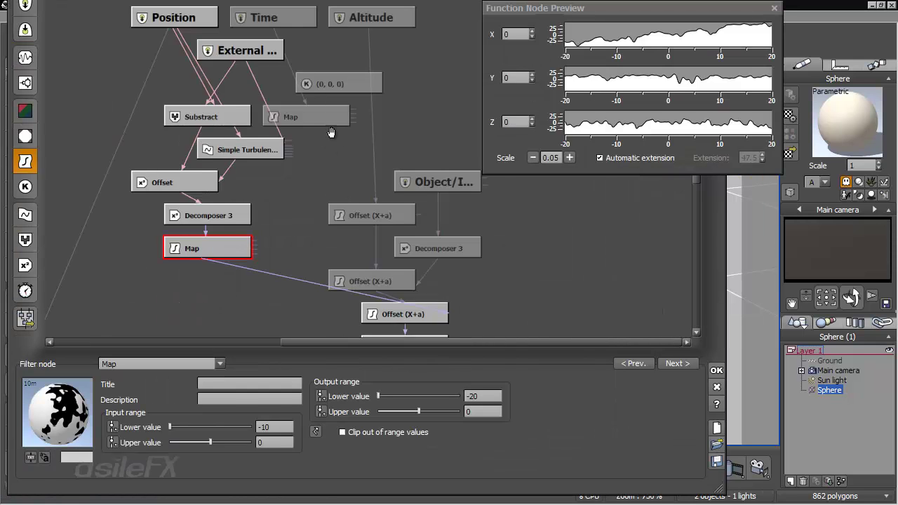
- Rearrange the Subtract, Simple Turbulence and External Dependency nodes so the sphere position's connections to them are clearly separated
{"action": "left_click", "coordinate": [310, 99]}
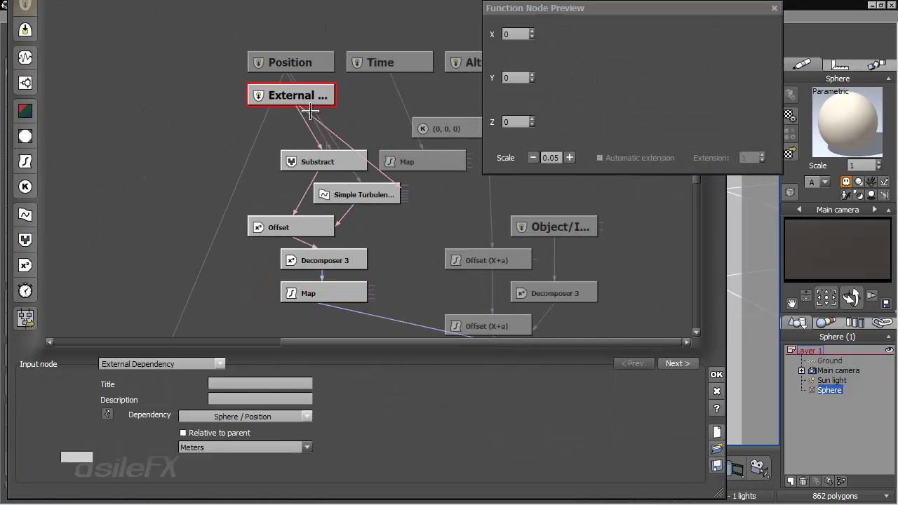
{"action": "left_click", "coordinate": [319, 161]}
{"action": "left_click_drag", "start_coordinate": [351, 193], "coordinate": [384, 225]}
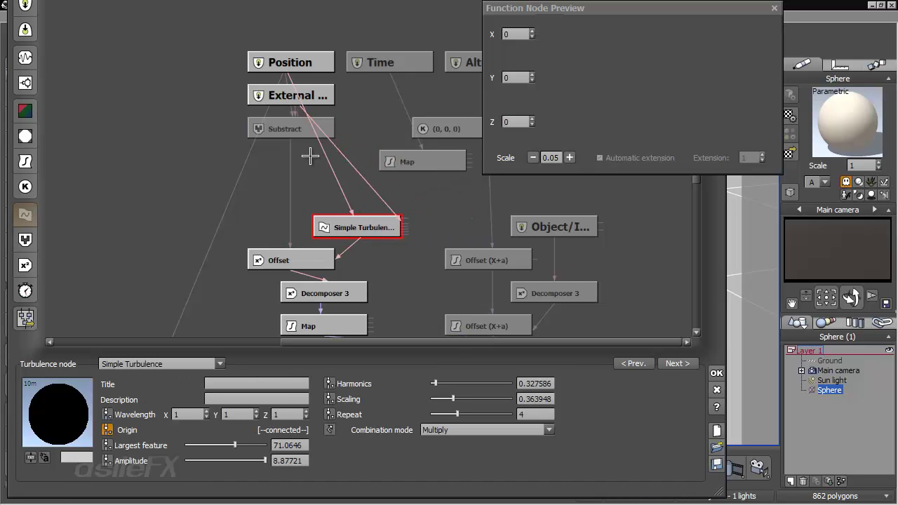
{"action": "left_click", "coordinate": [322, 97]}
{"action": "left_click", "coordinate": [357, 230]}
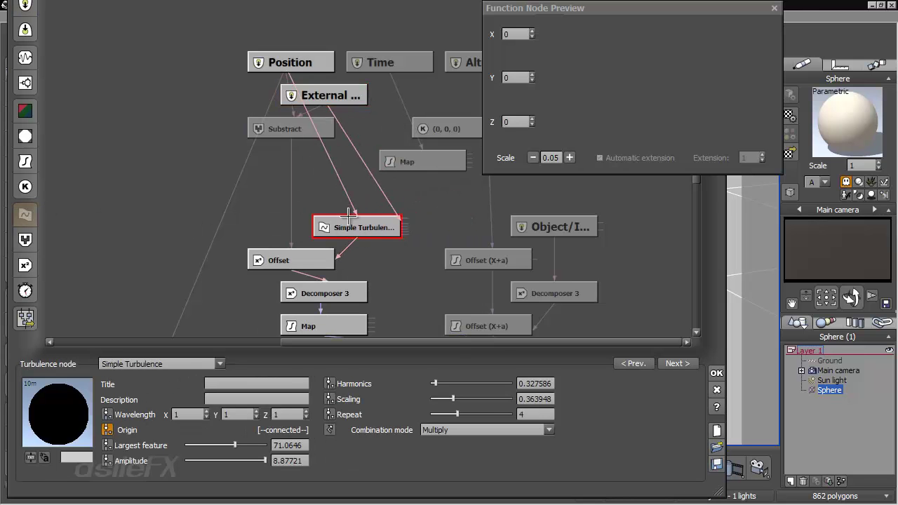
{"action": "left_click", "coordinate": [344, 101]}
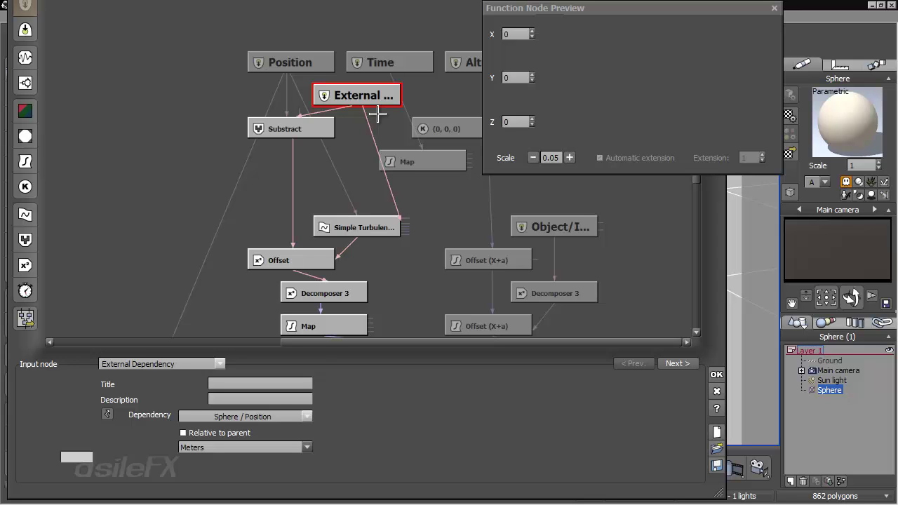
{"action": "left_click_drag", "start_coordinate": [381, 89], "coordinate": [413, 87]}
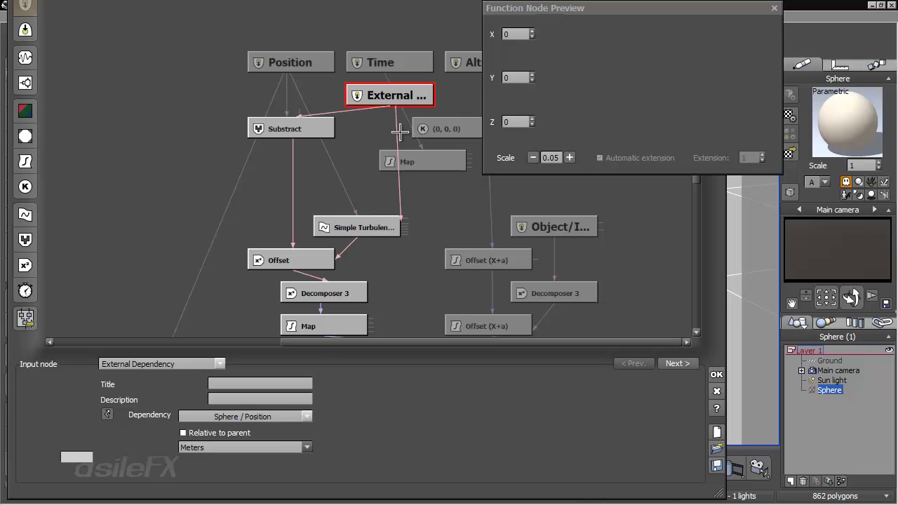
- Examine the Simple Turbulence settings, the Offset node it feeds and the Map node's previewed output
{"action": "left_click", "coordinate": [380, 224]}
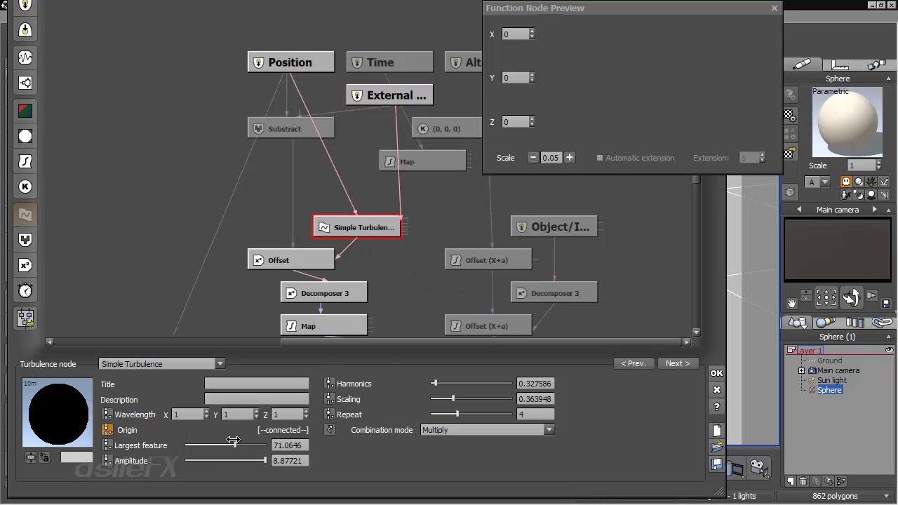
{"action": "left_click_drag", "start_coordinate": [284, 443], "coordinate": [290, 449]}
{"action": "left_click", "coordinate": [317, 261]}
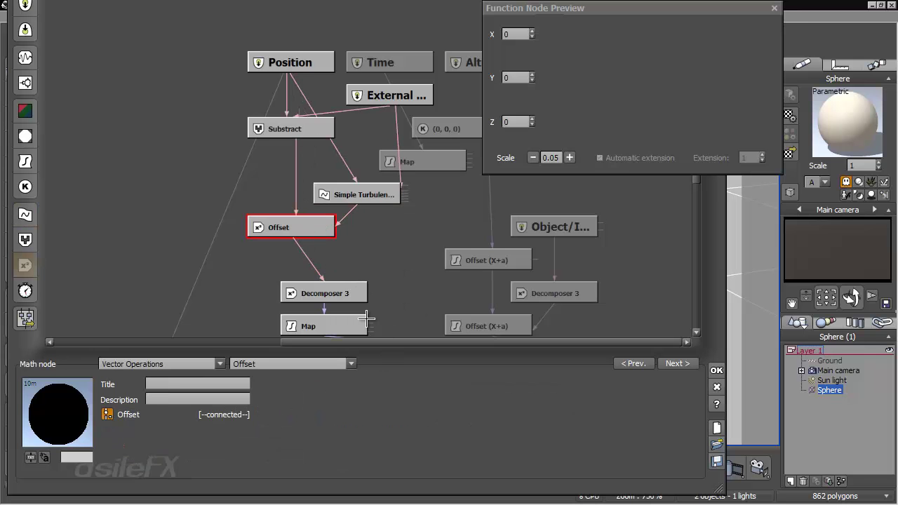
{"action": "left_click", "coordinate": [344, 269]}
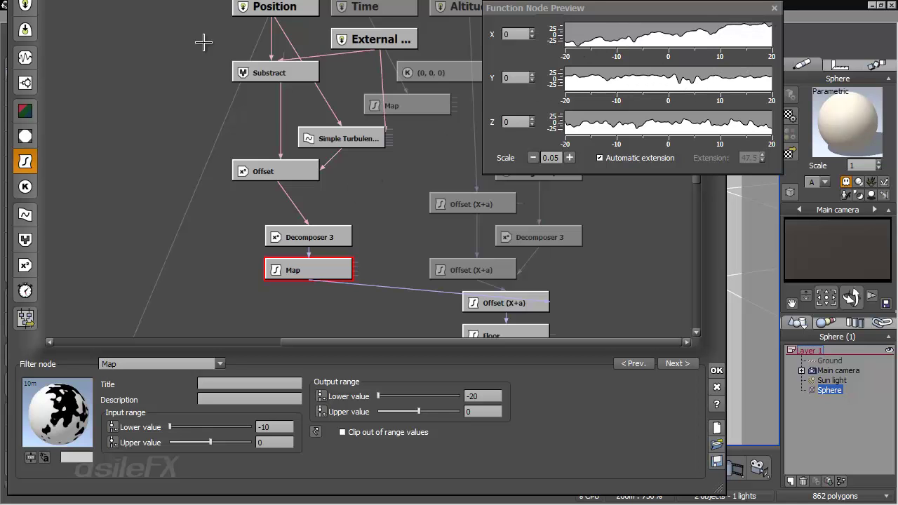
- Set the Simple Turbulence amplitude to about 1.49 and check the Map node's output
{"action": "left_click", "coordinate": [340, 139]}
{"action": "left_click_drag", "start_coordinate": [253, 466], "coordinate": [242, 463]}
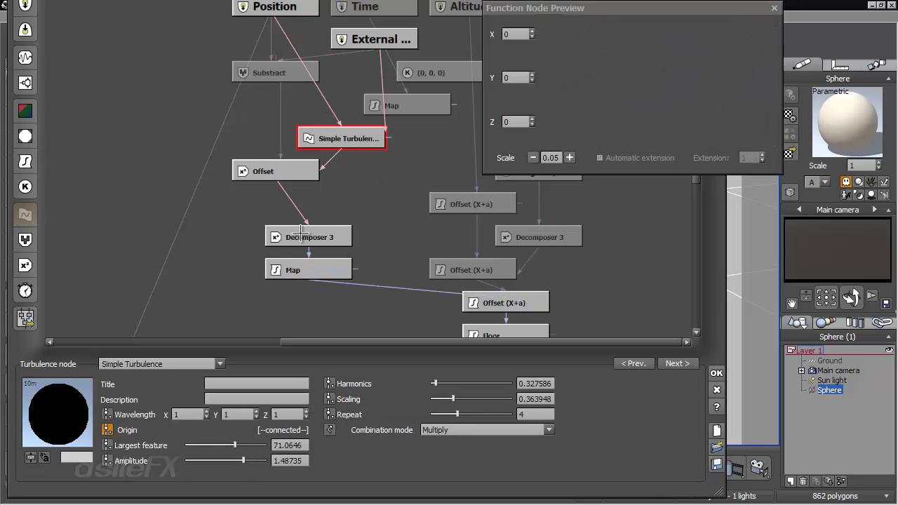
{"action": "left_click", "coordinate": [312, 270]}
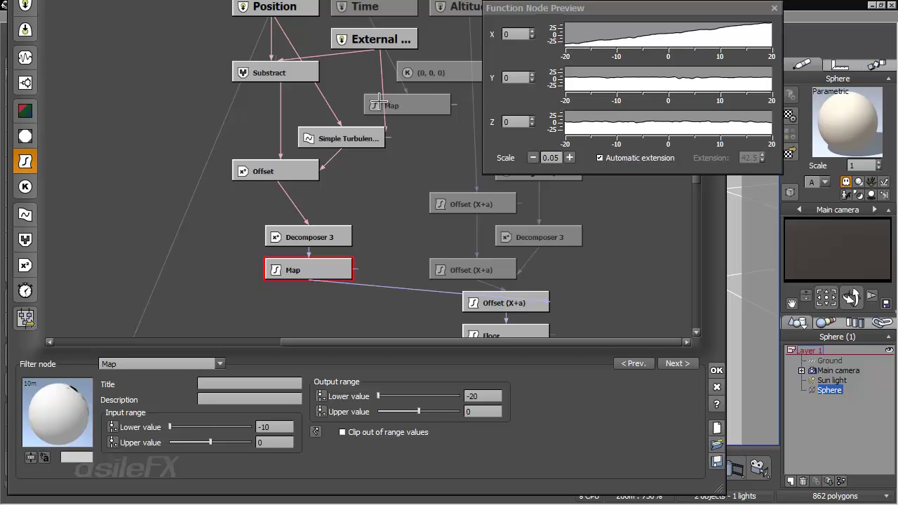
- Examine the Map node's output with the function preview scale set to 1 and to 0.01
{"action": "double_click", "coordinate": [550, 158]}
{"action": "type", "text": "1"}
{"action": "key", "text": "Return"}
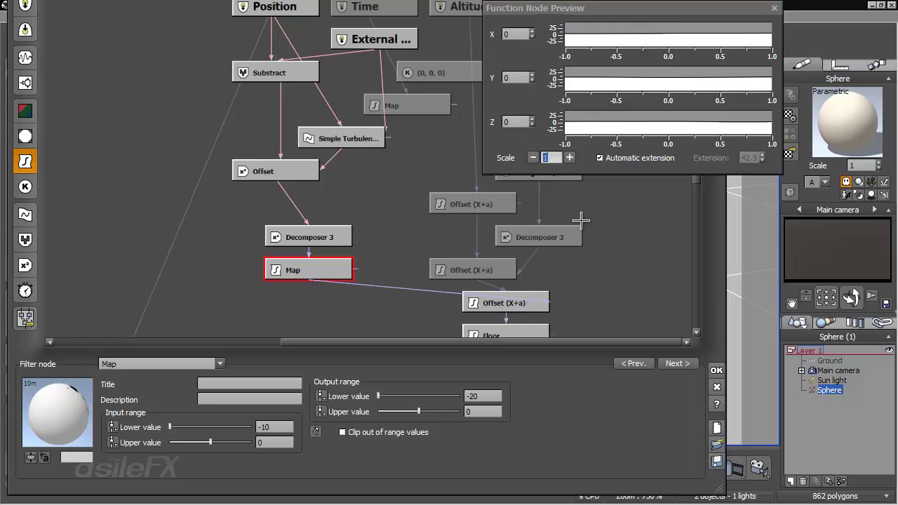
{"action": "type", "text": "0.01"}
{"action": "key", "text": "Return"}
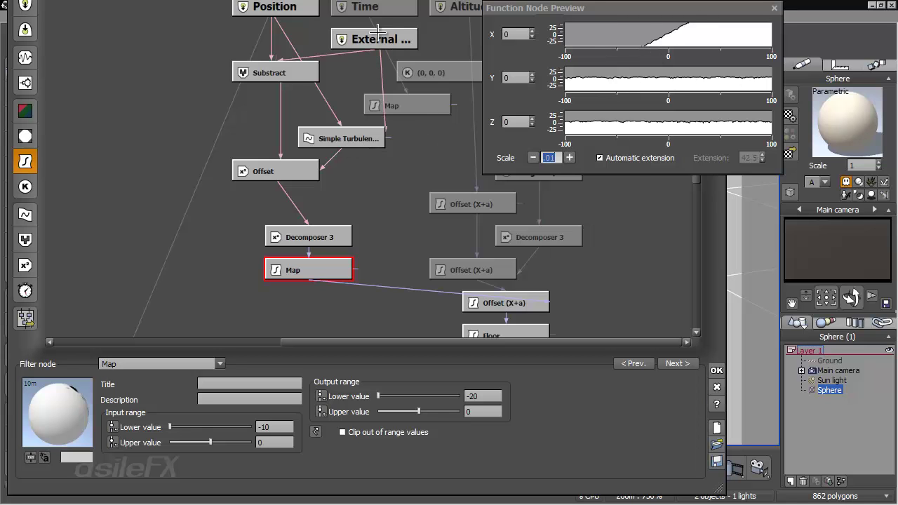
- Set the Simple Turbulence amplitude to about 7.88 and preview the Map node's output at a scale of 0.05
{"action": "left_click", "coordinate": [361, 147]}
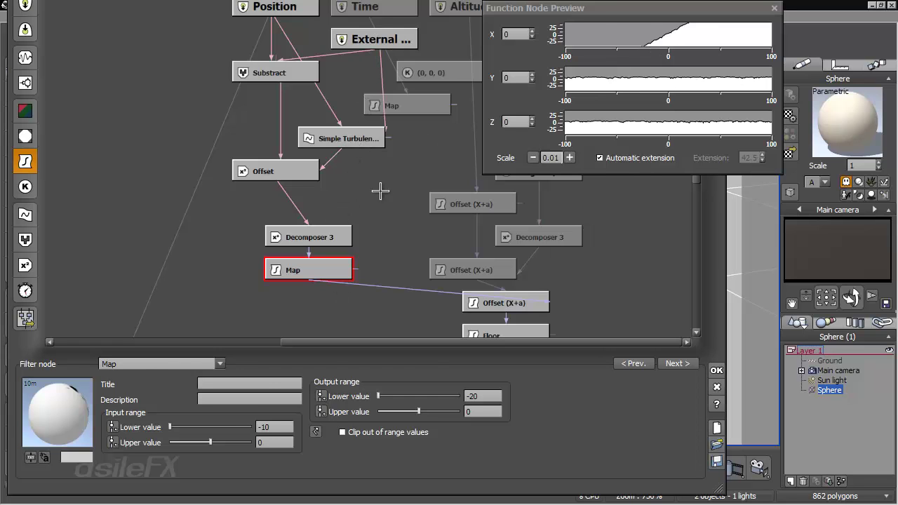
{"action": "left_click", "coordinate": [359, 138]}
{"action": "mouse_move", "coordinate": [250, 461]}
{"action": "left_mouse_down"}
{"action": "mouse_move", "coordinate": [273, 461]}
{"action": "mouse_move", "coordinate": [272, 470]}
{"action": "mouse_move", "coordinate": [262, 469]}
{"action": "mouse_move", "coordinate": [266, 460]}
{"action": "left_mouse_up"}
{"action": "left_click", "coordinate": [278, 460]}
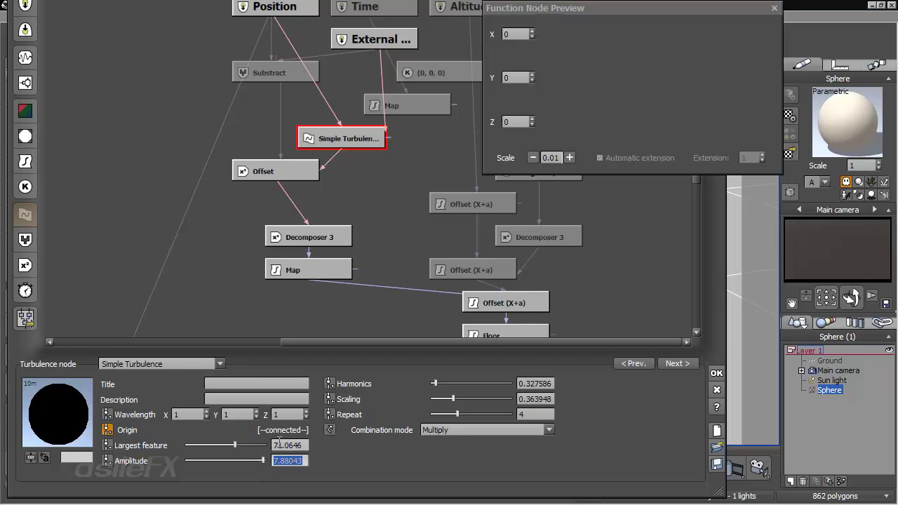
{"action": "left_click", "coordinate": [319, 265]}
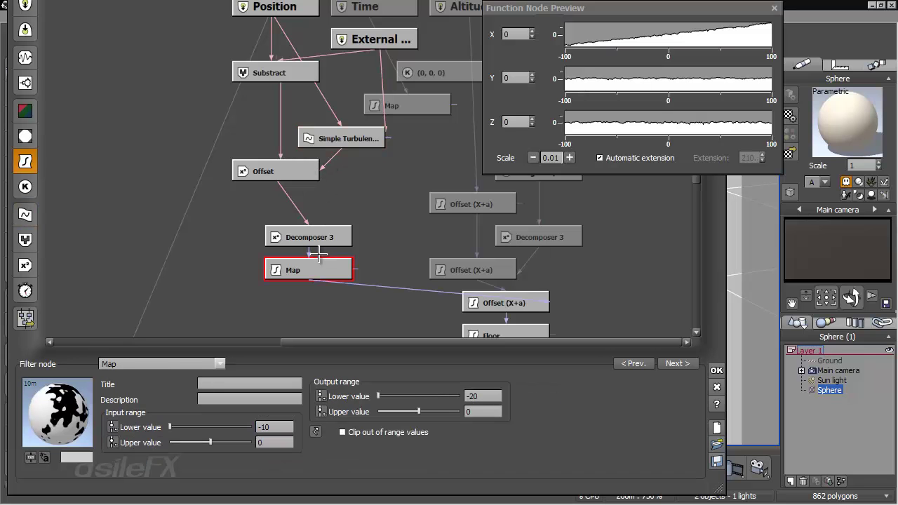
{"action": "left_click", "coordinate": [563, 158]}
{"action": "type", "text": "0.05"}
{"action": "key", "text": "Return"}
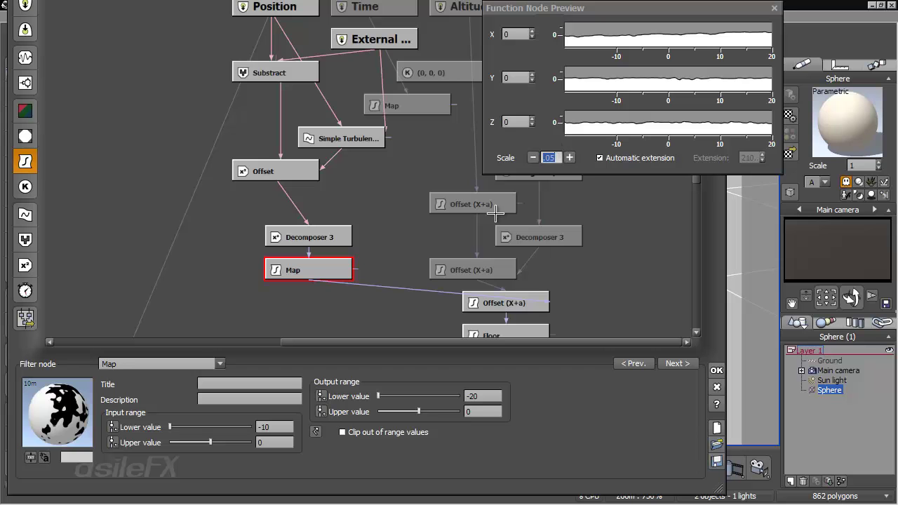
- Accept the alpha function, the Raindrop material and the atmosphere, and save the scene
{"action": "left_click", "coordinate": [715, 370]}
{"action": "left_click", "coordinate": [610, 348]}
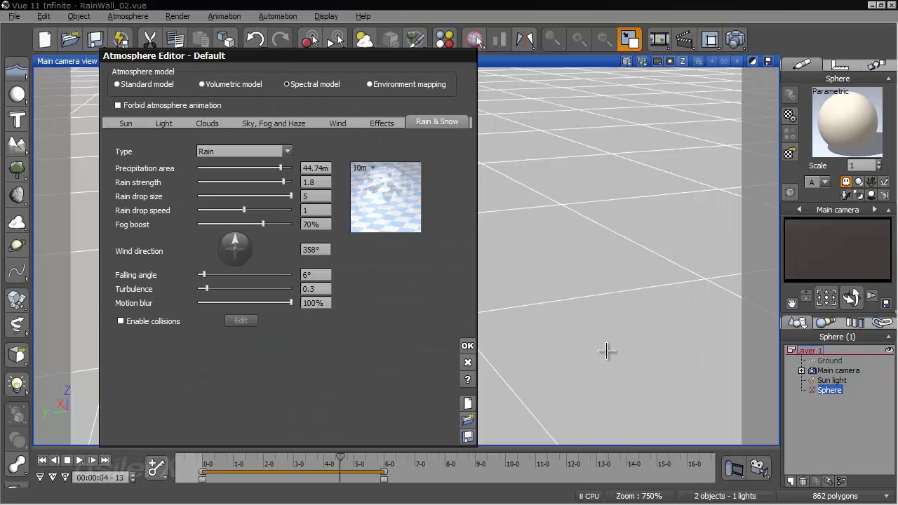
{"action": "left_click", "coordinate": [467, 345]}
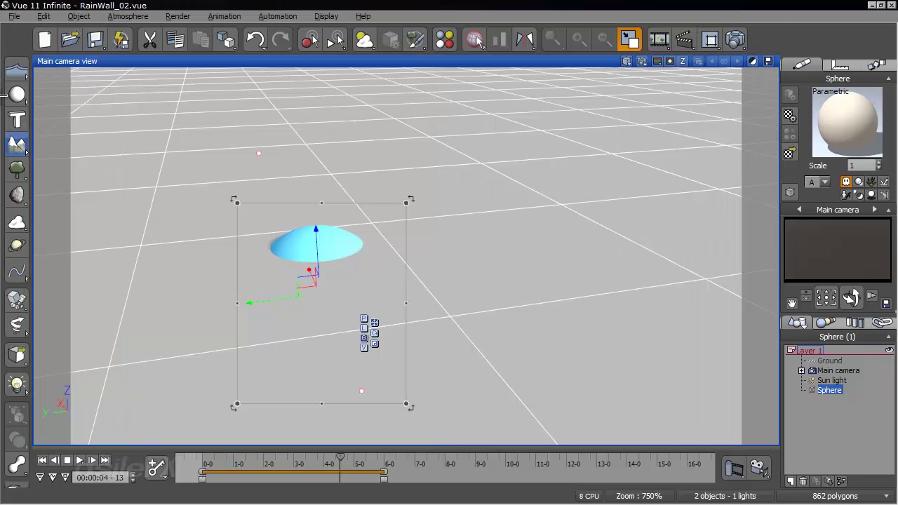
{"action": "left_click", "coordinate": [7, 15]}
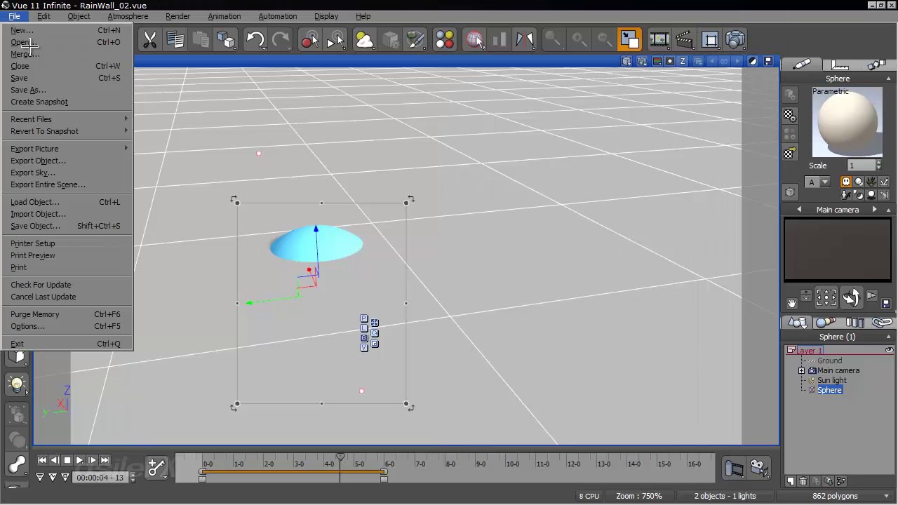
{"action": "left_click", "coordinate": [45, 74]}
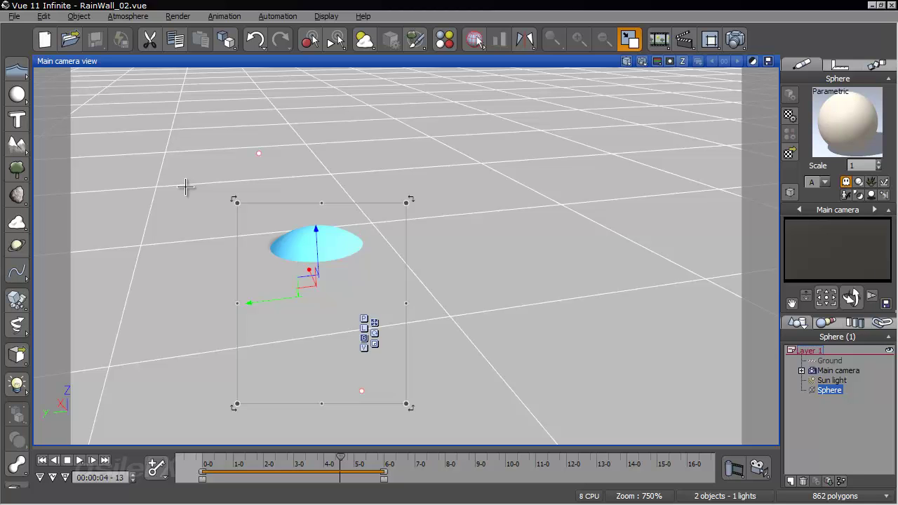
- Aim the main camera toward the horizon, closer to the sphere, and set the animation time to 0 seconds, frame 5
{"action": "right_click_drag", "start_coordinate": [435, 209], "coordinate": [520, 160]}
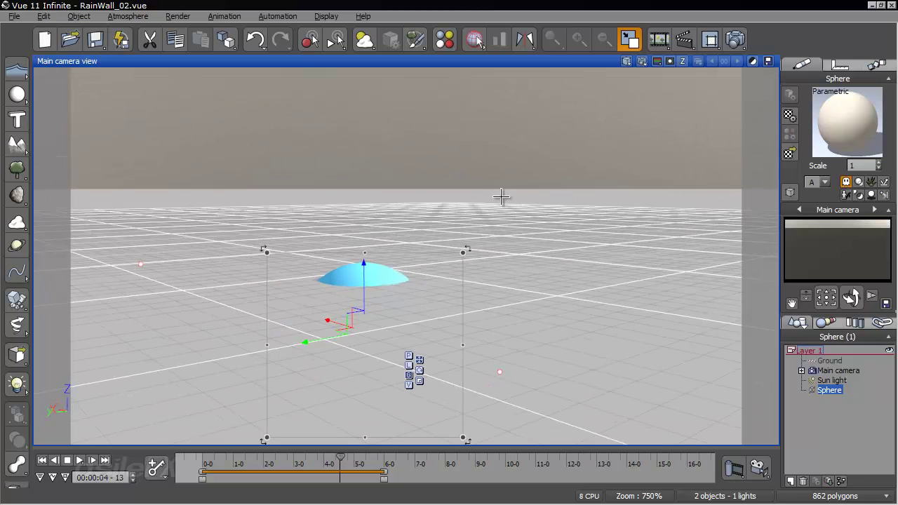
{"action": "scroll", "coordinate": [457, 243], "scroll_direction": "up", "scroll_amount": 5}
{"action": "right_click_drag", "start_coordinate": [457, 244], "coordinate": [461, 211]}
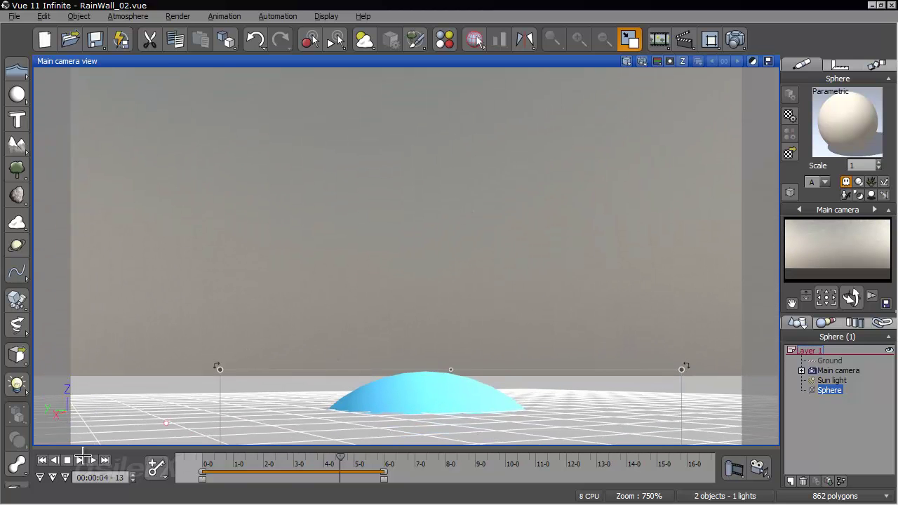
{"action": "left_click", "coordinate": [42, 459]}
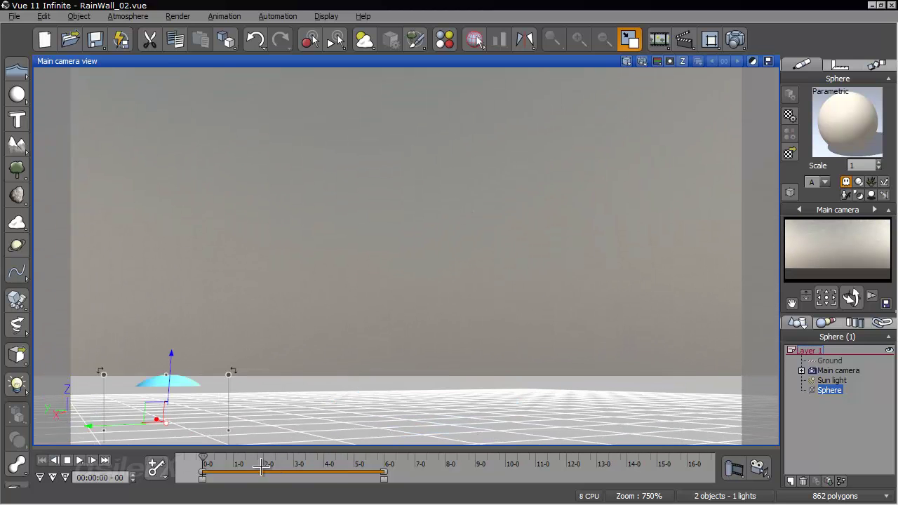
{"action": "left_click", "coordinate": [210, 459]}
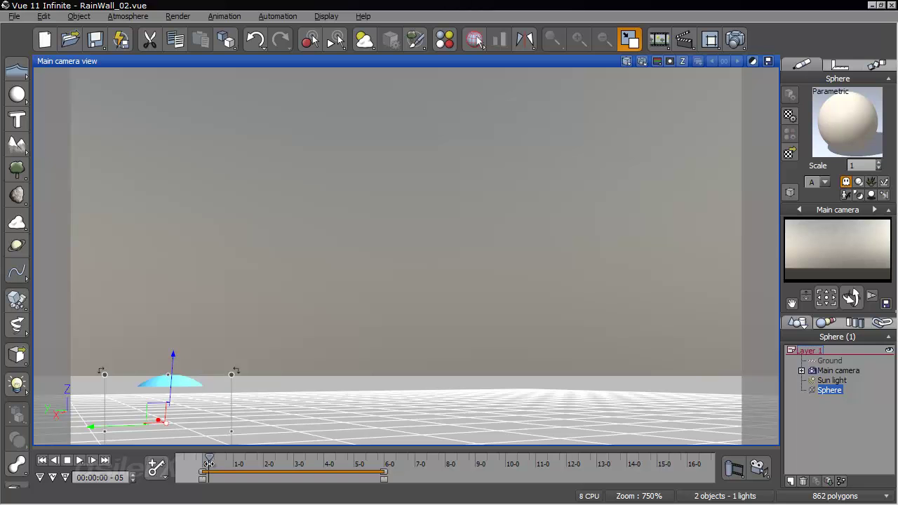
- Move the main camera closer to the sphere and set the animation time to 5 seconds, frame 9
{"action": "left_click_drag", "start_coordinate": [209, 458], "coordinate": [372, 473]}
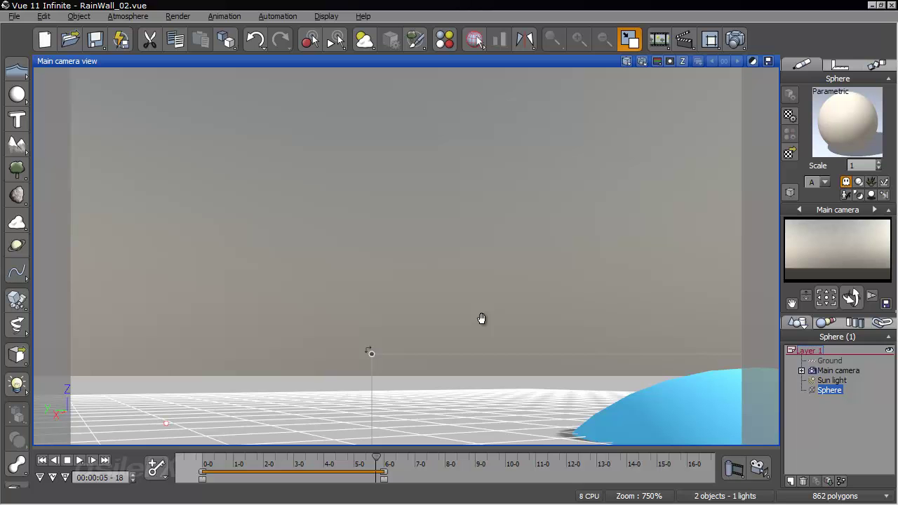
{"action": "left_click_drag", "start_coordinate": [505, 320], "coordinate": [341, 235]}
{"action": "left_click_drag", "start_coordinate": [435, 231], "coordinate": [776, 334]}
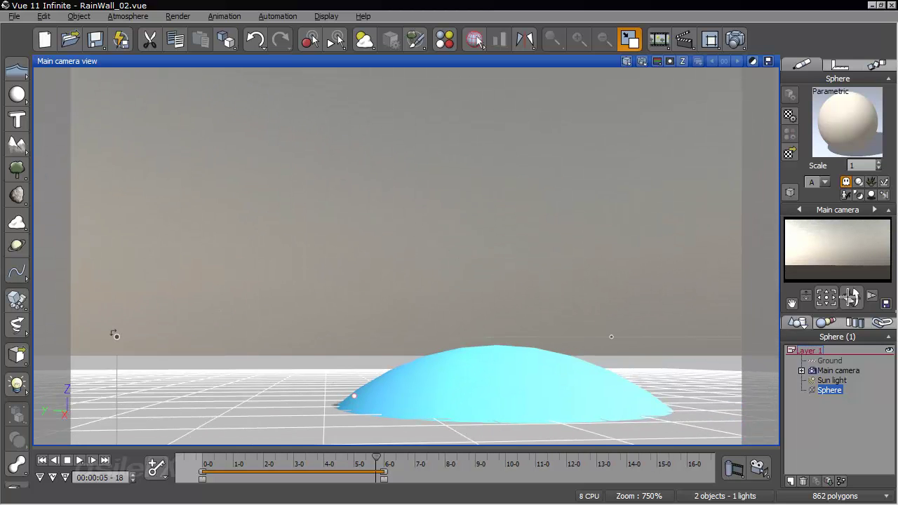
{"action": "left_click_drag", "start_coordinate": [872, 297], "coordinate": [872, 308]}
{"action": "left_click_drag", "start_coordinate": [571, 250], "coordinate": [547, 214]}
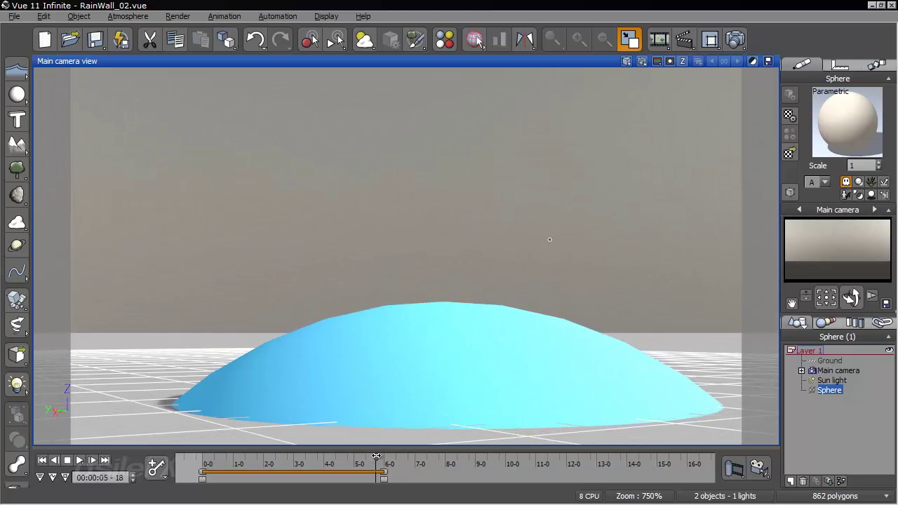
{"action": "left_click_drag", "start_coordinate": [376, 457], "coordinate": [364, 449]}
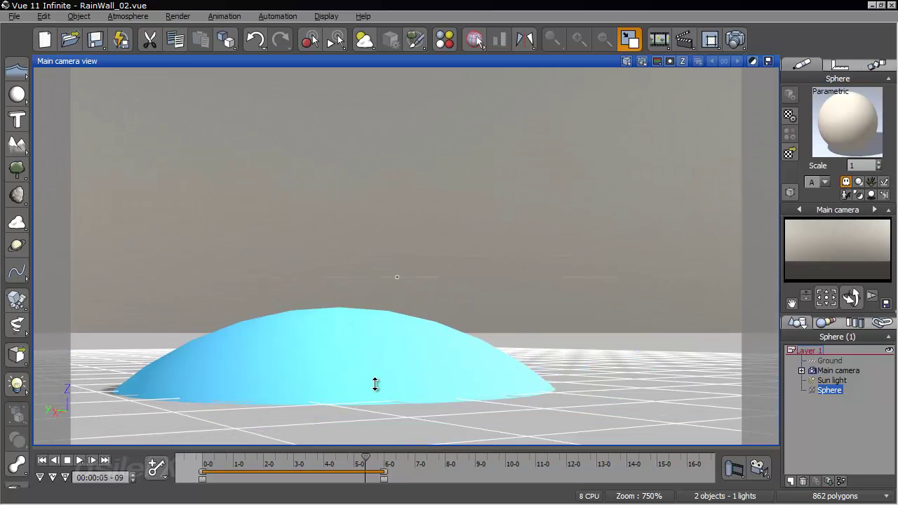
- Reframe the main camera on the open ground beside the sphere, keeping only the sphere's edge and the horizon in view
{"action": "right_click", "coordinate": [430, 382]}
{"action": "right_click_drag", "start_coordinate": [381, 385], "coordinate": [428, 339]}
{"action": "scroll", "coordinate": [431, 325], "scroll_direction": "up", "scroll_amount": 5}
{"action": "right_click_drag", "start_coordinate": [458, 307], "coordinate": [407, 274]}
{"action": "scroll", "coordinate": [491, 286], "scroll_direction": "up", "scroll_amount": 2}
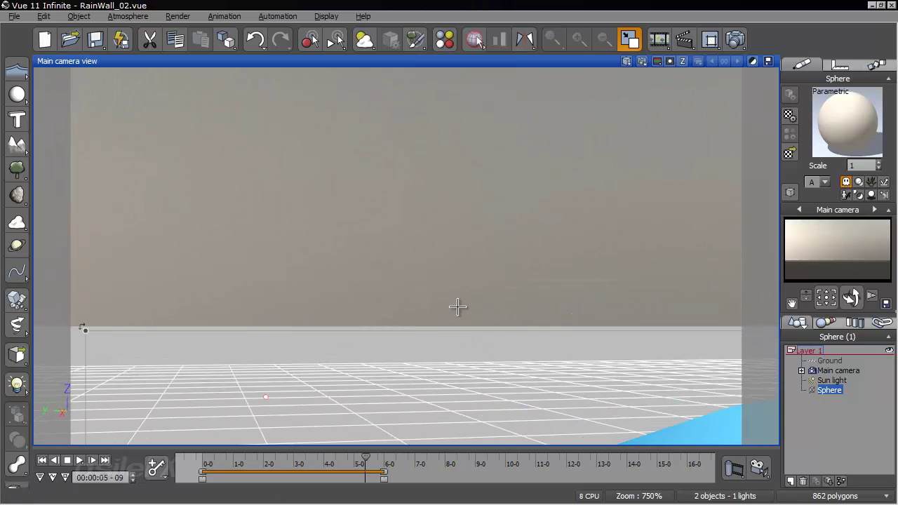
{"action": "scroll", "coordinate": [492, 286], "scroll_direction": "up", "scroll_amount": 2}
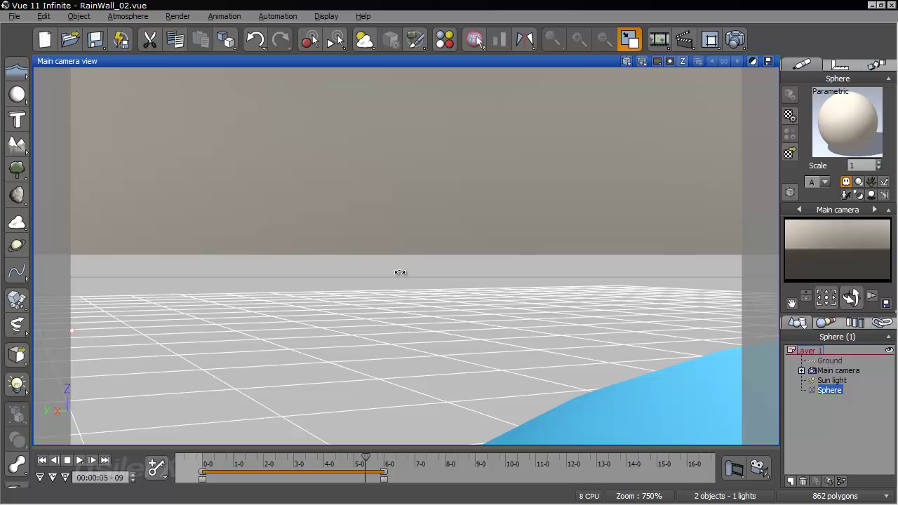
{"action": "right_click_drag", "start_coordinate": [487, 213], "coordinate": [470, 234]}
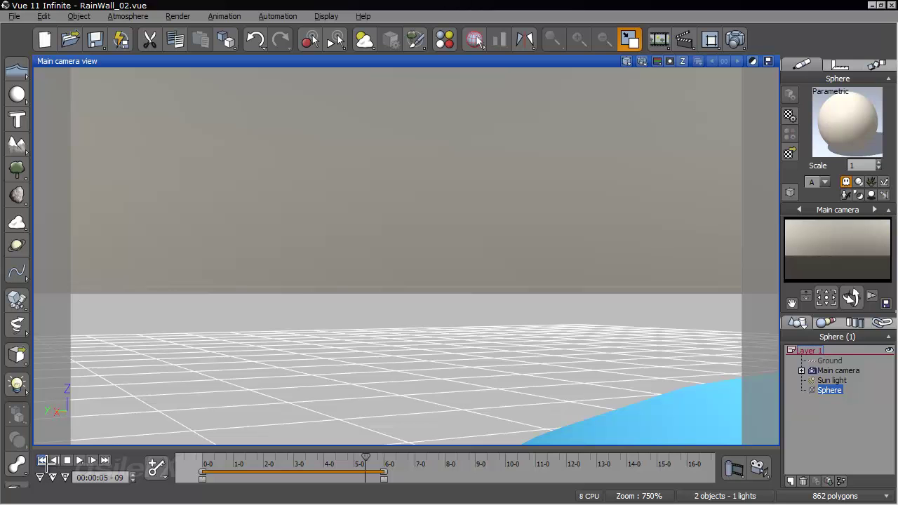
- Open the atmosphere's Raindrop material and its alpha function for editing
{"action": "left_click", "coordinate": [144, 14]}
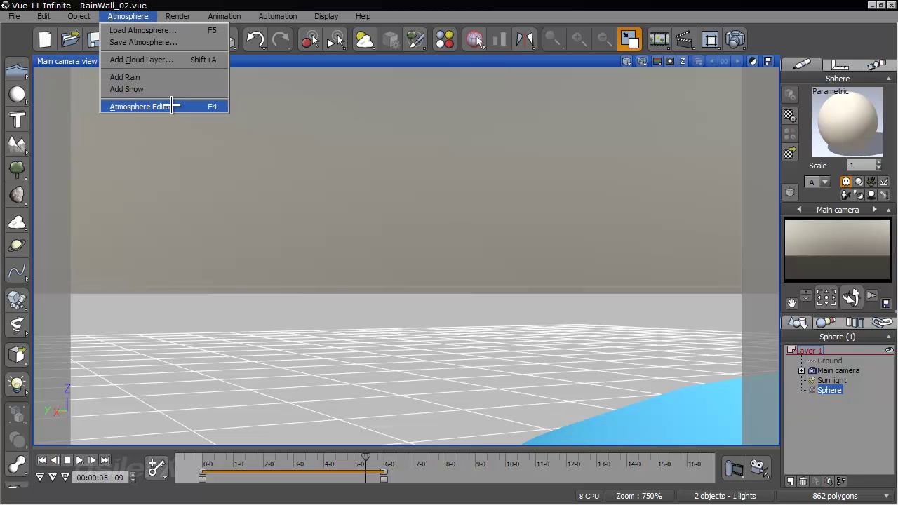
{"action": "left_click", "coordinate": [172, 106]}
{"action": "right_click", "coordinate": [376, 180]}
{"action": "left_click", "coordinate": [392, 186]}
{"action": "right_click", "coordinate": [368, 341]}
{"action": "left_click", "coordinate": [387, 374]}
- Add a Blender node between the 0.6 constant's Blender and the Global transparency output, with the constant 1 as its other input
{"action": "left_click_drag", "start_coordinate": [441, 280], "coordinate": [405, 105]}
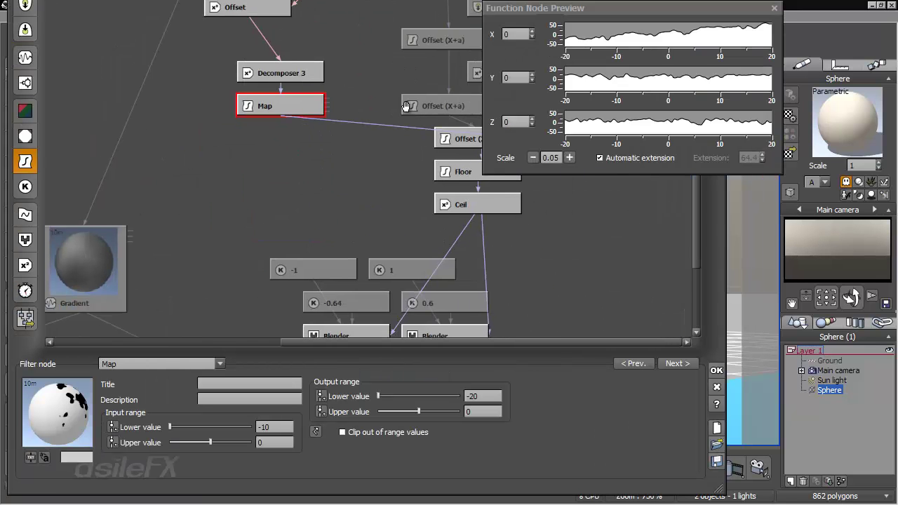
{"action": "scroll", "coordinate": [406, 119], "scroll_direction": "down", "scroll_amount": 4}
{"action": "left_click", "coordinate": [368, 172]}
{"action": "left_click", "coordinate": [407, 209]}
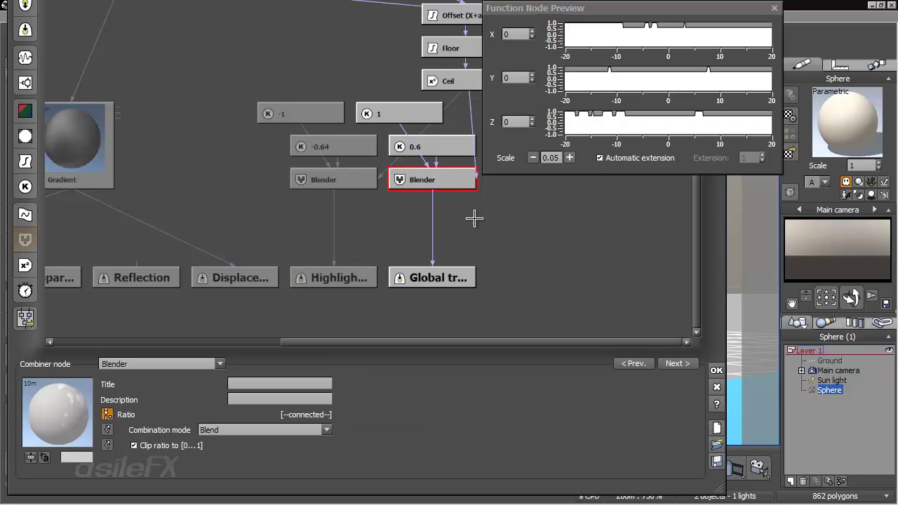
{"action": "key", "text": "ctrl+v"}
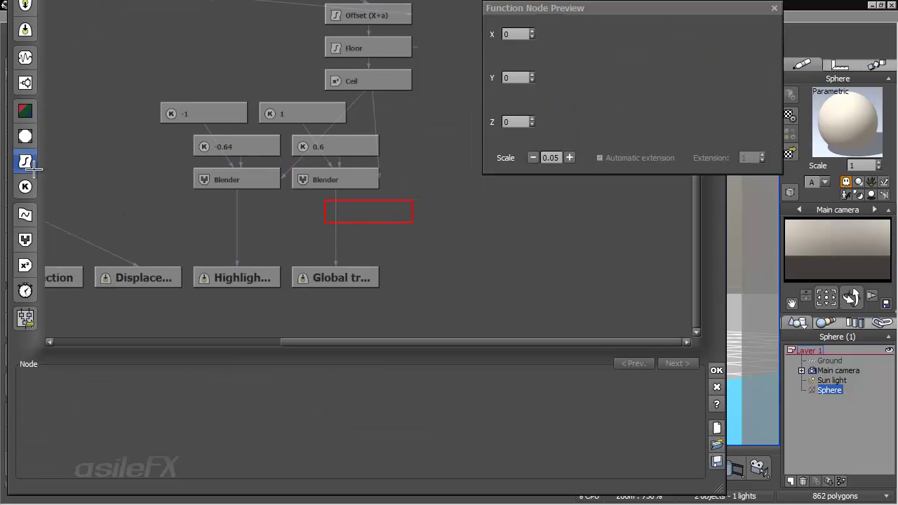
{"action": "left_click", "coordinate": [25, 240]}
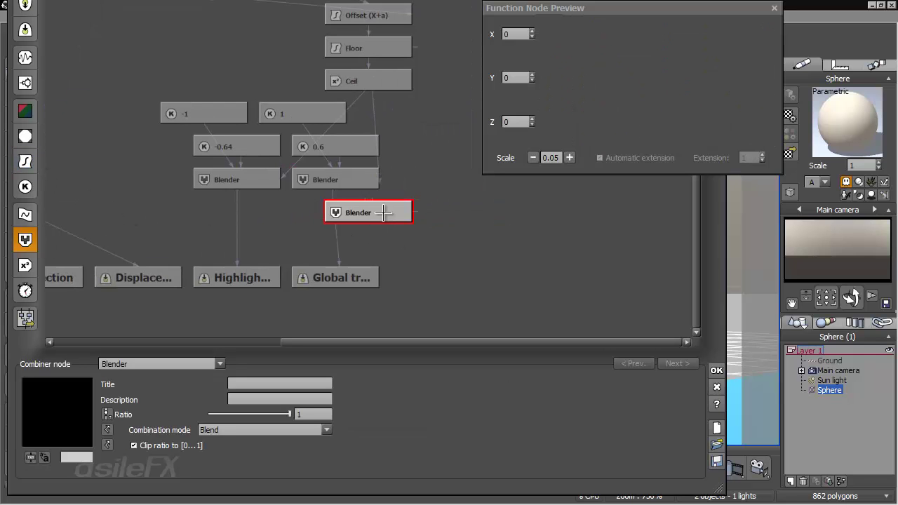
{"action": "left_click_drag", "start_coordinate": [396, 227], "coordinate": [396, 238]}
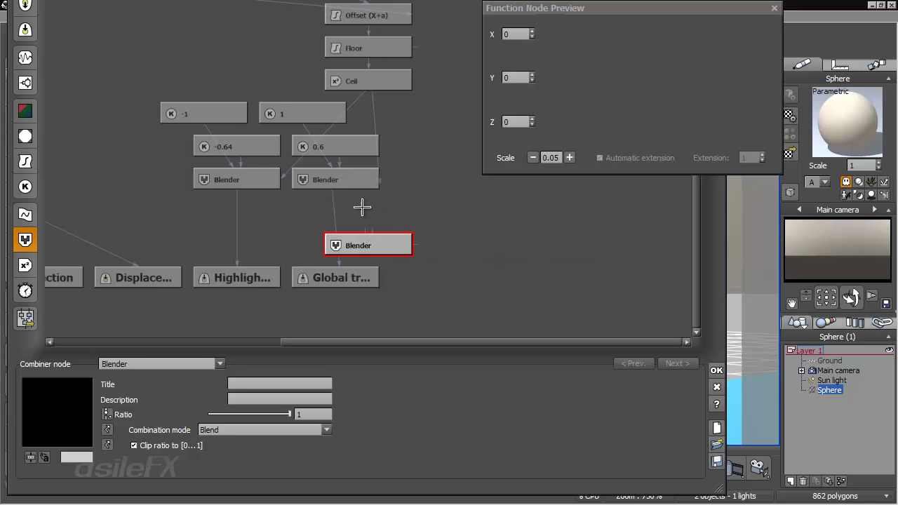
{"action": "left_click_drag", "start_coordinate": [365, 226], "coordinate": [304, 106]}
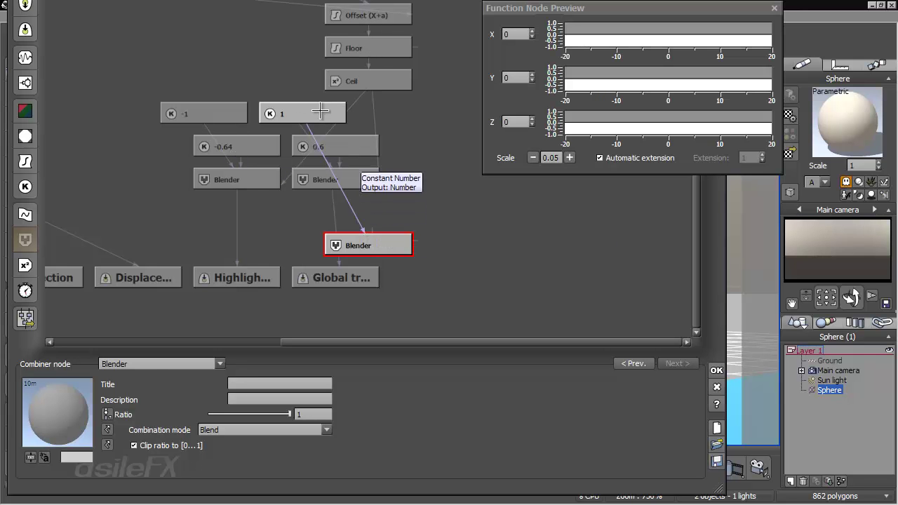
{"action": "left_click", "coordinate": [321, 112]}
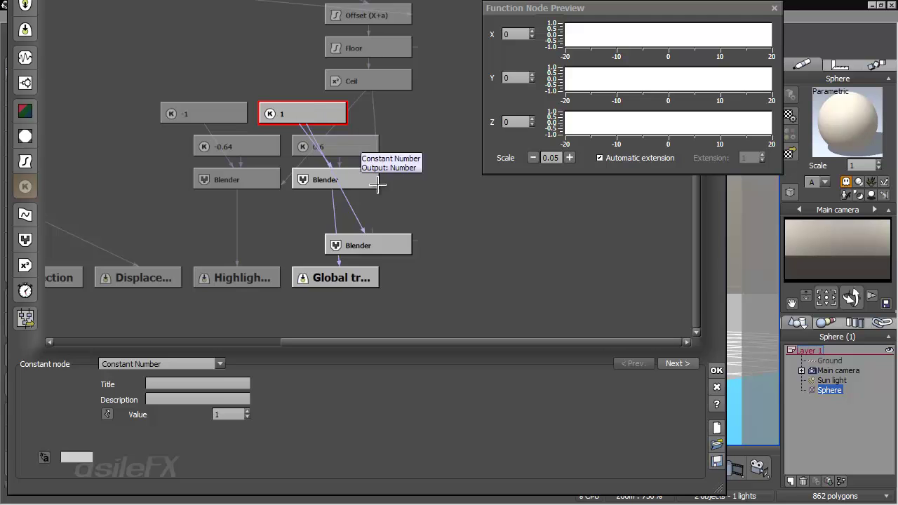
{"action": "left_click", "coordinate": [343, 244]}
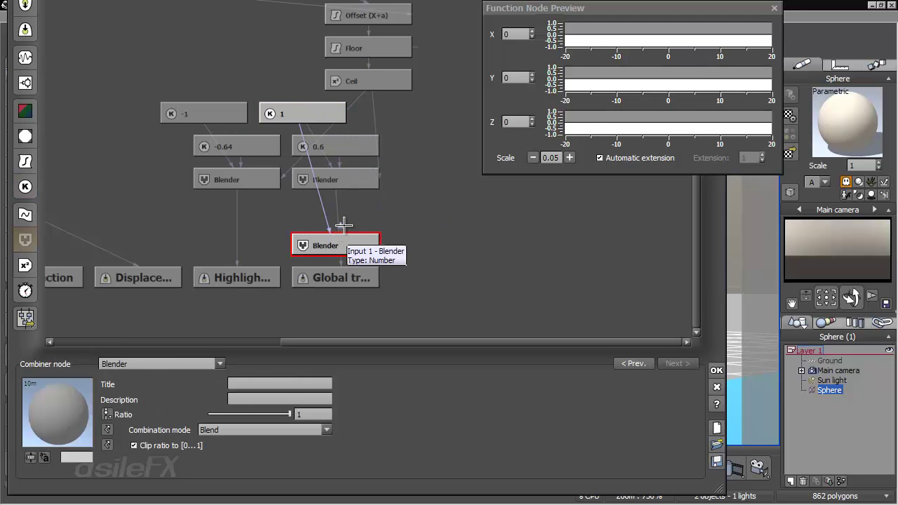
{"action": "left_click_drag", "start_coordinate": [329, 254], "coordinate": [362, 222]}
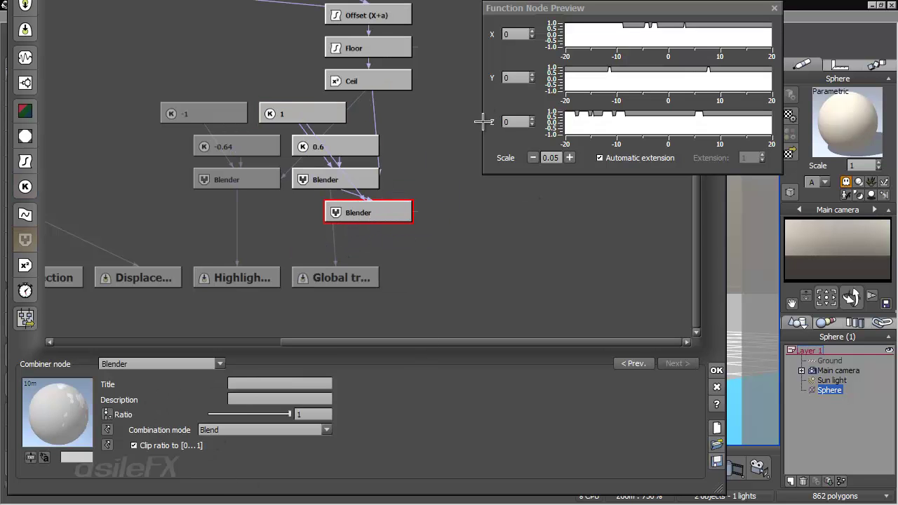
- Add a Distance to Camera input node beside the 0.6 constant, with Meters as its distance unit
{"action": "left_click_drag", "start_coordinate": [423, 168], "coordinate": [451, 188]}
{"action": "right_click", "coordinate": [442, 184]}
{"action": "mouse_move", "coordinate": [491, 191]}
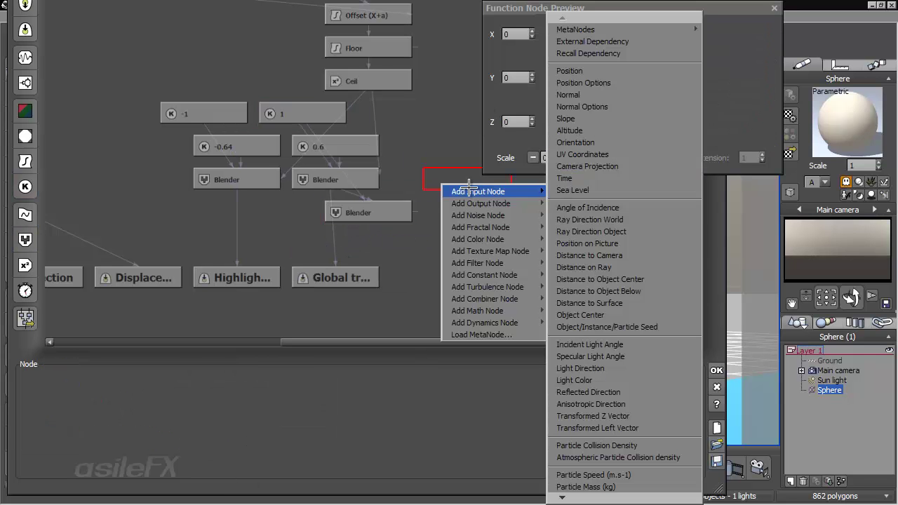
{"action": "left_click", "coordinate": [650, 255]}
{"action": "left_click_drag", "start_coordinate": [467, 181], "coordinate": [434, 148]}
{"action": "left_click", "coordinate": [274, 414]}
{"action": "left_click", "coordinate": [280, 338]}
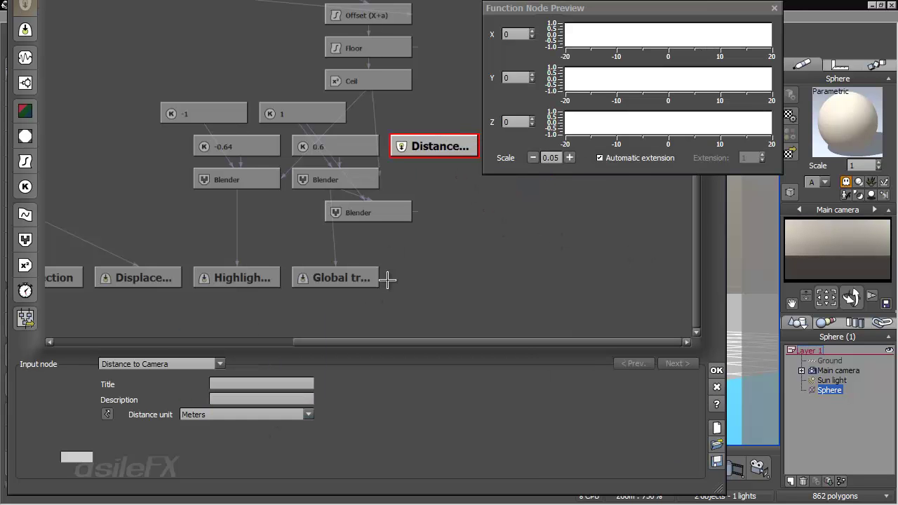
- Add a Map filter node below the Distance to Camera node, with its default ranges
{"action": "left_click", "coordinate": [416, 182]}
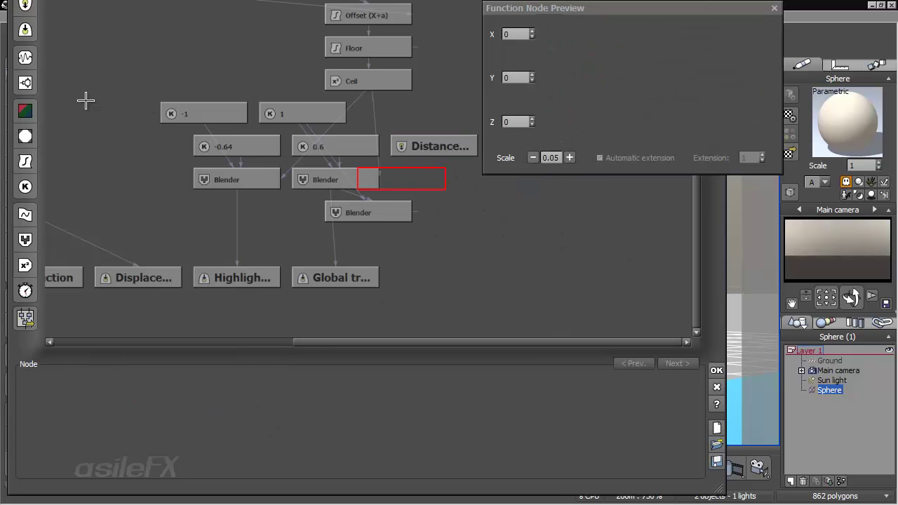
{"action": "left_click", "coordinate": [27, 163]}
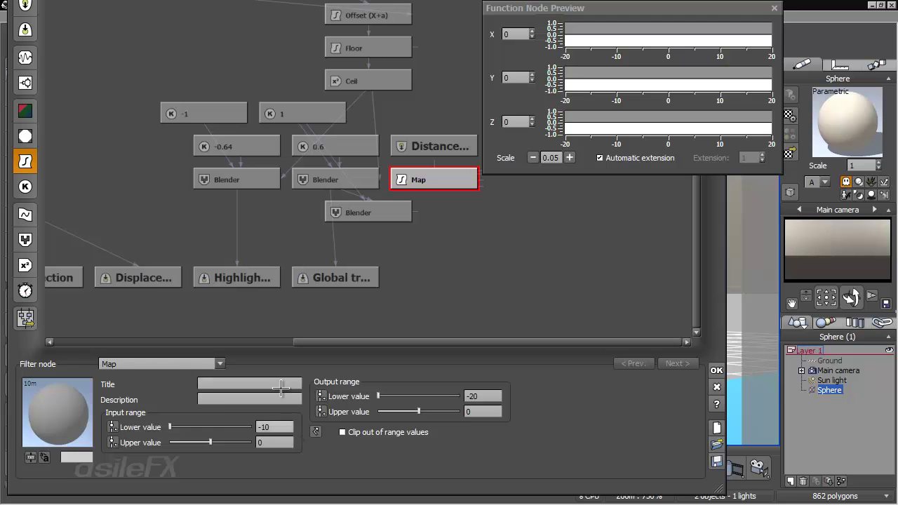
{"action": "left_click", "coordinate": [175, 363]}
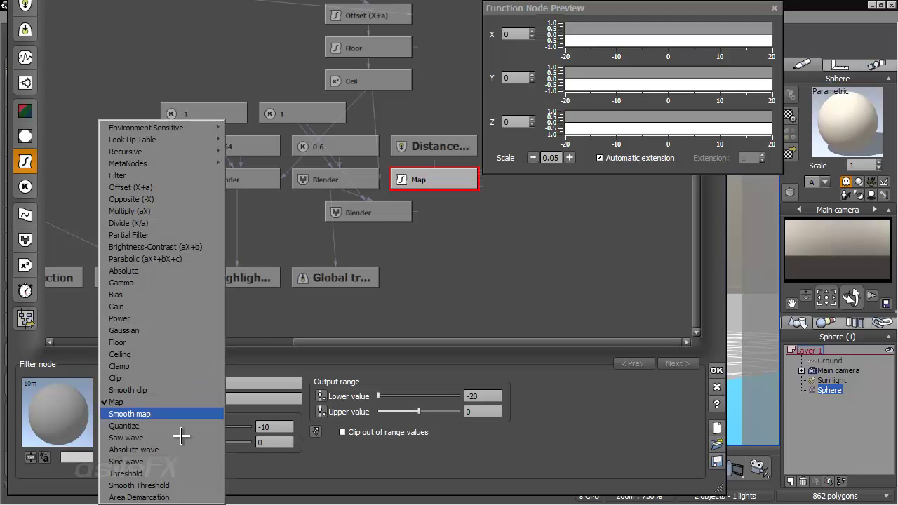
{"action": "left_click", "coordinate": [185, 401]}
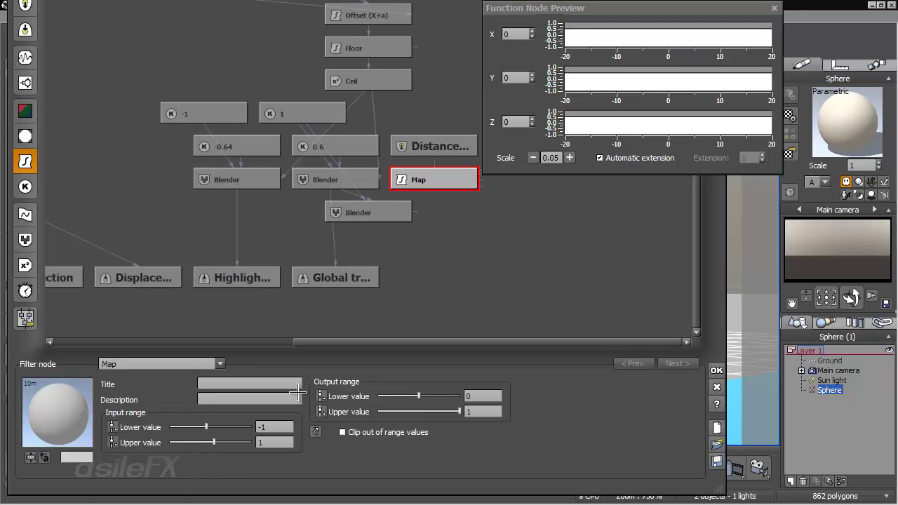
{"action": "left_click", "coordinate": [211, 360]}
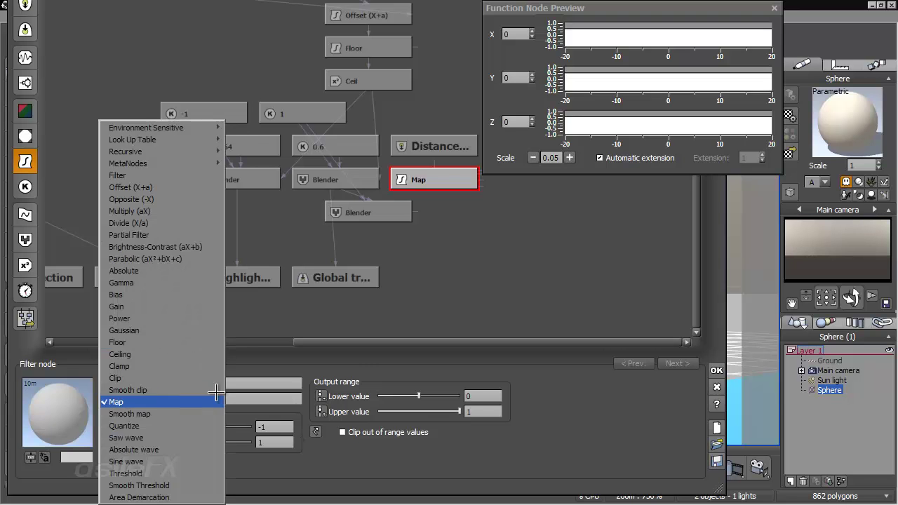
{"action": "left_click", "coordinate": [452, 195]}
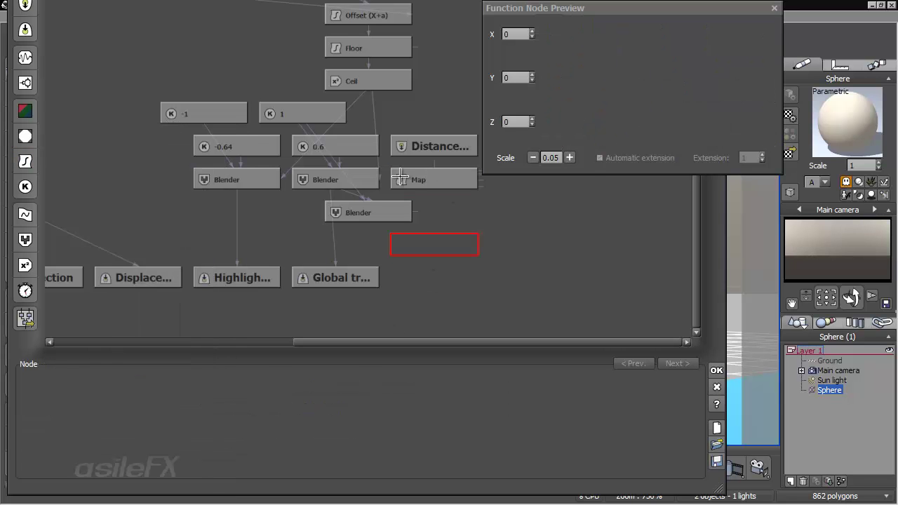
- Set the new Map node's input range to 1.5 through 2 and feed it from the Distance to Camera node
{"action": "left_click", "coordinate": [436, 179]}
{"action": "double_click", "coordinate": [285, 427]}
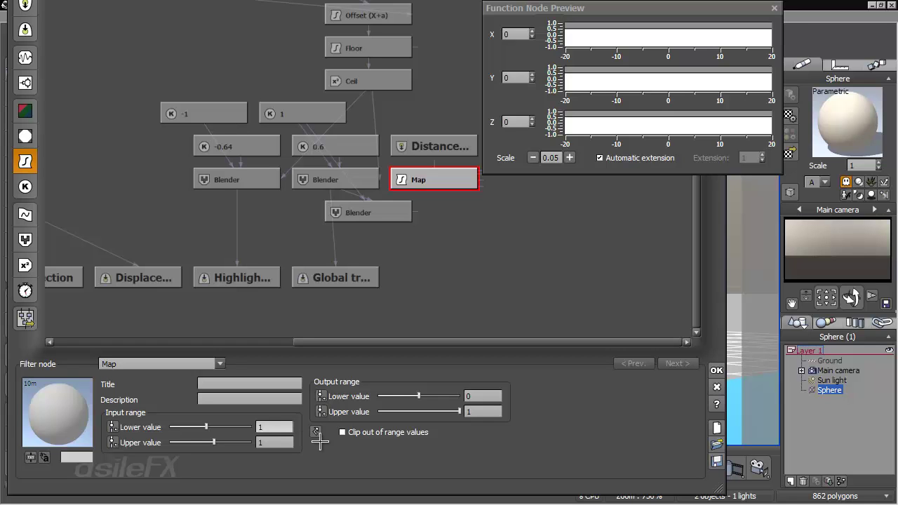
{"action": "type", "text": "1.5"}
{"action": "double_click", "coordinate": [282, 440]}
{"action": "type", "text": "2"}
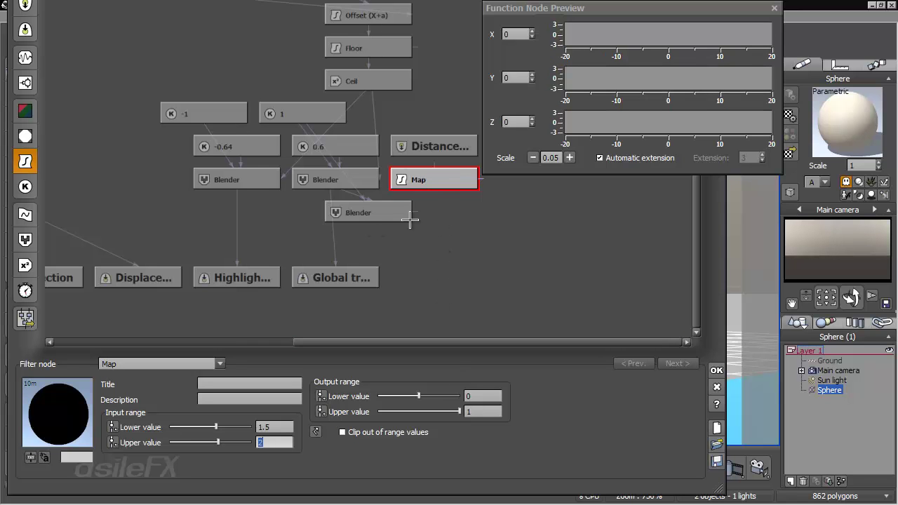
{"action": "key", "text": "Return"}
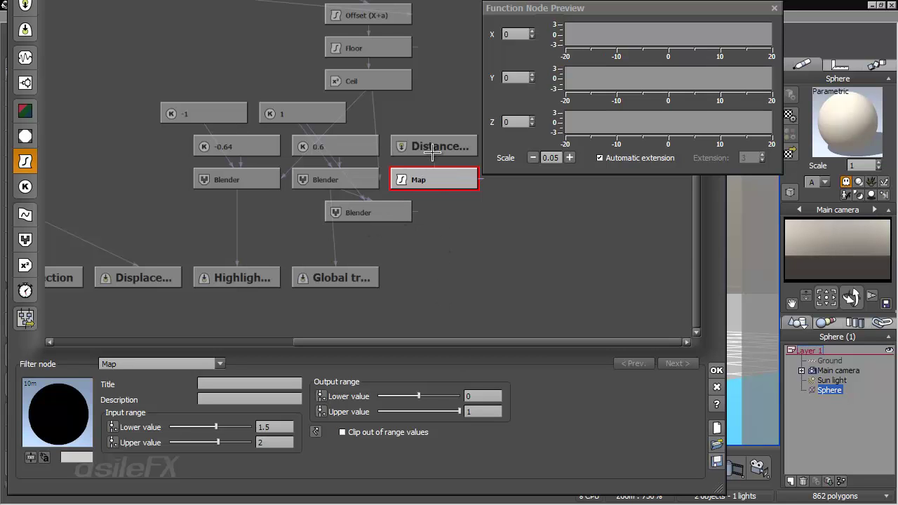
{"action": "left_click_drag", "start_coordinate": [436, 157], "coordinate": [435, 171]}
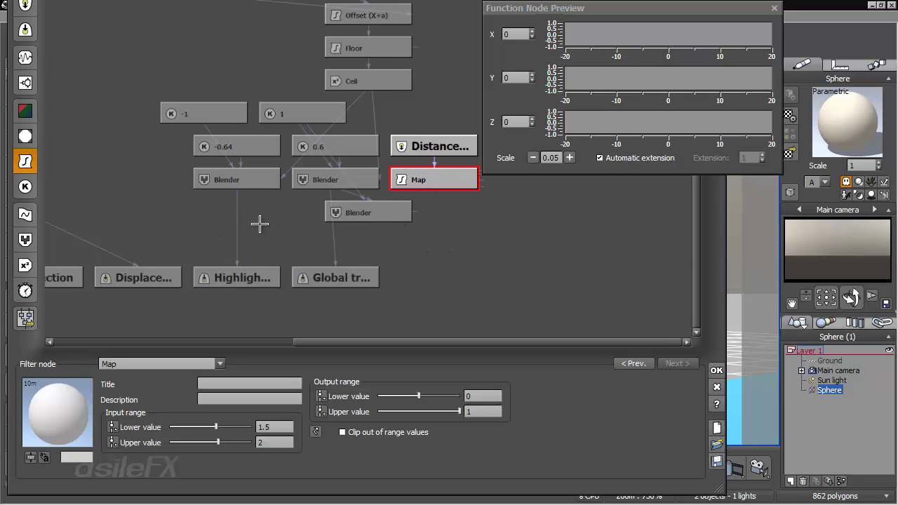
- Add a Blender node between the -0.64 constant's Blender and the Highlight output, with the constant -1 as its other input
{"action": "left_click", "coordinate": [204, 221]}
{"action": "left_click", "coordinate": [26, 240]}
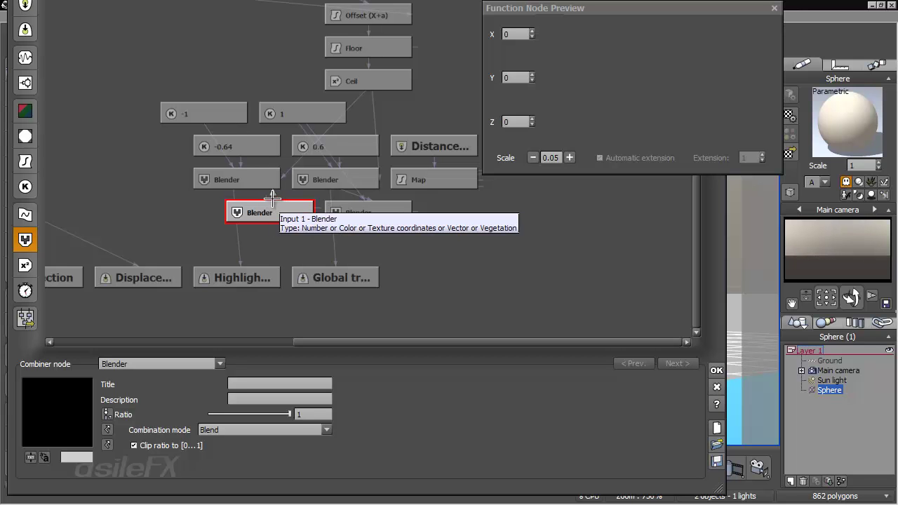
{"action": "left_click_drag", "start_coordinate": [222, 152], "coordinate": [205, 121]}
{"action": "left_click_drag", "start_coordinate": [271, 205], "coordinate": [247, 212]}
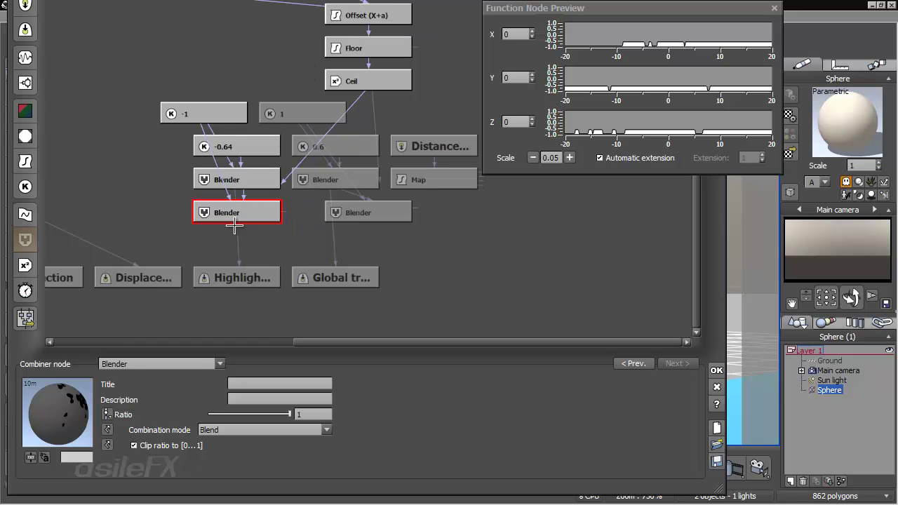
{"action": "mouse_move", "coordinate": [237, 225]}
{"action": "left_mouse_down"}
{"action": "mouse_move", "coordinate": [235, 210]}
{"action": "mouse_move", "coordinate": [236, 219]}
{"action": "left_mouse_up"}
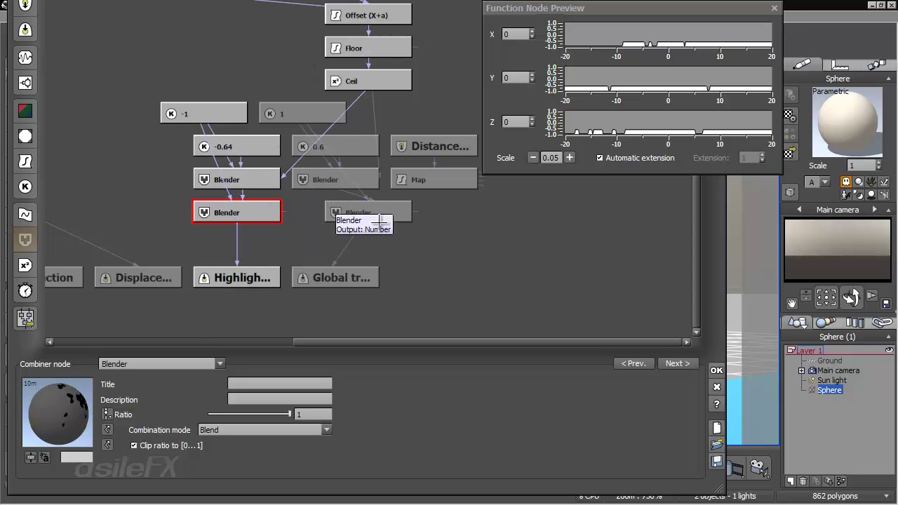
- Connect the camera-distance Map node to the Ratio of both new Blenders, aligning one above the Global transparency output
{"action": "left_click_drag", "start_coordinate": [392, 205], "coordinate": [359, 237]}
{"action": "left_click", "coordinate": [243, 218]}
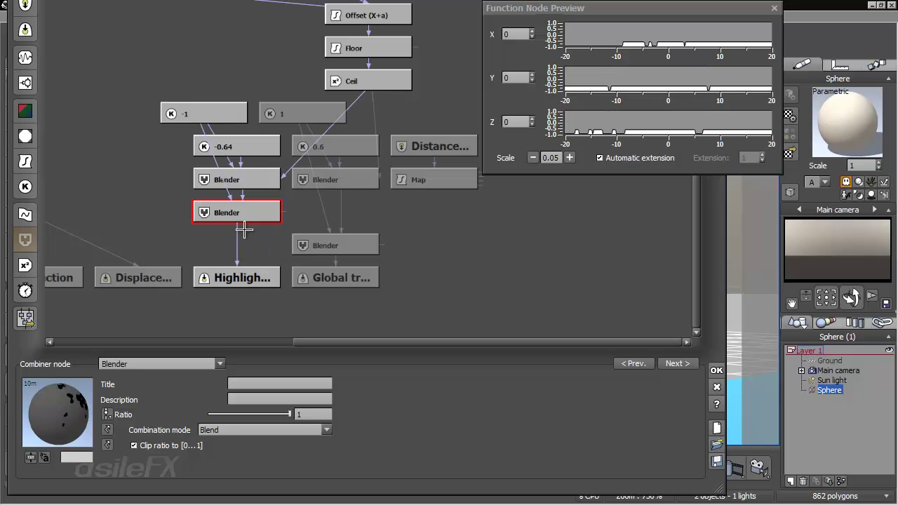
{"action": "left_click_drag", "start_coordinate": [285, 211], "coordinate": [425, 183]}
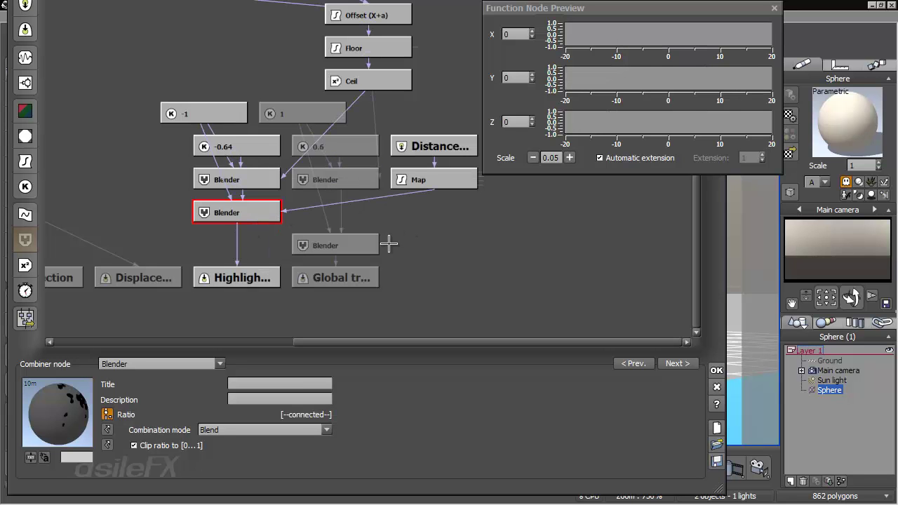
{"action": "left_click_drag", "start_coordinate": [383, 244], "coordinate": [367, 210]}
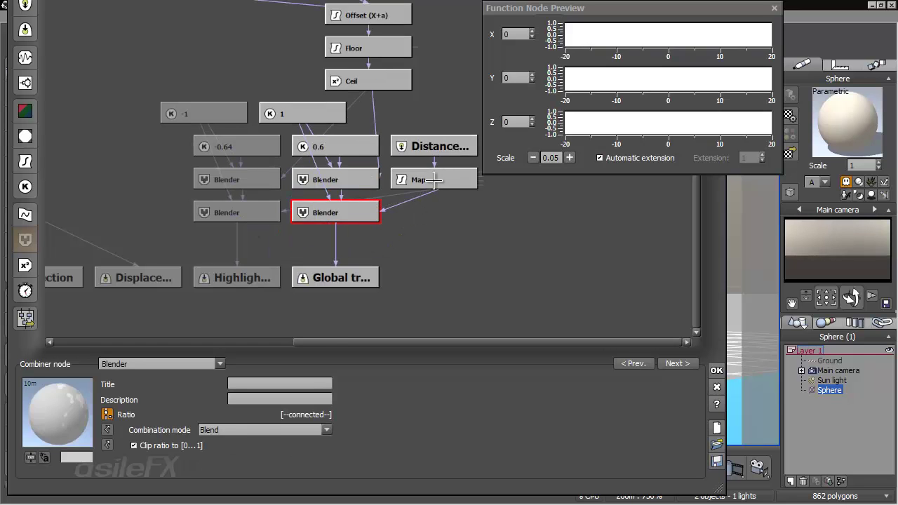
- Review the camera-distance Map node's input range and its connections to the two lower Blender nodes
{"action": "left_click", "coordinate": [434, 180]}
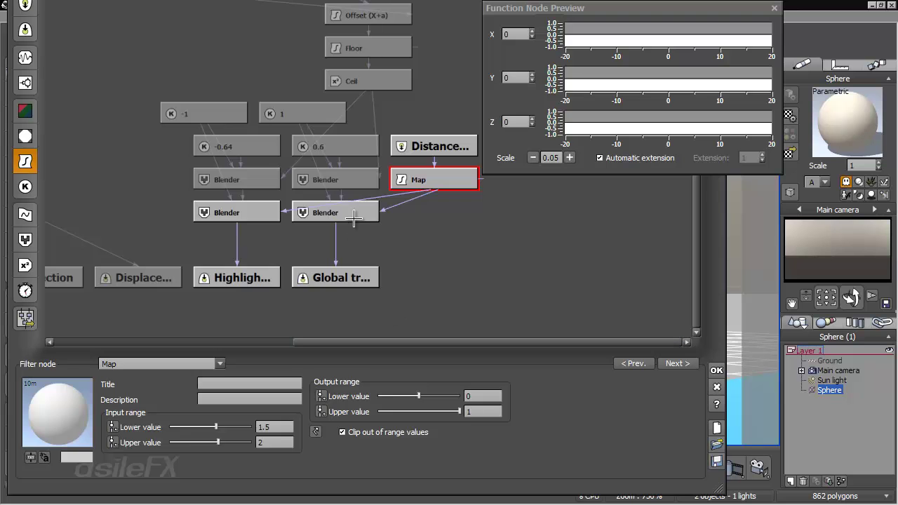
{"action": "left_click", "coordinate": [298, 213]}
{"action": "left_click", "coordinate": [265, 214]}
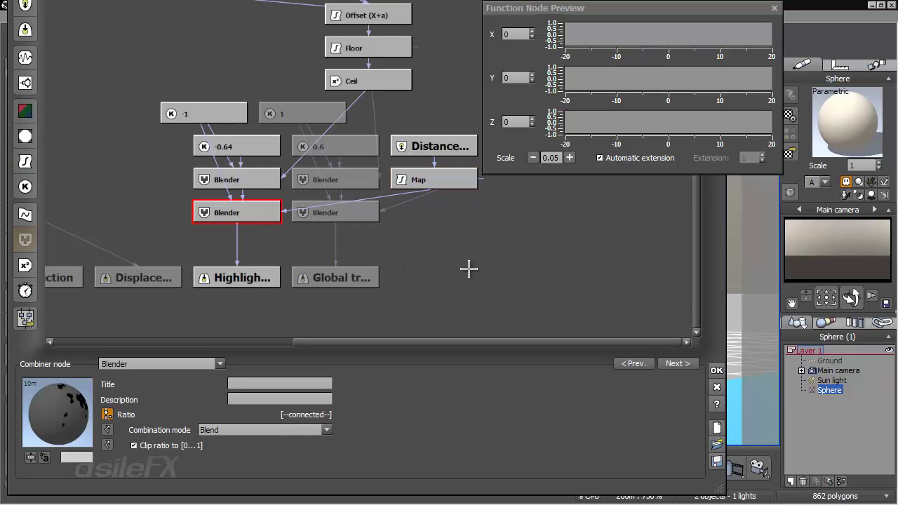
{"action": "left_click", "coordinate": [450, 183]}
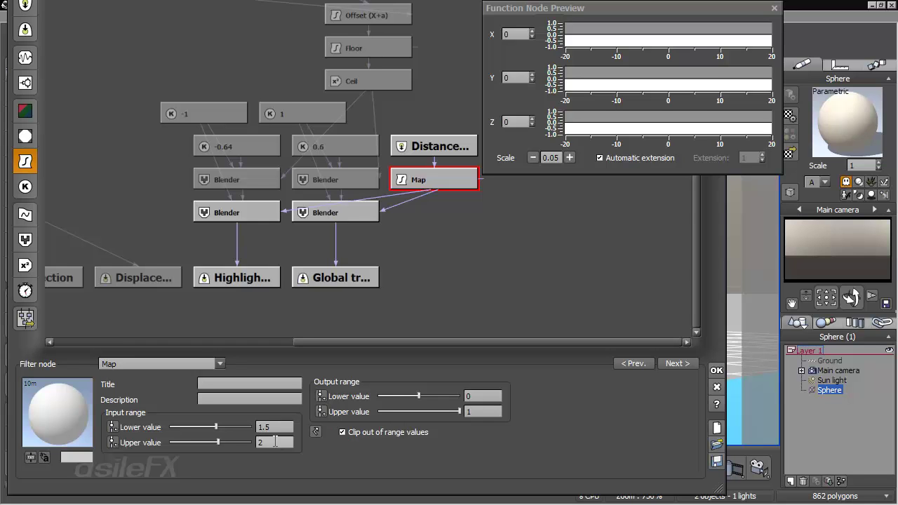
{"action": "double_click", "coordinate": [269, 443]}
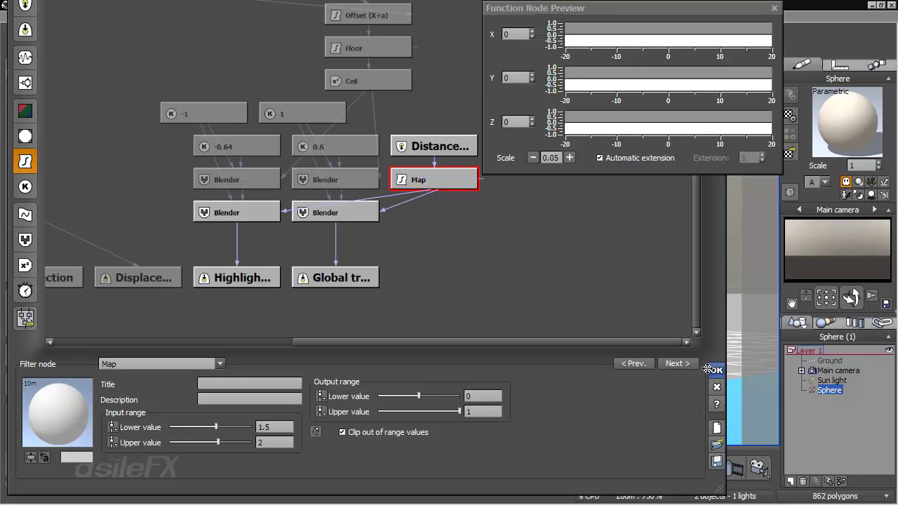
- Accept the function, material and atmosphere changes and quick-render the main camera view
{"action": "left_click", "coordinate": [714, 370]}
{"action": "left_click", "coordinate": [602, 344]}
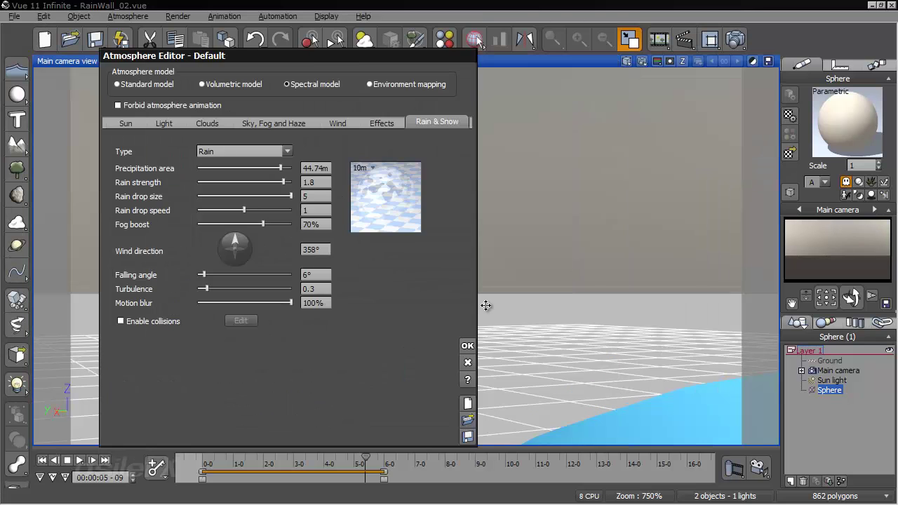
{"action": "left_click", "coordinate": [467, 345]}
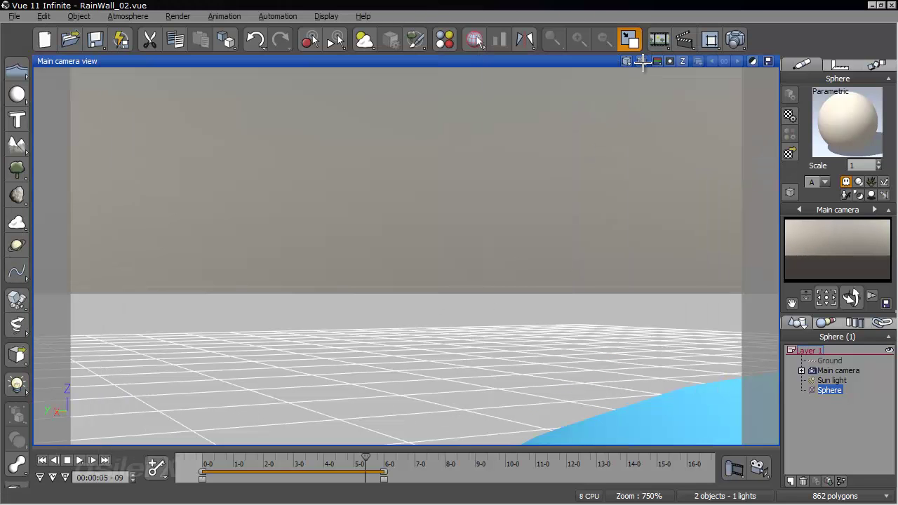
{"action": "left_click", "coordinate": [642, 61]}
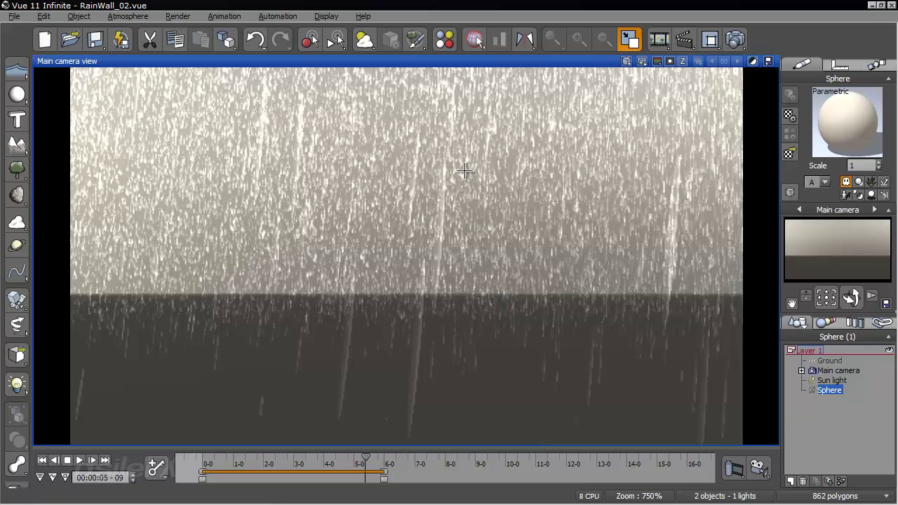
{"action": "left_click", "coordinate": [128, 16]}
{"action": "left_click", "coordinate": [152, 106]}
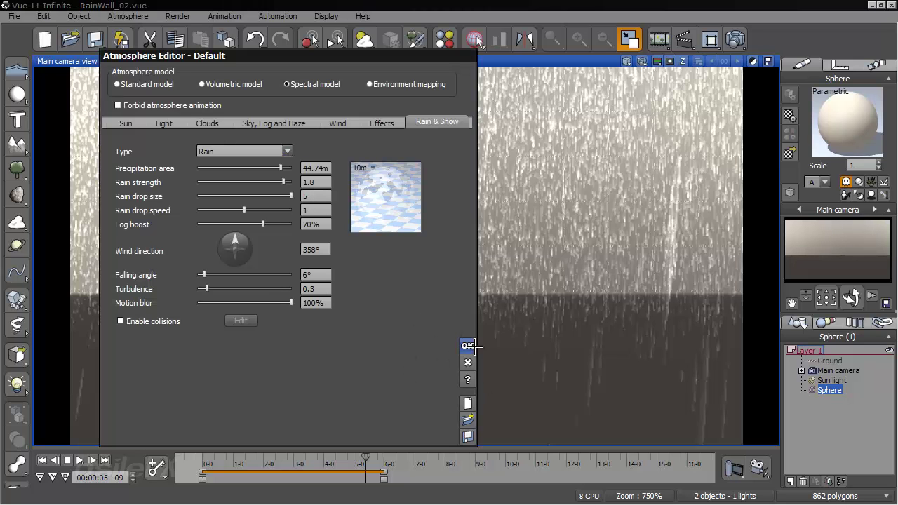
{"action": "left_click", "coordinate": [467, 345]}
- Reopen the alpha production function of the Raindrop material from the atmosphere's rain settings
{"action": "left_click", "coordinate": [117, 16]}
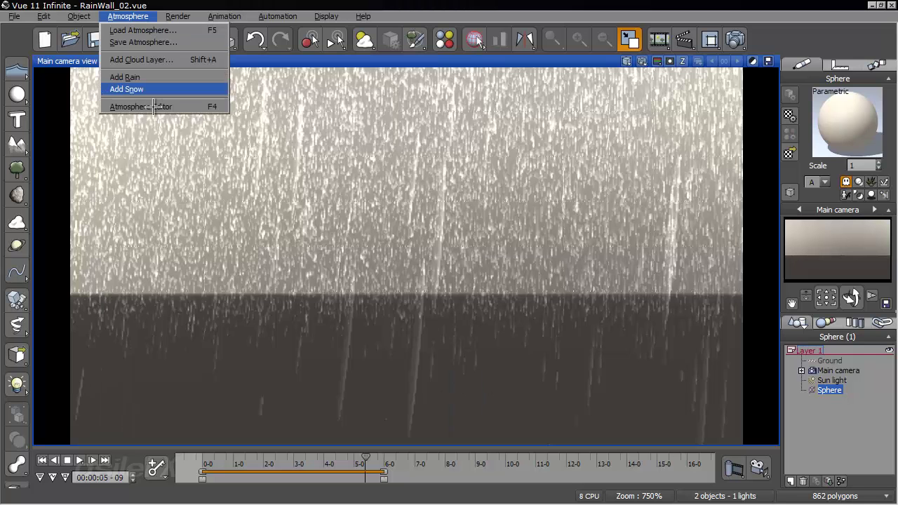
{"action": "left_click", "coordinate": [153, 106]}
{"action": "double_click", "coordinate": [403, 187]}
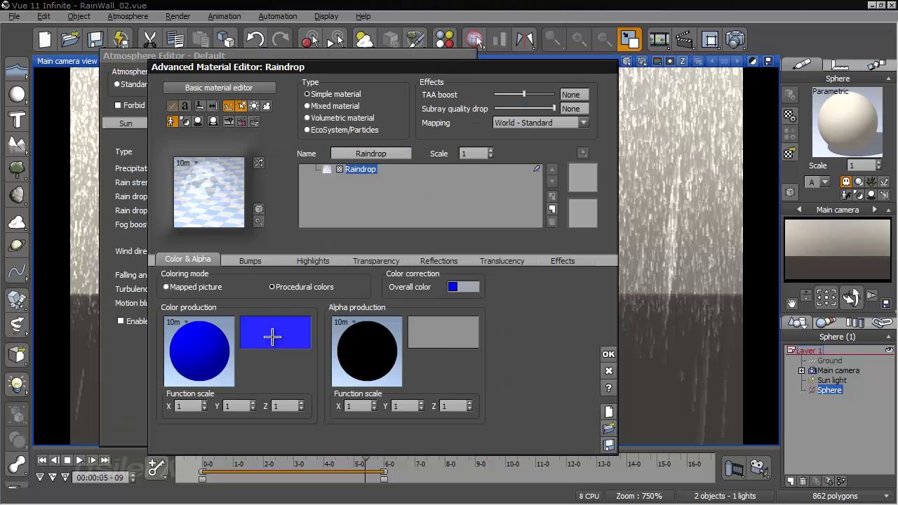
{"action": "right_click", "coordinate": [366, 339]}
{"action": "left_click", "coordinate": [383, 345]}
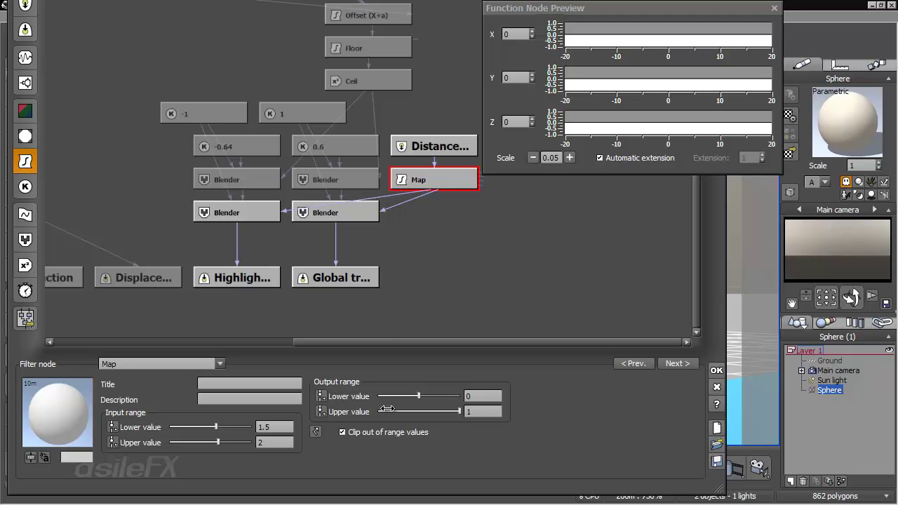
- Move the Distance to Camera node higher and expose the Map node's input range limits as constants 1.5 and 2
{"action": "left_click", "coordinate": [276, 426]}
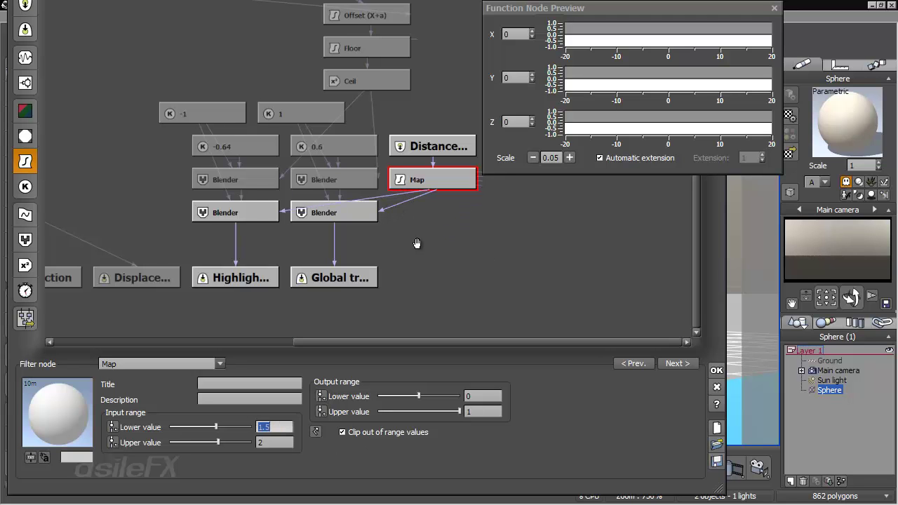
{"action": "right_click_drag", "start_coordinate": [415, 244], "coordinate": [323, 282]}
{"action": "left_click_drag", "start_coordinate": [366, 180], "coordinate": [400, 115]}
{"action": "left_click", "coordinate": [359, 219]}
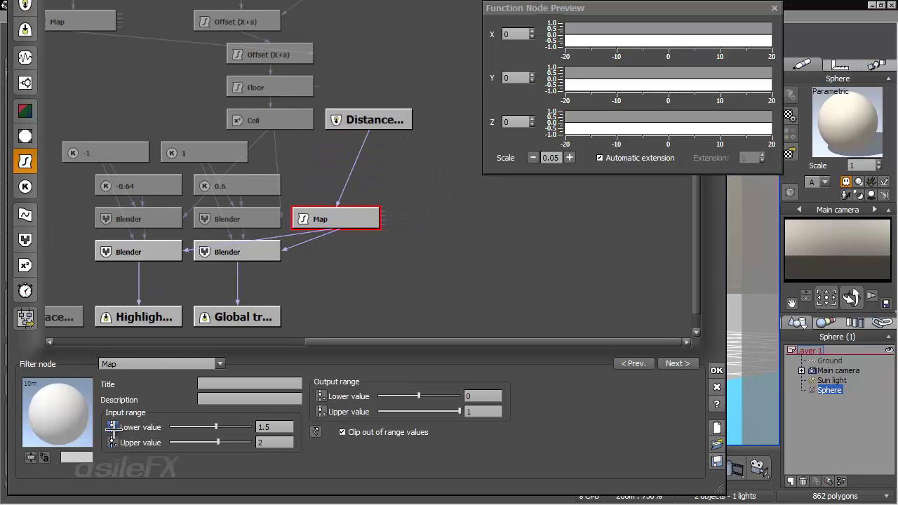
{"action": "left_click", "coordinate": [112, 426]}
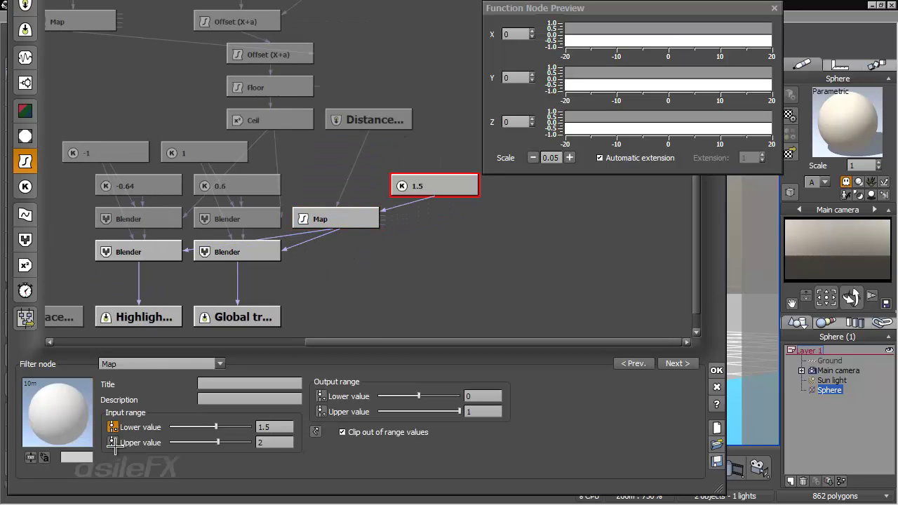
{"action": "left_click", "coordinate": [337, 219]}
{"action": "left_click", "coordinate": [112, 443]}
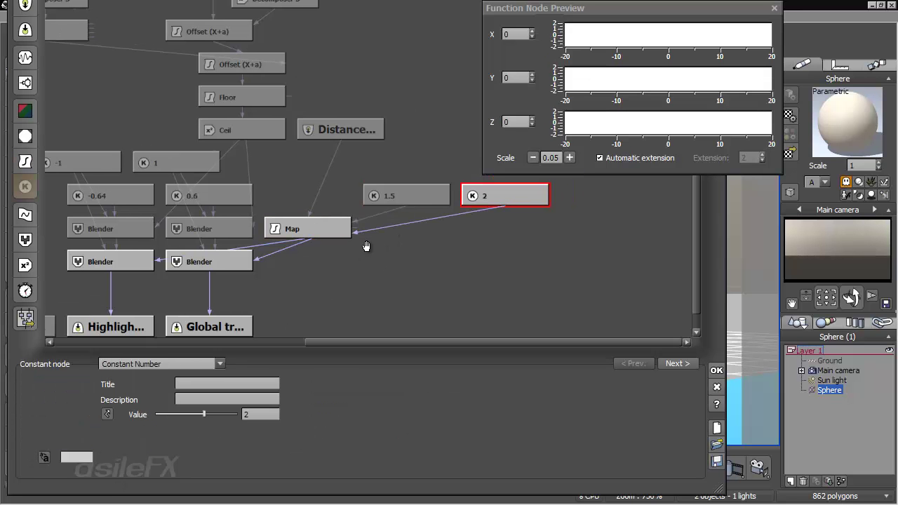
- Add an Offset (X+a) filter node below the new constants with an offset of 0.5
{"action": "left_click", "coordinate": [25, 161]}
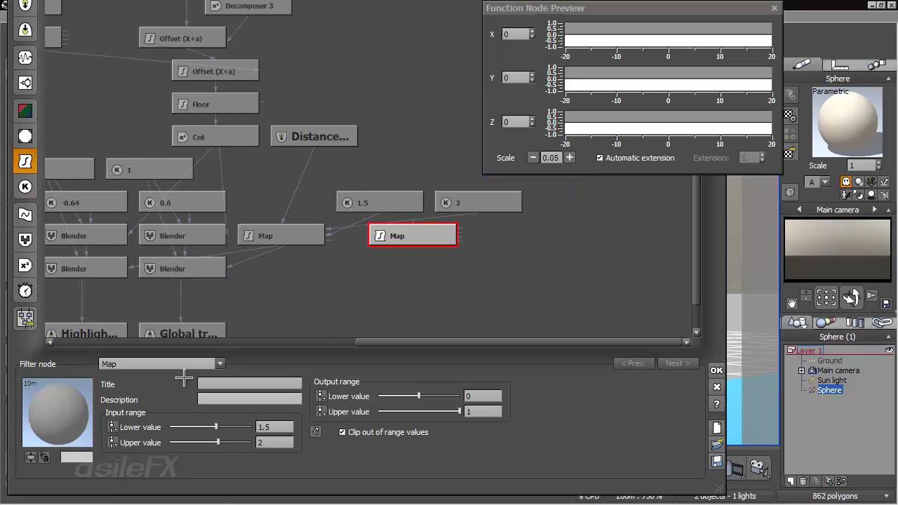
{"action": "left_click", "coordinate": [189, 365]}
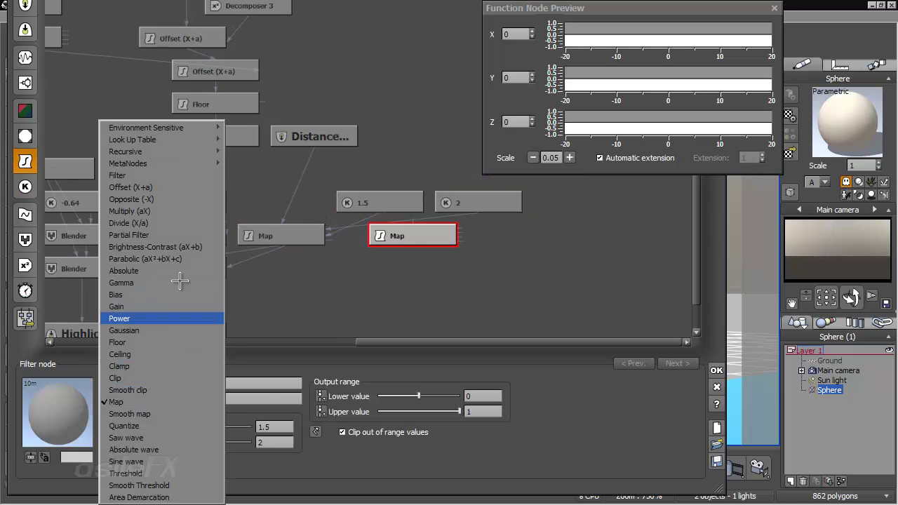
{"action": "left_click", "coordinate": [177, 187]}
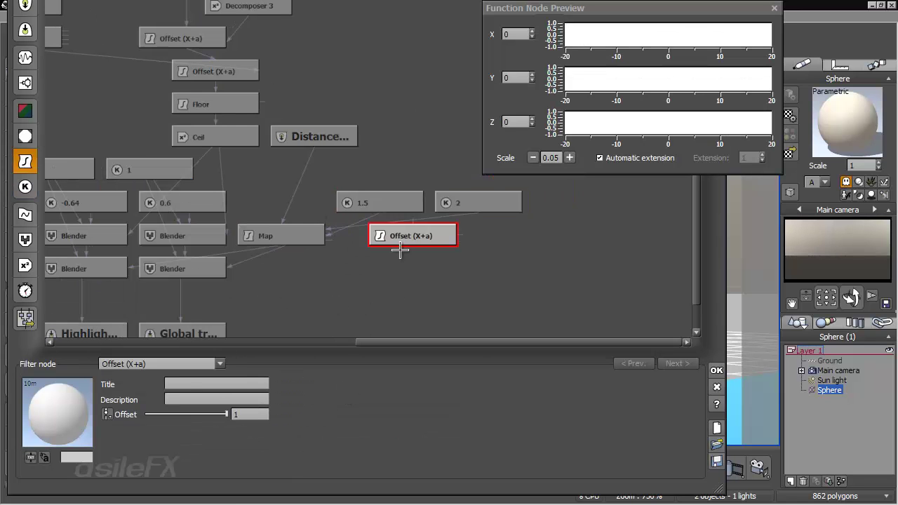
{"action": "double_click", "coordinate": [257, 415]}
{"action": "type", "text": ".5"}
{"action": "key", "text": "Return"}
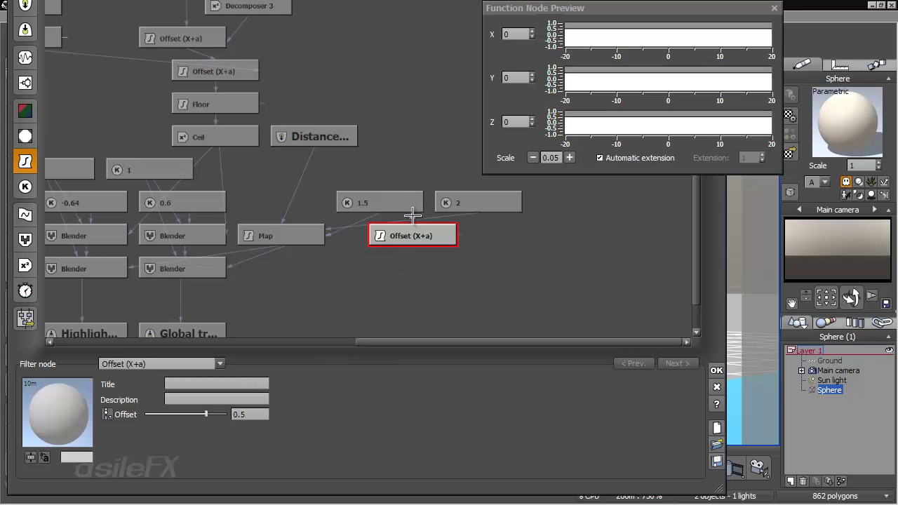
- Feed the 1.5 constant through the Offset node into the Map's upper input value and delete the constant 2
{"action": "left_click_drag", "start_coordinate": [413, 217], "coordinate": [391, 201]}
{"action": "left_click_drag", "start_coordinate": [405, 236], "coordinate": [384, 175]}
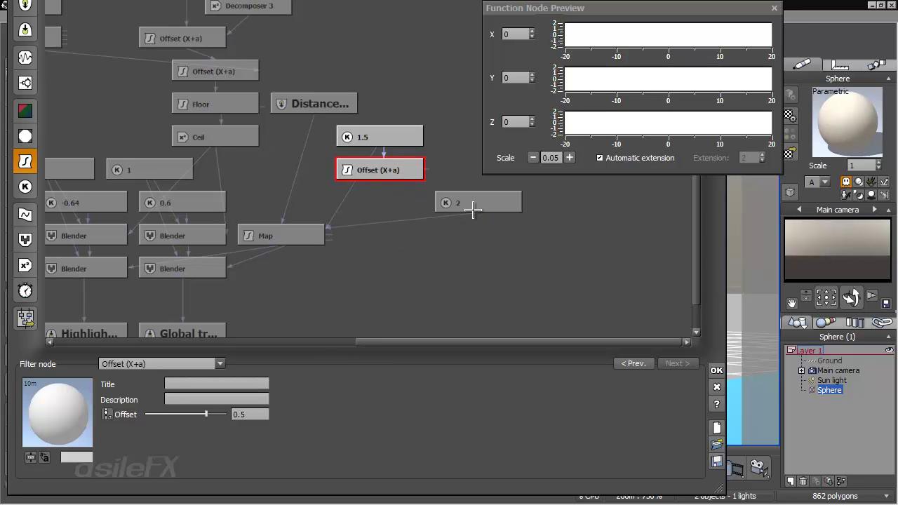
{"action": "left_click_drag", "start_coordinate": [473, 211], "coordinate": [445, 211]}
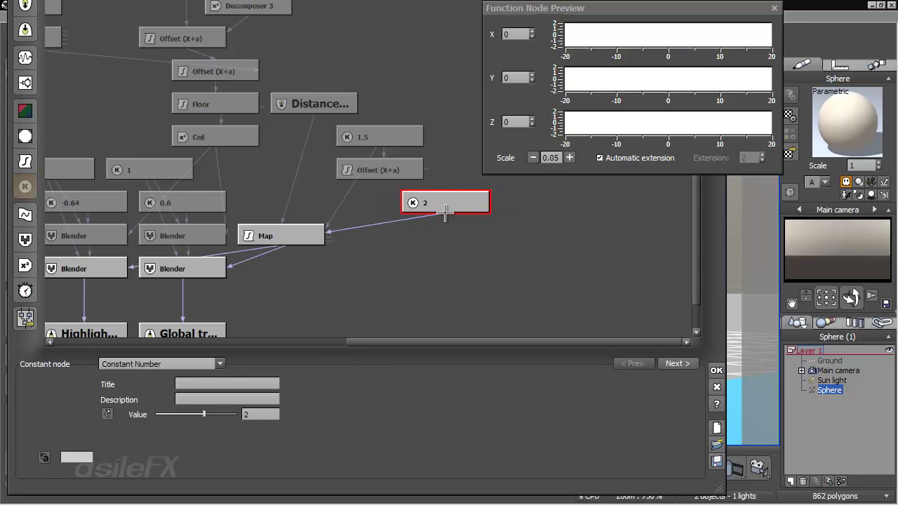
{"action": "left_click", "coordinate": [422, 202]}
{"action": "key", "text": "Delete"}
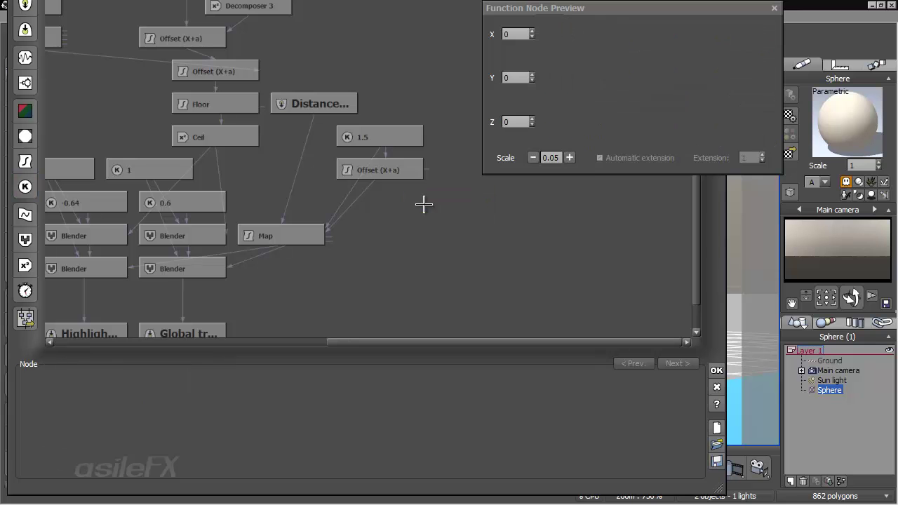
- Set the constant that drives the Map's input range to 3
{"action": "left_click", "coordinate": [401, 137]}
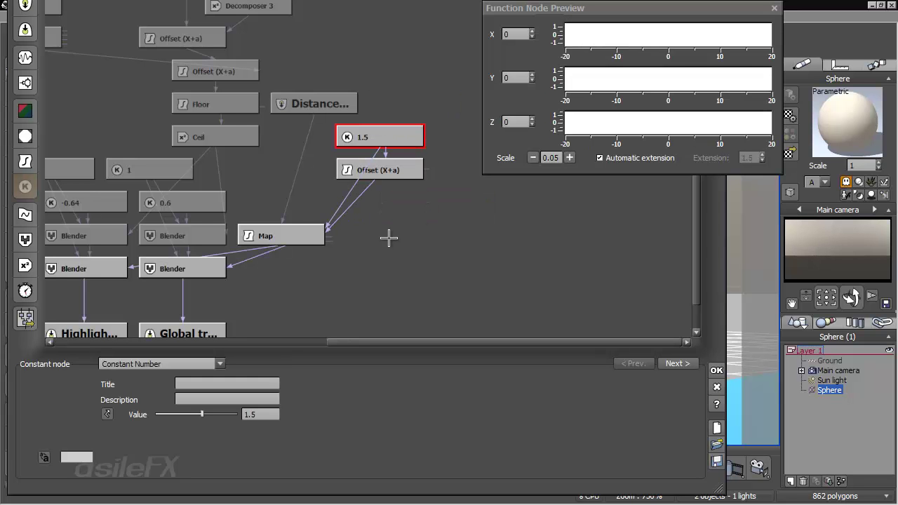
{"action": "left_click", "coordinate": [282, 414]}
{"action": "type", "text": "3"}
{"action": "key", "text": "Return"}
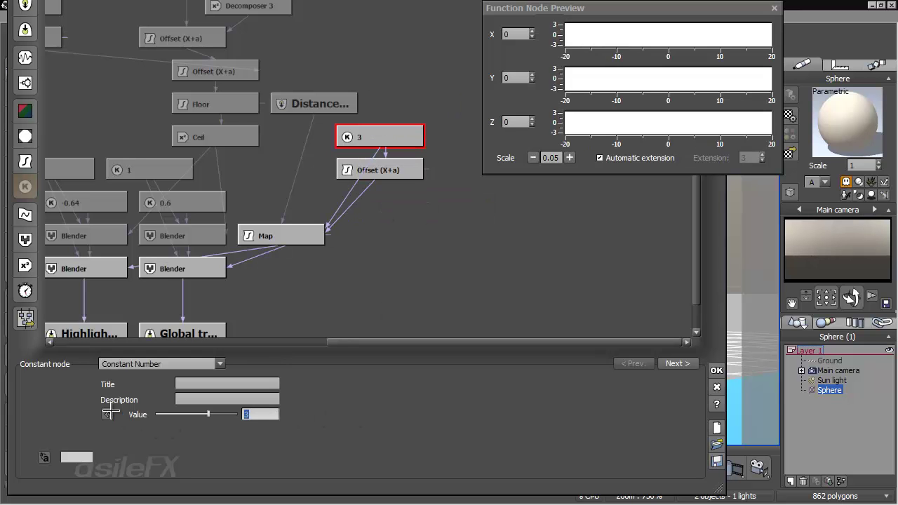
- Accept the function, material and atmosphere changes, render the main camera view, and close the finished render
{"action": "left_click", "coordinate": [716, 370]}
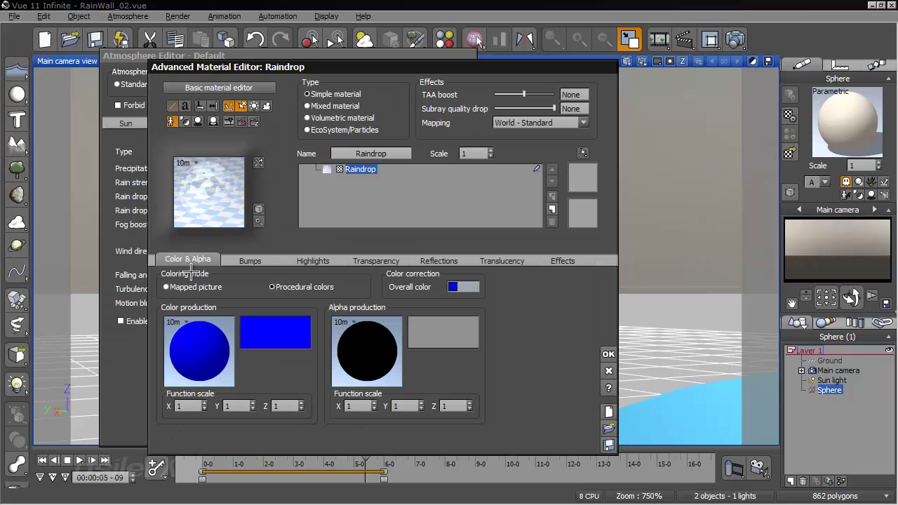
{"action": "left_click", "coordinate": [609, 354]}
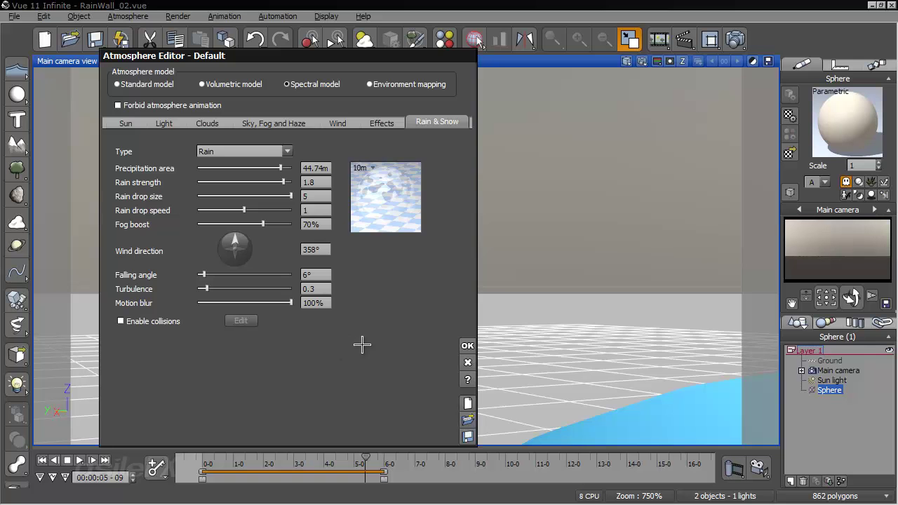
{"action": "left_click", "coordinate": [467, 346]}
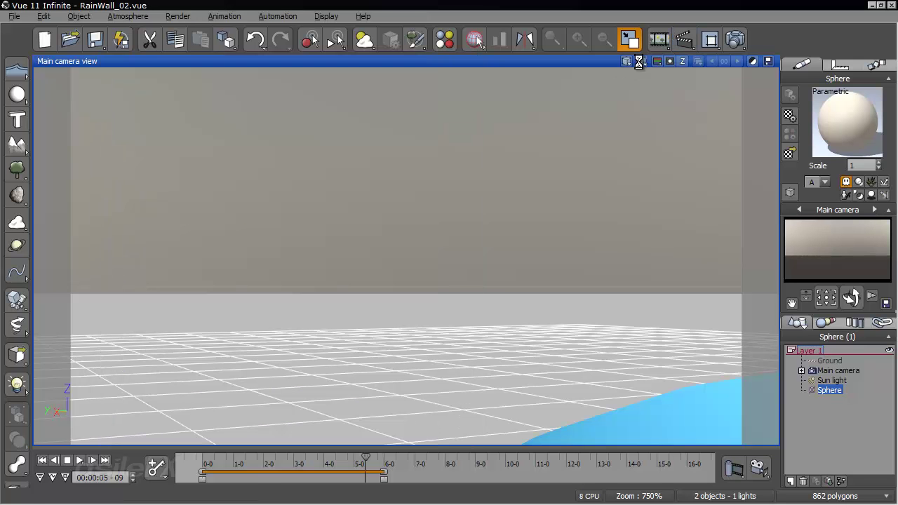
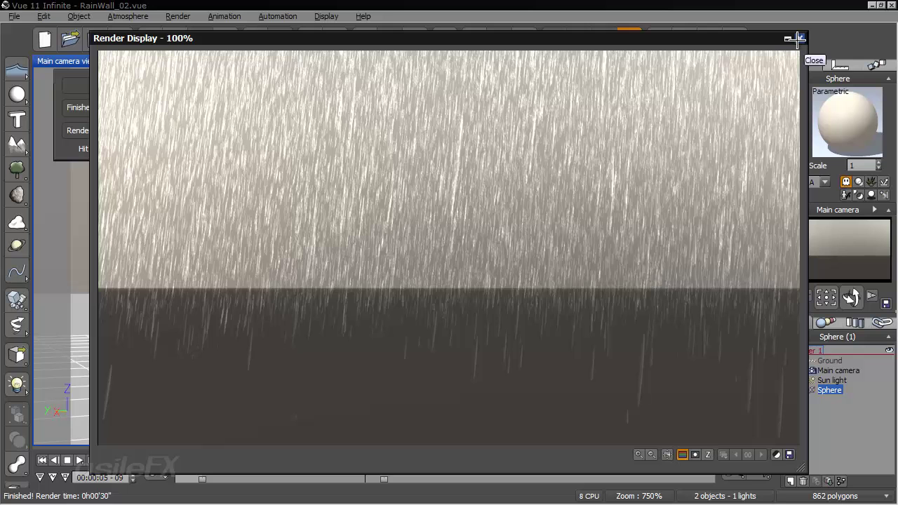
{"action": "left_click", "coordinate": [799, 38]}
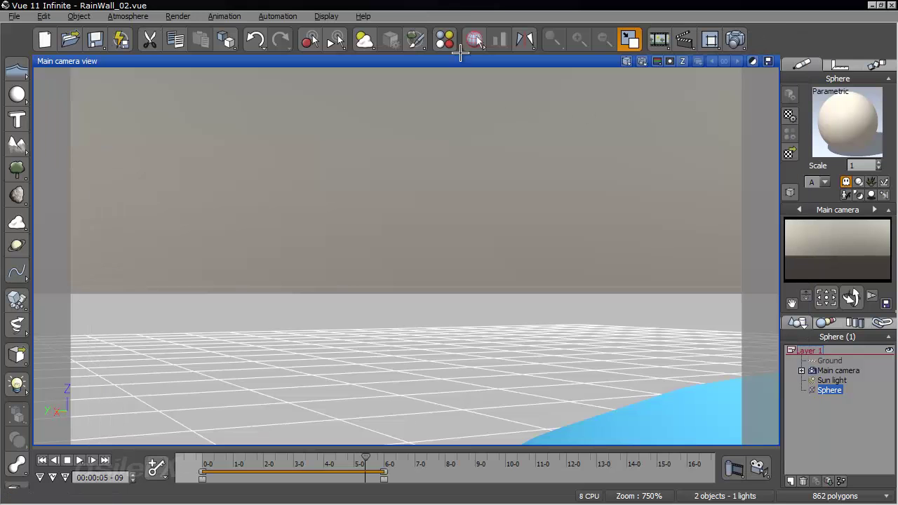
- Set the atmosphere's rain drop size to 1.3 and check it in a new render of the main camera view
{"action": "key", "text": "F4"}
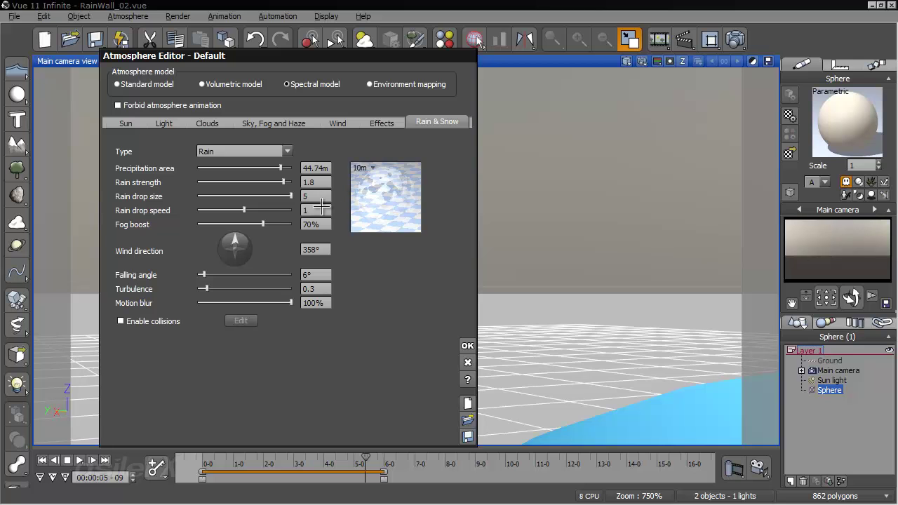
{"action": "left_click_drag", "start_coordinate": [299, 189], "coordinate": [253, 195]}
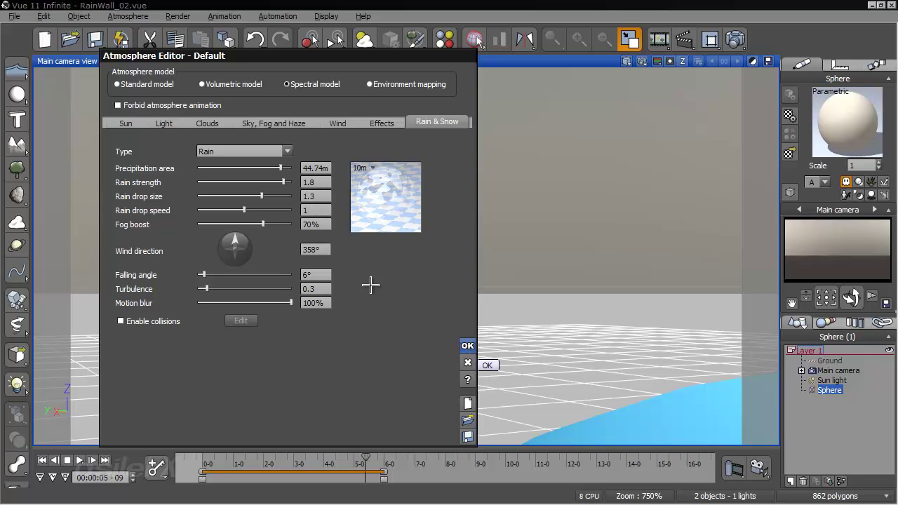
{"action": "left_click", "coordinate": [468, 345]}
{"action": "left_click", "coordinate": [736, 39]}
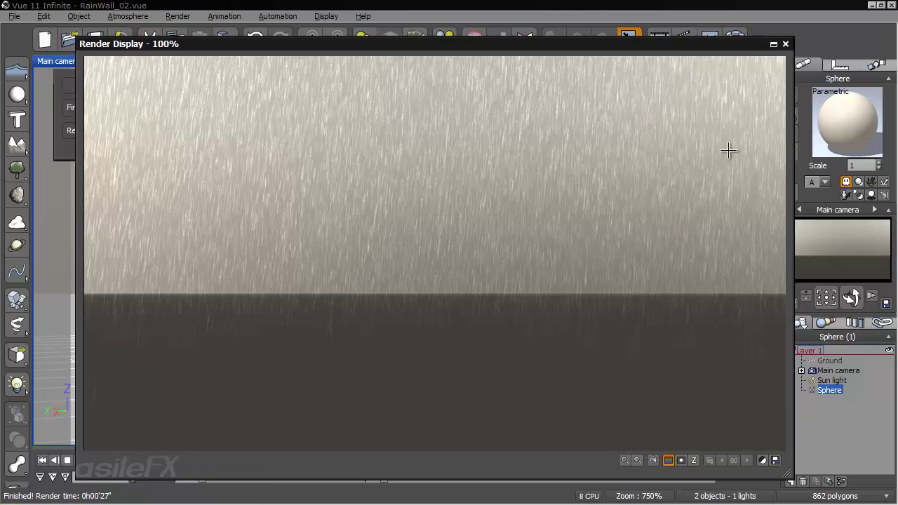
{"action": "left_click", "coordinate": [785, 44]}
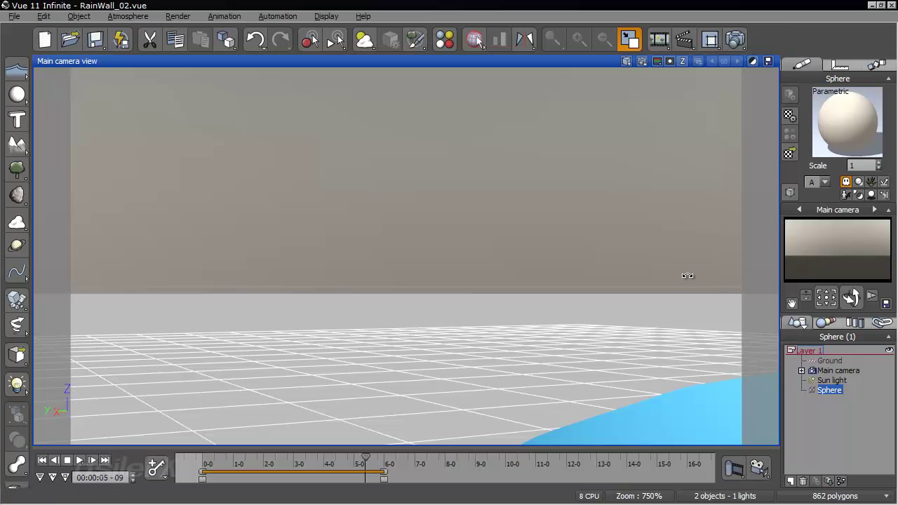
- Return the animation to its first frame and save the scene as RainWall_03
{"action": "left_click", "coordinate": [43, 460]}
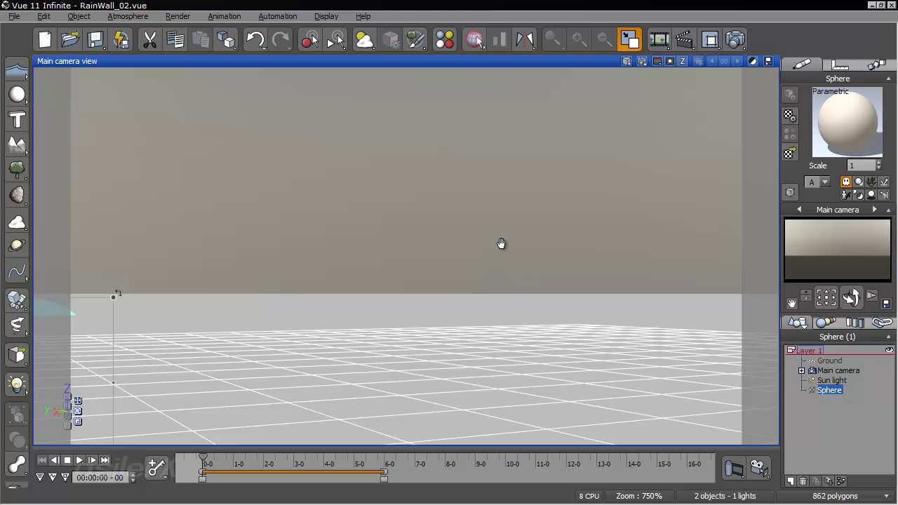
{"action": "left_click", "coordinate": [14, 16]}
{"action": "left_click", "coordinate": [78, 89]}
{"action": "left_click", "coordinate": [469, 303]}
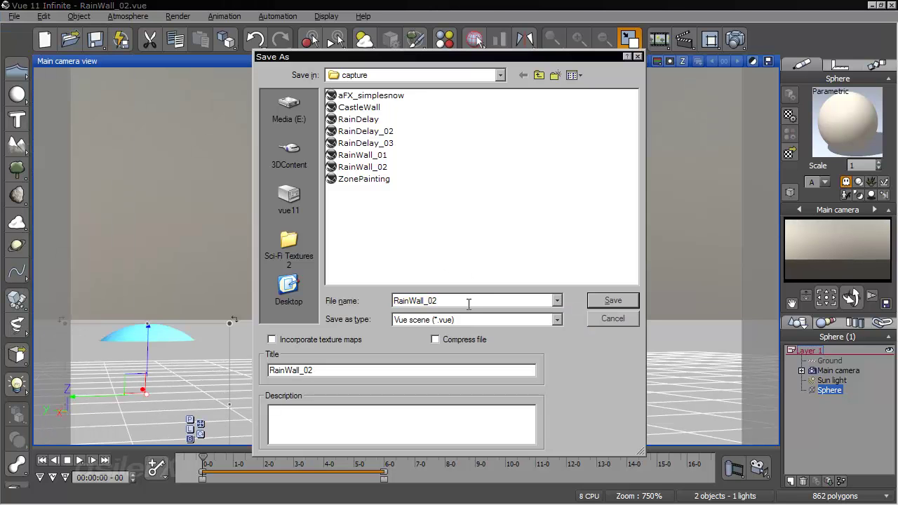
{"action": "key", "text": "BackSpace"}
{"action": "type", "text": "3"}
{"action": "key", "text": "Return"}
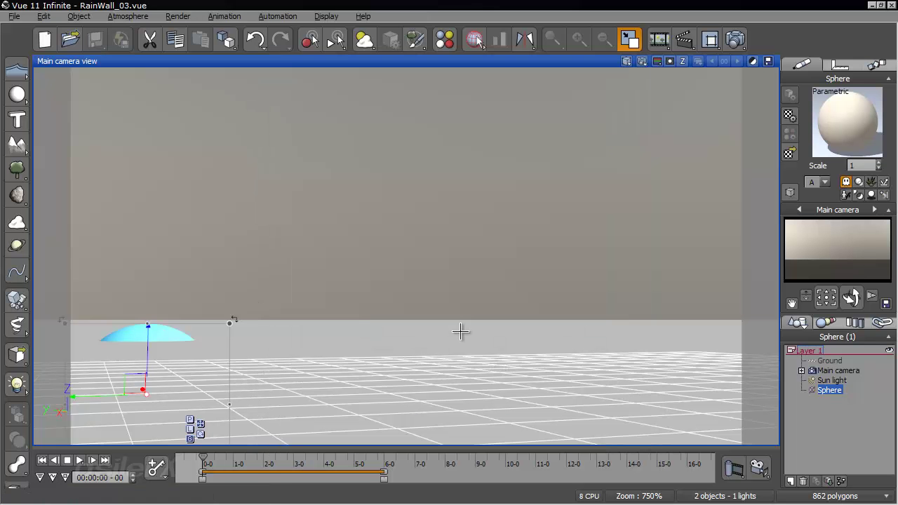